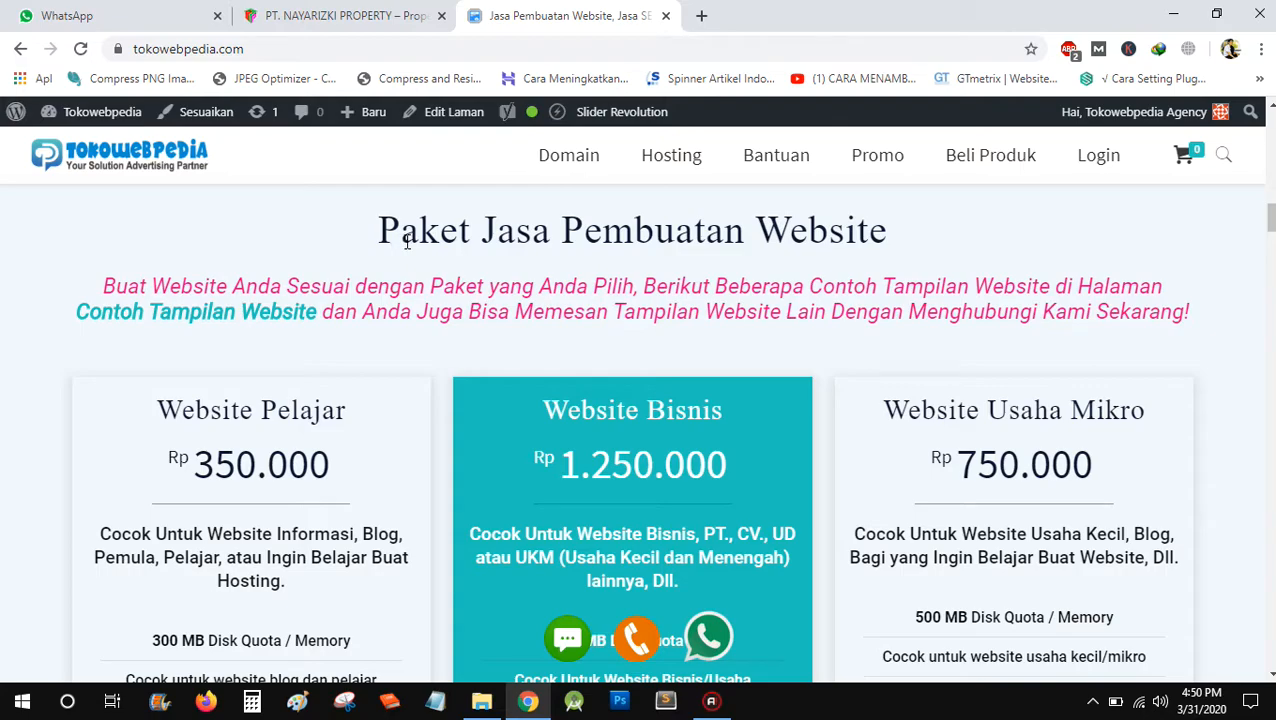
- Switch to the PT. NAYARIZKI PROPERTY site and open its home page in a new browser tab
{"action": "left_click", "coordinate": [384, 16]}
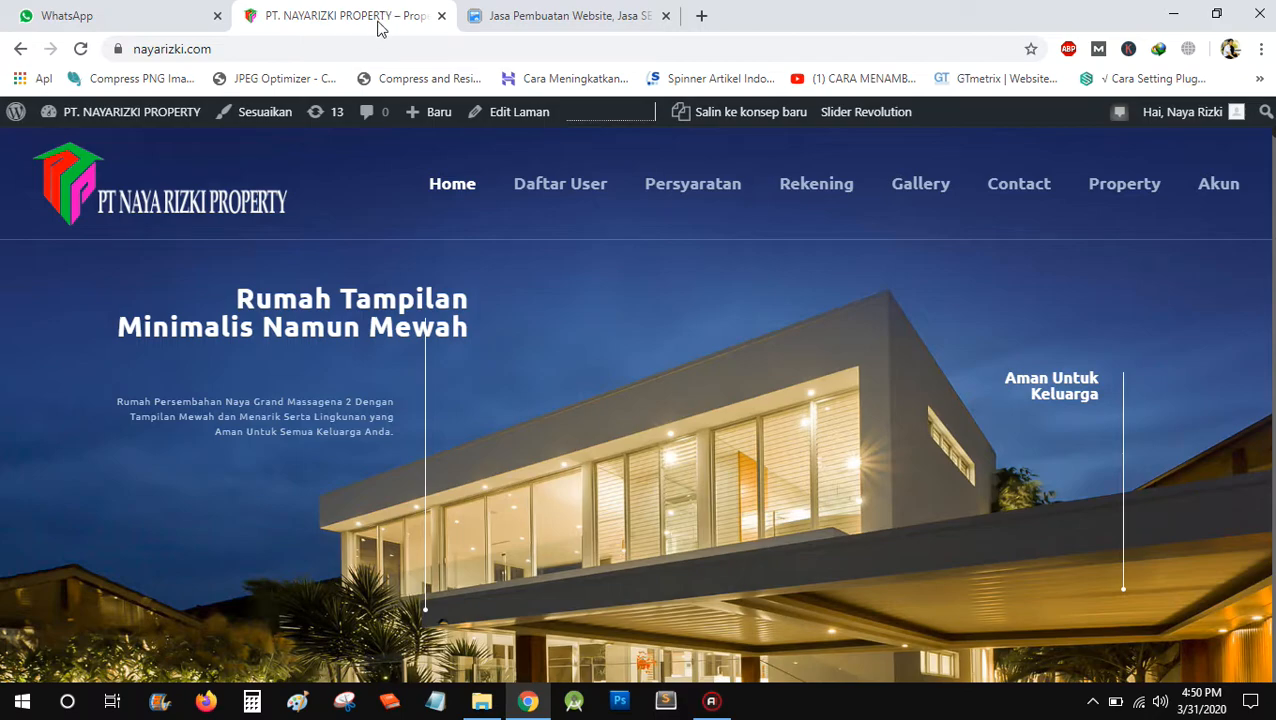
{"action": "right_click", "coordinate": [250, 206]}
{"action": "left_click", "coordinate": [275, 216]}
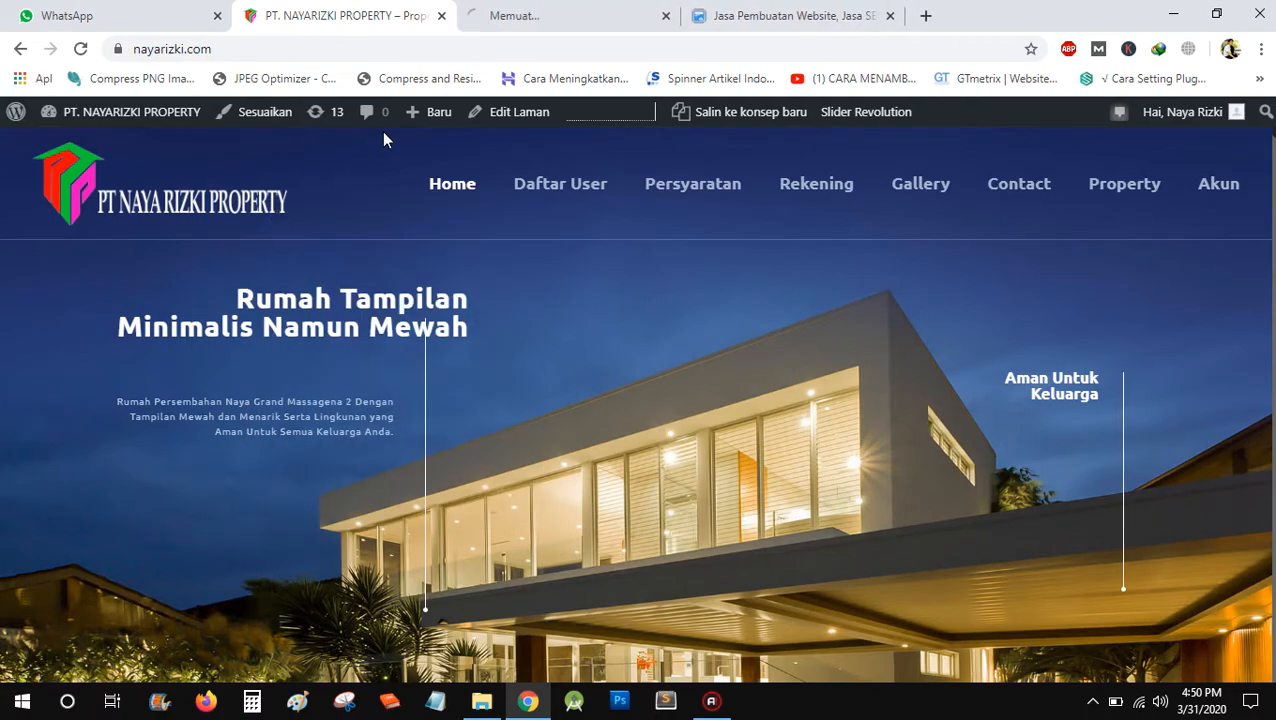
{"action": "left_click", "coordinate": [500, 15]}
- Load the WordPress admin dashboard at nayarizki.com/wp-admin in the new tab
{"action": "left_click", "coordinate": [499, 56]}
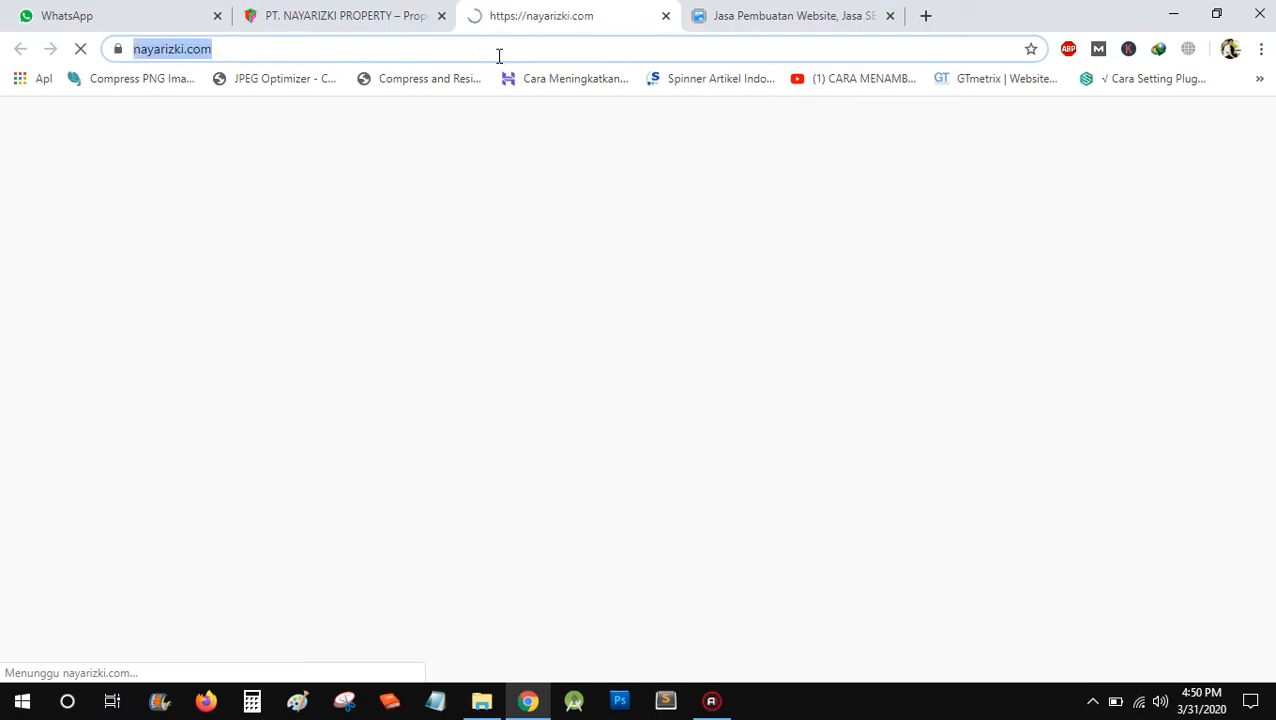
{"action": "type", "text": "/"}
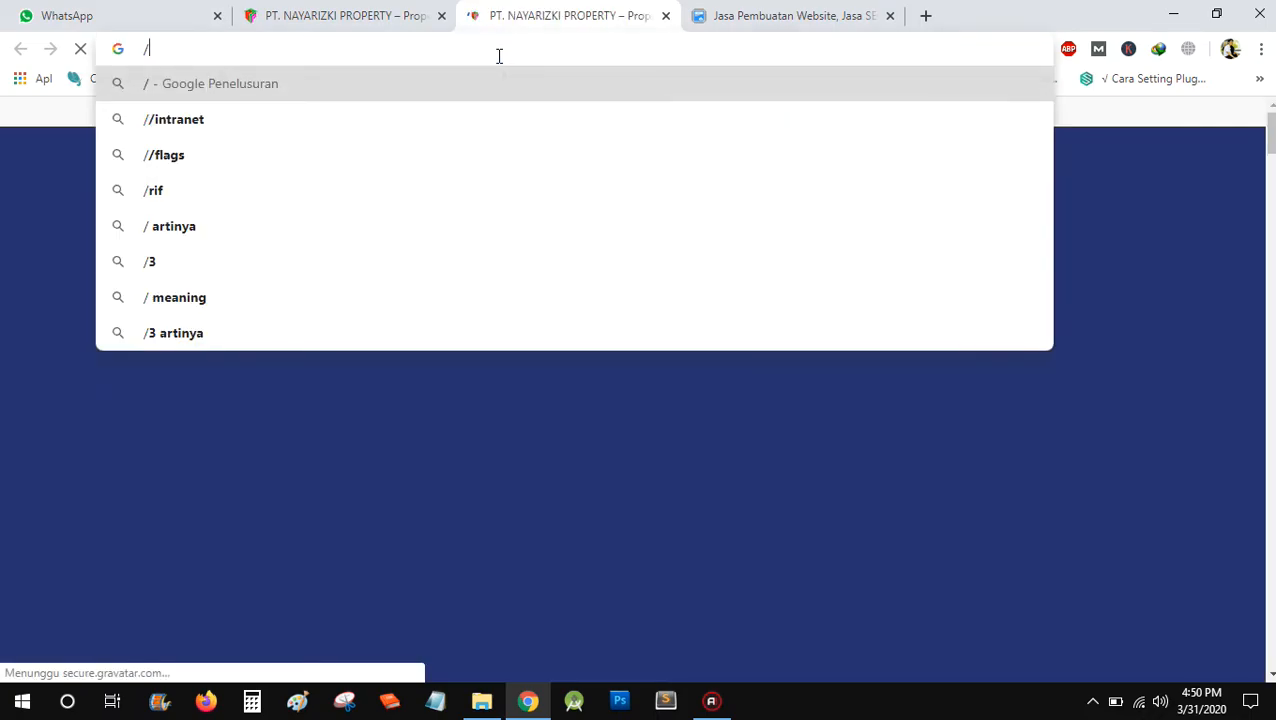
{"action": "key", "text": "ctrl+z"}
{"action": "key", "text": "Right"}
{"action": "type", "text": "/w"}
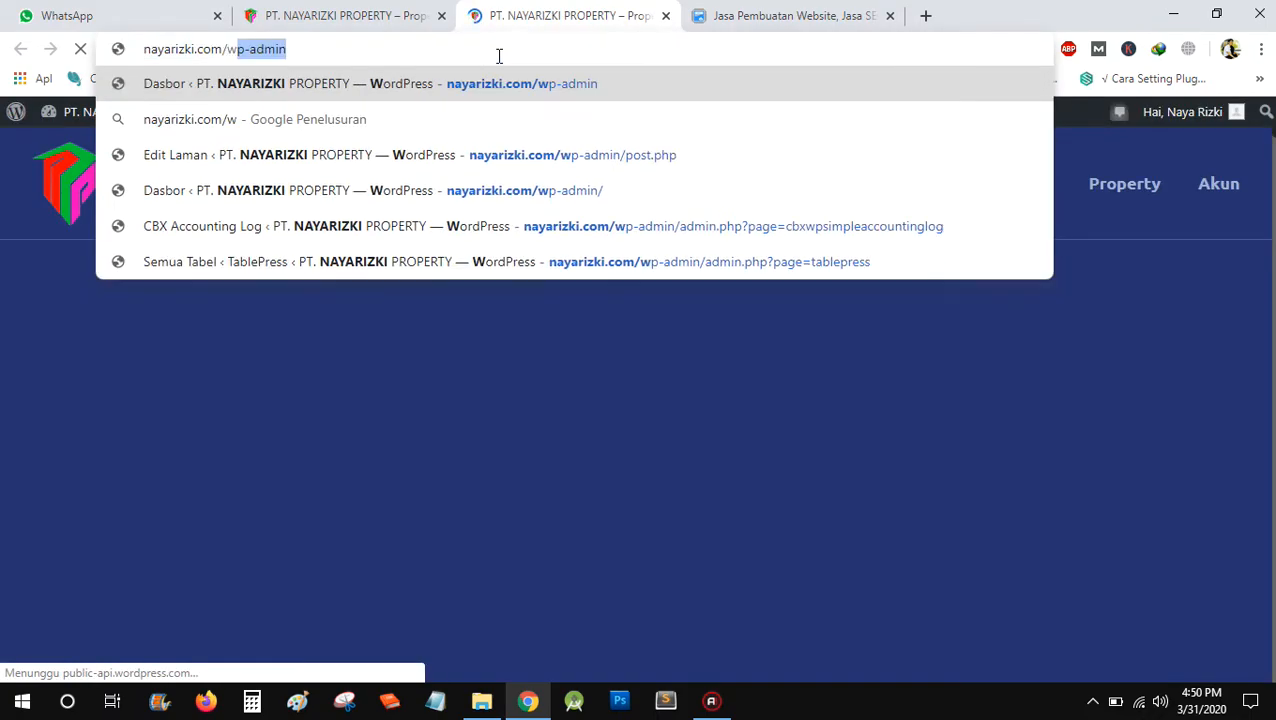
{"action": "type", "text": "p-admin"}
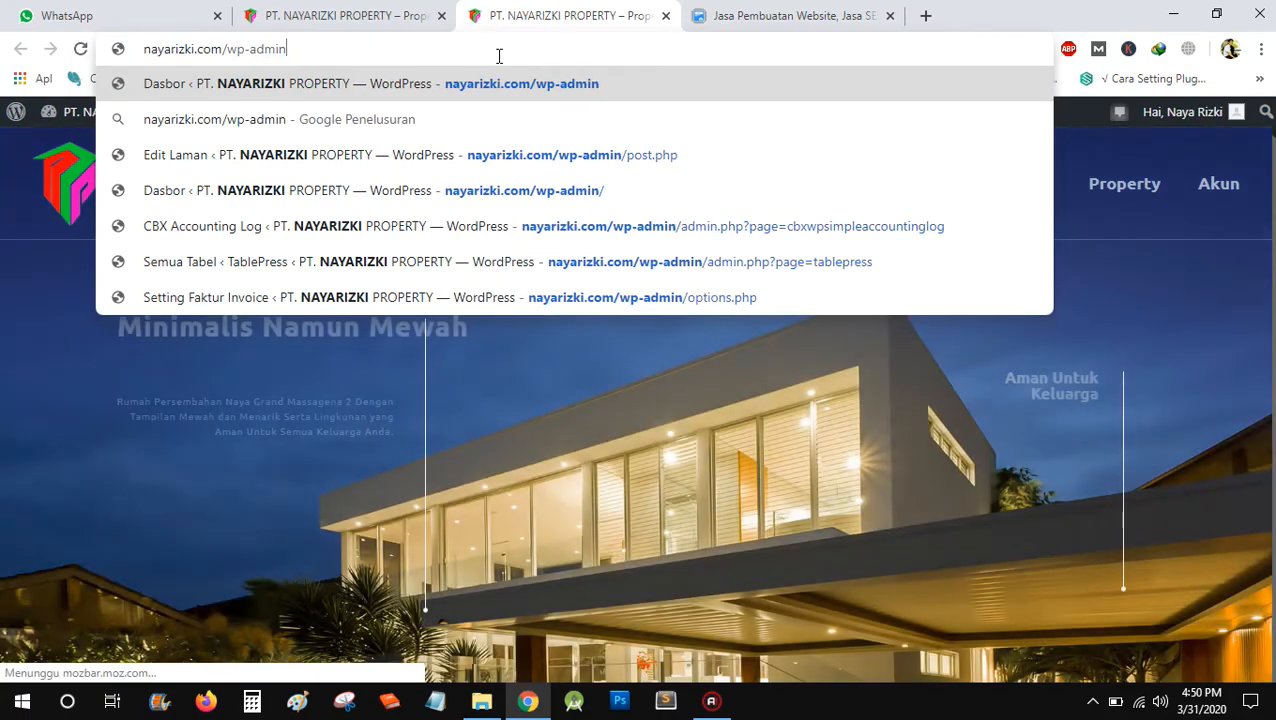
{"action": "key", "text": "Return"}
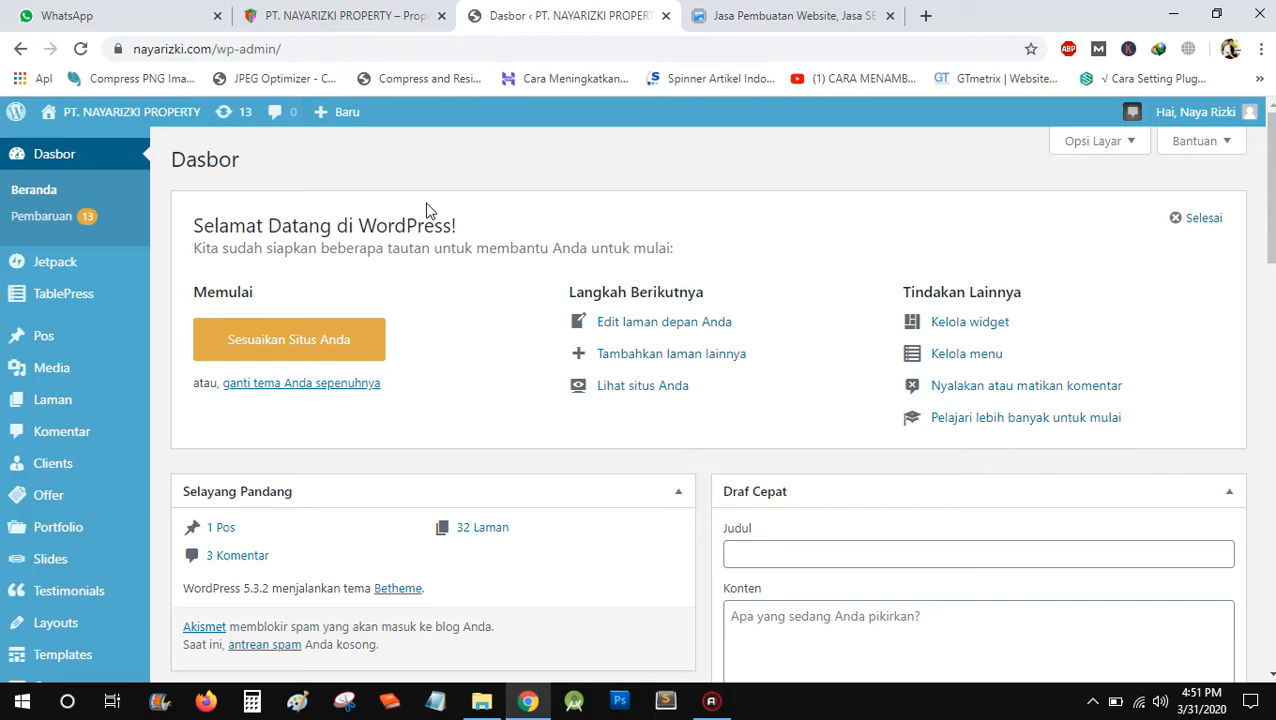
- Look over the WordPress dashboard widgets and open the CBX Accounting overview
{"action": "scroll", "coordinate": [427, 210], "scroll_direction": "down", "scroll_amount": 1}
{"action": "scroll", "coordinate": [427, 210], "scroll_direction": "up", "scroll_amount": 1}
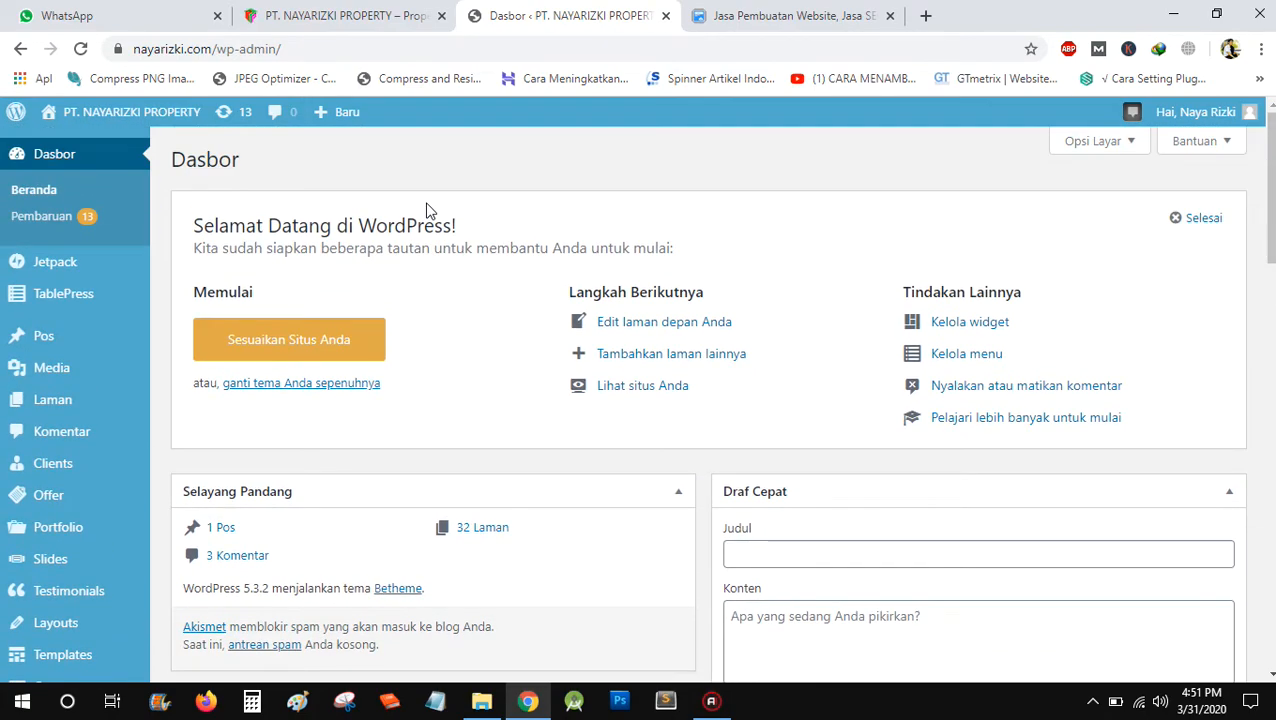
{"action": "scroll", "coordinate": [427, 210], "scroll_direction": "down", "scroll_amount": 5}
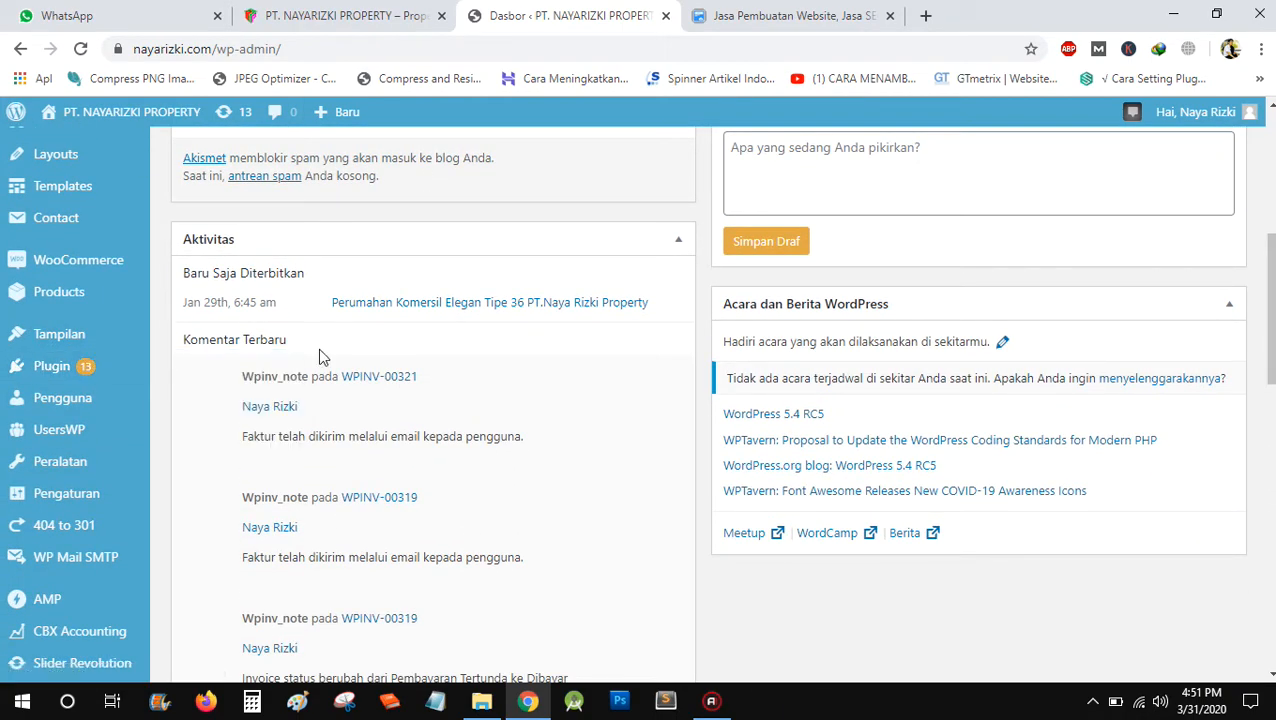
{"action": "scroll", "coordinate": [318, 353], "scroll_direction": "down", "scroll_amount": 2}
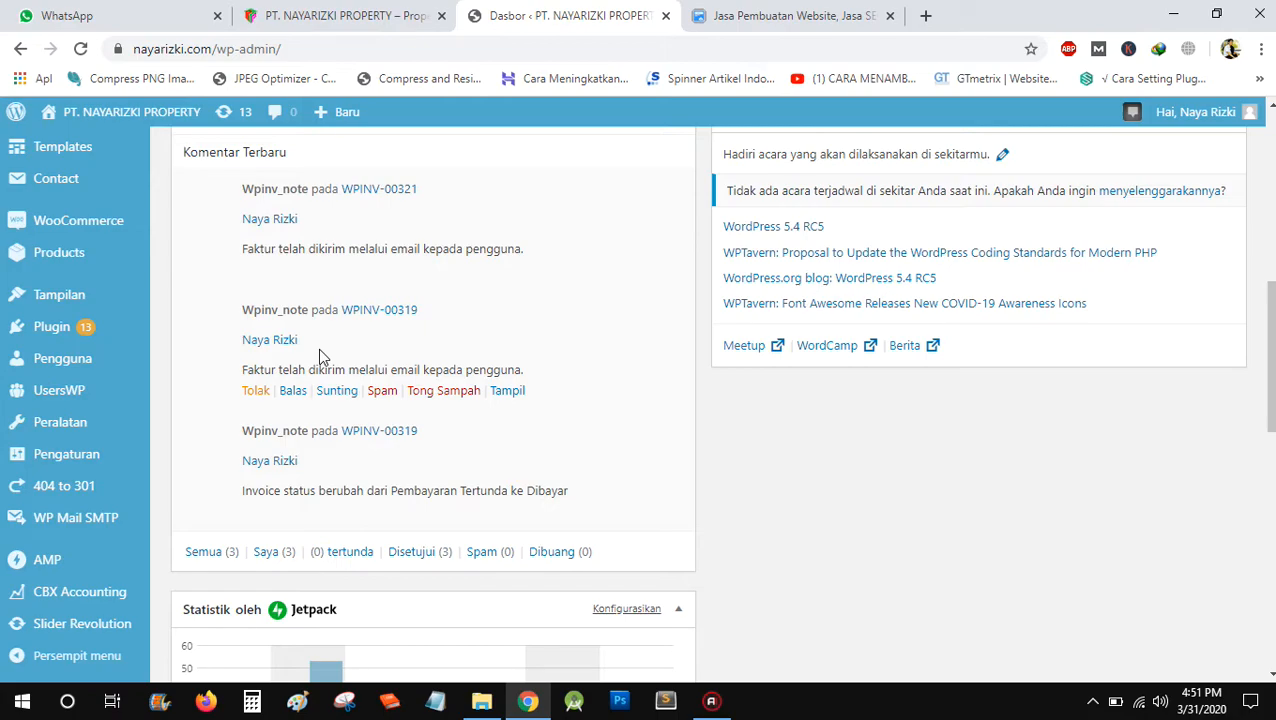
{"action": "scroll", "coordinate": [319, 352], "scroll_direction": "up", "scroll_amount": 3}
{"action": "scroll", "coordinate": [319, 352], "scroll_direction": "down", "scroll_amount": 2}
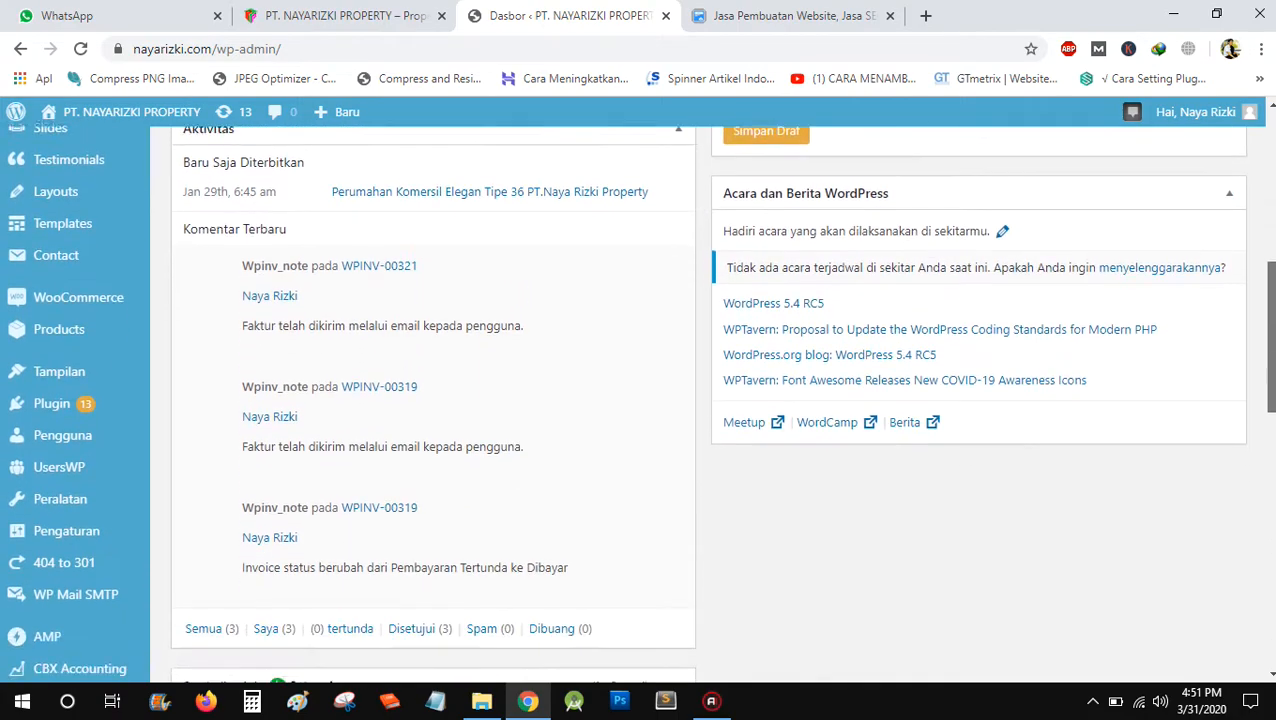
{"action": "scroll", "coordinate": [884, 353], "scroll_direction": "down", "scroll_amount": 4}
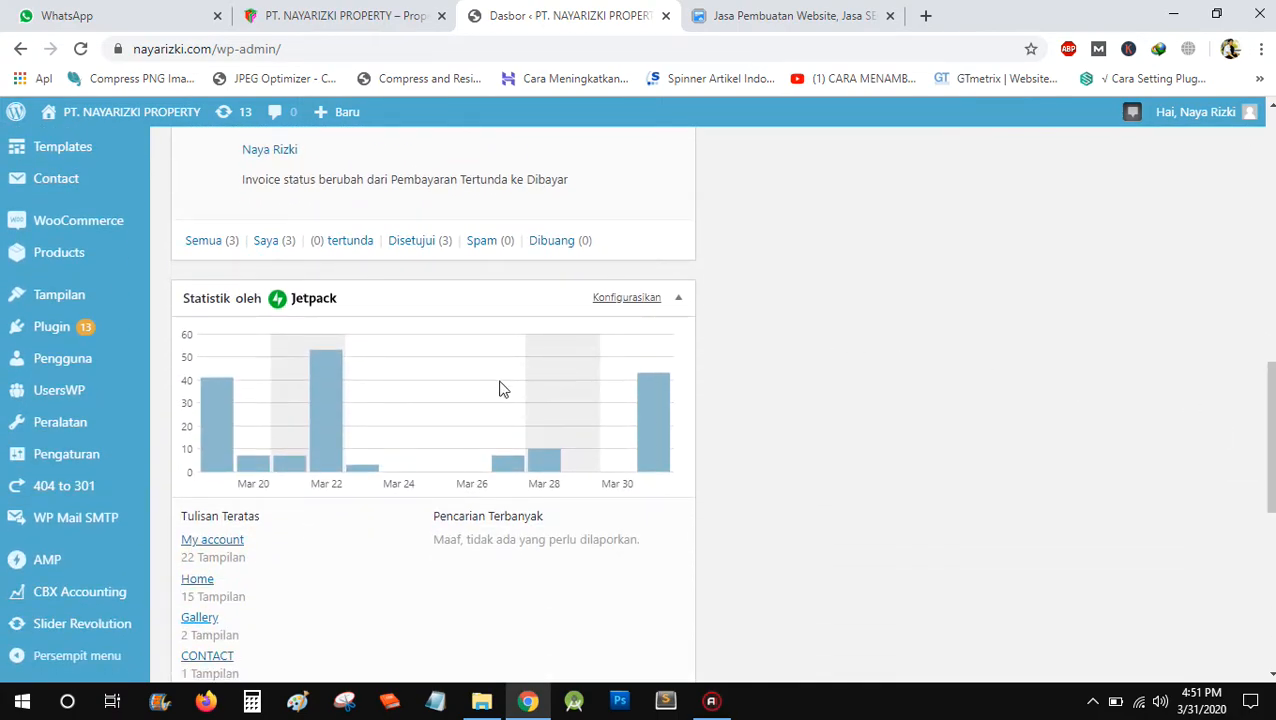
{"action": "mouse_move", "coordinate": [72, 591]}
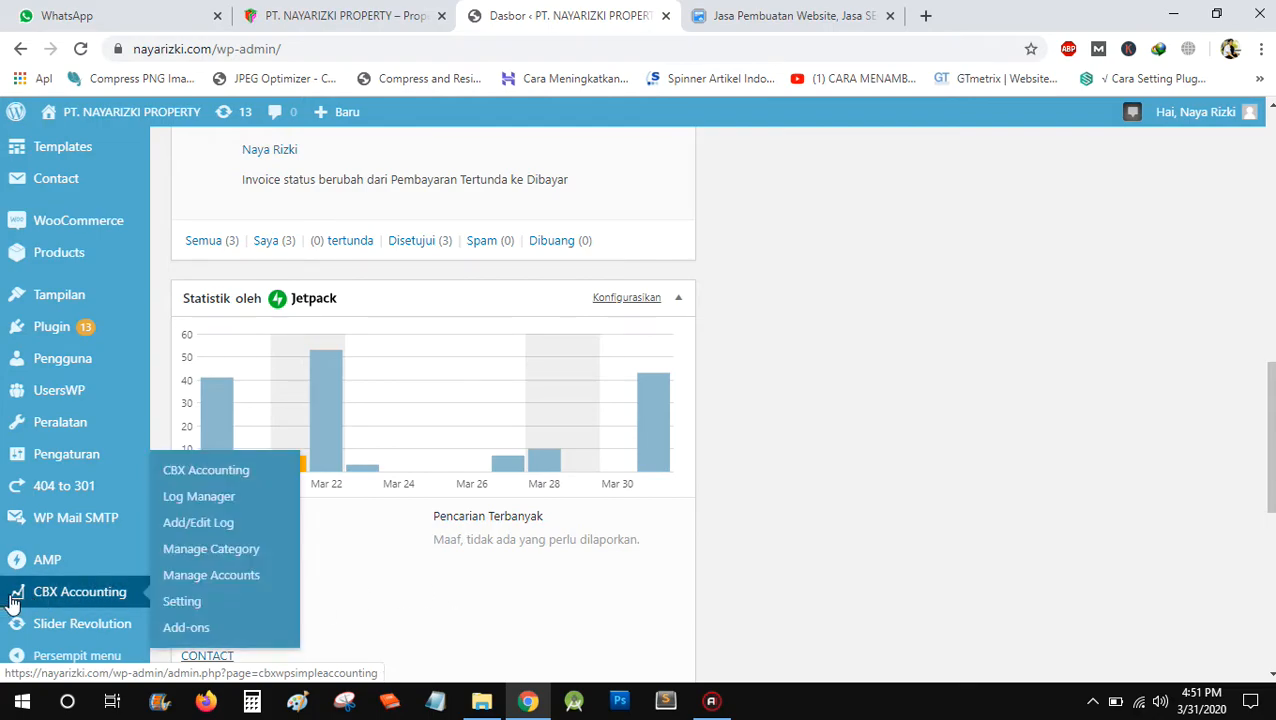
{"action": "left_click", "coordinate": [66, 598]}
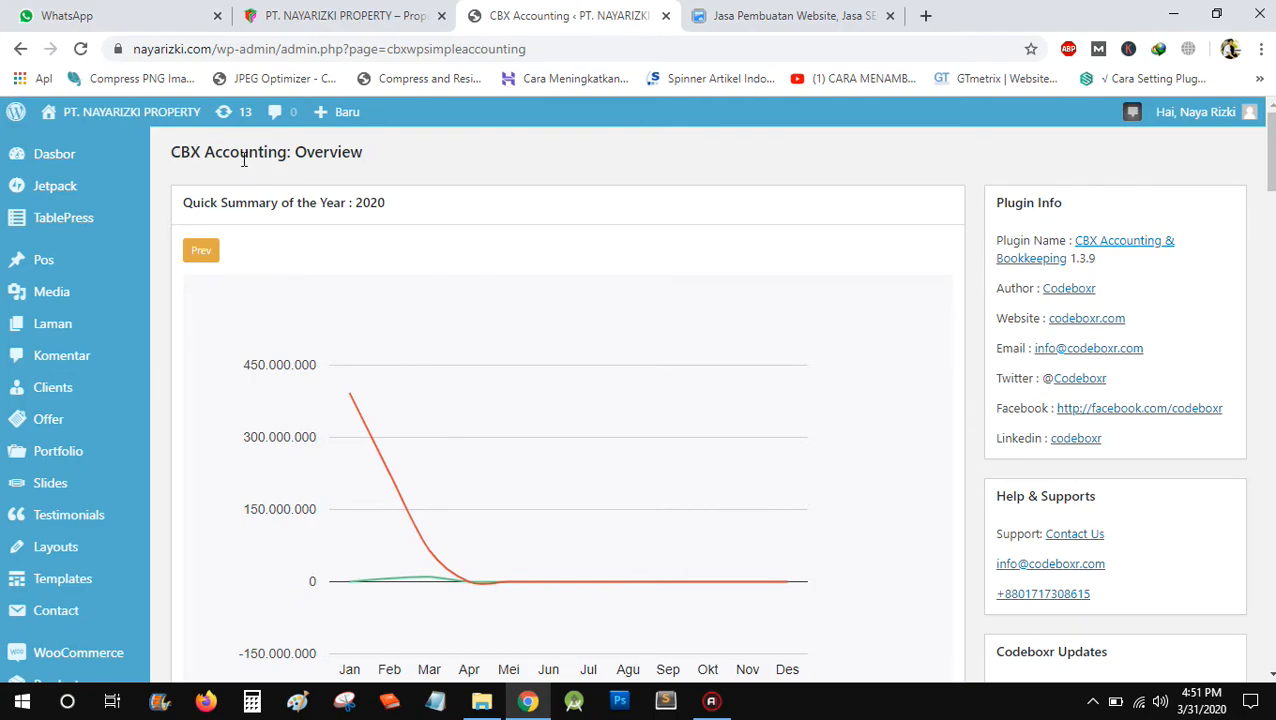
- Look through the CBX Accounting overview, from the yearly chart to the Quick Summary table and back
{"action": "scroll", "coordinate": [527, 355], "scroll_direction": "down", "scroll_amount": 5}
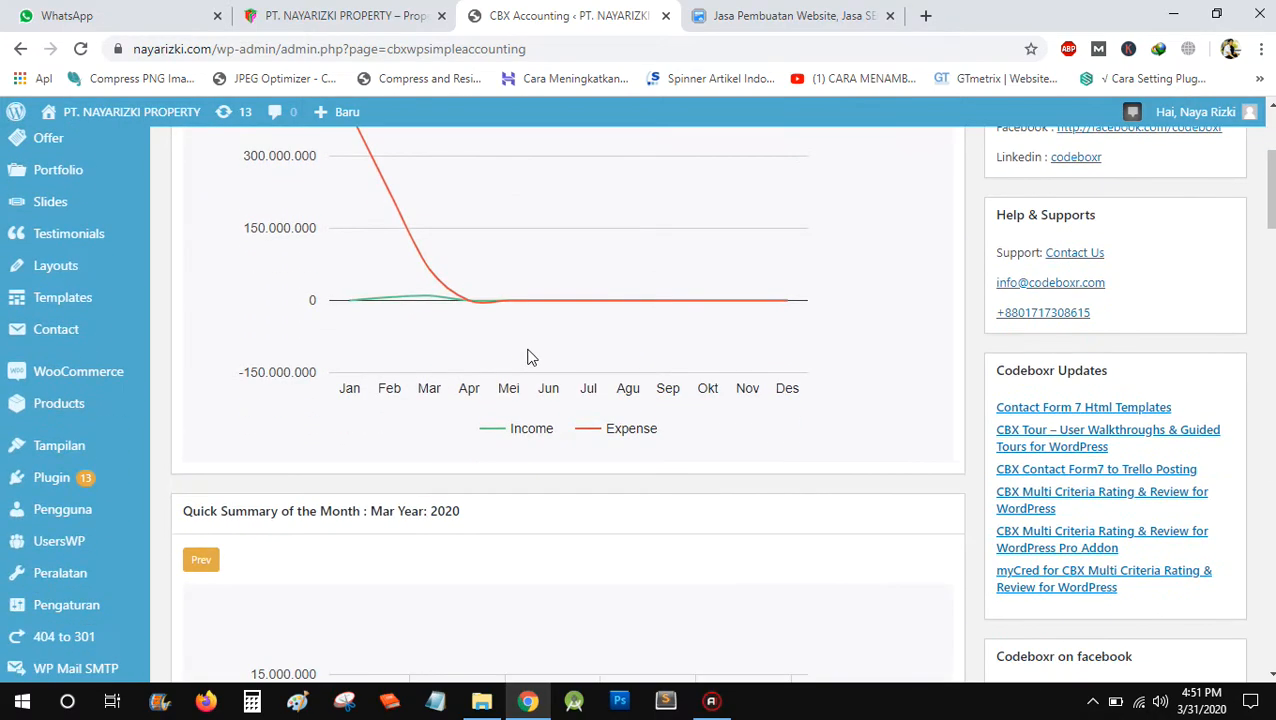
{"action": "scroll", "coordinate": [529, 372], "scroll_direction": "down", "scroll_amount": 10}
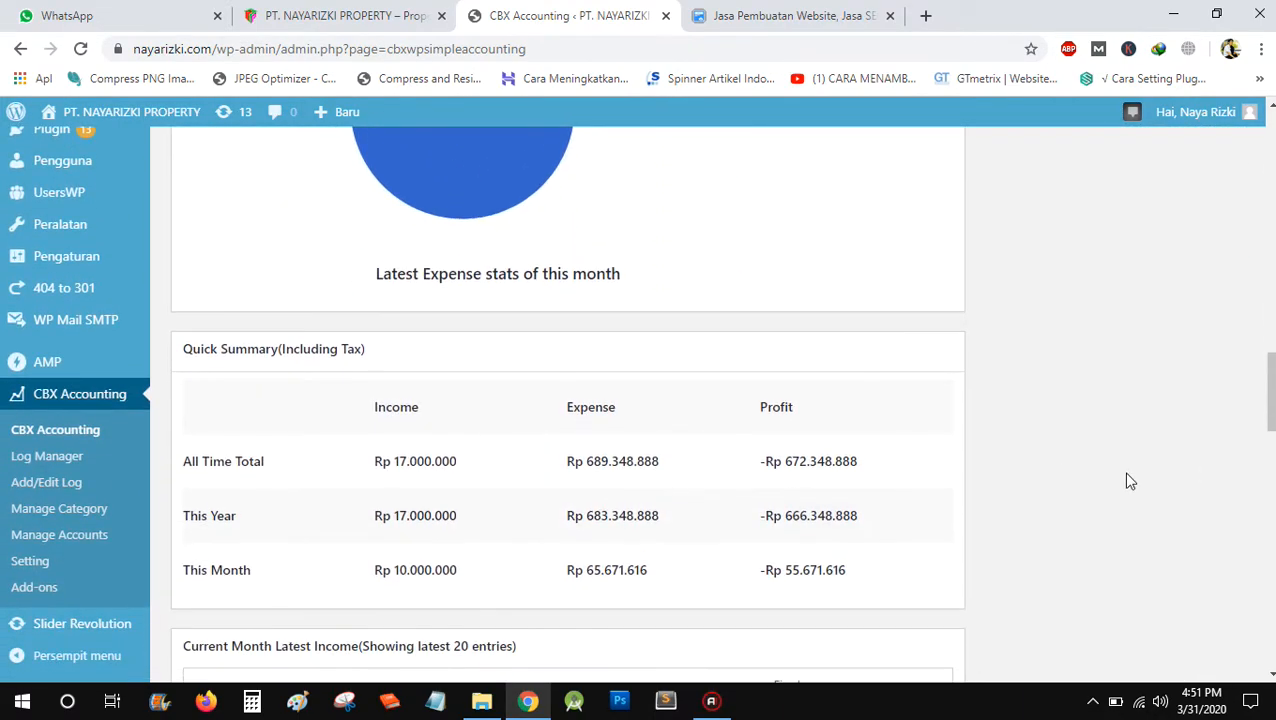
{"action": "left_click_drag", "start_coordinate": [1271, 391], "coordinate": [1271, 148]}
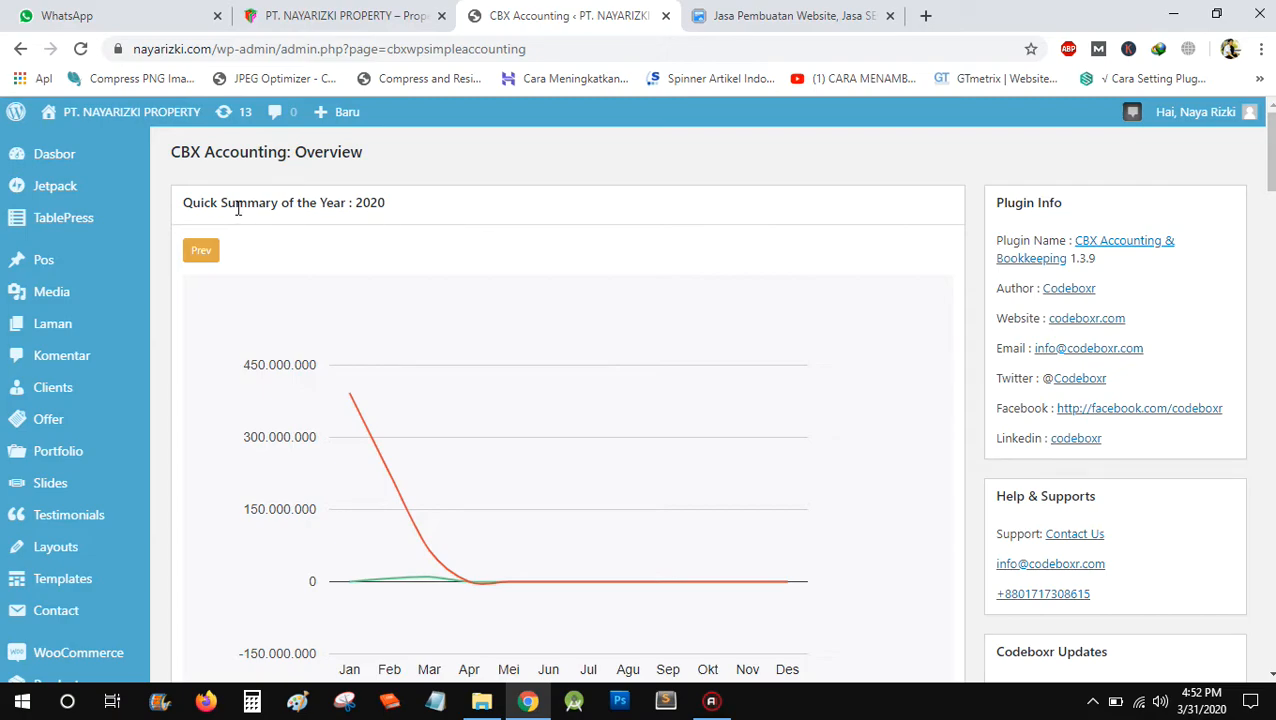
{"action": "scroll", "coordinate": [588, 384], "scroll_direction": "down", "scroll_amount": 1}
{"action": "scroll", "coordinate": [570, 416], "scroll_direction": "up", "scroll_amount": 1}
{"action": "scroll", "coordinate": [271, 280], "scroll_direction": "down", "scroll_amount": 1}
{"action": "scroll", "coordinate": [276, 283], "scroll_direction": "up", "scroll_amount": 1}
- Show the yearly summary chart for 2019 and for 2018
{"action": "left_click_drag", "start_coordinate": [357, 203], "coordinate": [443, 208]}
{"action": "left_click", "coordinate": [359, 205]}
{"action": "left_click", "coordinate": [360, 207]}
{"action": "left_click", "coordinate": [204, 251]}
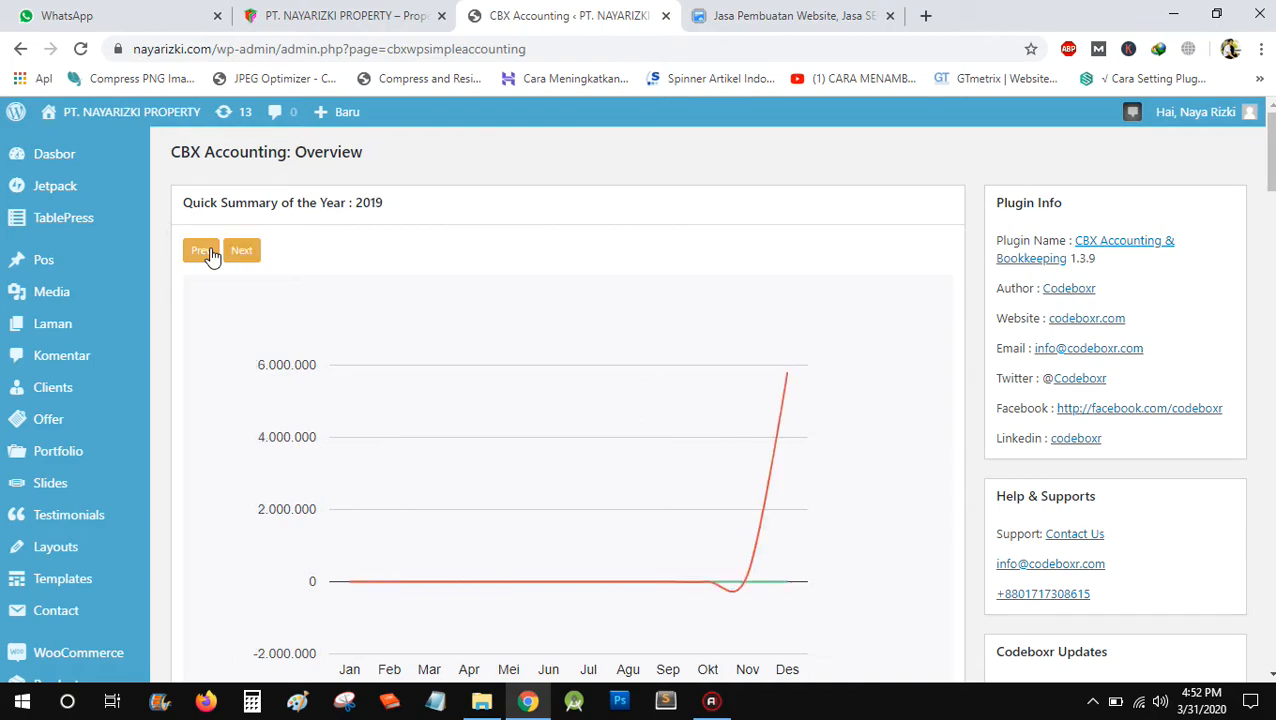
{"action": "double_click", "coordinate": [356, 202]}
{"action": "left_click", "coordinate": [390, 210]}
{"action": "left_click", "coordinate": [201, 251]}
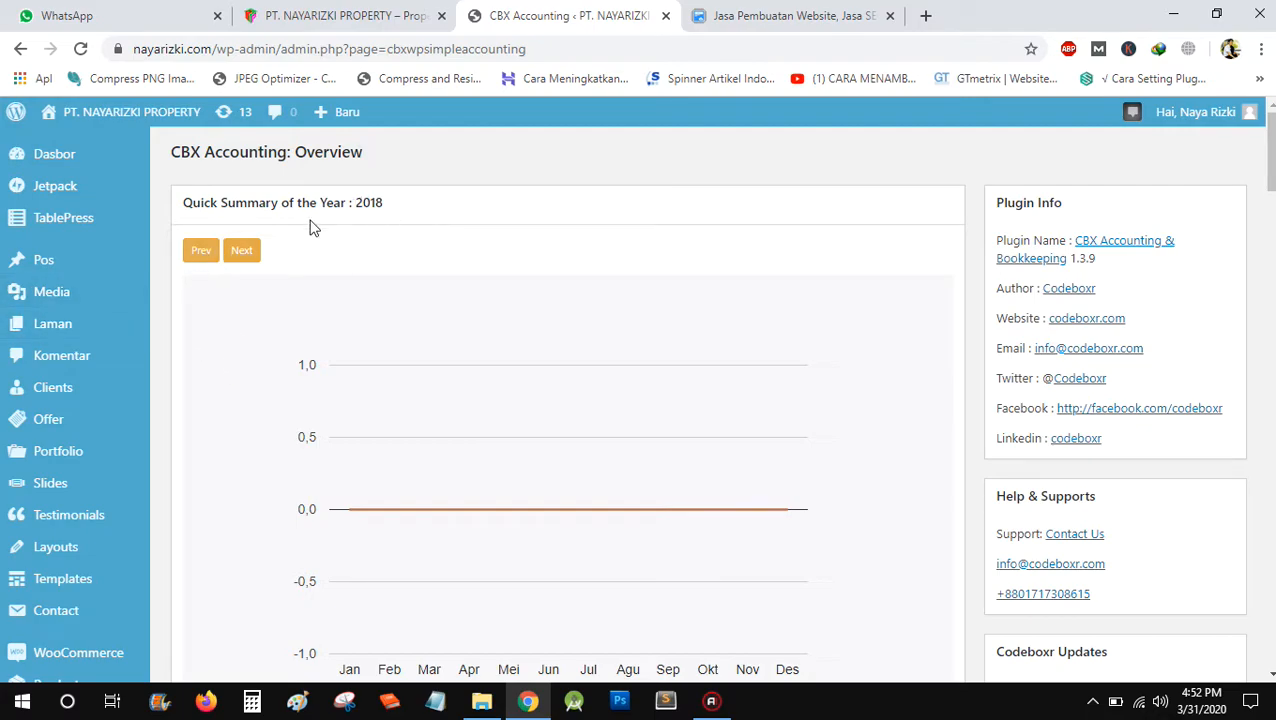
- Bring the yearly summary chart forward through 2019 to 2020
{"action": "left_click", "coordinate": [247, 255]}
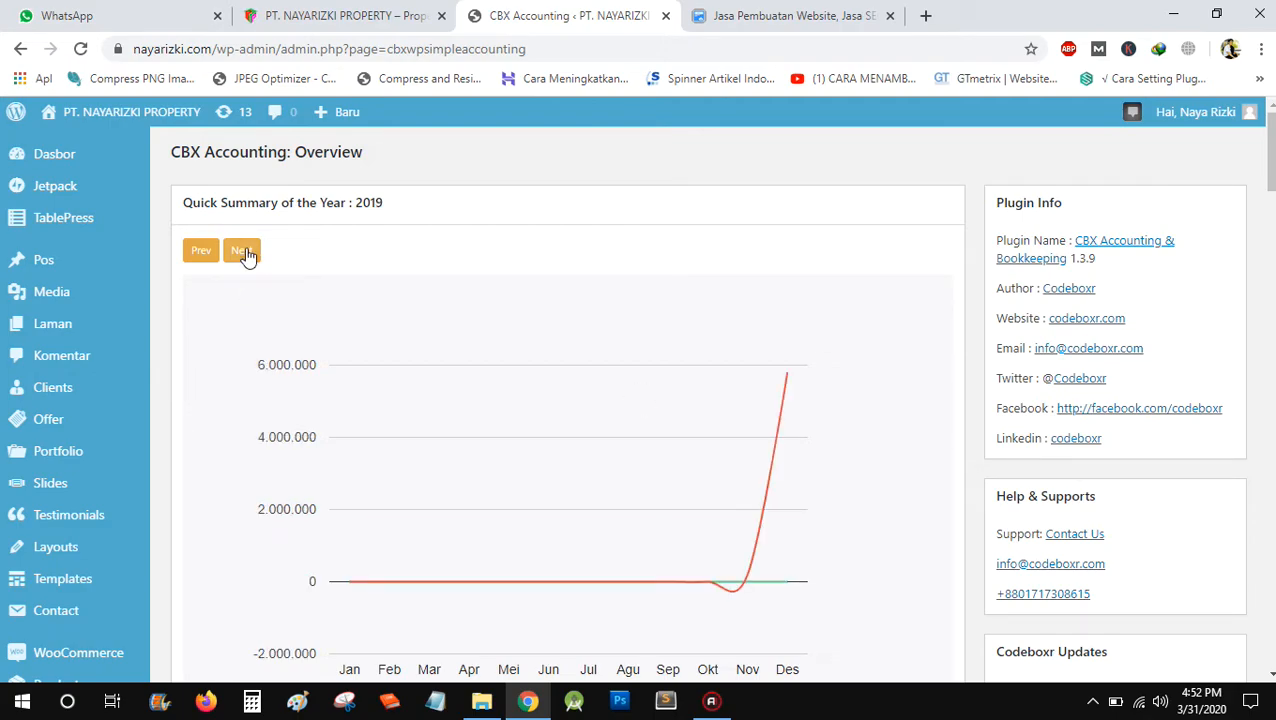
{"action": "scroll", "coordinate": [245, 295], "scroll_direction": "down", "scroll_amount": 1}
{"action": "scroll", "coordinate": [240, 280], "scroll_direction": "up", "scroll_amount": 1}
{"action": "left_click", "coordinate": [242, 250]}
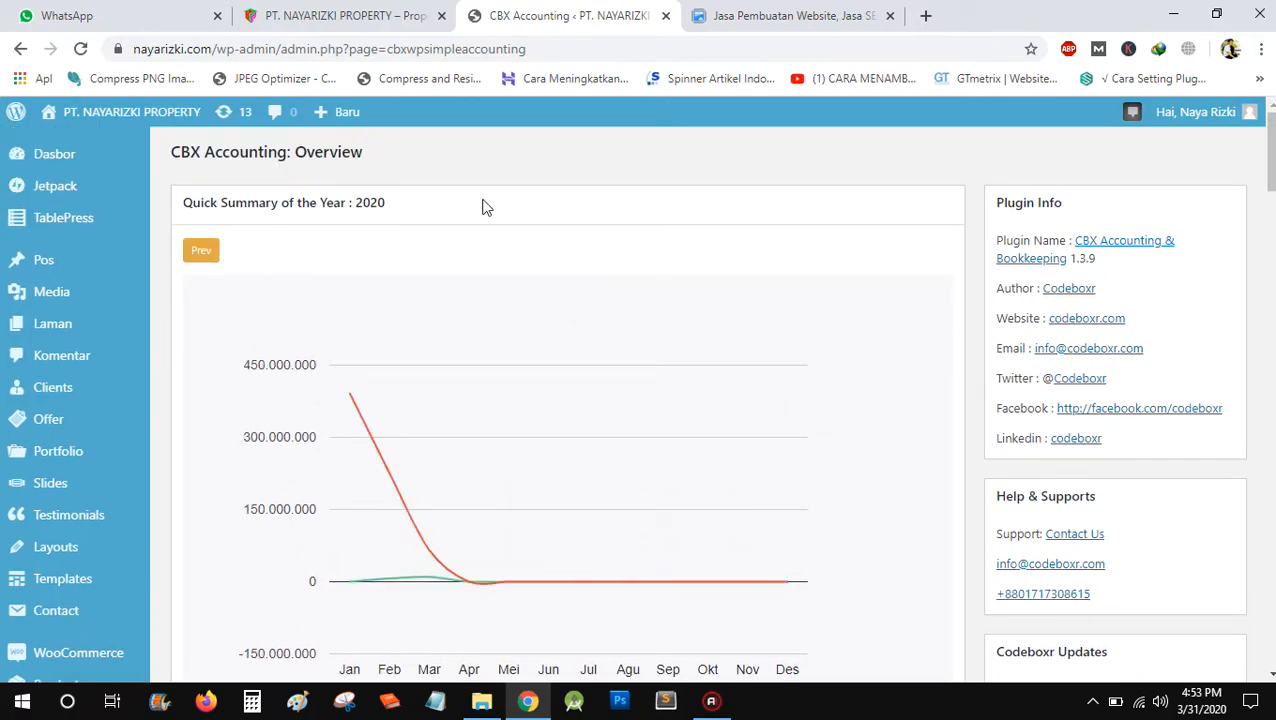
- Examine the income and expense points for the first months on the 2020 yearly chart
{"action": "scroll", "coordinate": [350, 292], "scroll_direction": "down", "scroll_amount": 1}
{"action": "scroll", "coordinate": [349, 292], "scroll_direction": "up", "scroll_amount": 1}
{"action": "scroll", "coordinate": [350, 292], "scroll_direction": "down", "scroll_amount": 1}
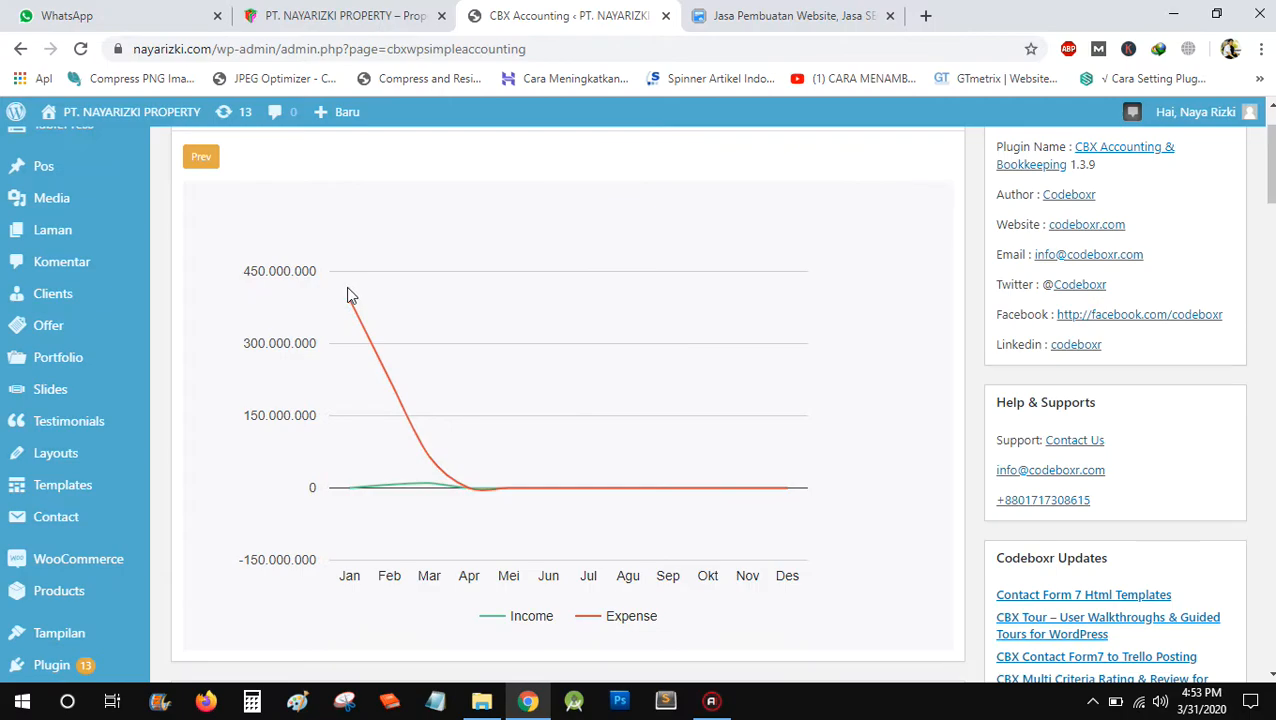
{"action": "mouse_move", "coordinate": [344, 309]}
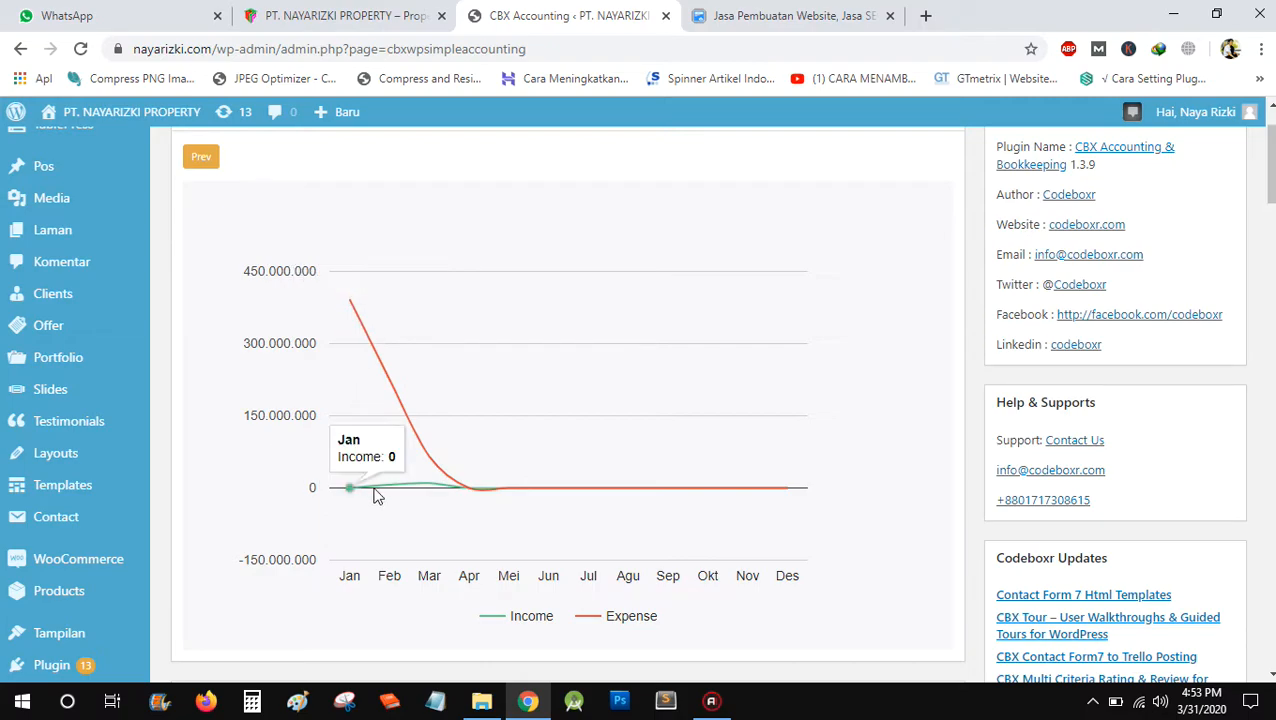
{"action": "mouse_move", "coordinate": [424, 488]}
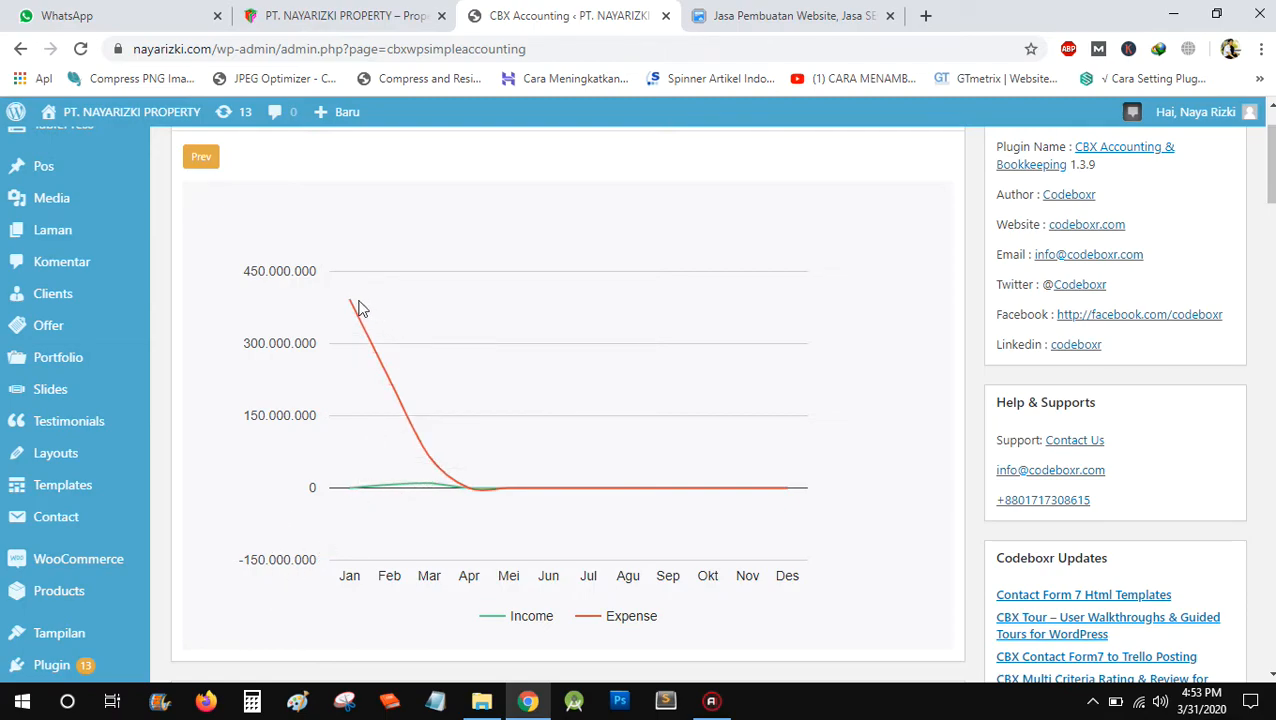
{"action": "mouse_move", "coordinate": [351, 306]}
{"action": "scroll", "coordinate": [390, 374], "scroll_direction": "up", "scroll_amount": 1}
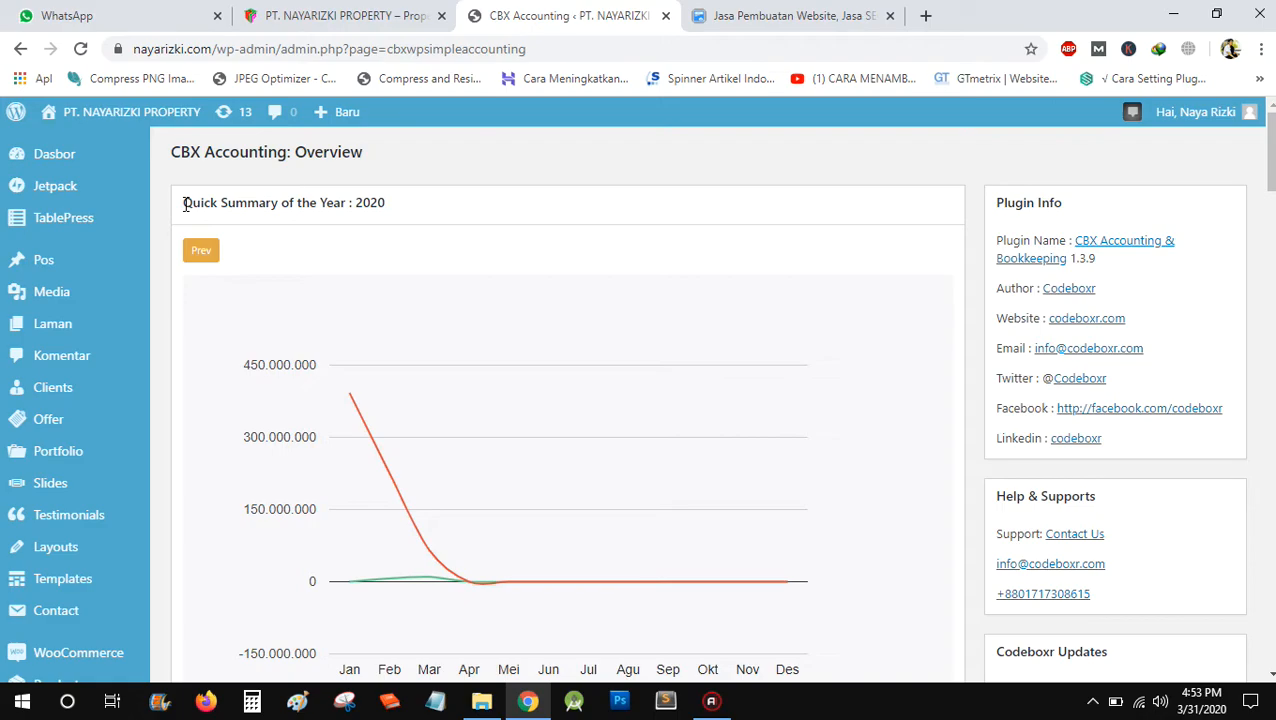
- Compare the 2020 yearly summary section with the monthly summary section for March 2020
{"action": "left_click_drag", "start_coordinate": [185, 204], "coordinate": [453, 216]}
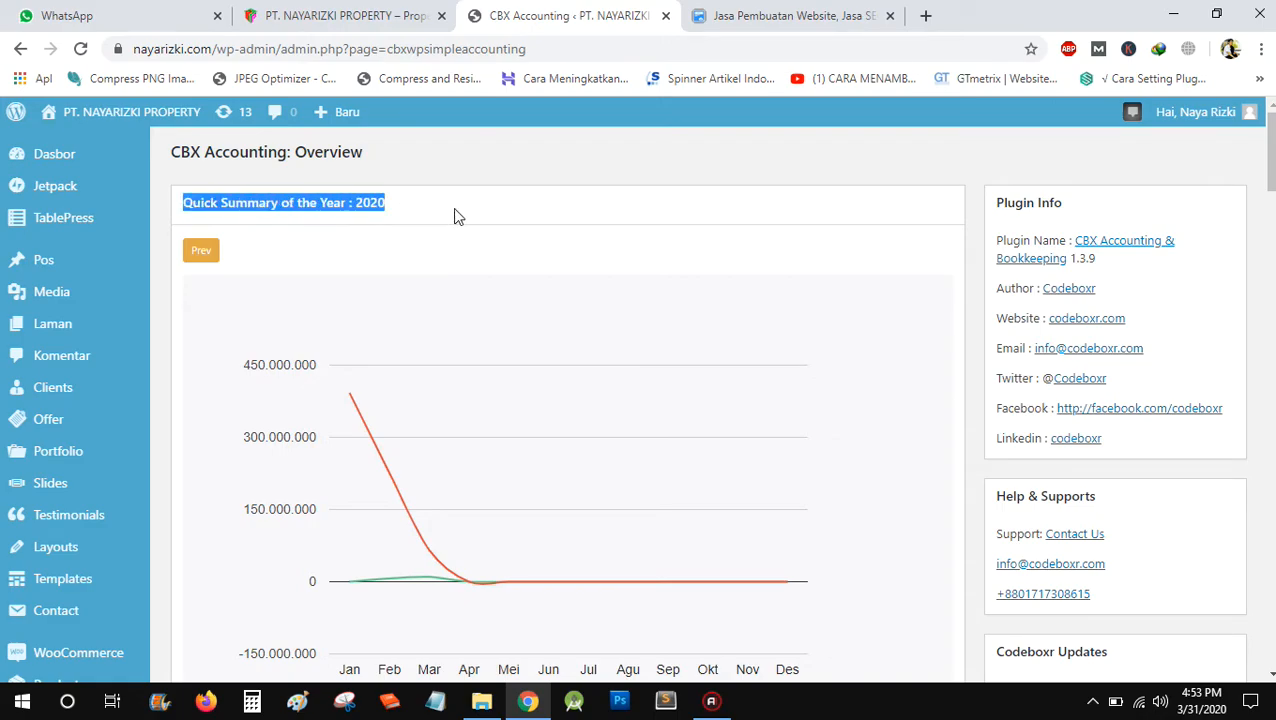
{"action": "left_click", "coordinate": [446, 215]}
{"action": "scroll", "coordinate": [470, 336], "scroll_direction": "down", "scroll_amount": 2}
{"action": "scroll", "coordinate": [470, 336], "scroll_direction": "down", "scroll_amount": 4}
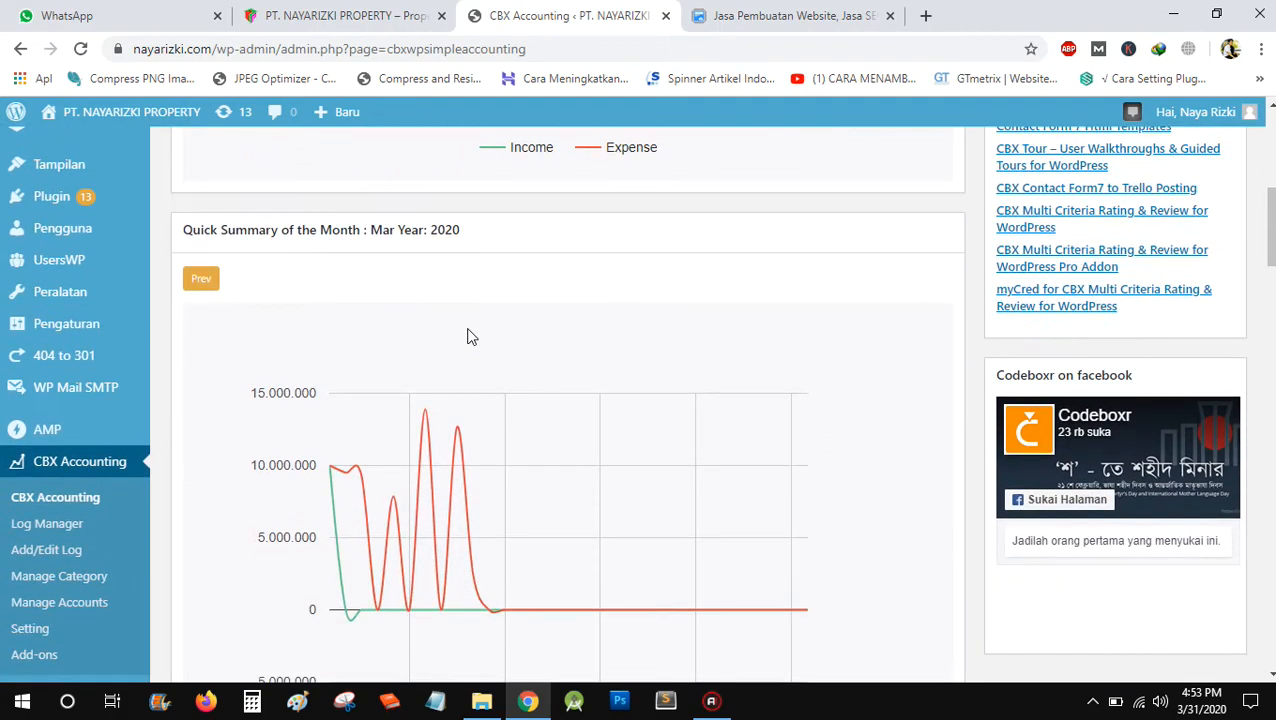
{"action": "scroll", "coordinate": [470, 336], "scroll_direction": "up", "scroll_amount": 6}
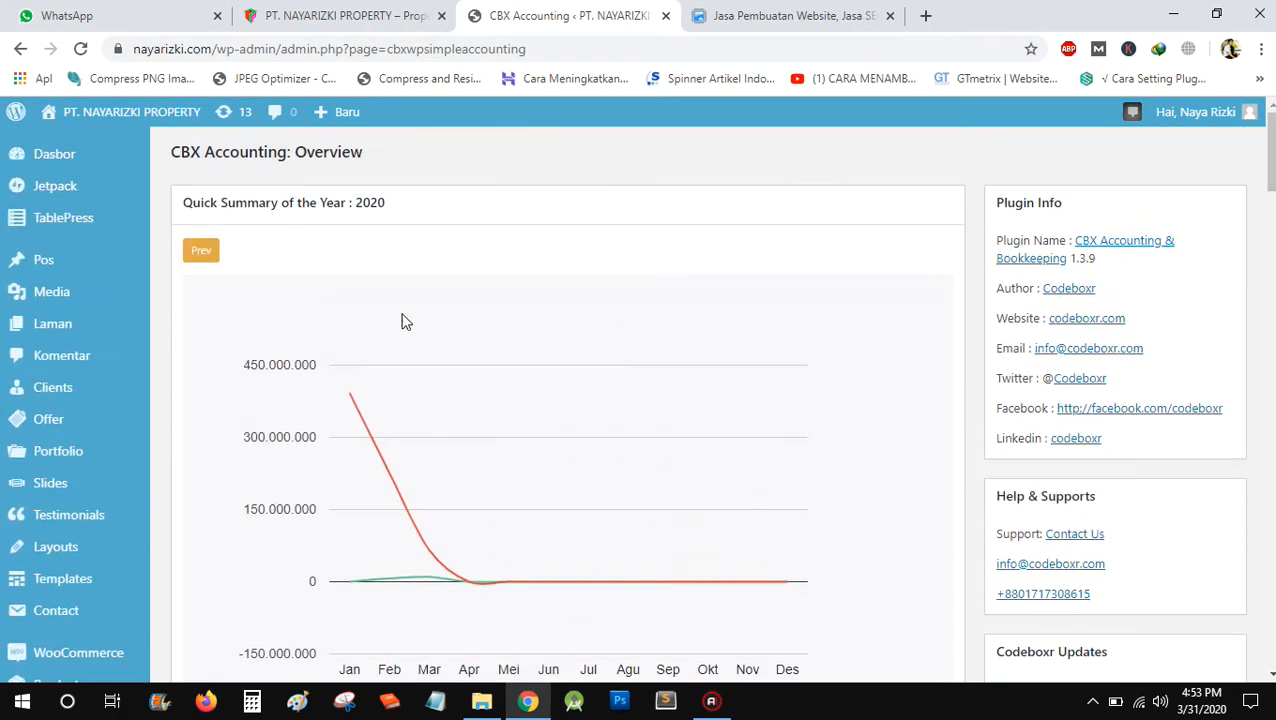
{"action": "scroll", "coordinate": [404, 376], "scroll_direction": "down", "scroll_amount": 5}
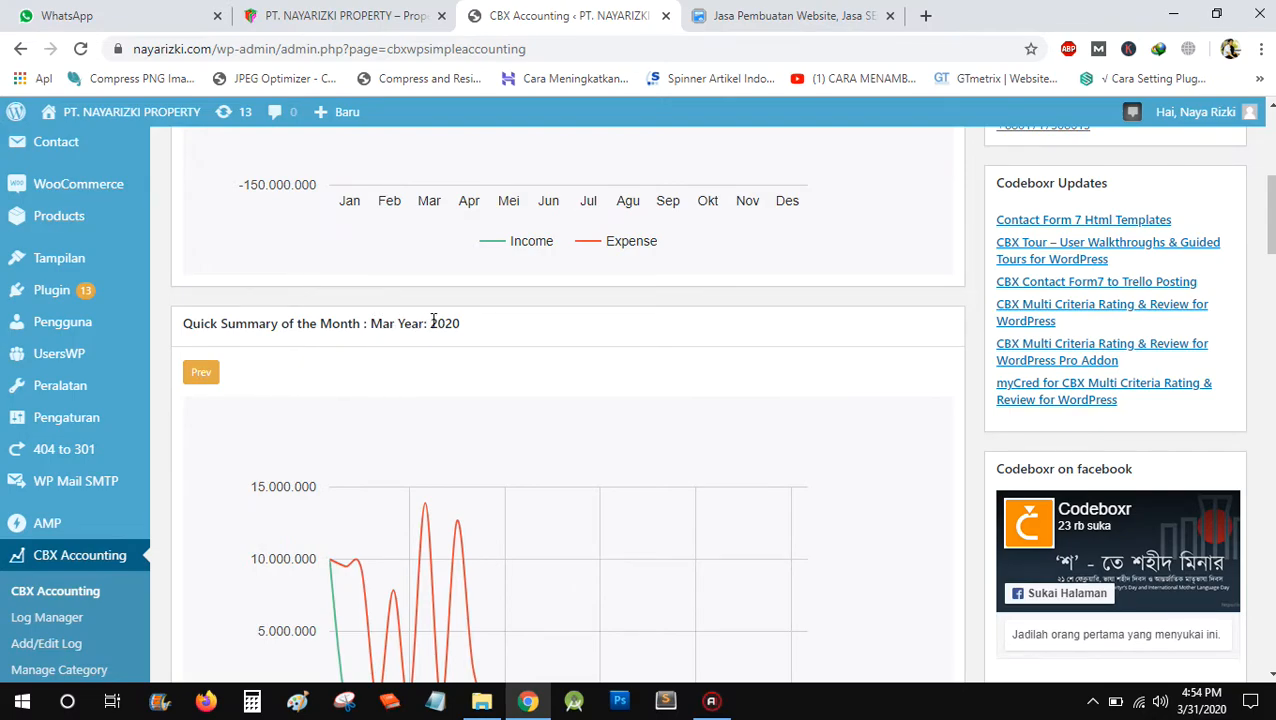
{"action": "scroll", "coordinate": [384, 323], "scroll_direction": "down", "scroll_amount": 1}
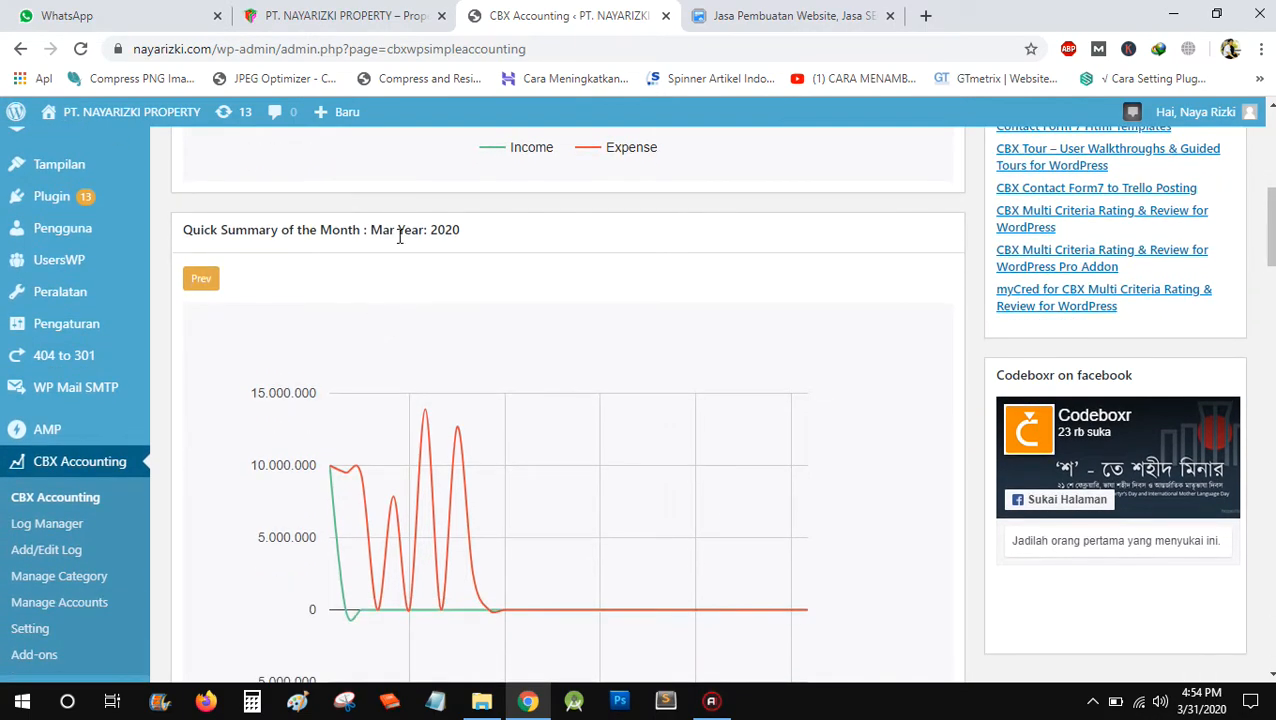
- Step the monthly summary chart back through February to January 2020, and return it to March 2020
{"action": "left_click_drag", "start_coordinate": [371, 230], "coordinate": [397, 229]}
{"action": "left_click", "coordinate": [385, 229]}
{"action": "left_click", "coordinate": [417, 258]}
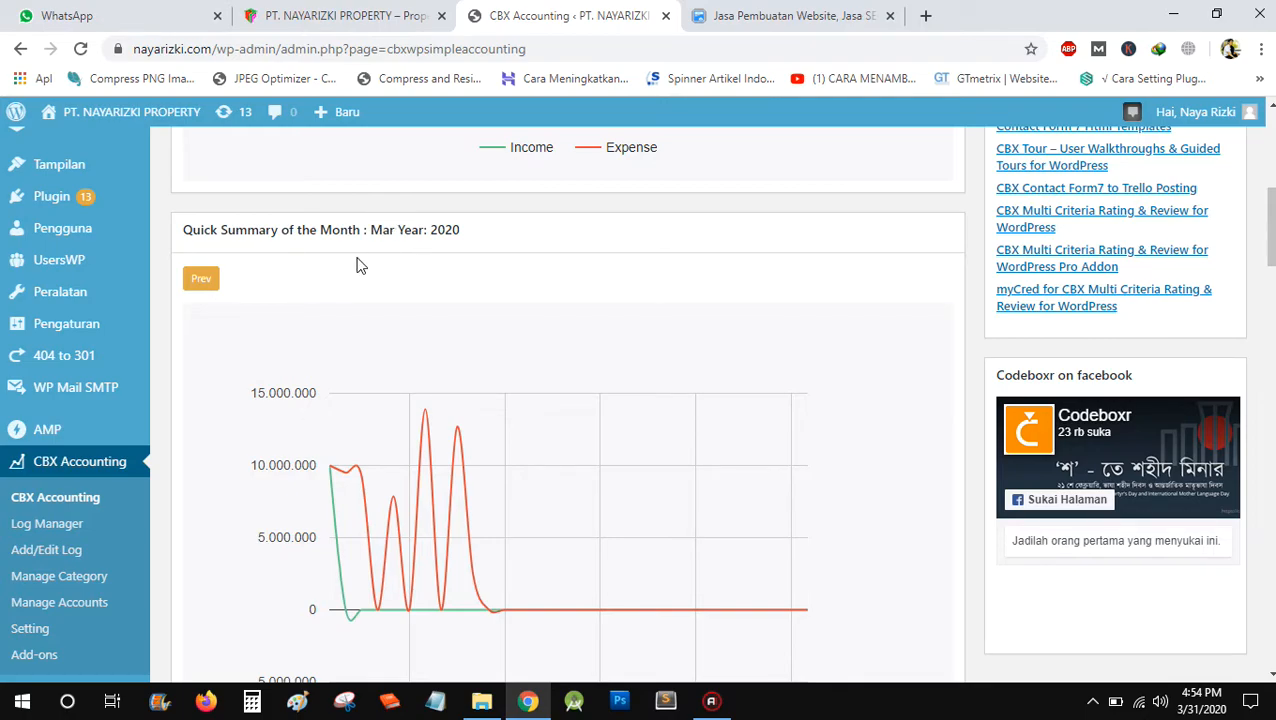
{"action": "left_click", "coordinate": [195, 287]}
{"action": "left_click_drag", "start_coordinate": [371, 229], "coordinate": [474, 239]}
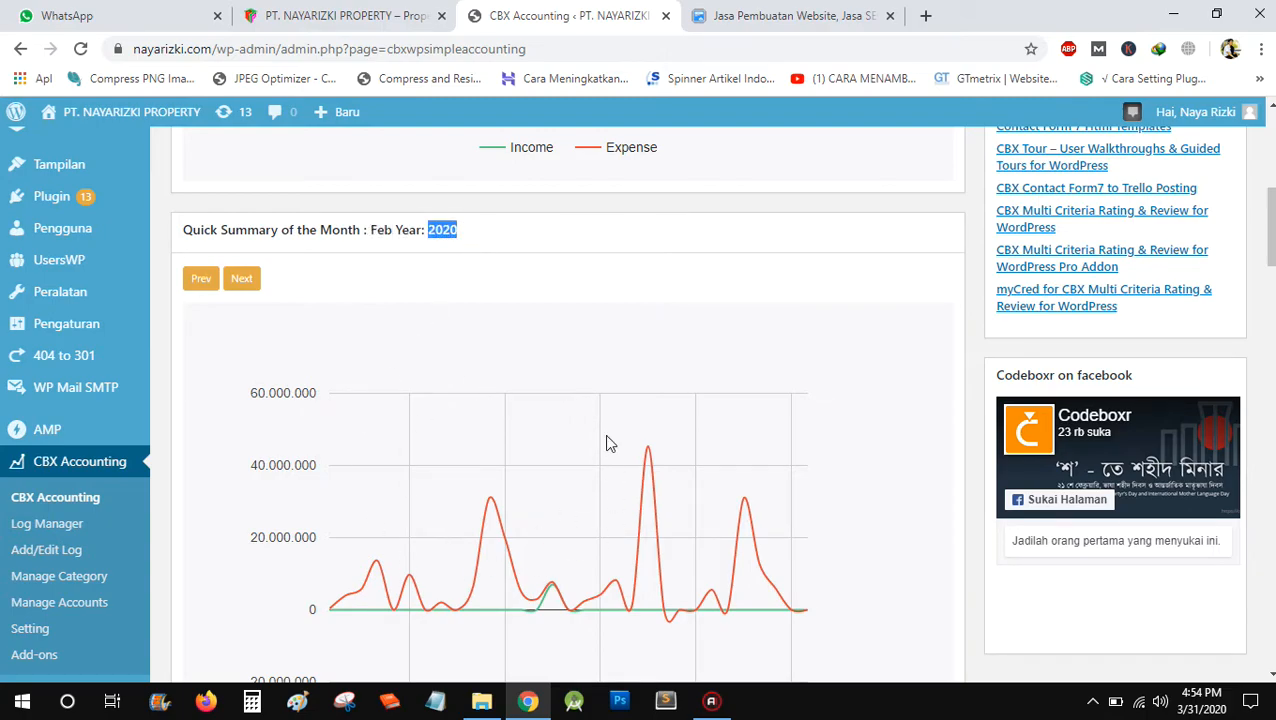
{"action": "left_click", "coordinate": [439, 256]}
{"action": "left_click", "coordinate": [198, 281]}
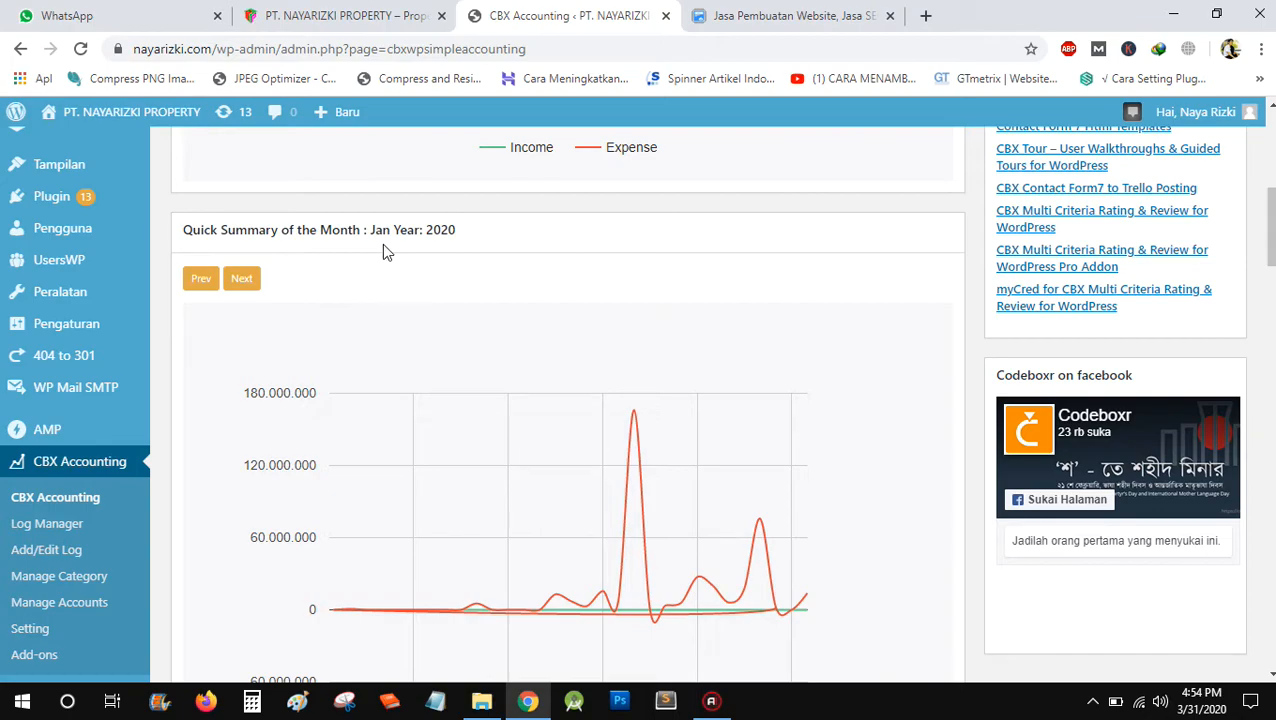
{"action": "left_click", "coordinate": [245, 279]}
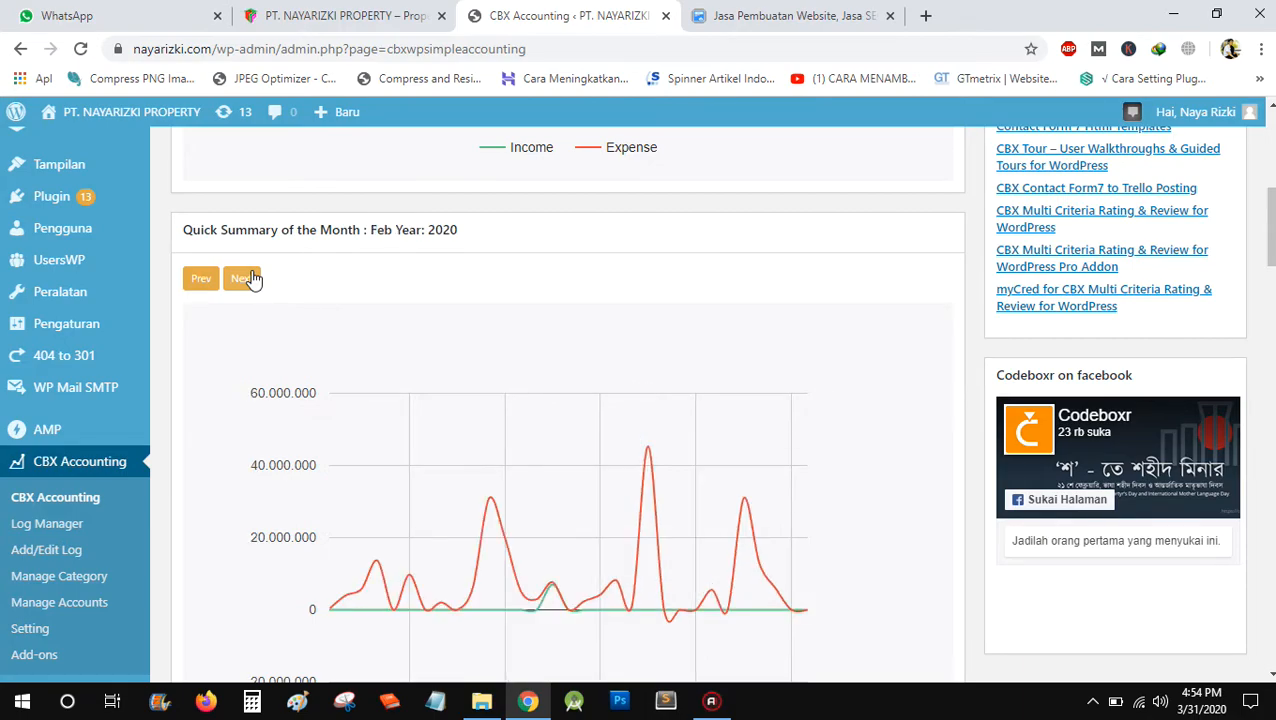
{"action": "left_click", "coordinate": [254, 283]}
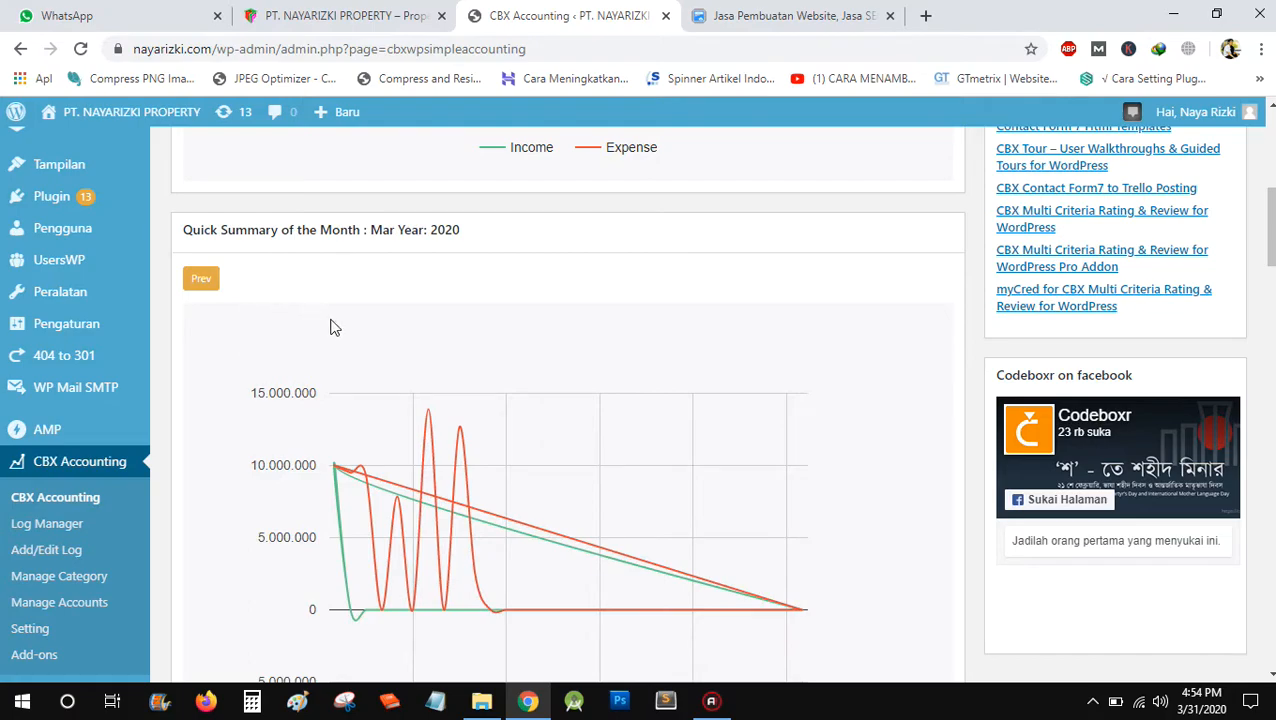
- Examine the daily income and expense points on the monthly summary chart for March 2020
{"action": "scroll", "coordinate": [335, 490], "scroll_direction": "down", "scroll_amount": 1}
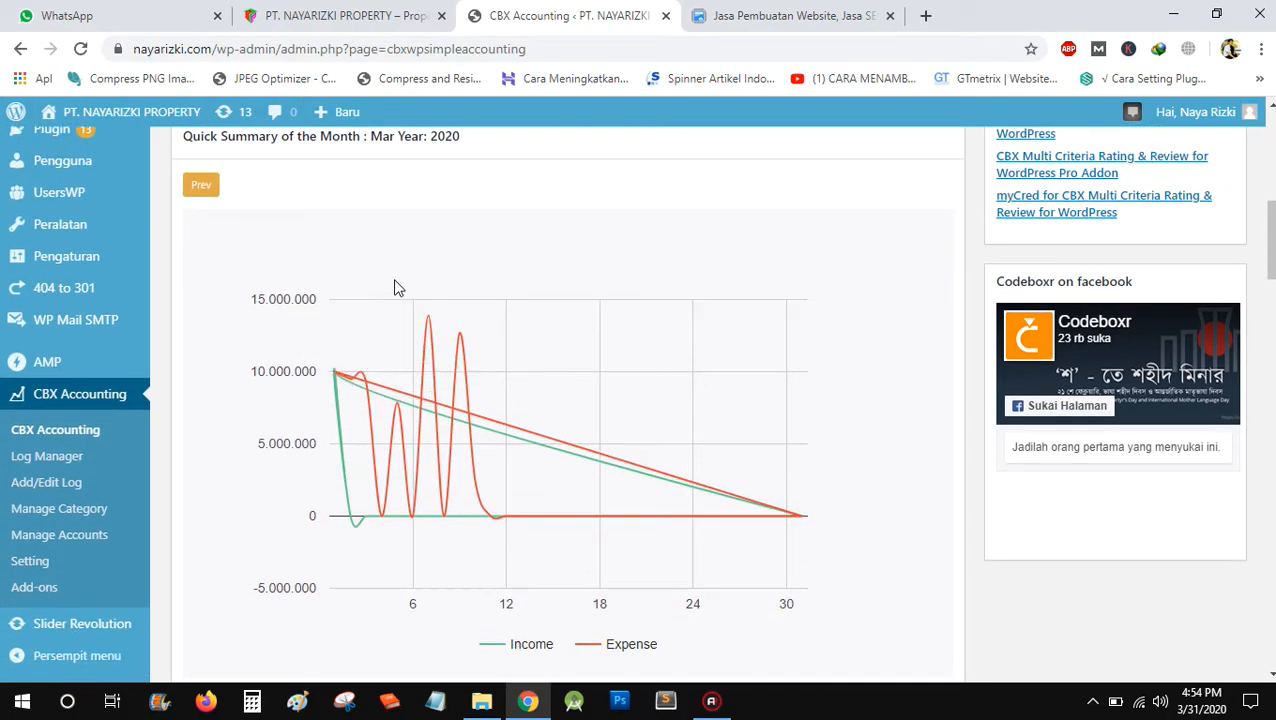
{"action": "mouse_move", "coordinate": [452, 333]}
{"action": "scroll", "coordinate": [271, 313], "scroll_direction": "up", "scroll_amount": 2}
{"action": "scroll", "coordinate": [380, 335], "scroll_direction": "down", "scroll_amount": 2}
{"action": "mouse_move", "coordinate": [335, 378]}
{"action": "mouse_move", "coordinate": [476, 502]}
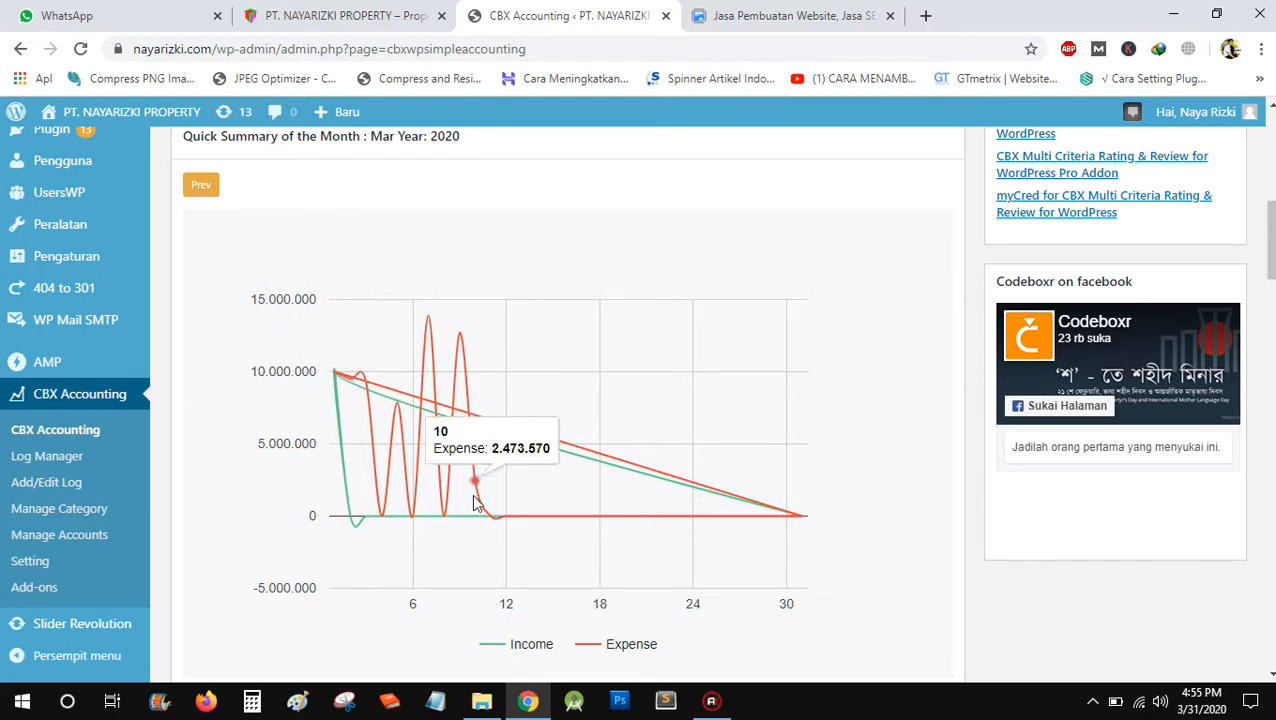
{"action": "scroll", "coordinate": [476, 502], "scroll_direction": "down", "scroll_amount": 1}
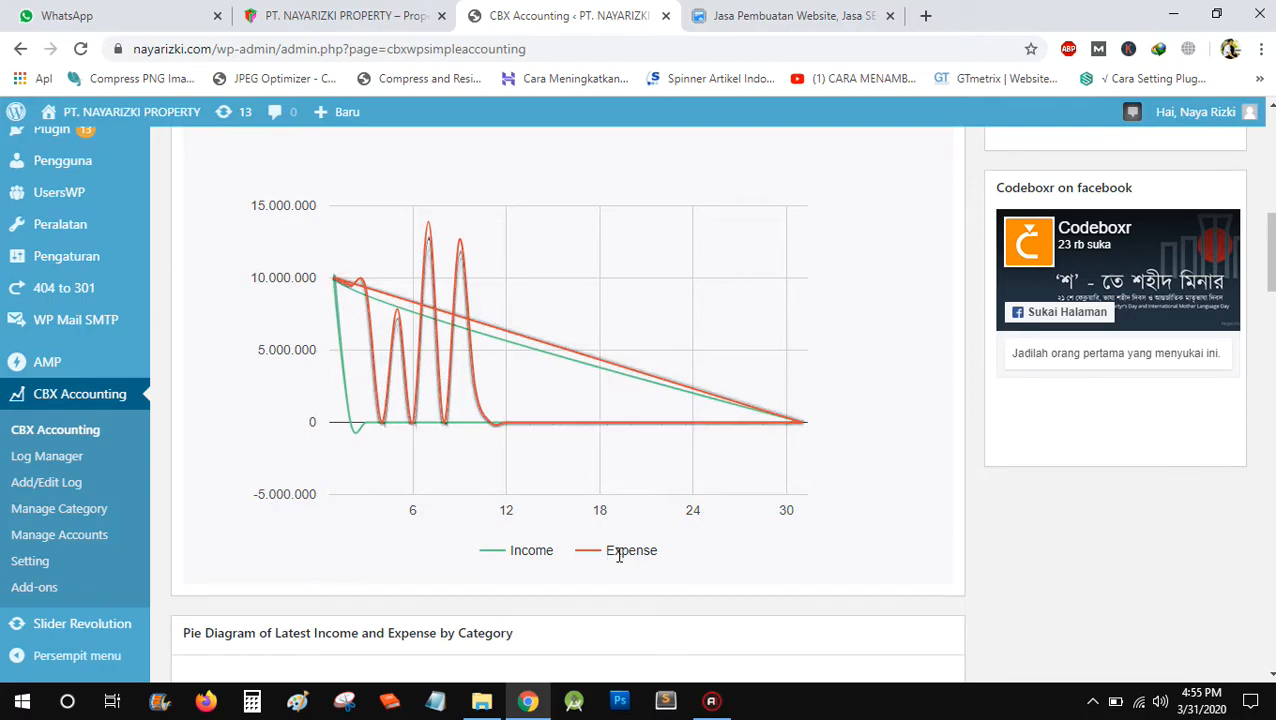
{"action": "mouse_move", "coordinate": [336, 284]}
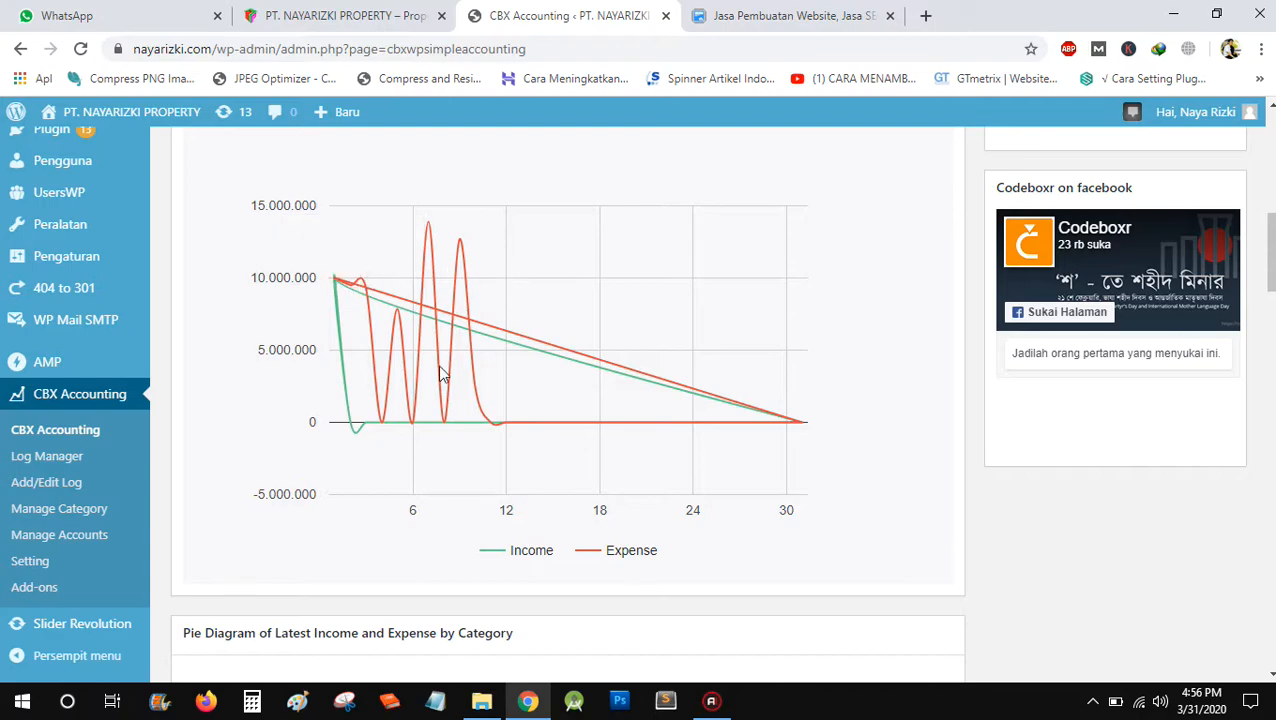
- Compare the March 2020 monthly chart with the pie diagram section of latest income and expense by category
{"action": "scroll", "coordinate": [370, 399], "scroll_direction": "down", "scroll_amount": 4}
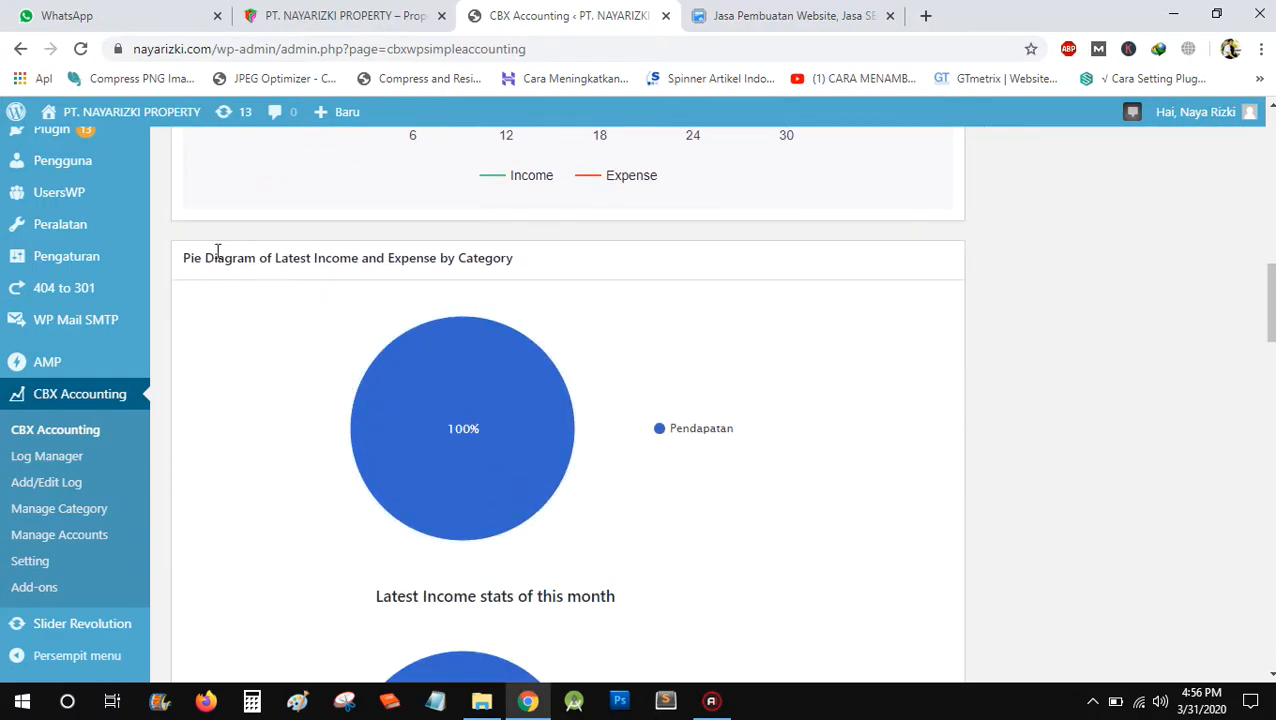
{"action": "scroll", "coordinate": [210, 283], "scroll_direction": "up", "scroll_amount": 1}
{"action": "scroll", "coordinate": [210, 283], "scroll_direction": "up", "scroll_amount": 5}
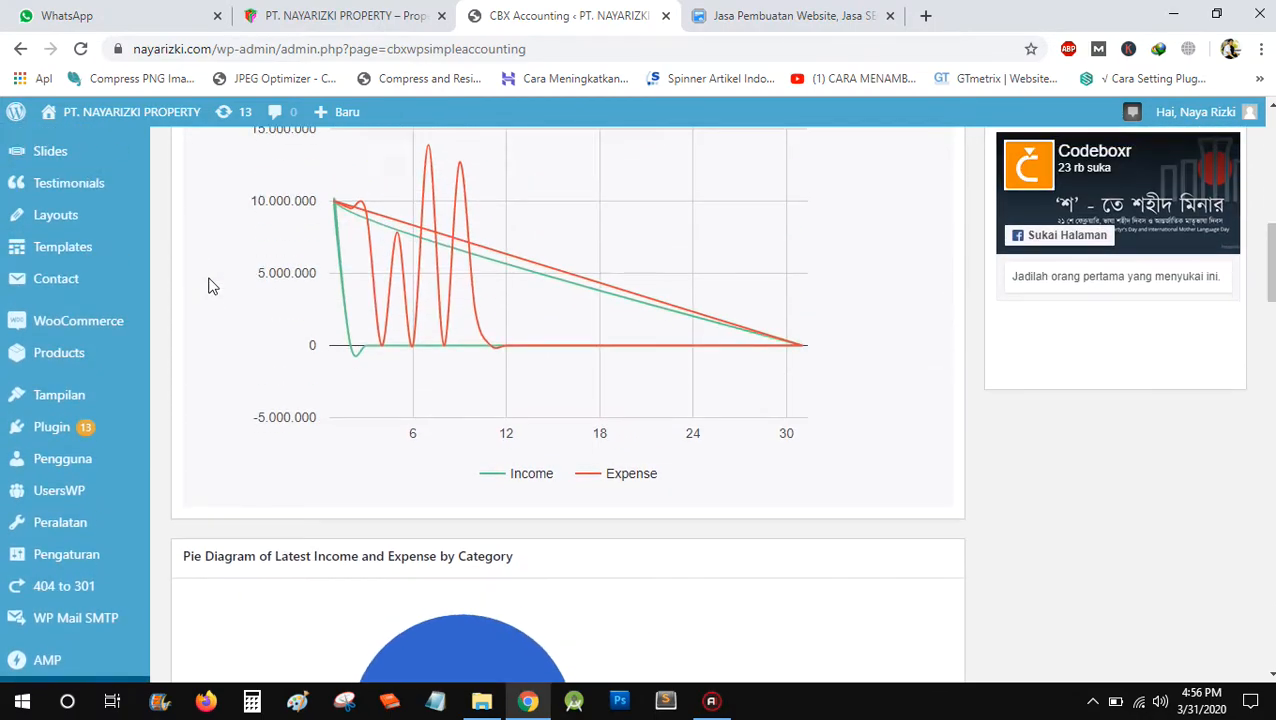
{"action": "scroll", "coordinate": [399, 258], "scroll_direction": "down", "scroll_amount": 4}
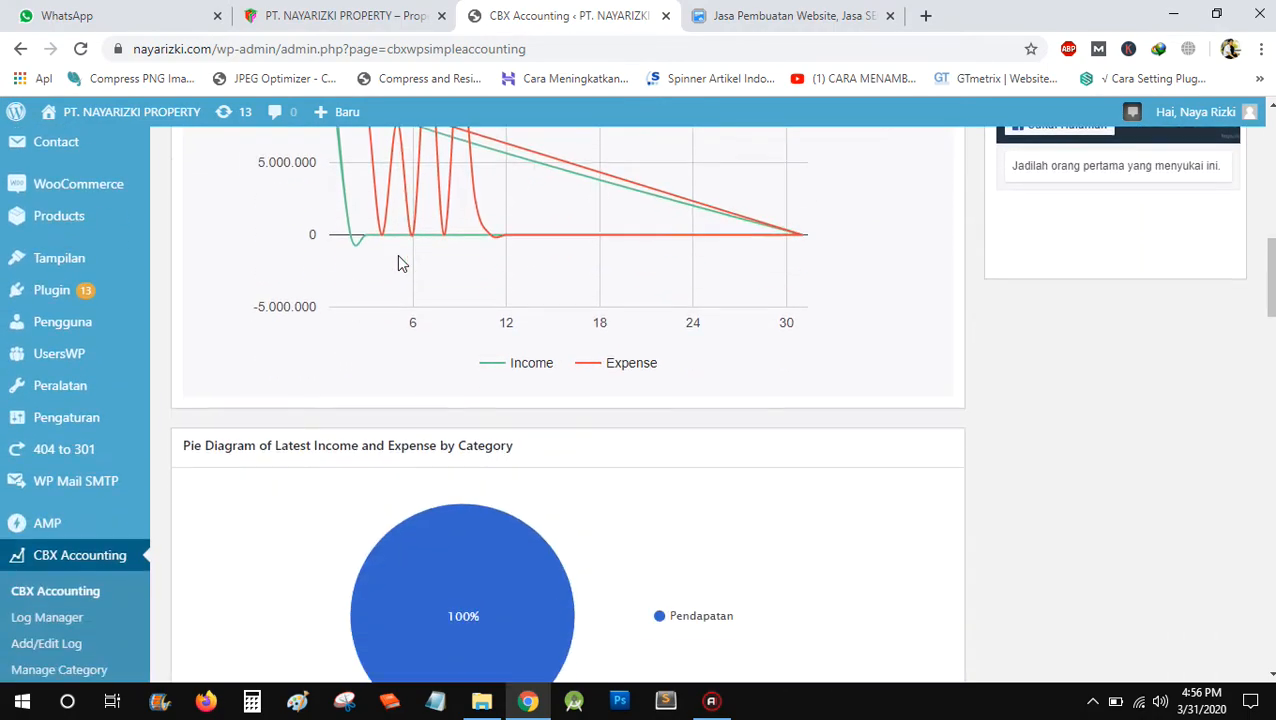
{"action": "scroll", "coordinate": [399, 260], "scroll_direction": "up", "scroll_amount": 3}
{"action": "scroll", "coordinate": [399, 300], "scroll_direction": "down", "scroll_amount": 3}
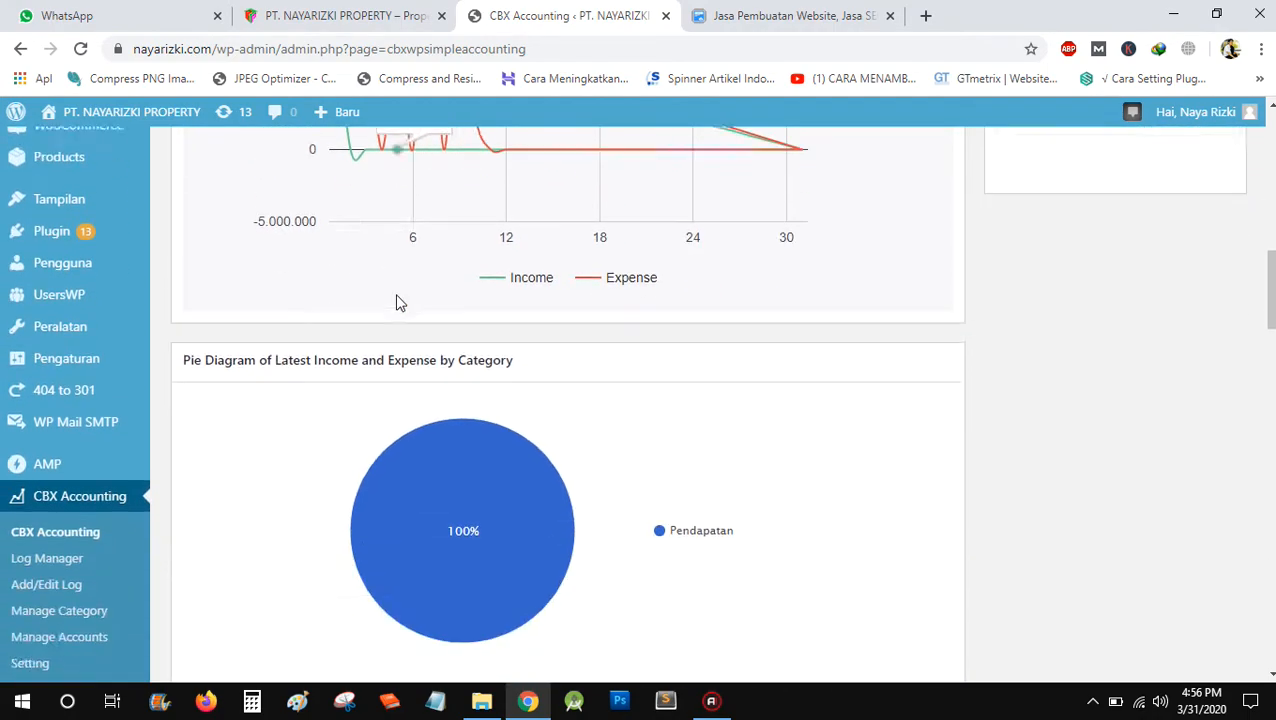
{"action": "scroll", "coordinate": [265, 288], "scroll_direction": "down", "scroll_amount": 1}
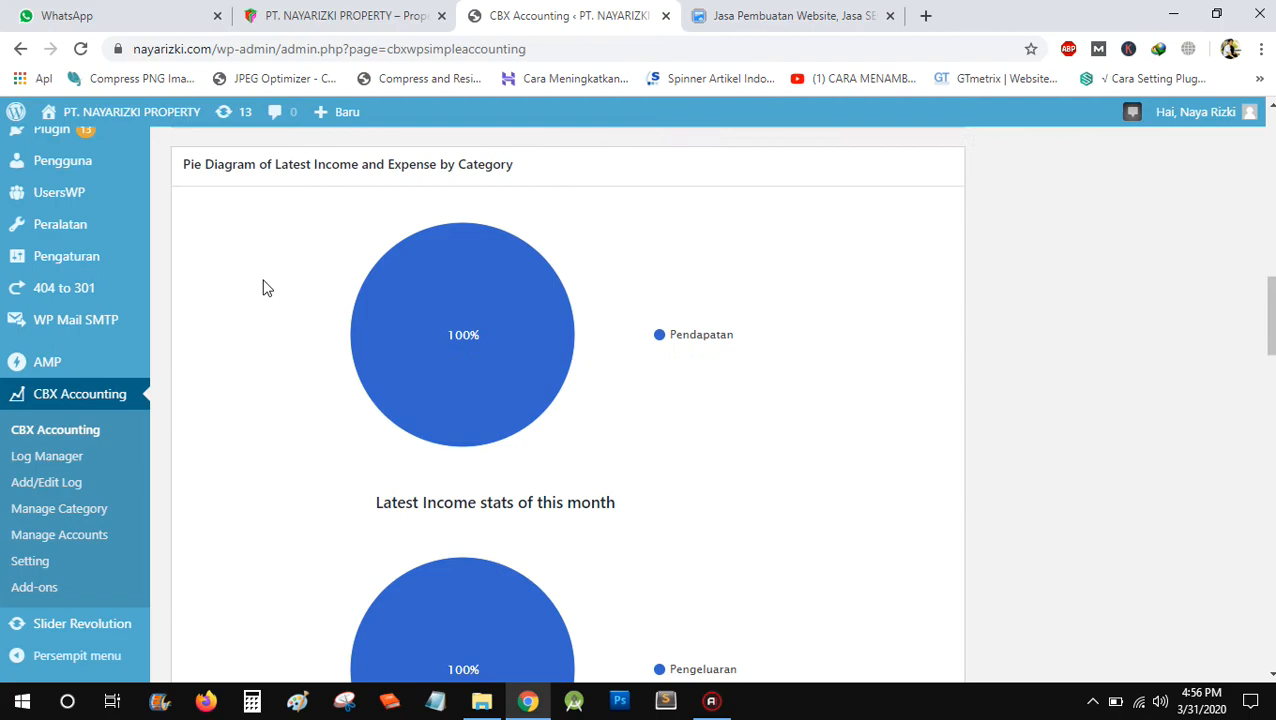
- View this month's income and expense pie charts and highlight the "Latest Expense stats of this month" caption
{"action": "mouse_move", "coordinate": [447, 334]}
{"action": "scroll", "coordinate": [306, 330], "scroll_direction": "down", "scroll_amount": 3}
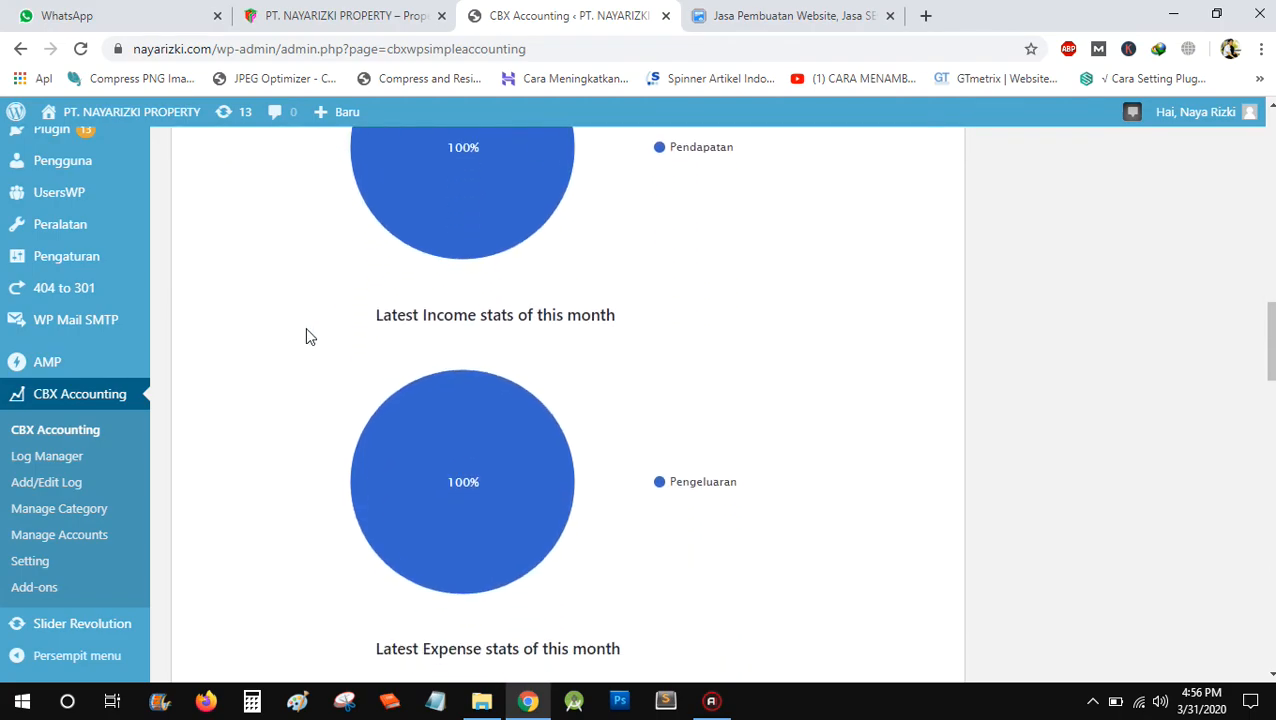
{"action": "scroll", "coordinate": [307, 333], "scroll_direction": "up", "scroll_amount": 1}
{"action": "scroll", "coordinate": [307, 333], "scroll_direction": "down", "scroll_amount": 1}
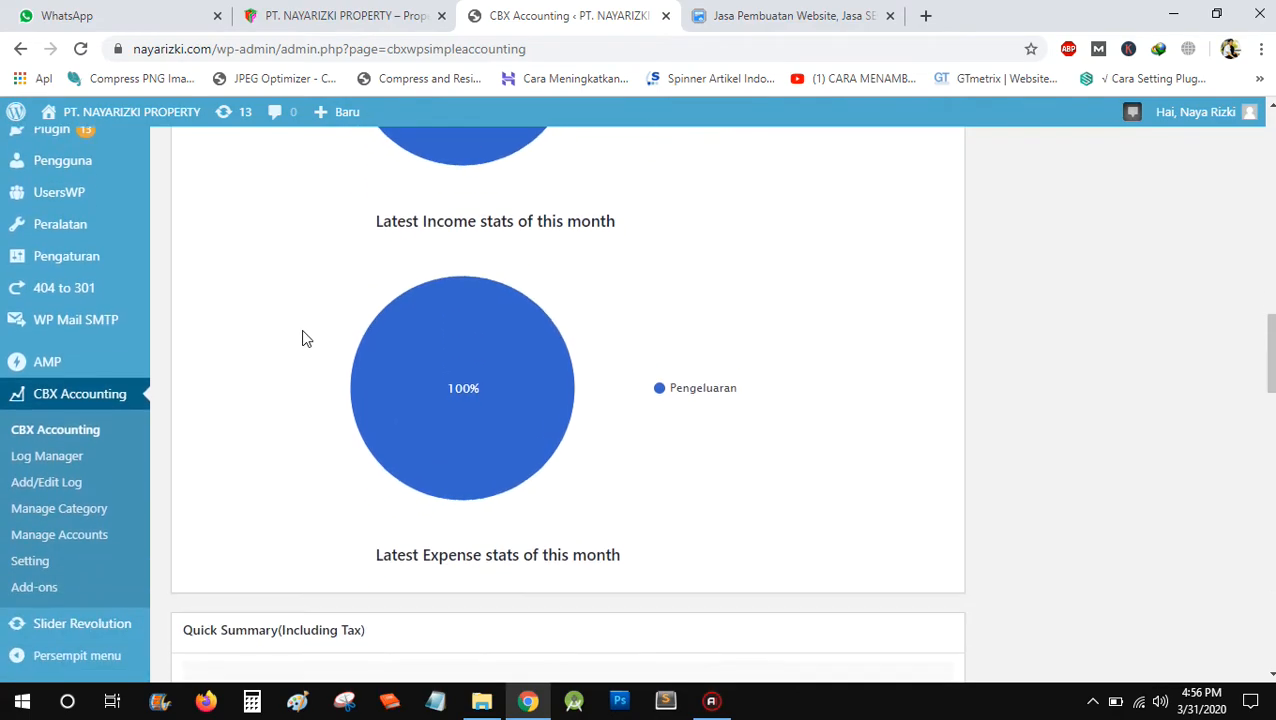
{"action": "left_click_drag", "start_coordinate": [372, 555], "coordinate": [617, 557]}
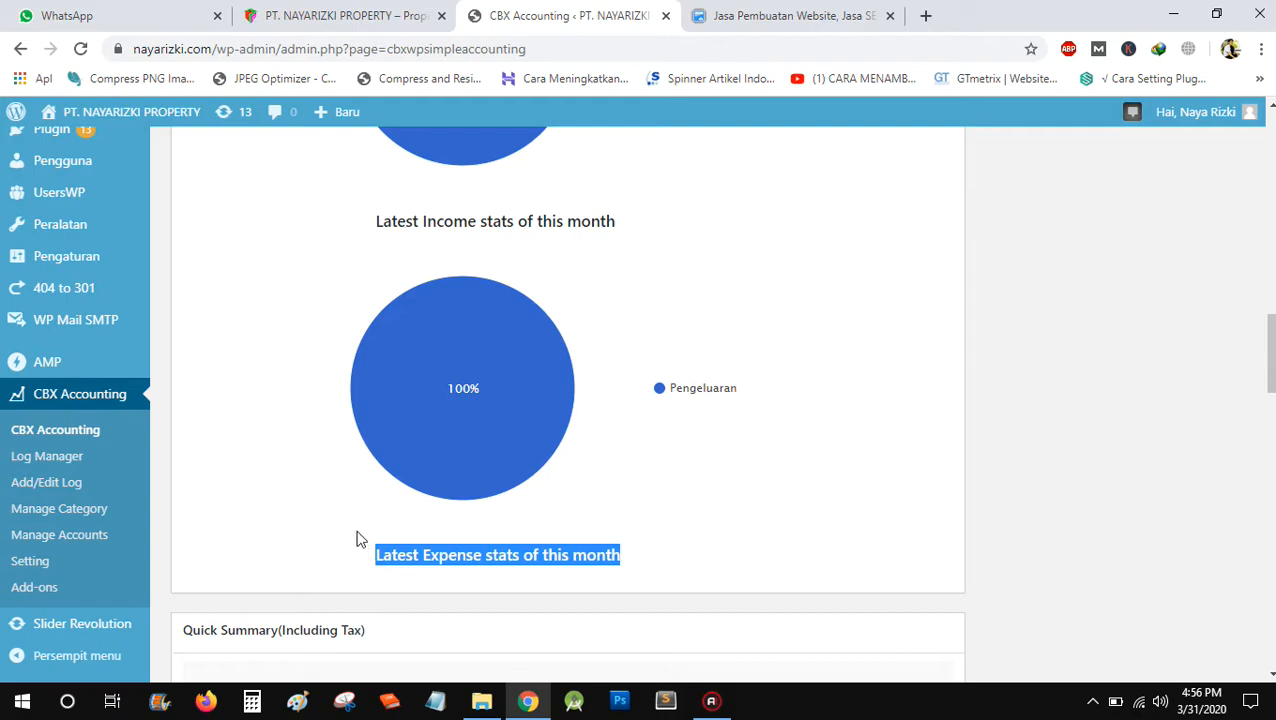
- Inspect the Pendapatan slice of this month's income pie chart and highlight its legend label
{"action": "scroll", "coordinate": [360, 532], "scroll_direction": "up", "scroll_amount": 2}
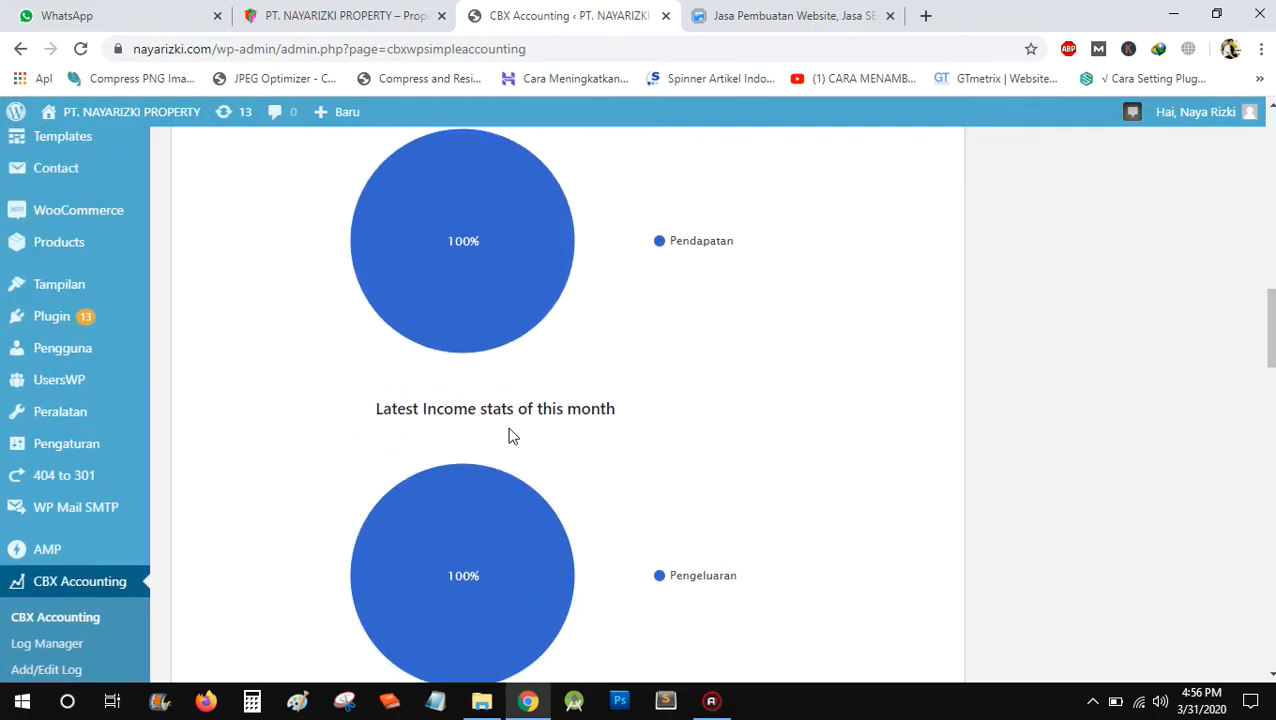
{"action": "scroll", "coordinate": [520, 408], "scroll_direction": "up", "scroll_amount": 2}
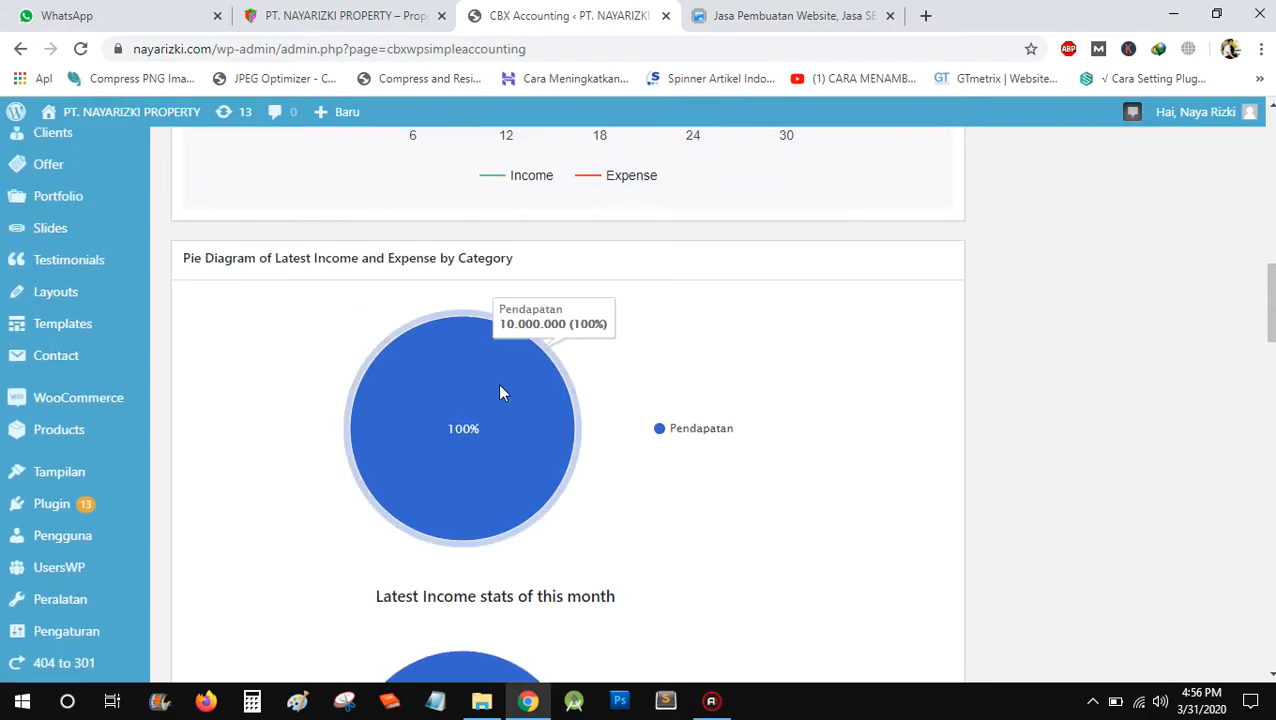
{"action": "scroll", "coordinate": [476, 397], "scroll_direction": "down", "scroll_amount": 1}
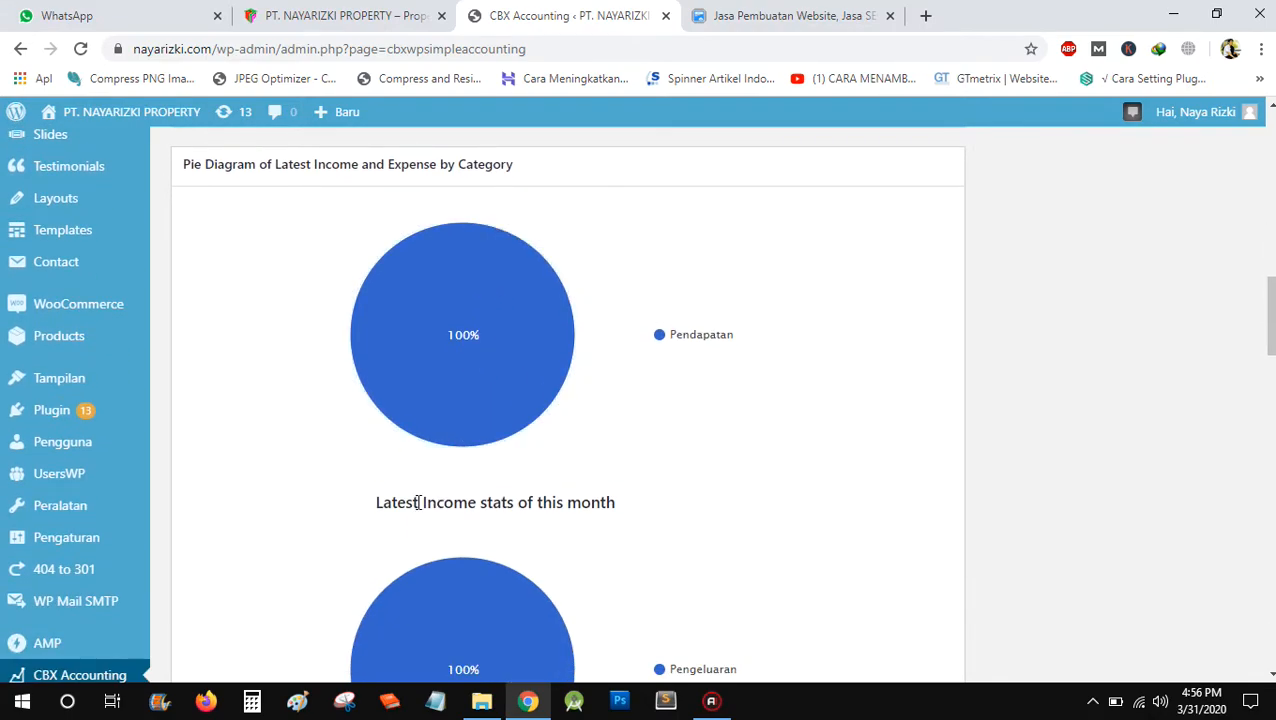
{"action": "mouse_move", "coordinate": [444, 372]}
{"action": "left_click_drag", "start_coordinate": [677, 335], "coordinate": [720, 335]}
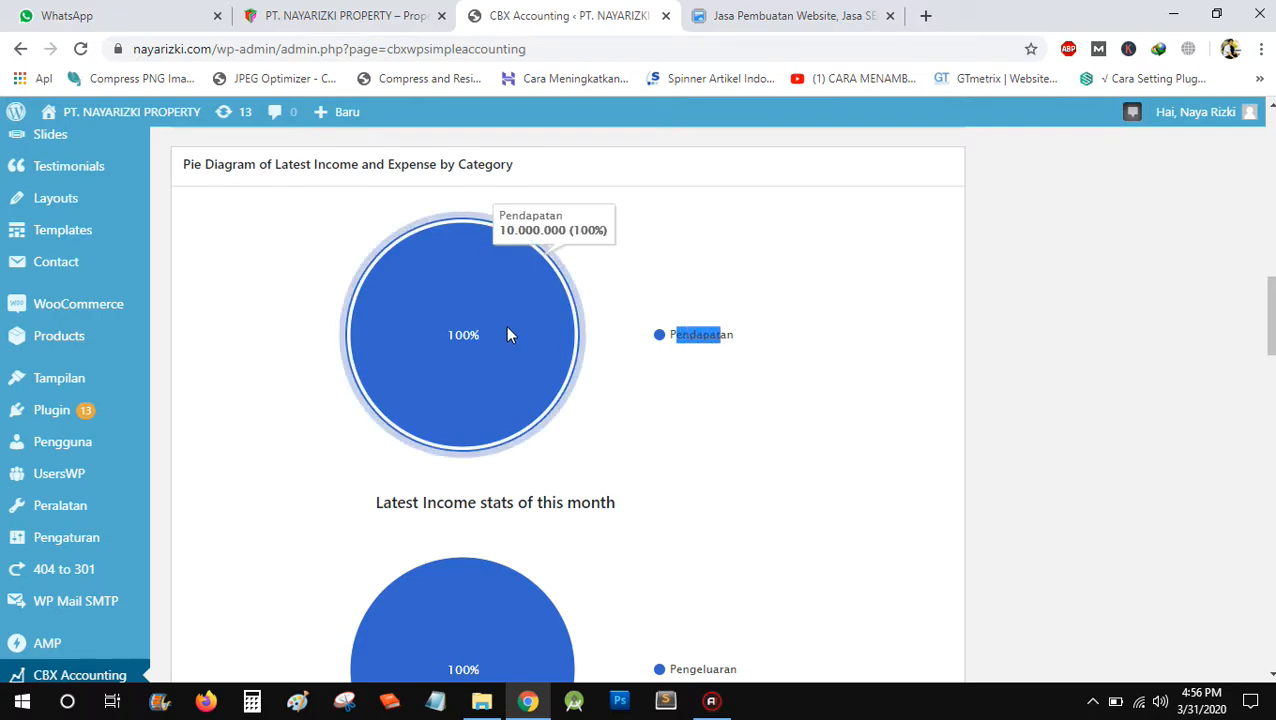
{"action": "left_click", "coordinate": [675, 313]}
- Inspect the Pengeluaran slice of this month's expense pie chart and compare it with the income pie chart
{"action": "scroll", "coordinate": [674, 314], "scroll_direction": "down", "scroll_amount": 3}
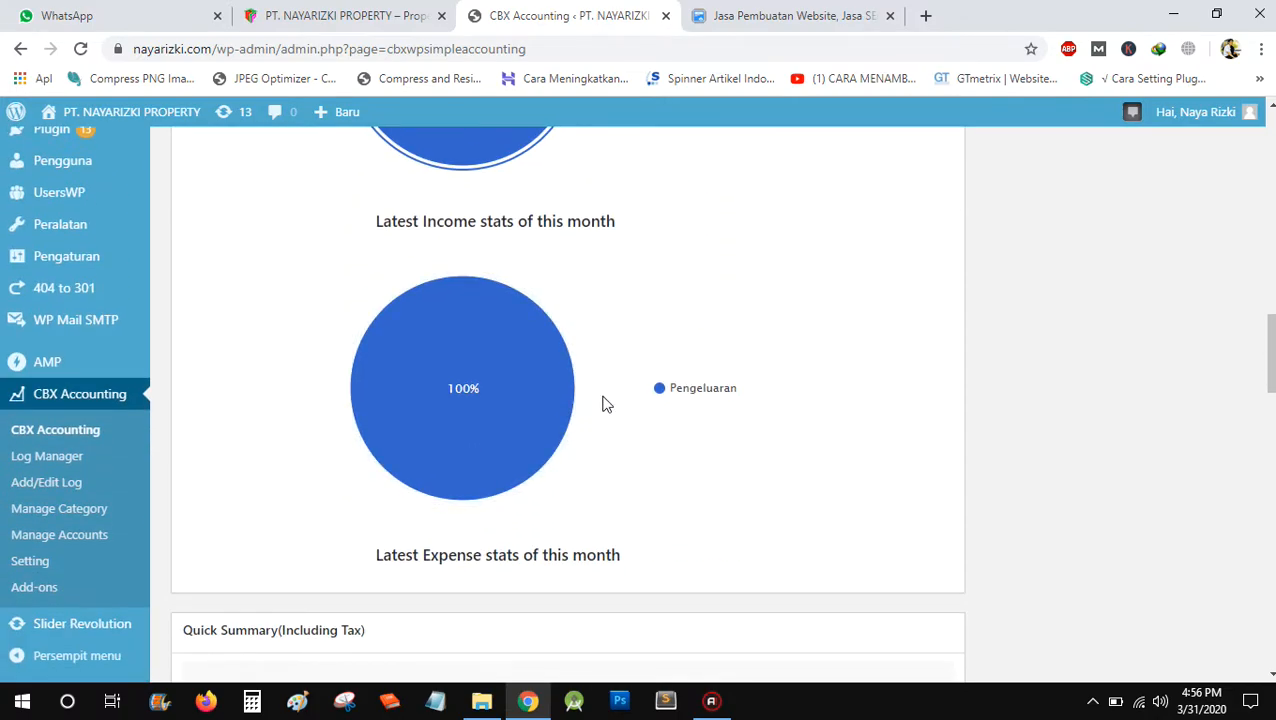
{"action": "mouse_move", "coordinate": [462, 402]}
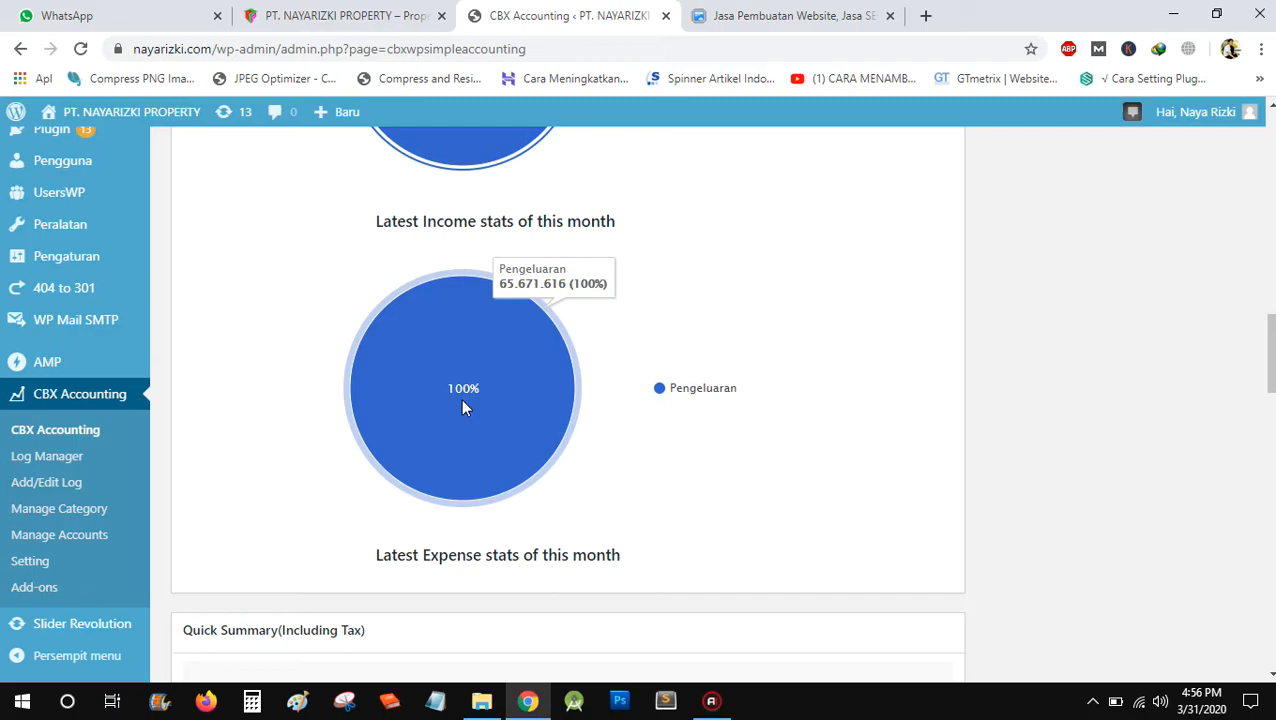
{"action": "scroll", "coordinate": [457, 401], "scroll_direction": "down", "scroll_amount": 2}
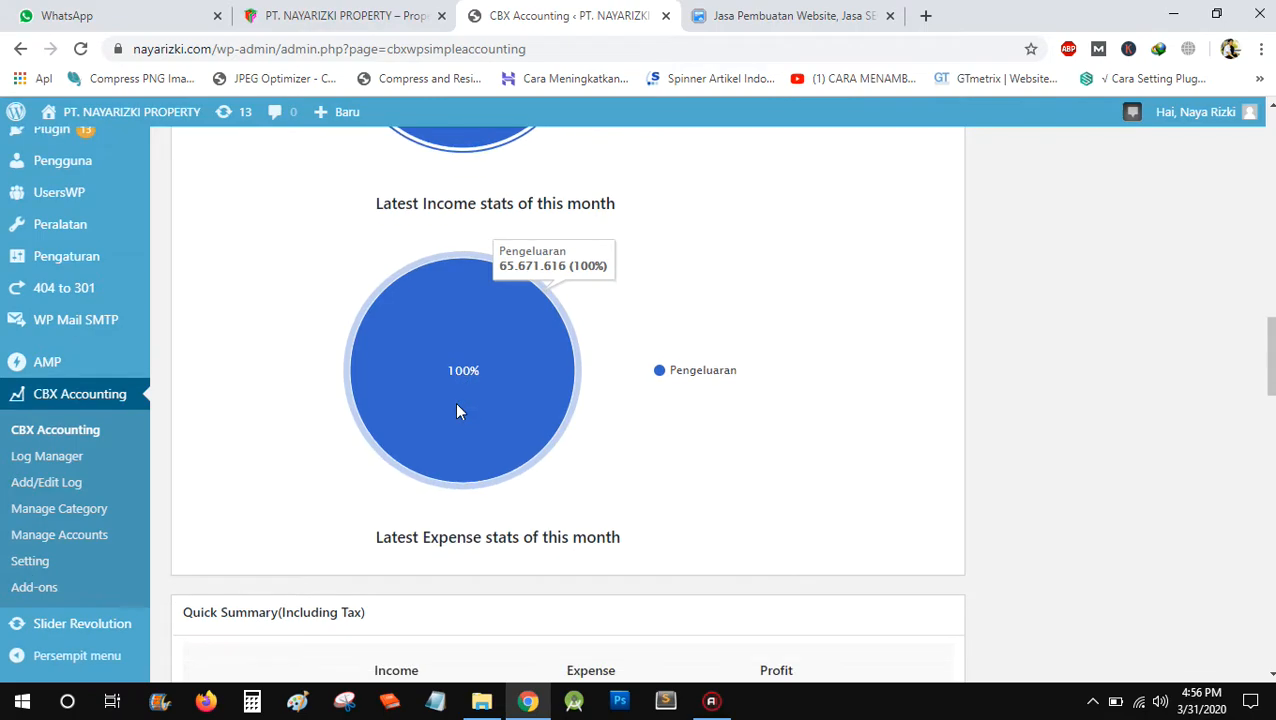
{"action": "scroll", "coordinate": [505, 280], "scroll_direction": "up", "scroll_amount": 4}
{"action": "scroll", "coordinate": [505, 283], "scroll_direction": "up", "scroll_amount": 2}
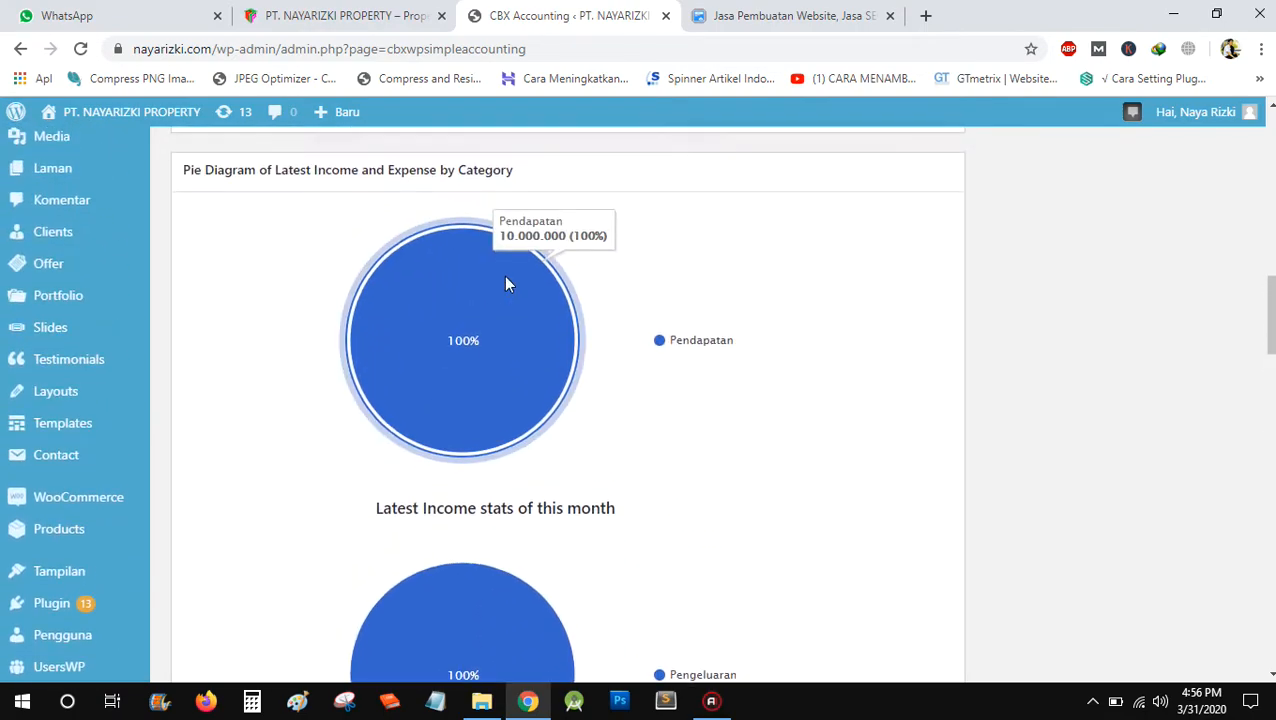
- Review the Quick Summary (Including Tax) table, highlight its This Month label, and check the current date
{"action": "scroll", "coordinate": [469, 440], "scroll_direction": "down", "scroll_amount": 7}
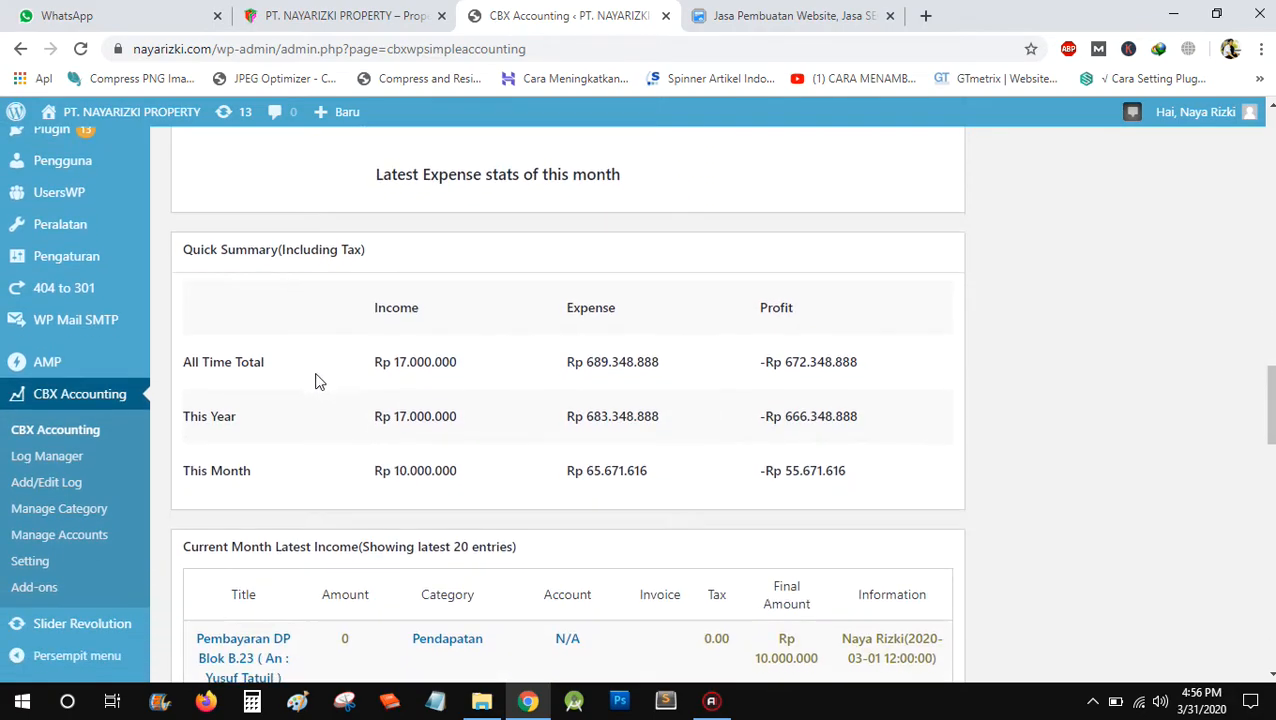
{"action": "scroll", "coordinate": [318, 383], "scroll_direction": "down", "scroll_amount": 1}
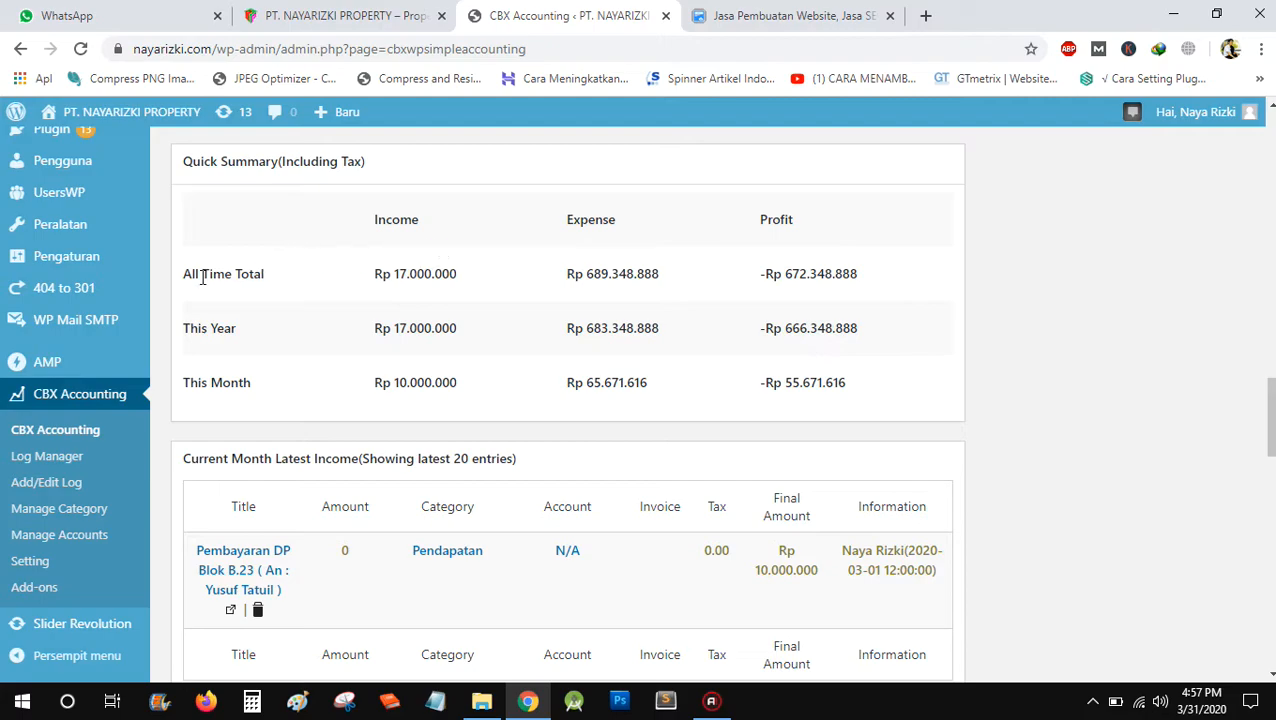
{"action": "left_click_drag", "start_coordinate": [183, 390], "coordinate": [285, 393]}
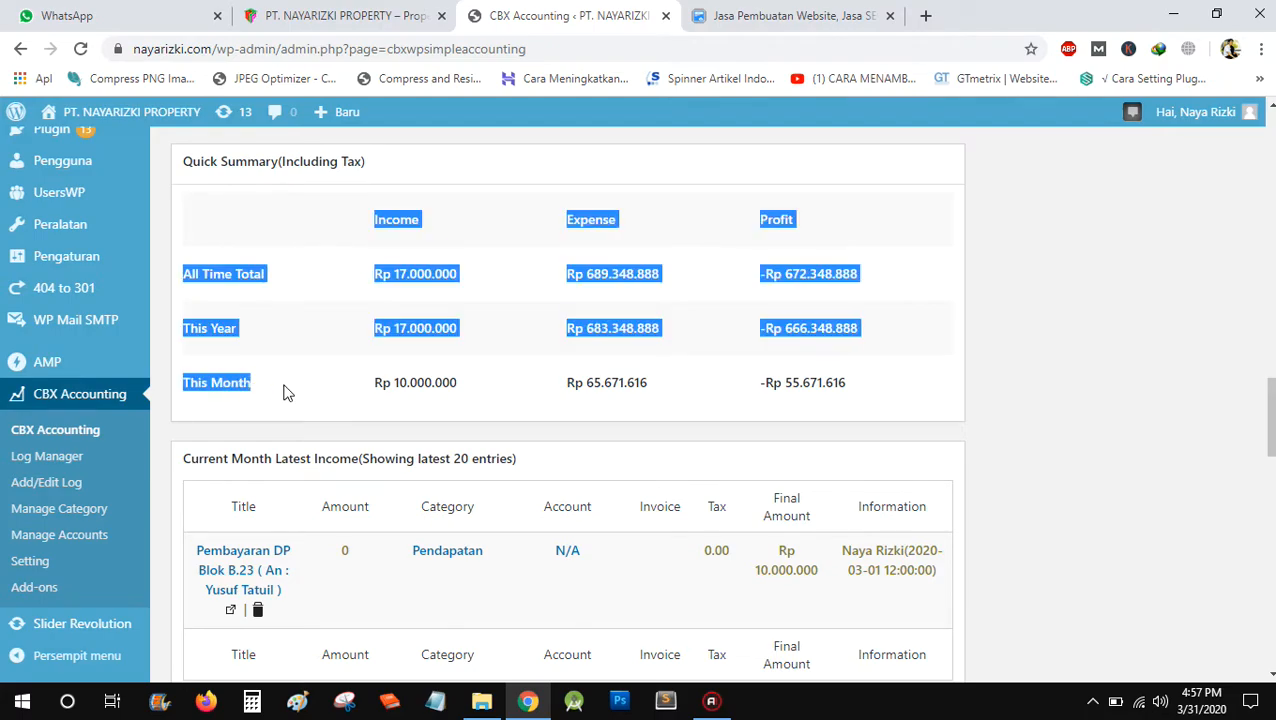
{"action": "left_click", "coordinate": [210, 381]}
{"action": "left_click_drag", "start_coordinate": [185, 378], "coordinate": [340, 398]}
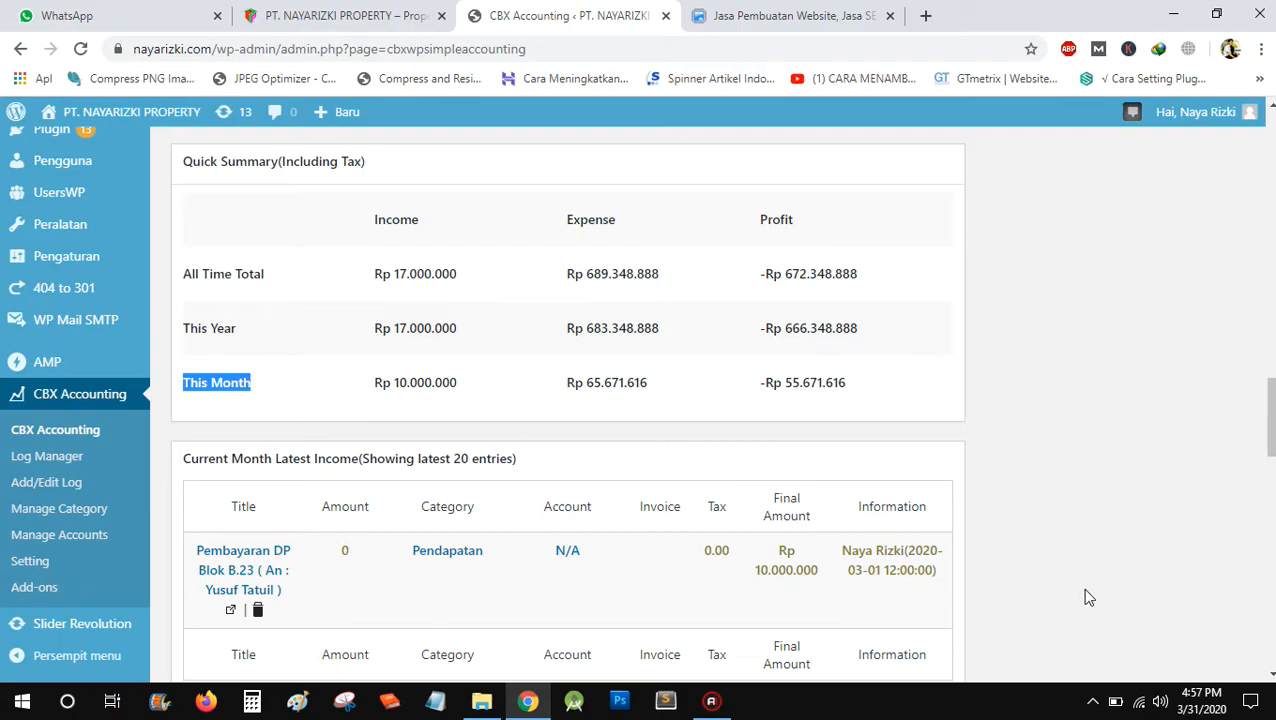
{"action": "mouse_move", "coordinate": [1190, 710]}
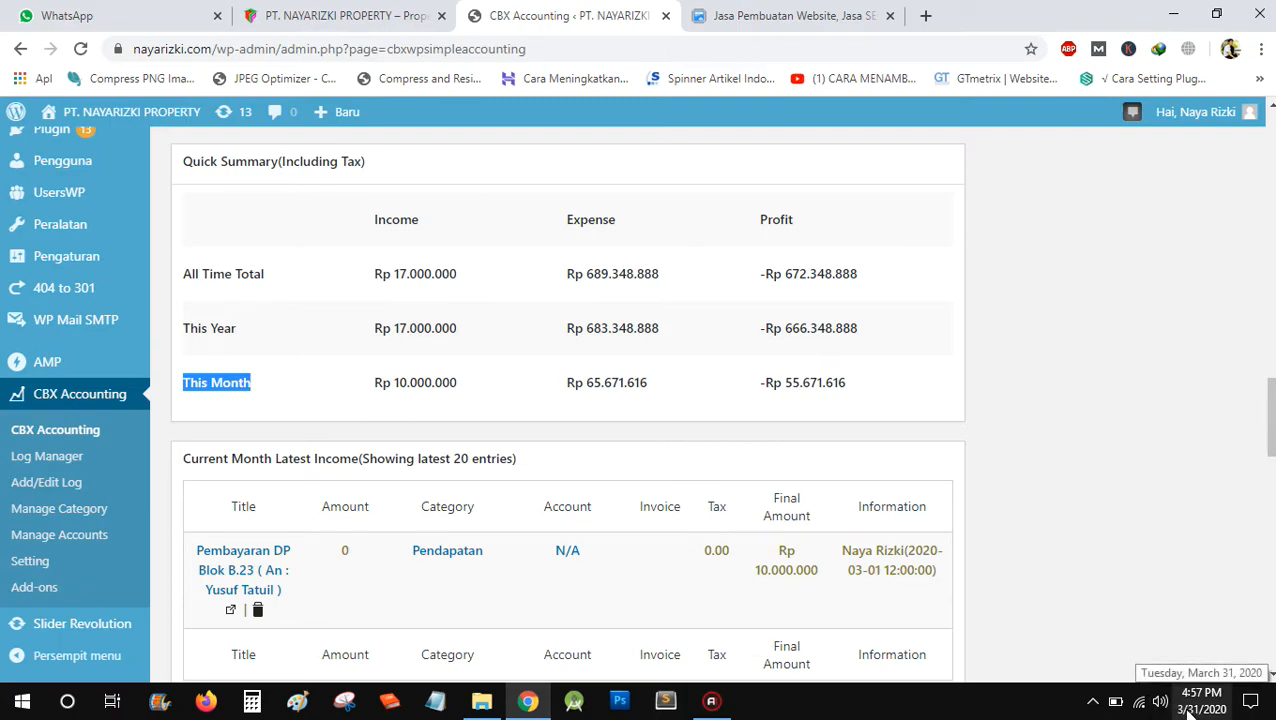
{"action": "left_click", "coordinate": [225, 378]}
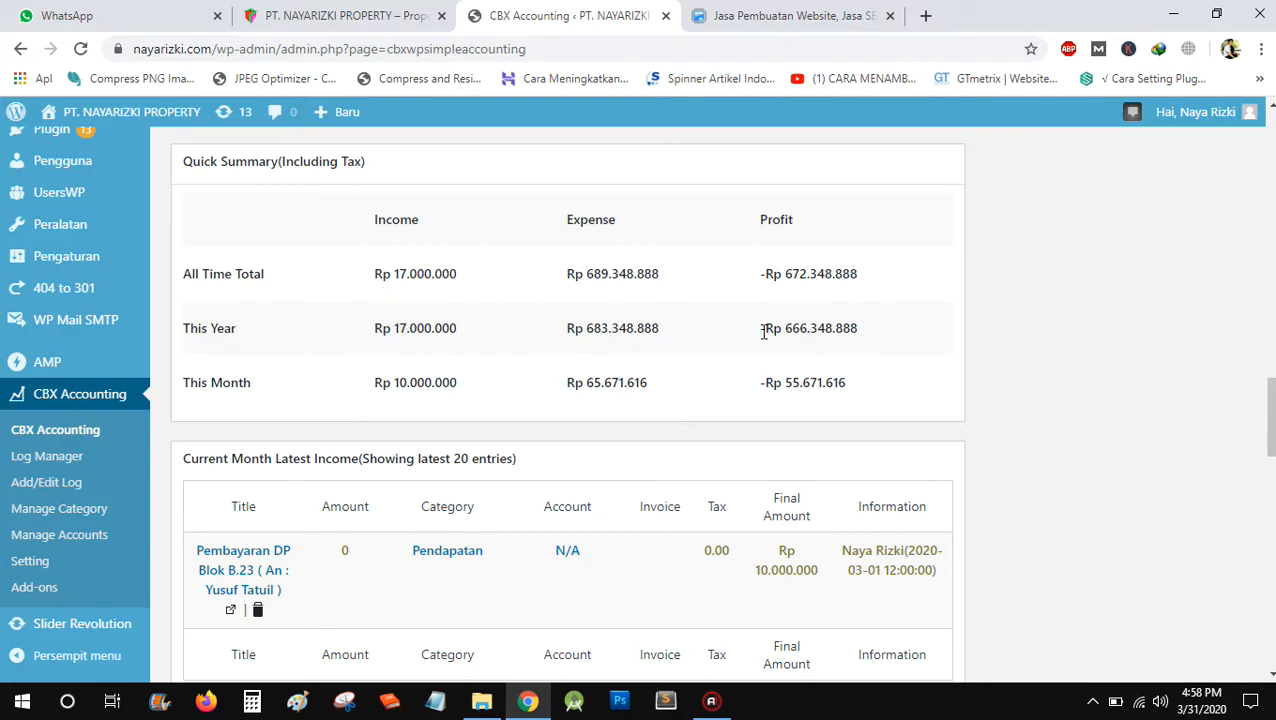
- Highlight the This Year and This Month profit figures in the Quick Summary table to compare them
{"action": "left_click_drag", "start_coordinate": [768, 332], "coordinate": [818, 332]}
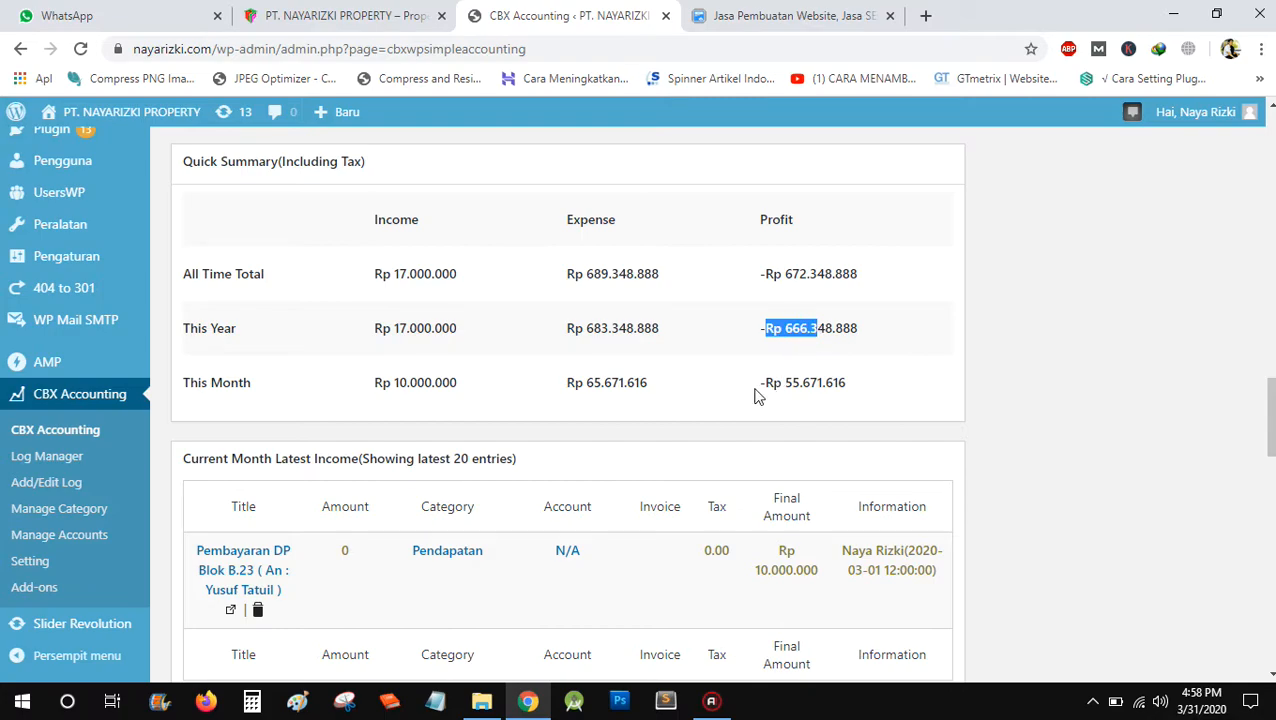
{"action": "left_click_drag", "start_coordinate": [763, 385], "coordinate": [850, 396]}
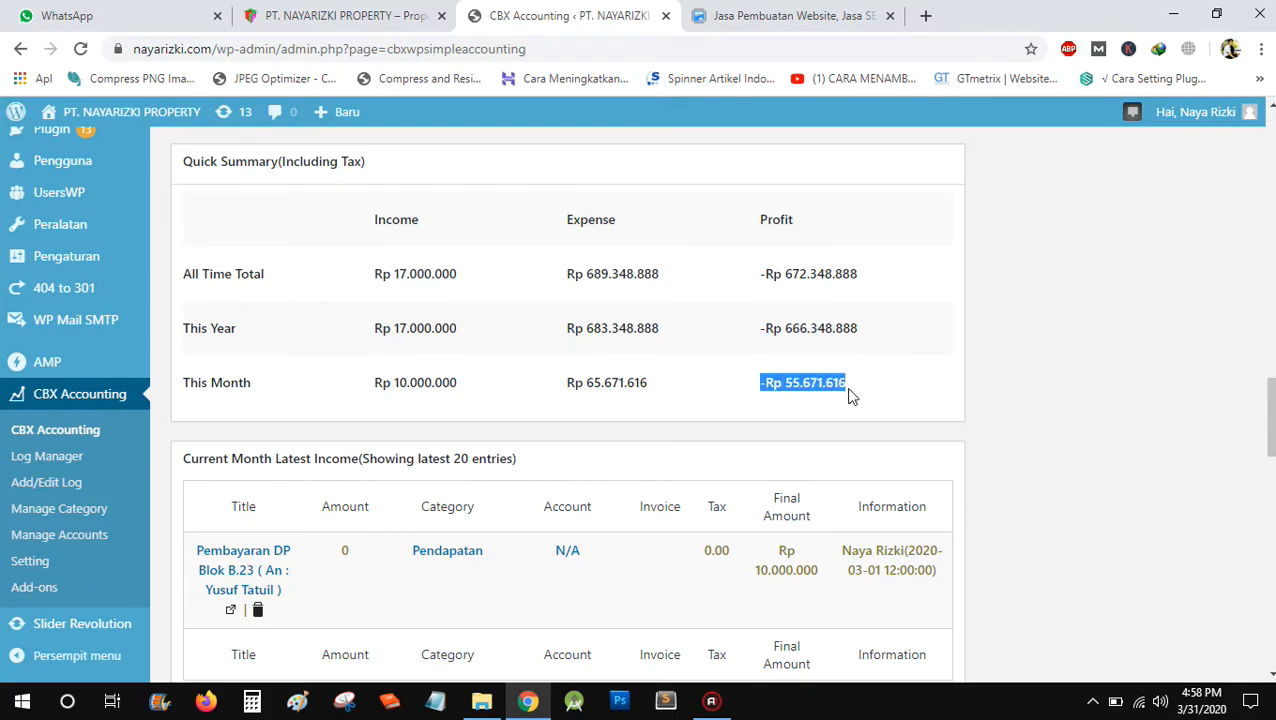
{"action": "left_click", "coordinate": [765, 383]}
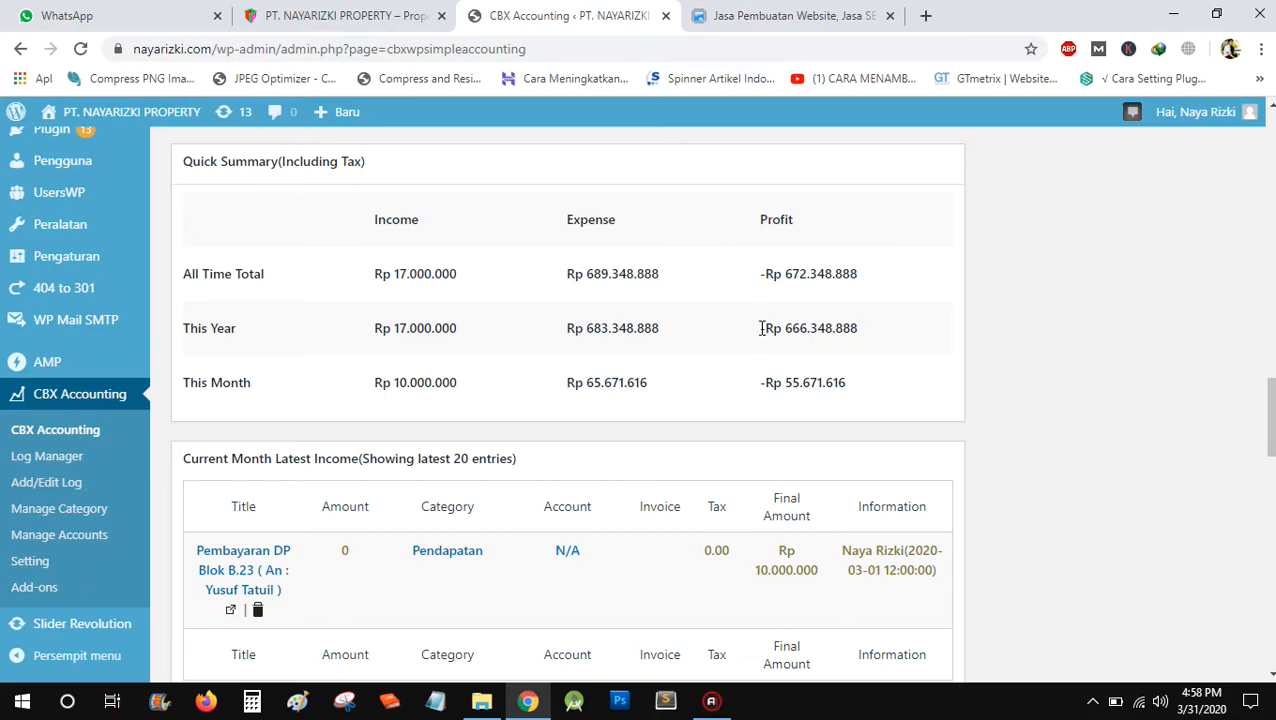
{"action": "left_click_drag", "start_coordinate": [762, 328], "coordinate": [871, 333]}
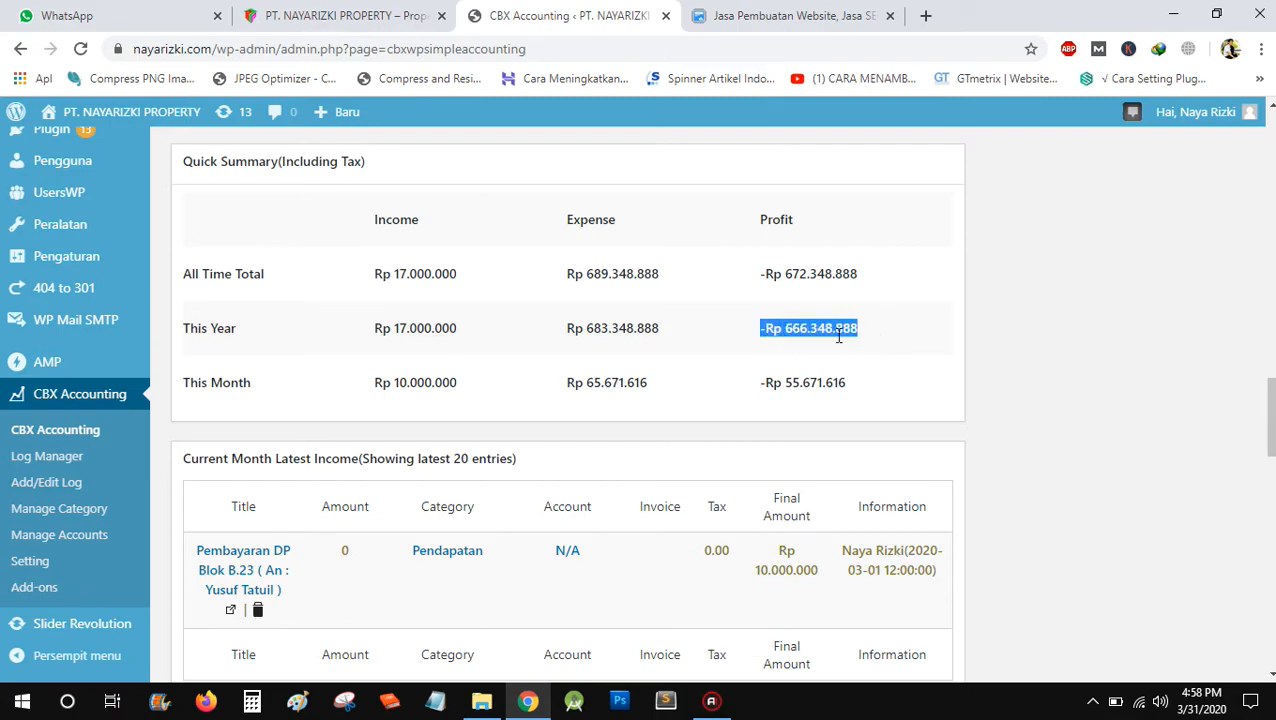
{"action": "left_click", "coordinate": [808, 334]}
{"action": "left_click_drag", "start_coordinate": [760, 328], "coordinate": [827, 328]}
{"action": "left_click", "coordinate": [792, 333]}
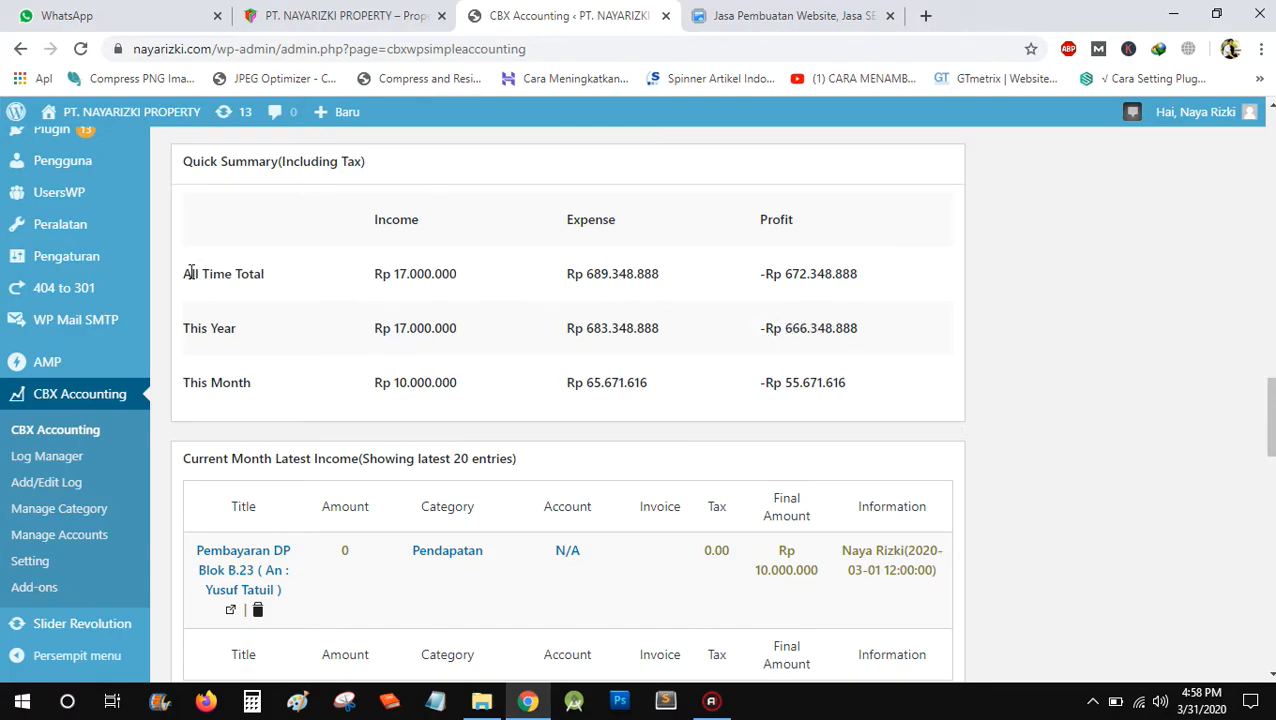
- Highlight the All Time Total row across income, expense and profit in the Quick Summary table
{"action": "left_click_drag", "start_coordinate": [184, 273], "coordinate": [881, 273]}
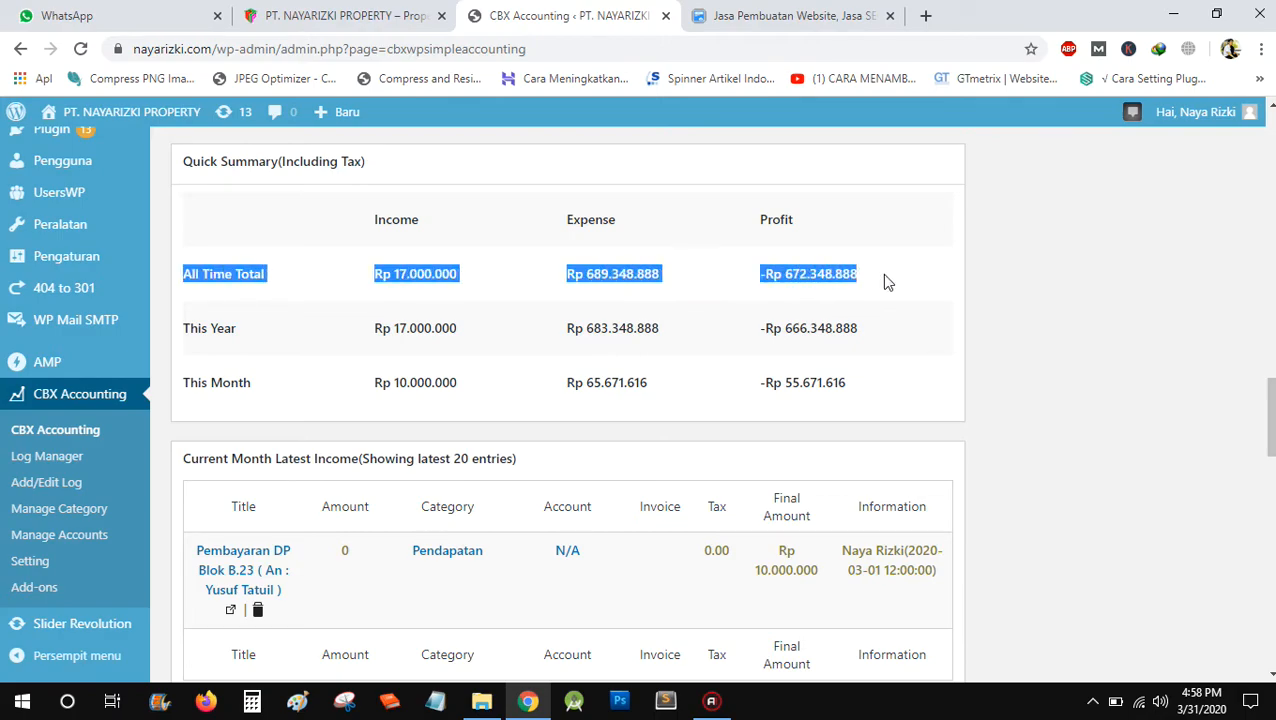
{"action": "left_click", "coordinate": [881, 273]}
{"action": "scroll", "coordinate": [840, 280], "scroll_direction": "up", "scroll_amount": 1}
{"action": "scroll", "coordinate": [836, 278], "scroll_direction": "down", "scroll_amount": 1}
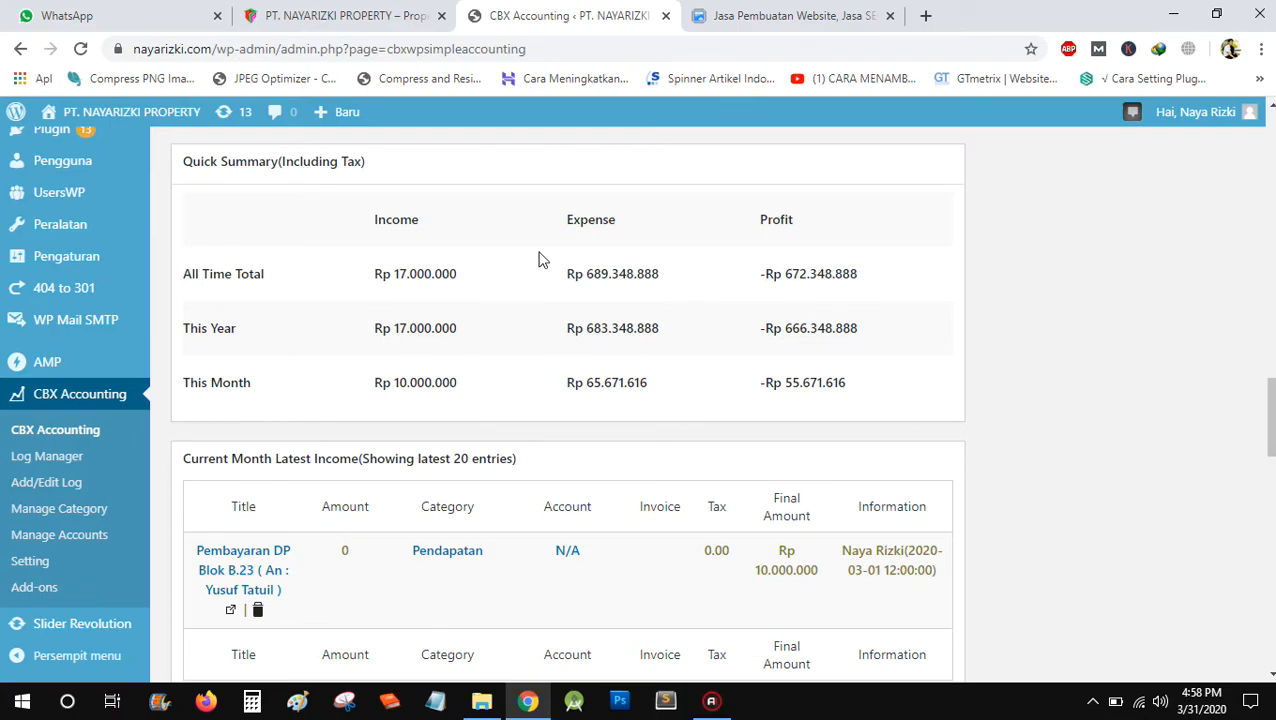
{"action": "left_click_drag", "start_coordinate": [183, 274], "coordinate": [817, 270]}
{"action": "left_click", "coordinate": [995, 278]}
- Review the current month's latest income entries and the start of the latest expense entries
{"action": "scroll", "coordinate": [724, 330], "scroll_direction": "down", "scroll_amount": 1}
{"action": "scroll", "coordinate": [384, 358], "scroll_direction": "down", "scroll_amount": 1}
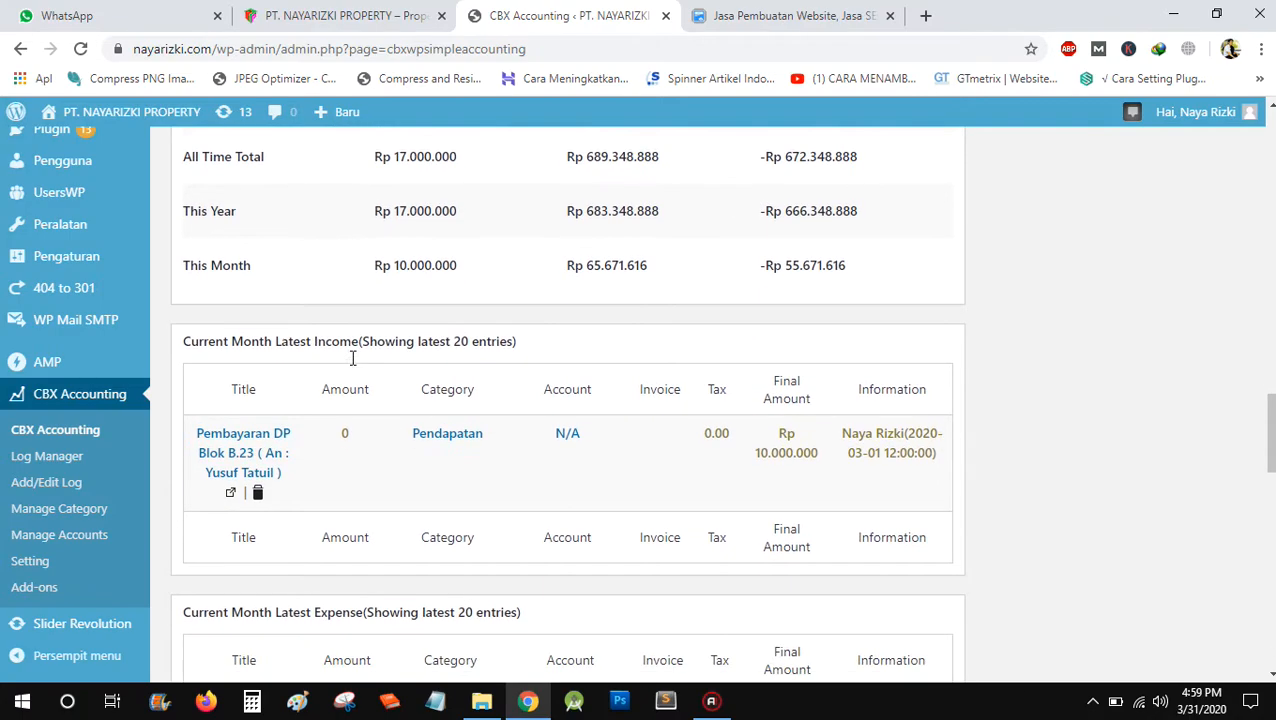
{"action": "scroll", "coordinate": [245, 296], "scroll_direction": "down", "scroll_amount": 1}
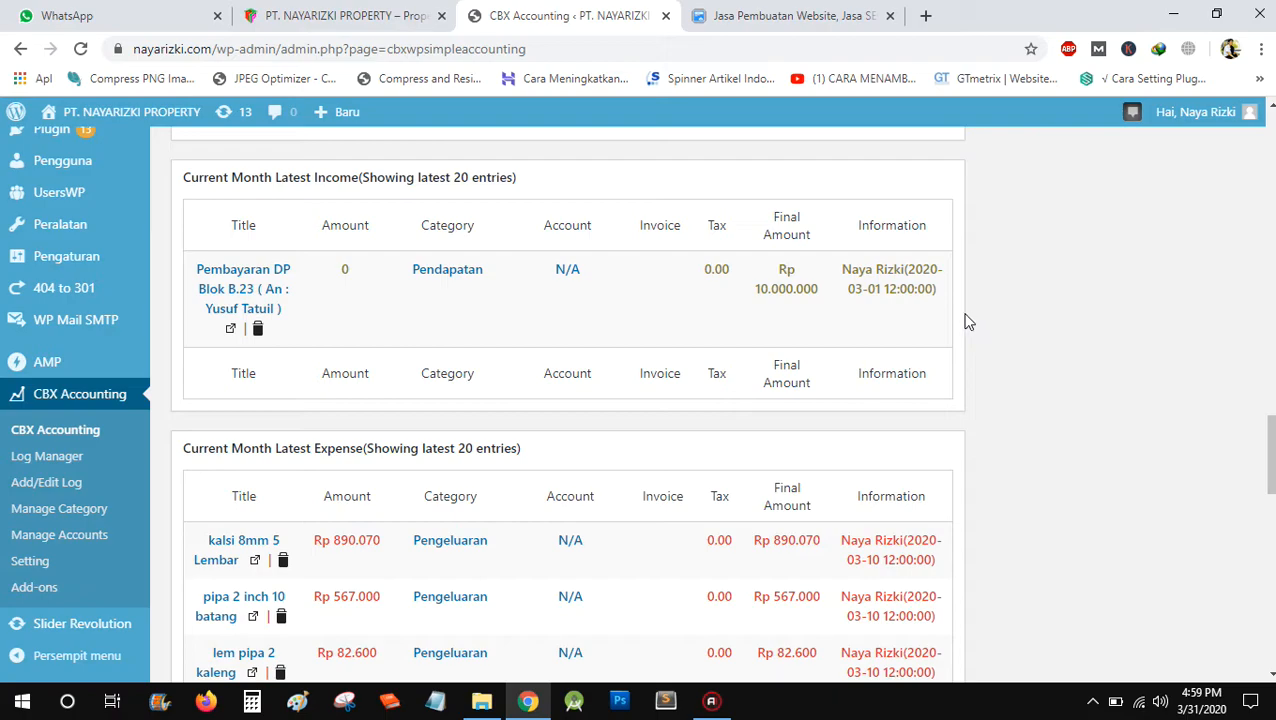
- Review the current month's latest expense entries through to the end of the list
{"action": "scroll", "coordinate": [968, 322], "scroll_direction": "down", "scroll_amount": 1}
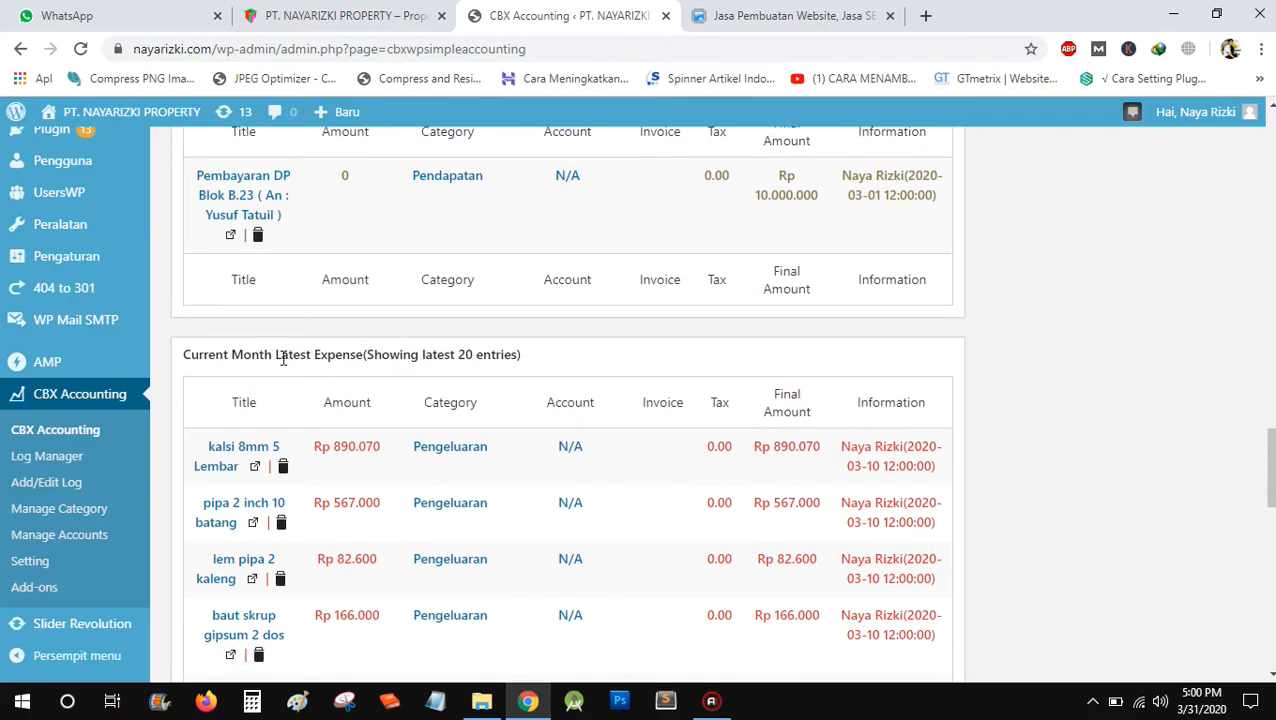
{"action": "scroll", "coordinate": [283, 358], "scroll_direction": "down", "scroll_amount": 1}
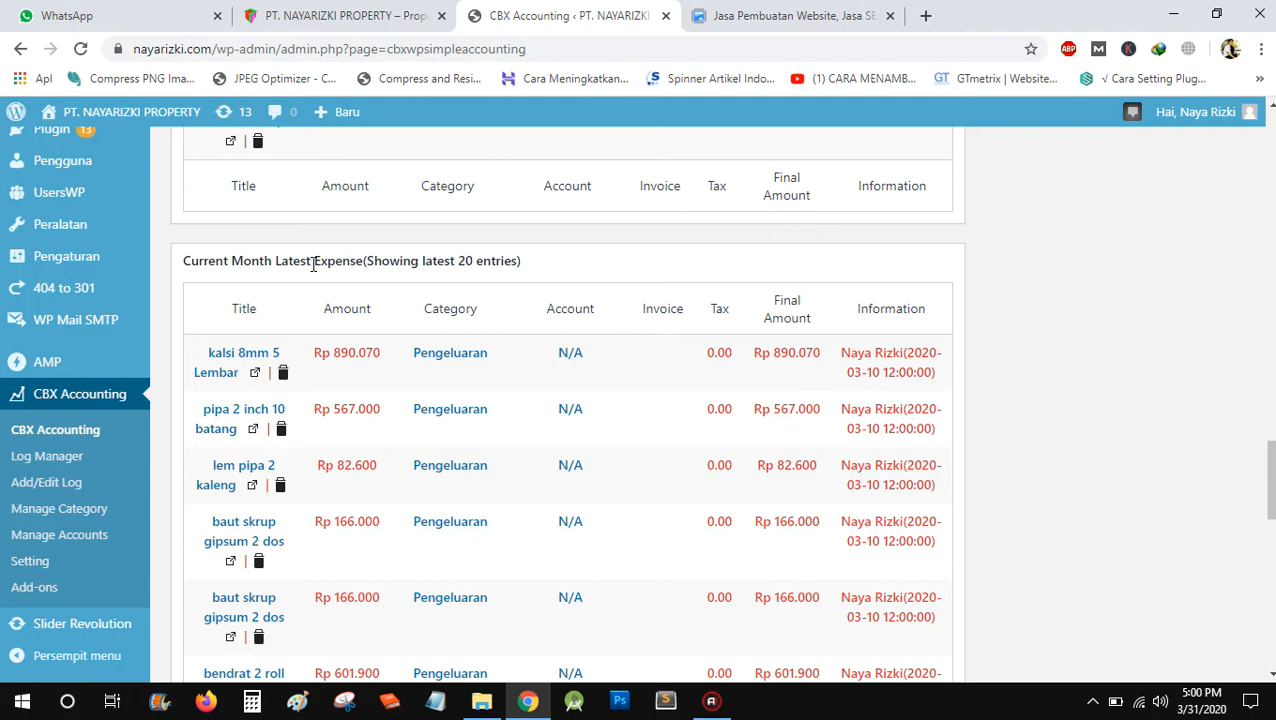
{"action": "scroll", "coordinate": [313, 263], "scroll_direction": "down", "scroll_amount": 1}
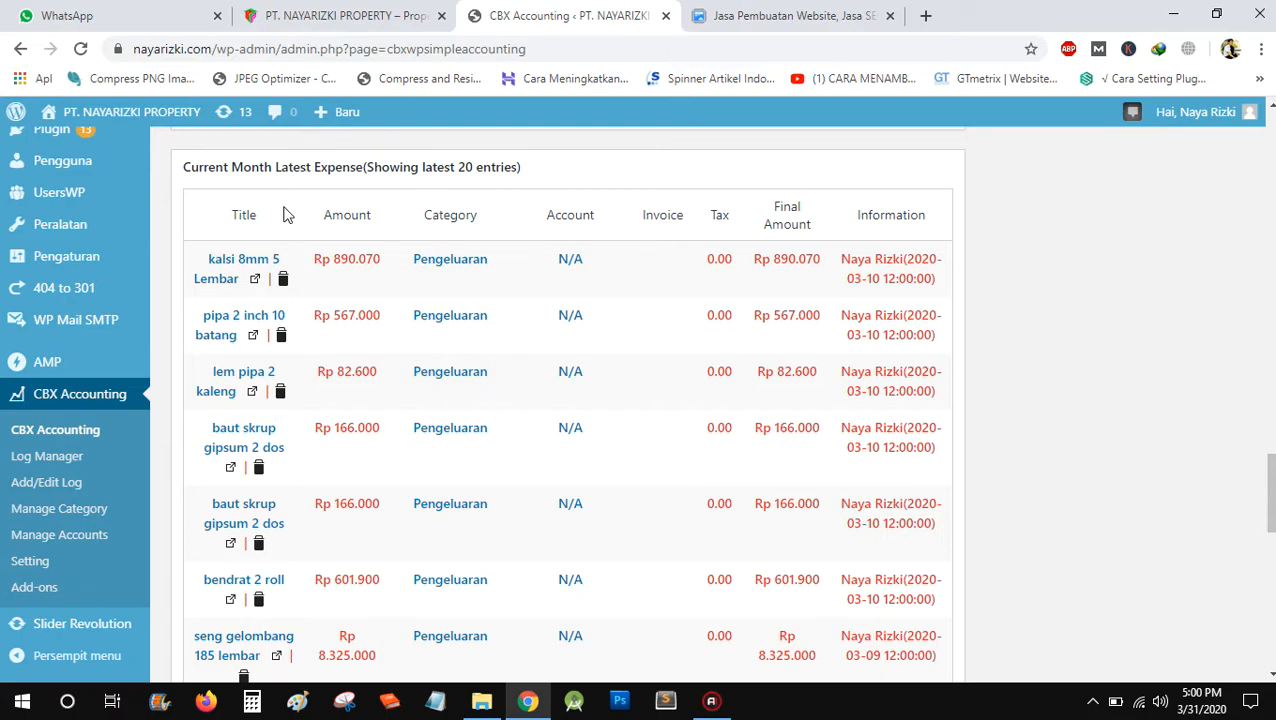
{"action": "scroll", "coordinate": [238, 270], "scroll_direction": "down", "scroll_amount": 7}
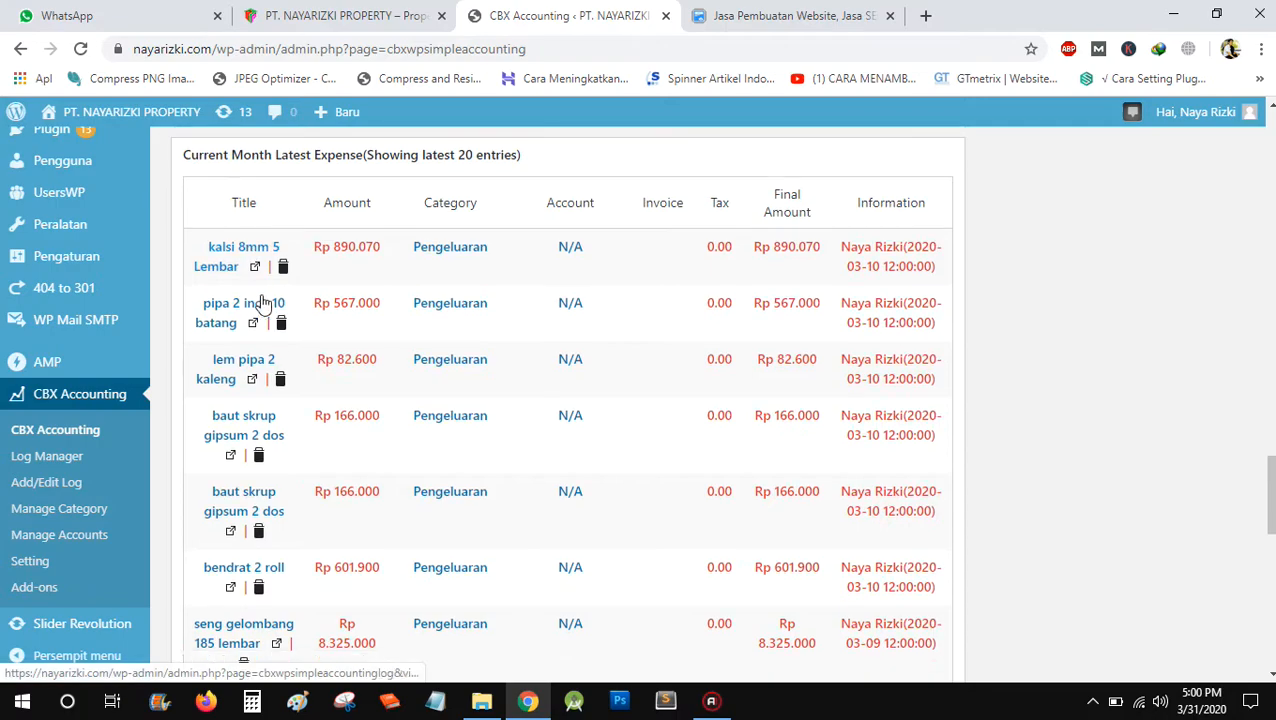
{"action": "scroll", "coordinate": [268, 303], "scroll_direction": "down", "scroll_amount": 3}
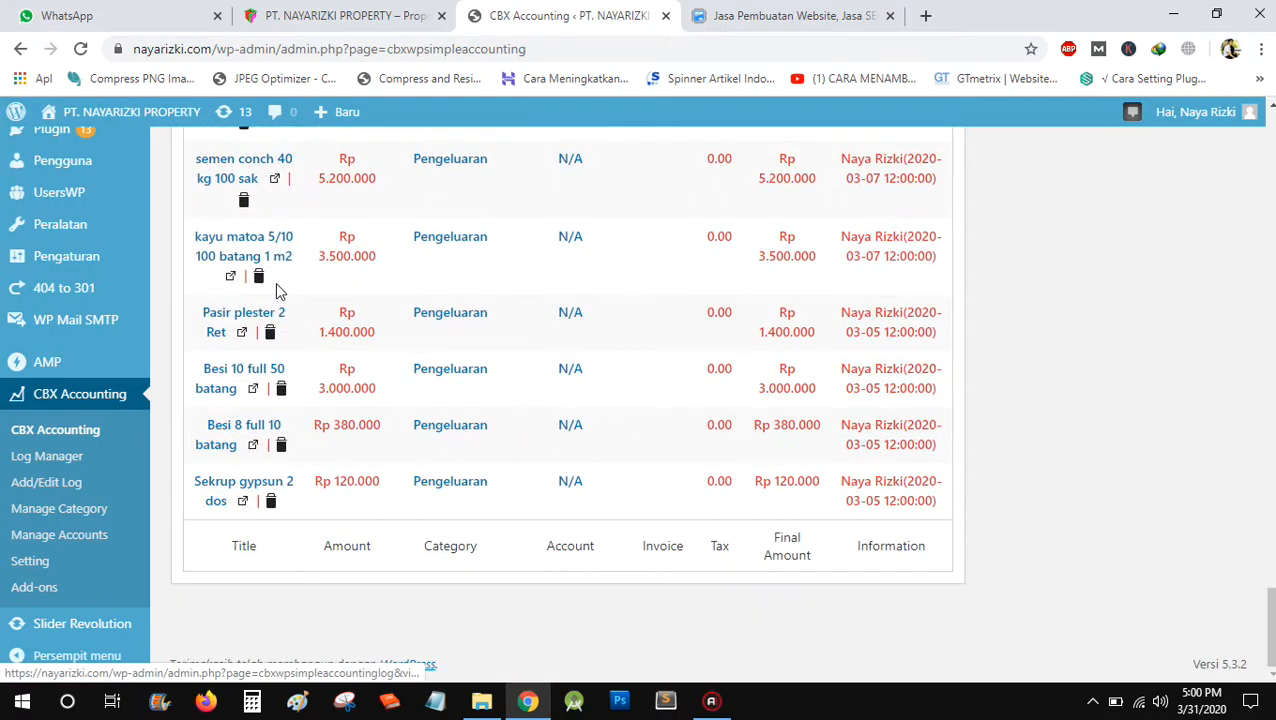
- Re-examine the 2020 yearly chart and the March monthly chart of income and expense on the overview page
{"action": "left_click_drag", "start_coordinate": [1271, 627], "coordinate": [1271, 150]}
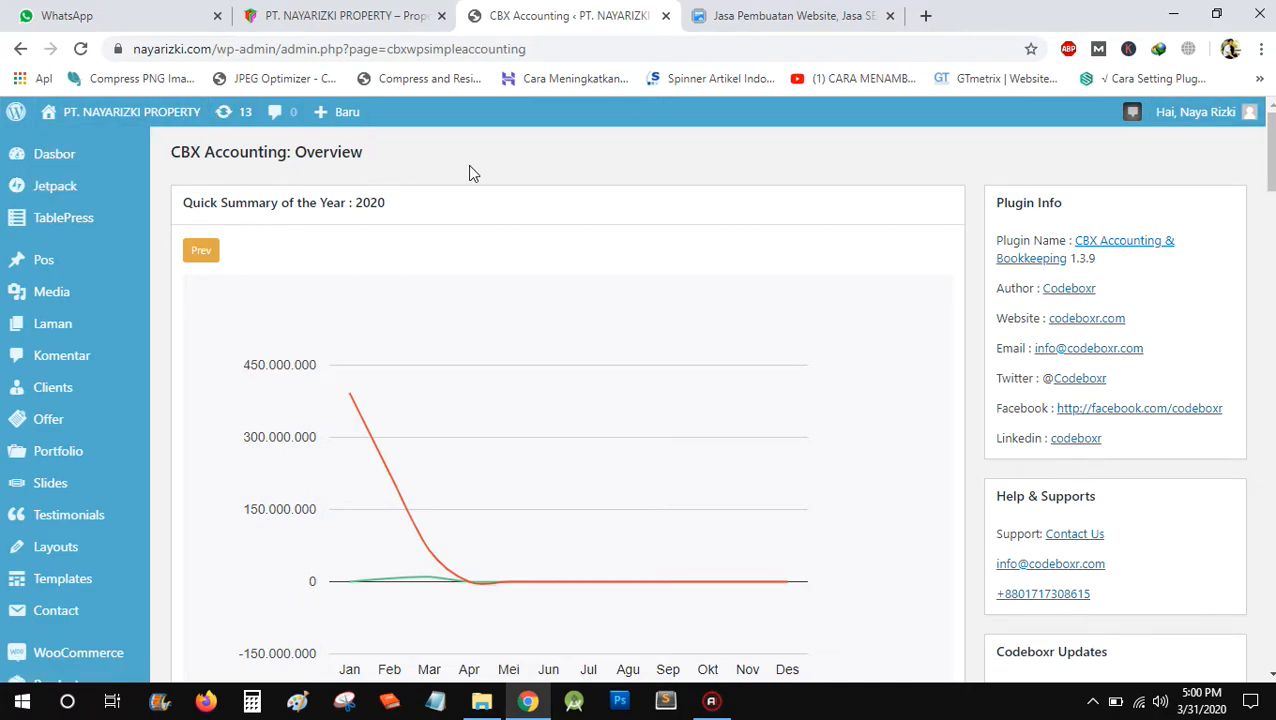
{"action": "scroll", "coordinate": [464, 186], "scroll_direction": "down", "scroll_amount": 5}
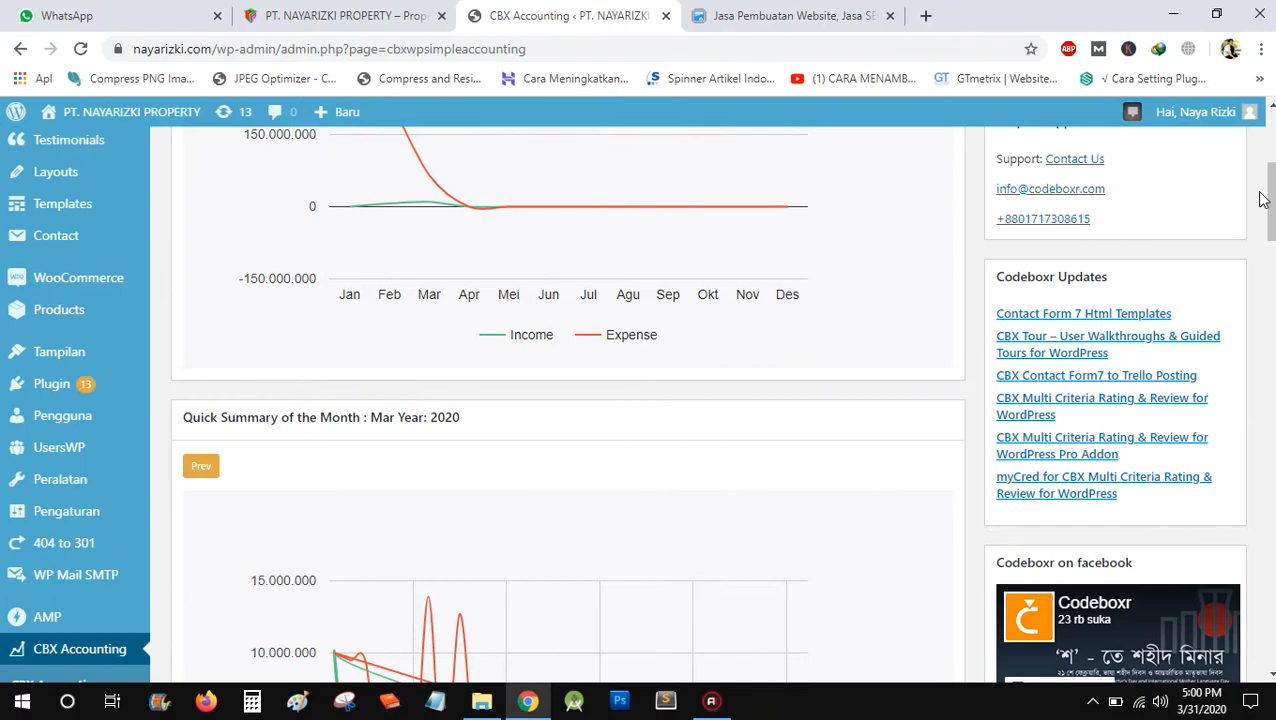
{"action": "scroll", "coordinate": [636, 404], "scroll_direction": "down", "scroll_amount": 6}
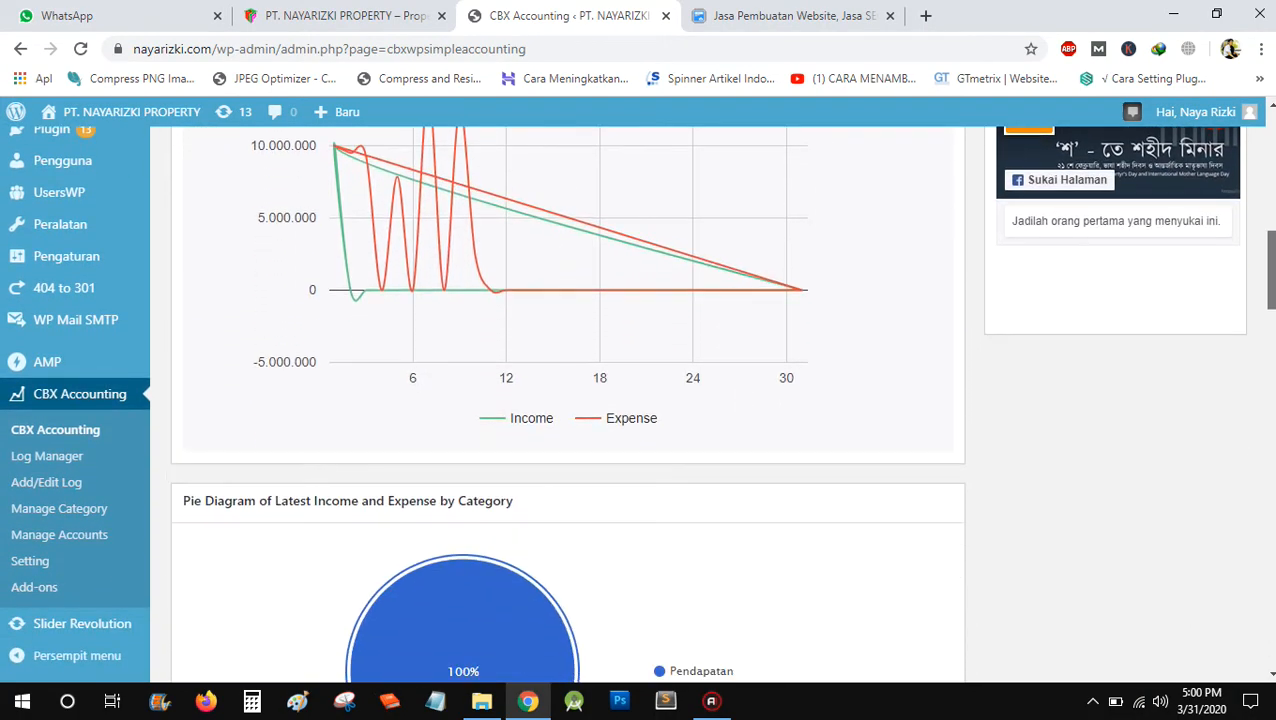
{"action": "left_click_drag", "start_coordinate": [1271, 293], "coordinate": [1271, 152]}
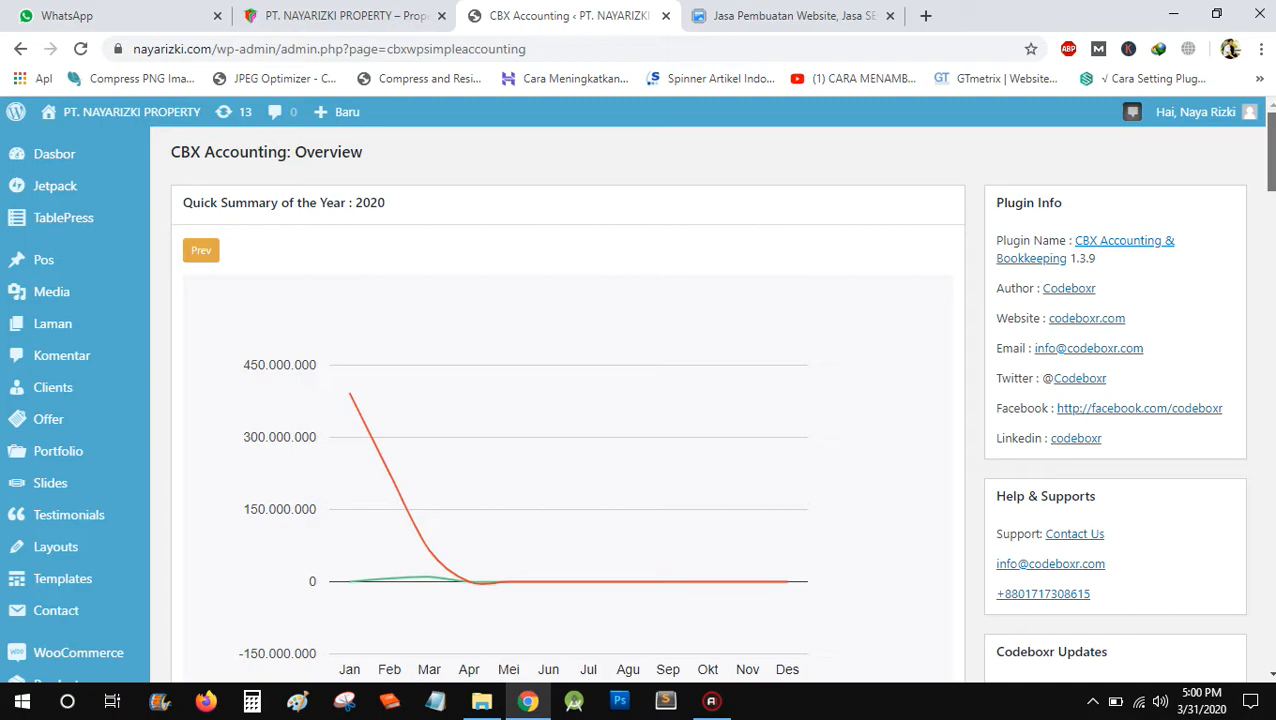
{"action": "left_click_drag", "start_coordinate": [1271, 152], "coordinate": [1271, 152]}
{"action": "mouse_move", "coordinate": [1271, 152]}
{"action": "left_mouse_down"}
{"action": "mouse_move", "coordinate": [1271, 193]}
{"action": "mouse_move", "coordinate": [1271, 152]}
{"action": "mouse_move", "coordinate": [1271, 163]}
{"action": "left_mouse_up"}
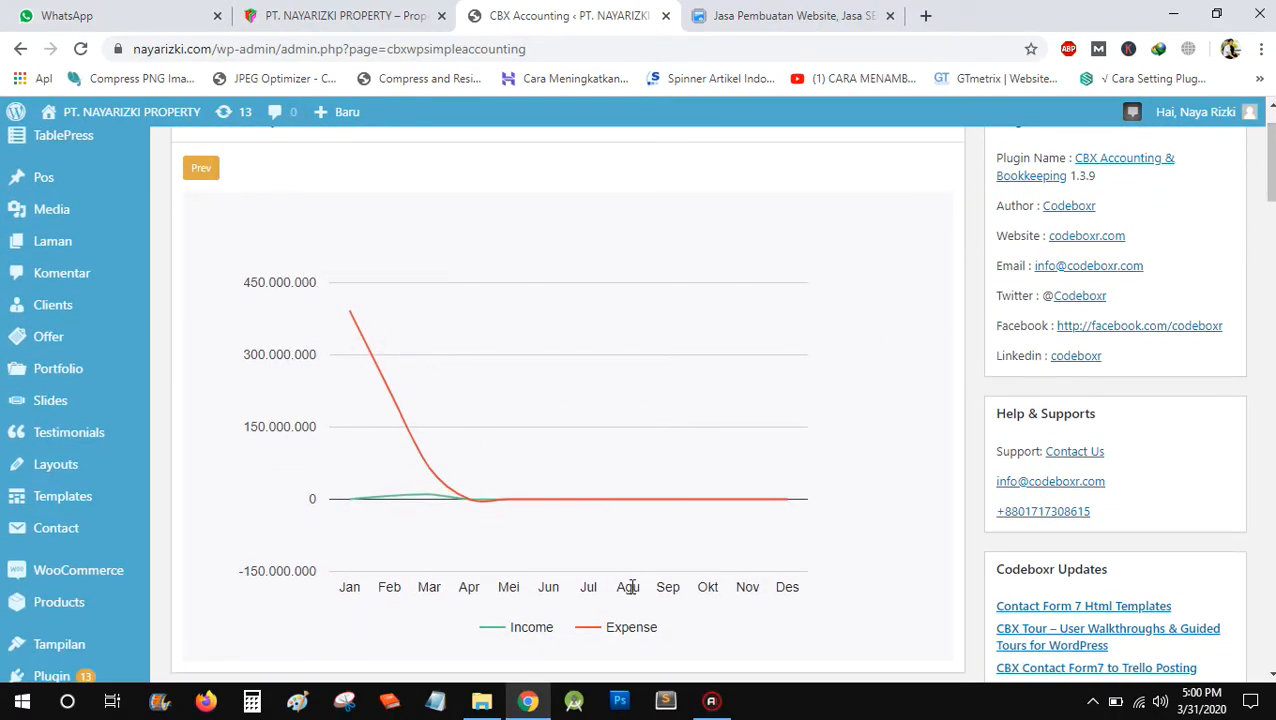
{"action": "scroll", "coordinate": [518, 626], "scroll_direction": "down", "scroll_amount": 2}
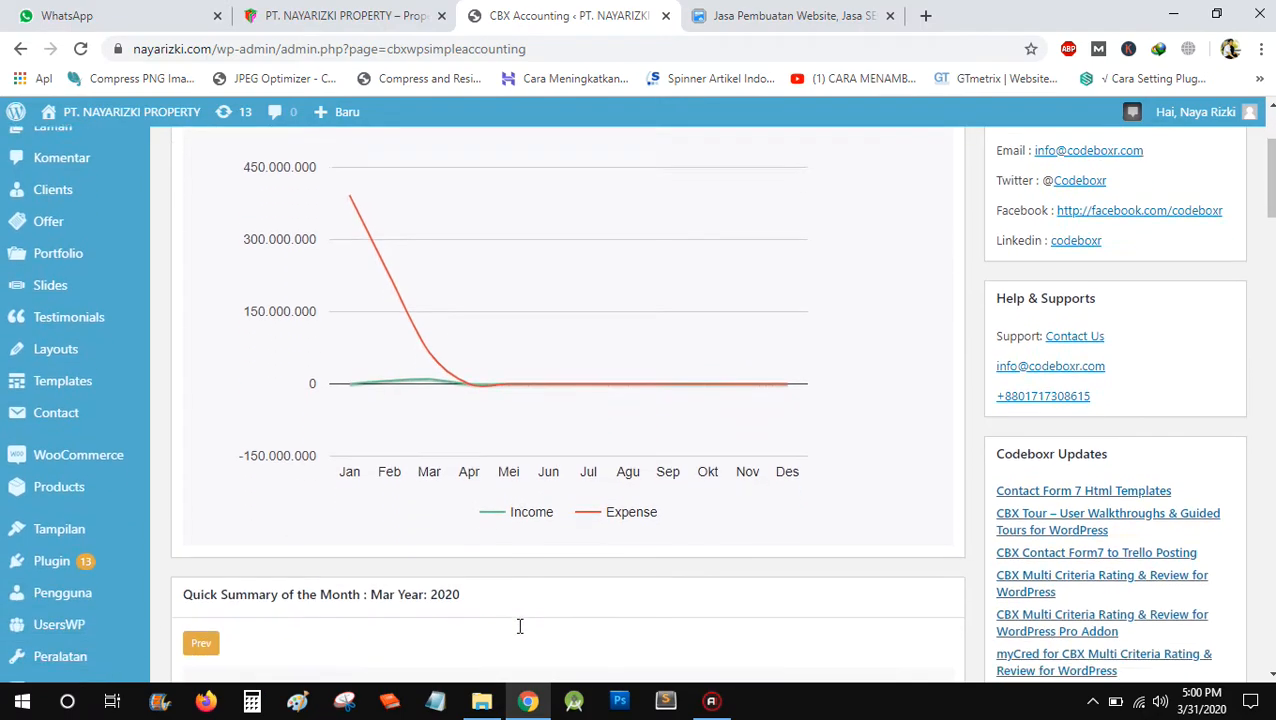
{"action": "scroll", "coordinate": [512, 629], "scroll_direction": "down", "scroll_amount": 1}
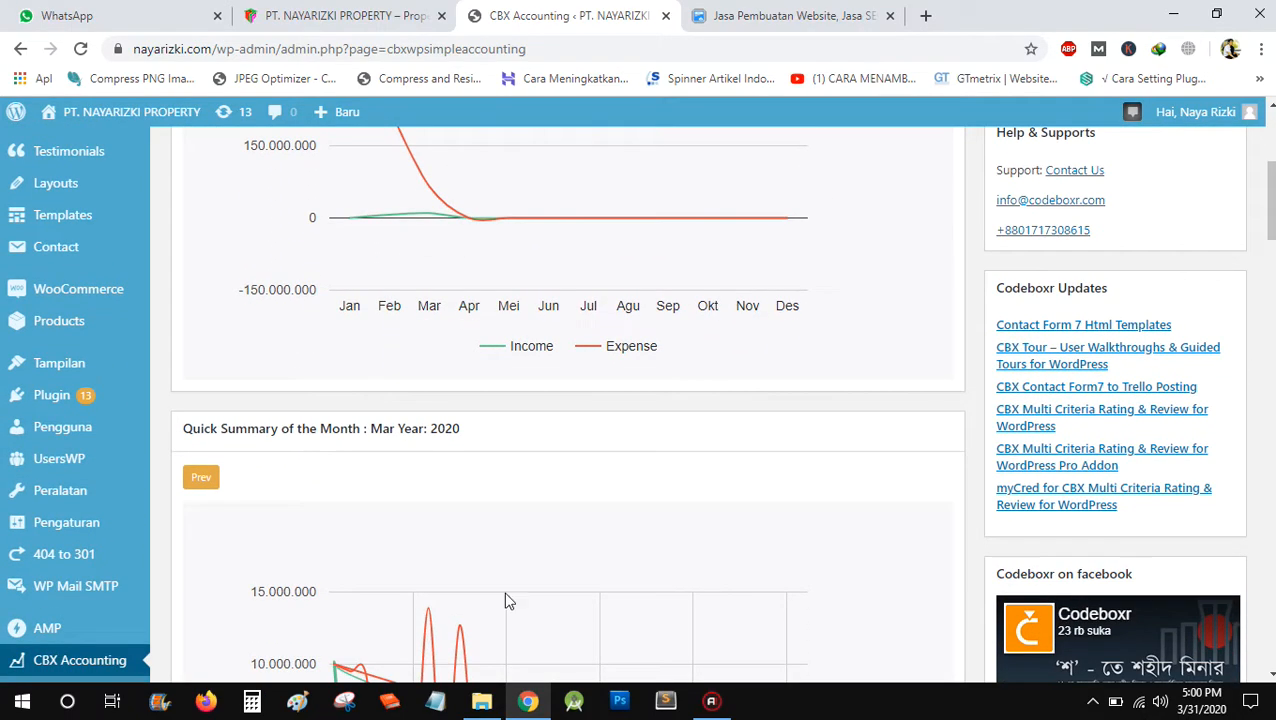
{"action": "scroll", "coordinate": [501, 570], "scroll_direction": "down", "scroll_amount": 3}
{"action": "scroll", "coordinate": [606, 462], "scroll_direction": "down", "scroll_amount": 1}
{"action": "scroll", "coordinate": [563, 390], "scroll_direction": "up", "scroll_amount": 4}
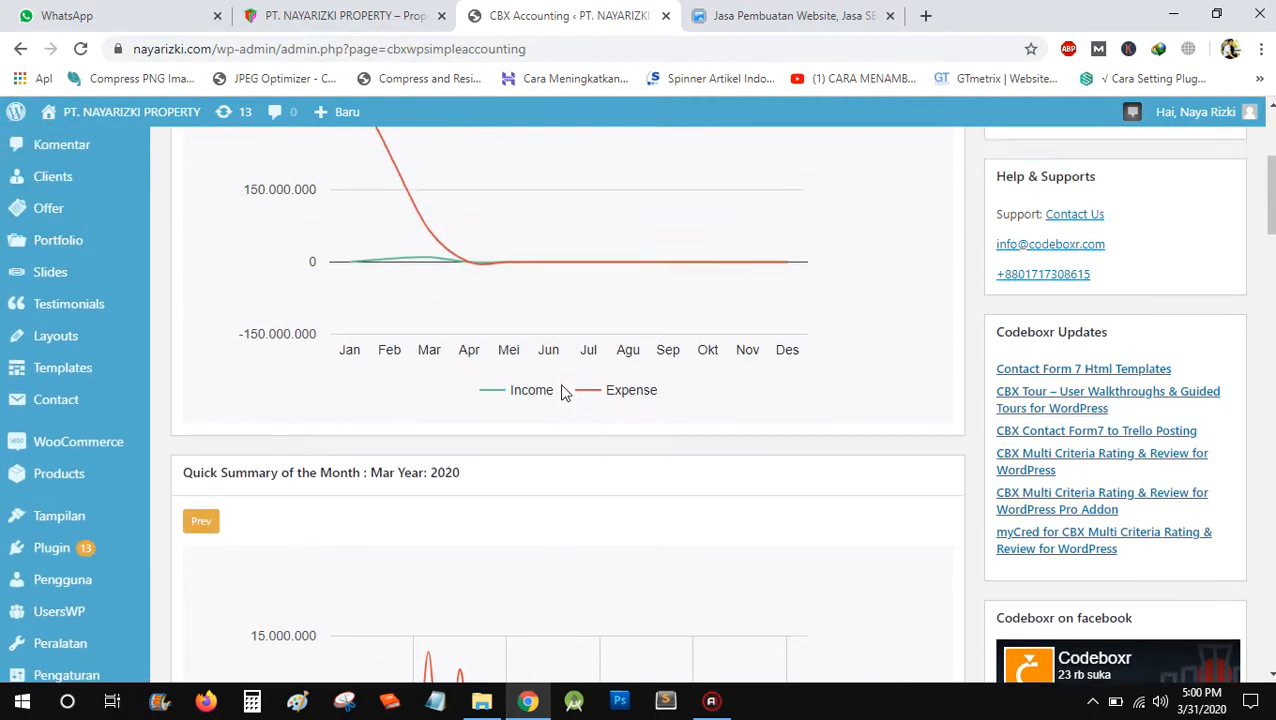
{"action": "scroll", "coordinate": [563, 392], "scroll_direction": "up", "scroll_amount": 3}
{"action": "scroll", "coordinate": [1267, 160], "scroll_direction": "down", "scroll_amount": 1}
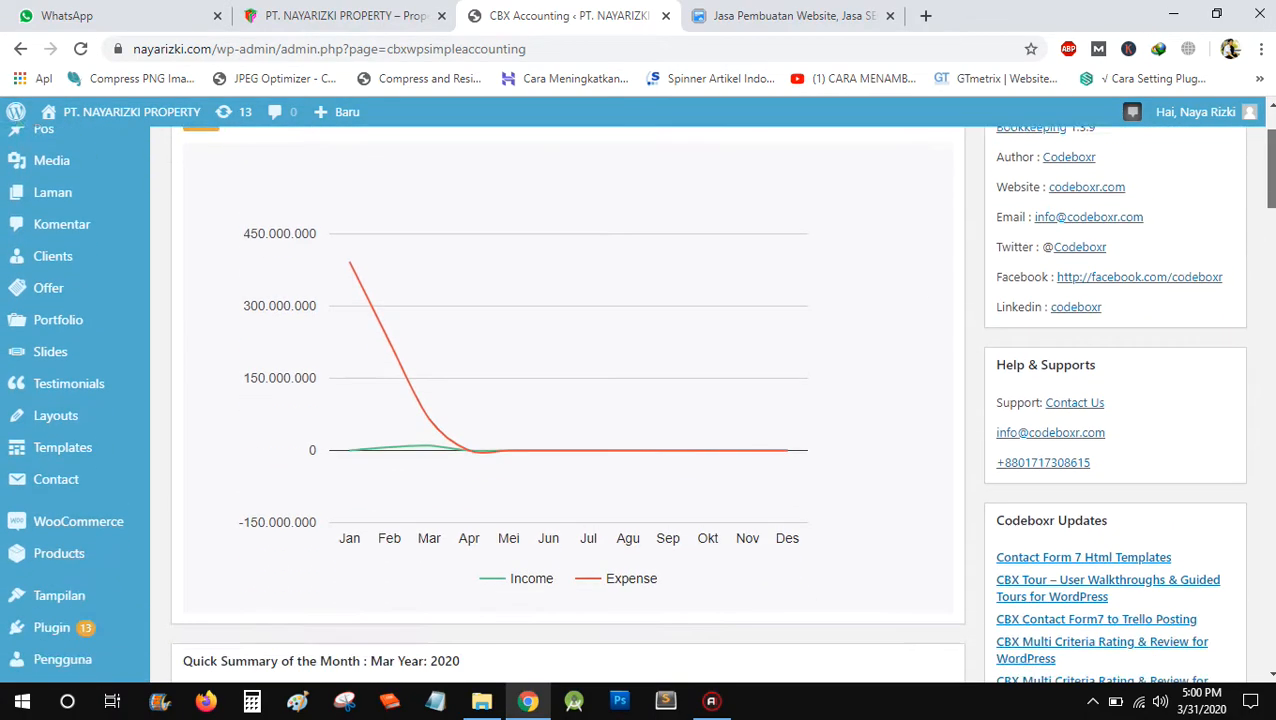
{"action": "scroll", "coordinate": [3, 350], "scroll_direction": "down", "scroll_amount": 7}
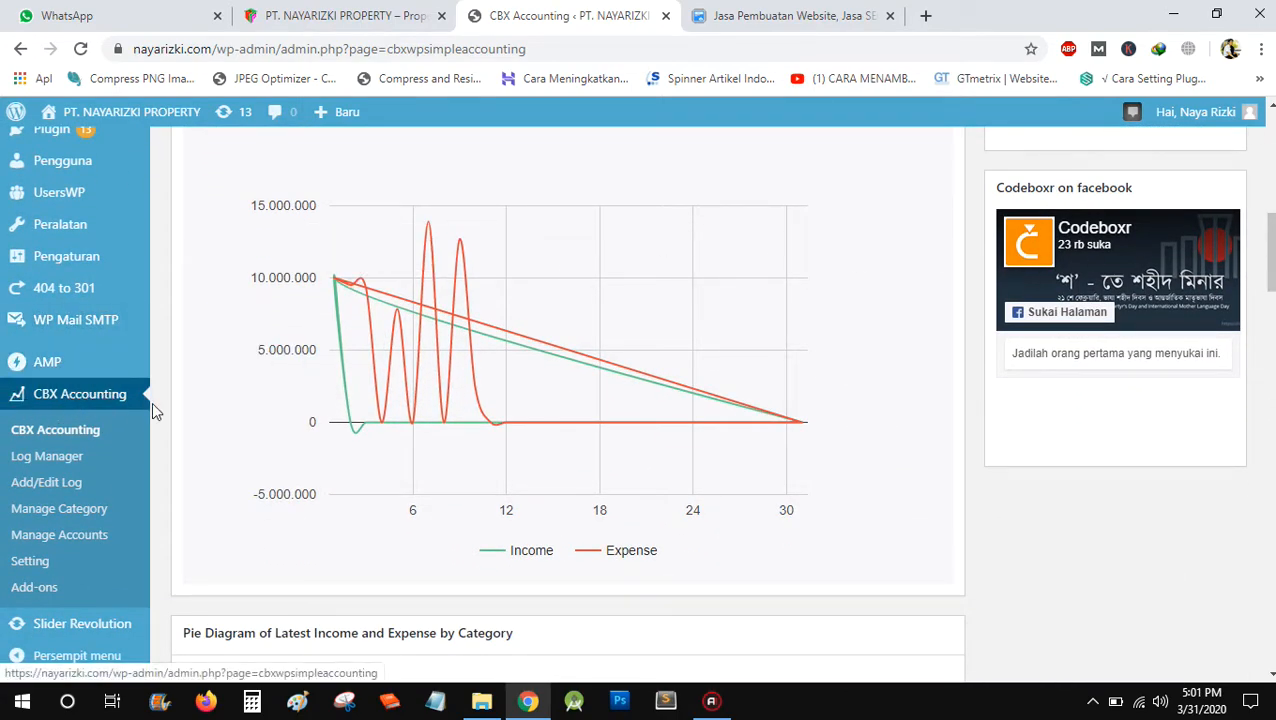
- Open the Log Manager and look through its filters, export options and logged entries
{"action": "left_click", "coordinate": [63, 460]}
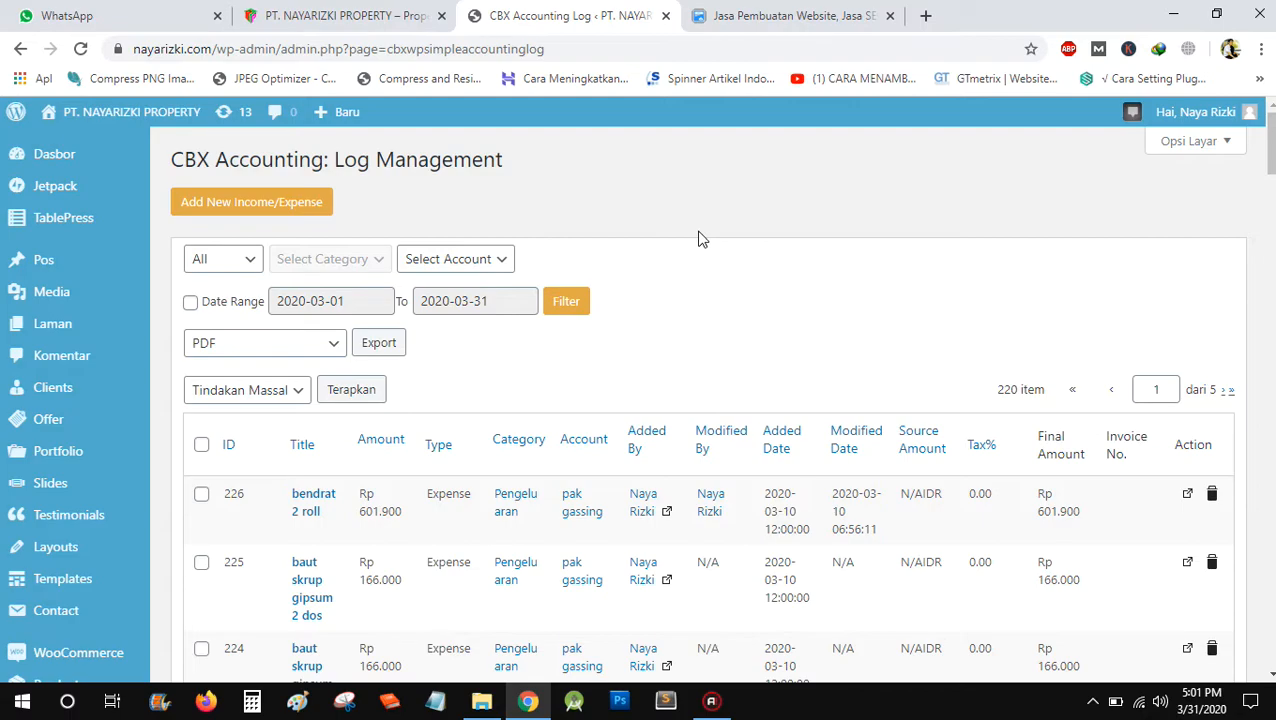
{"action": "scroll", "coordinate": [240, 430], "scroll_direction": "down", "scroll_amount": 1}
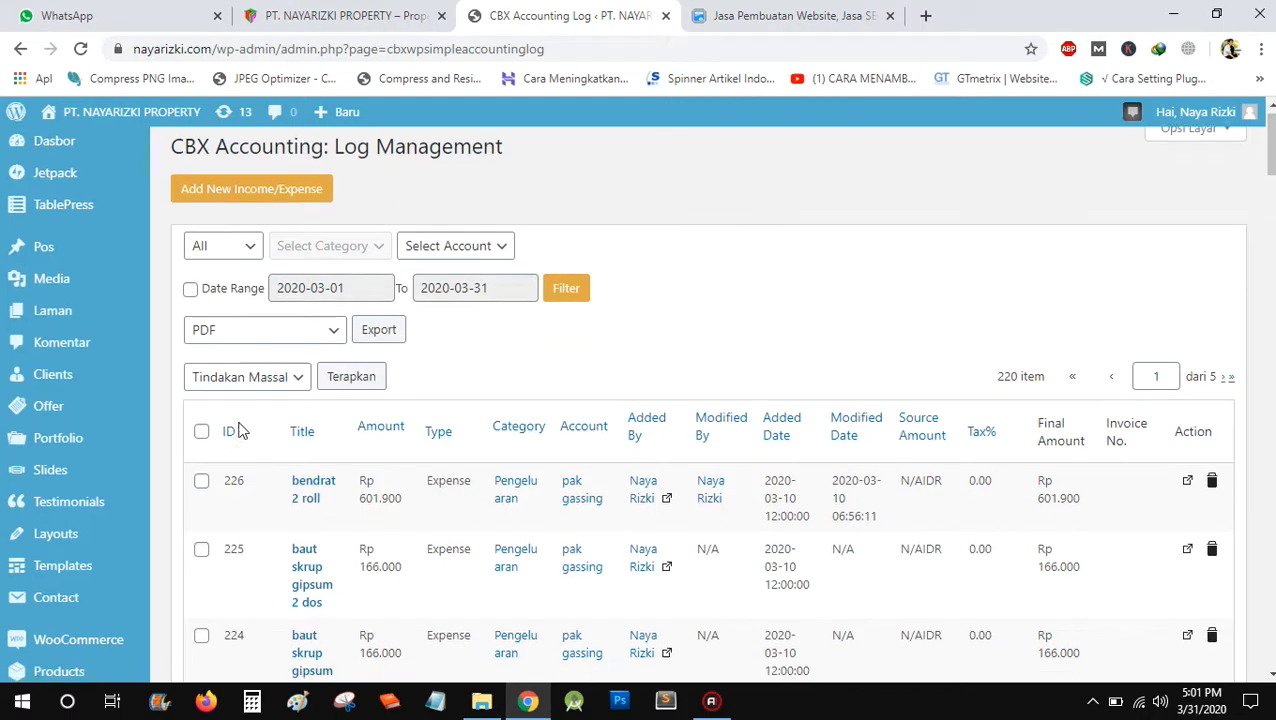
{"action": "scroll", "coordinate": [240, 430], "scroll_direction": "down", "scroll_amount": 2}
{"action": "scroll", "coordinate": [239, 427], "scroll_direction": "up", "scroll_amount": 2}
{"action": "scroll", "coordinate": [239, 427], "scroll_direction": "down", "scroll_amount": 8}
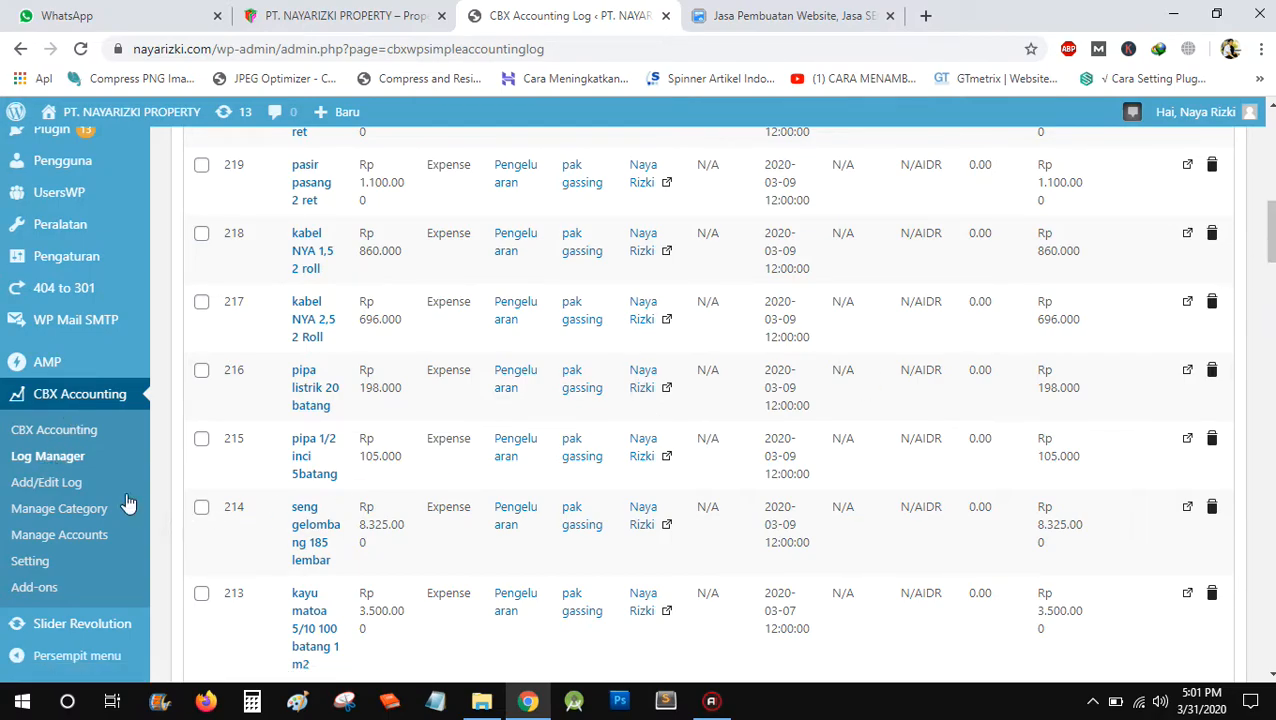
- Reload the Log Manager and open a blank form for a new income/expense entry
{"action": "left_click", "coordinate": [40, 463]}
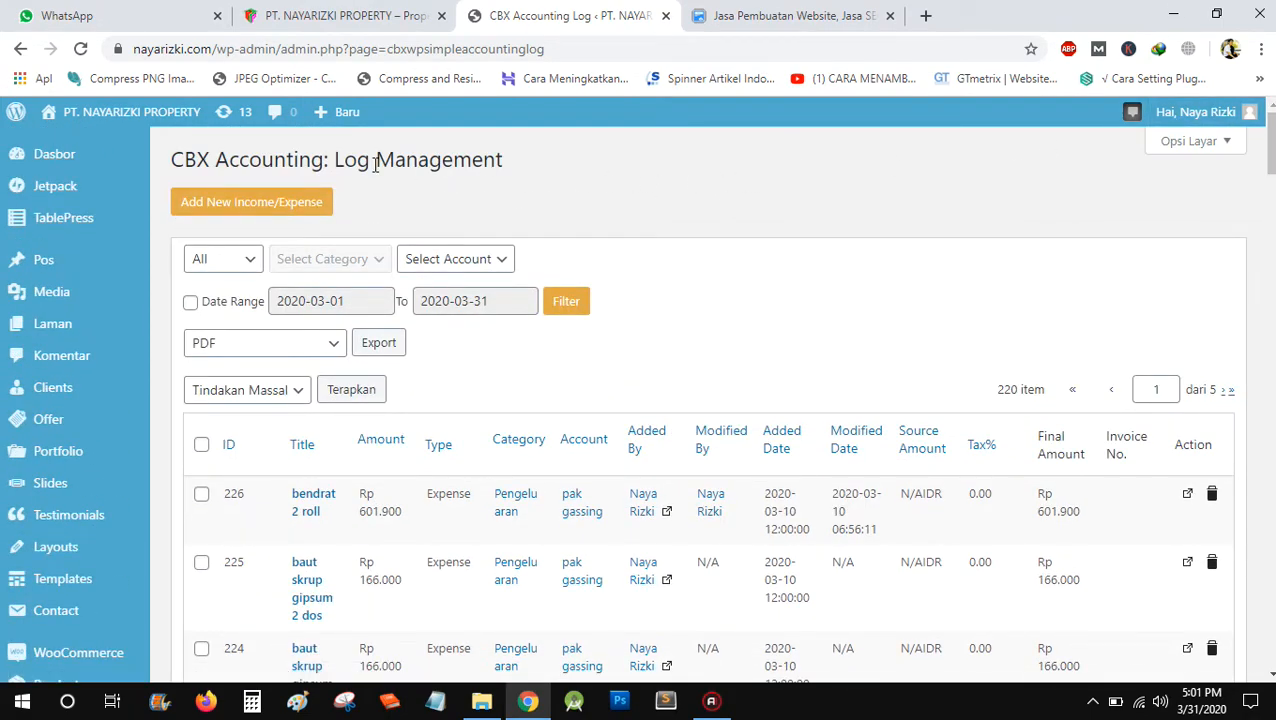
{"action": "left_click", "coordinate": [245, 210]}
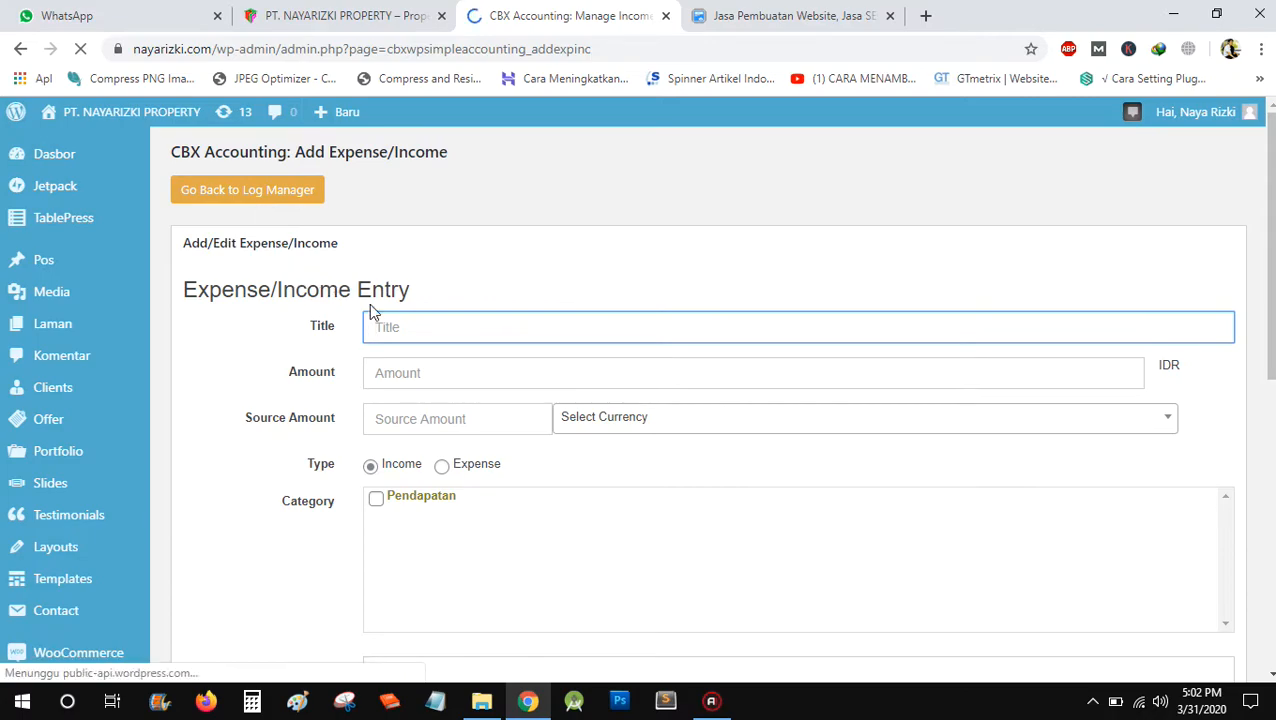
{"action": "left_click", "coordinate": [407, 329]}
{"action": "left_click", "coordinate": [234, 278]}
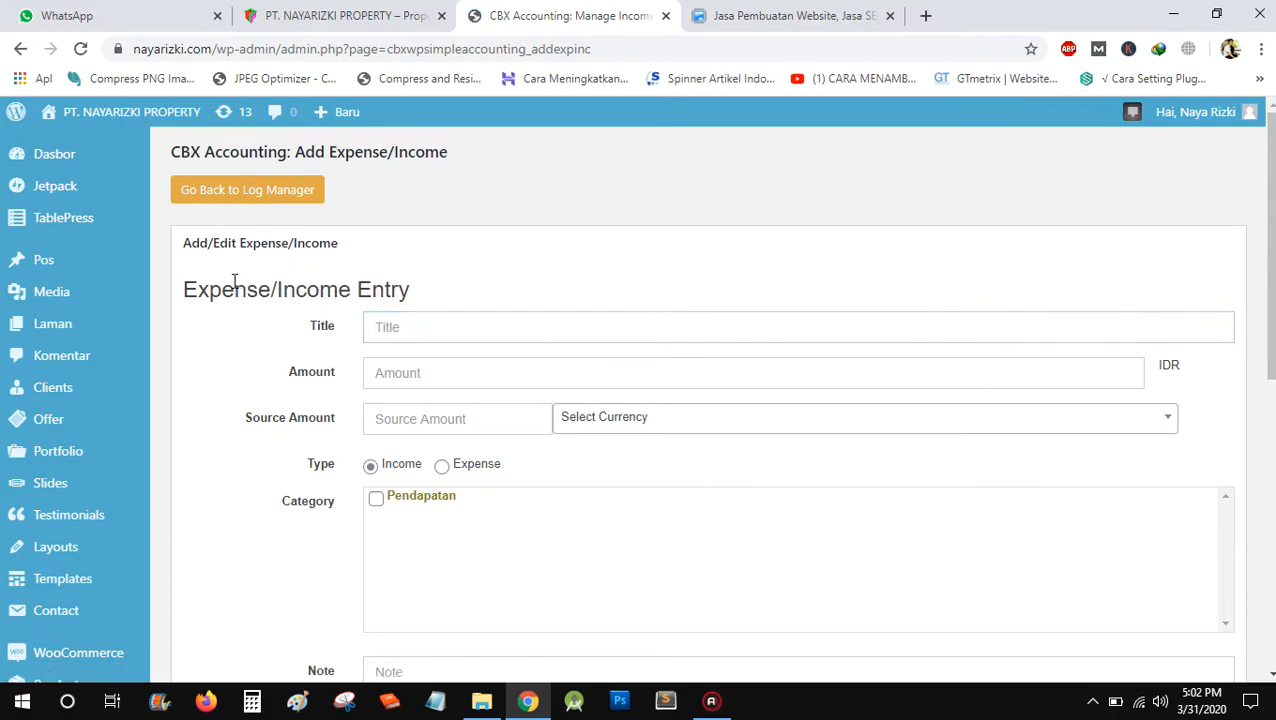
{"action": "left_click", "coordinate": [425, 321]}
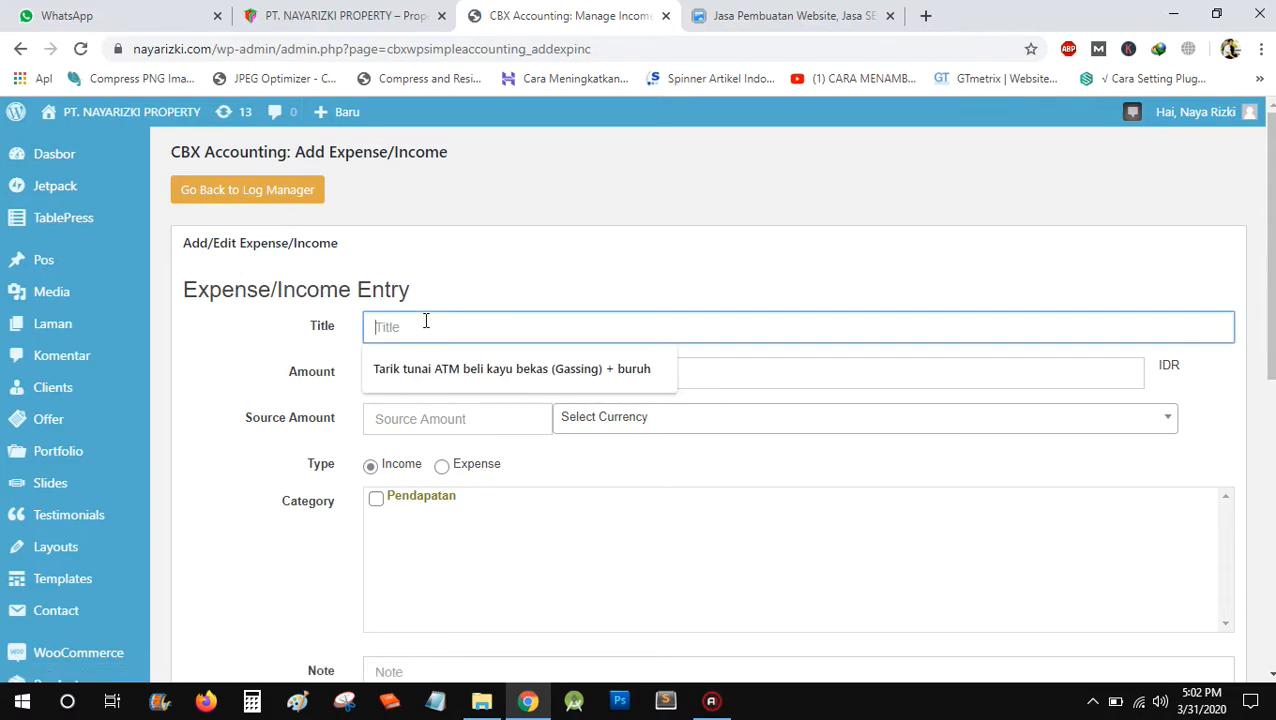
{"action": "left_click", "coordinate": [465, 287]}
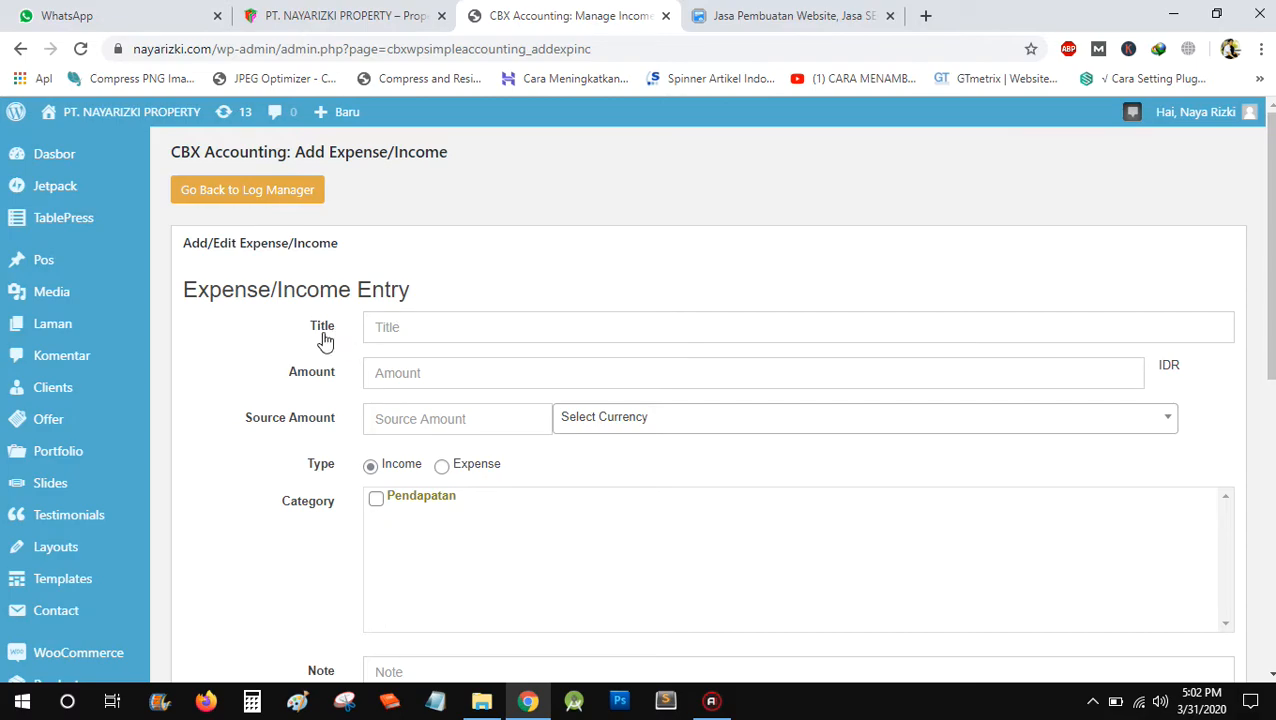
- Set the new entry's type to Expense, look over the remaining form fields, and assign the Pengeluaran category
{"action": "left_click", "coordinate": [443, 468]}
{"action": "scroll", "coordinate": [377, 500], "scroll_direction": "down", "scroll_amount": 2}
{"action": "scroll", "coordinate": [377, 500], "scroll_direction": "down", "scroll_amount": 4}
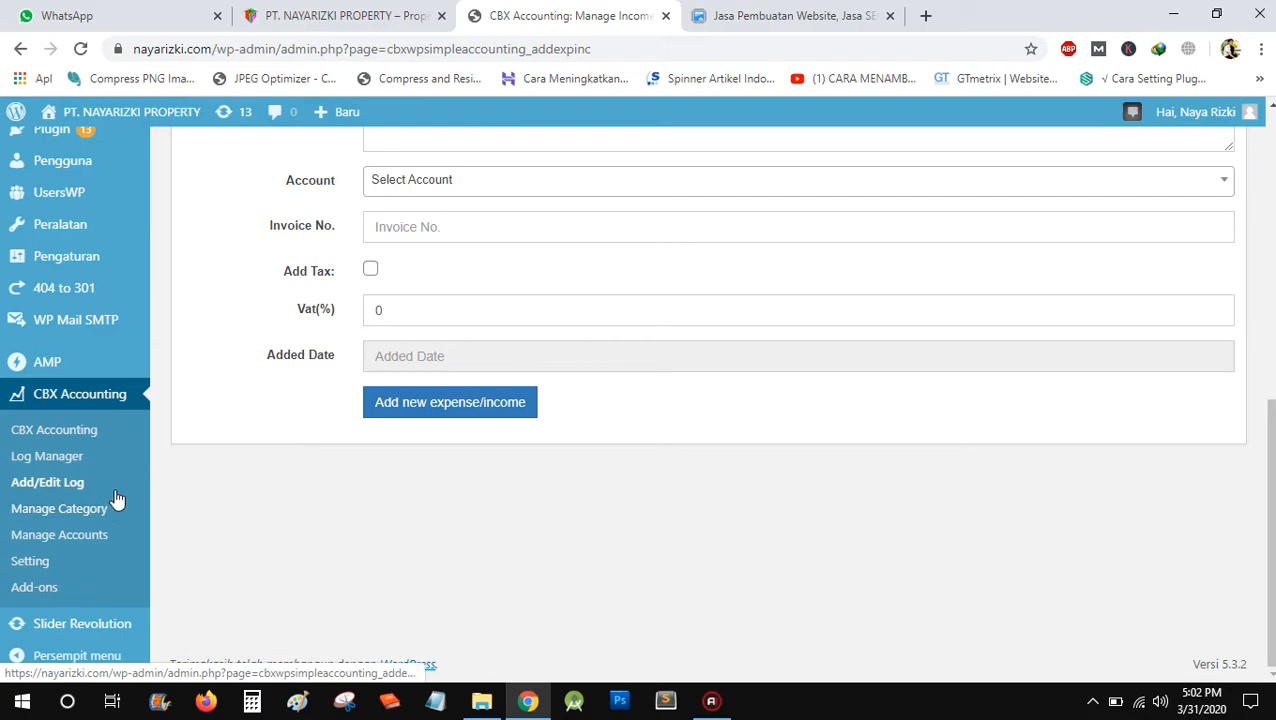
{"action": "scroll", "coordinate": [60, 492], "scroll_direction": "up", "scroll_amount": 6}
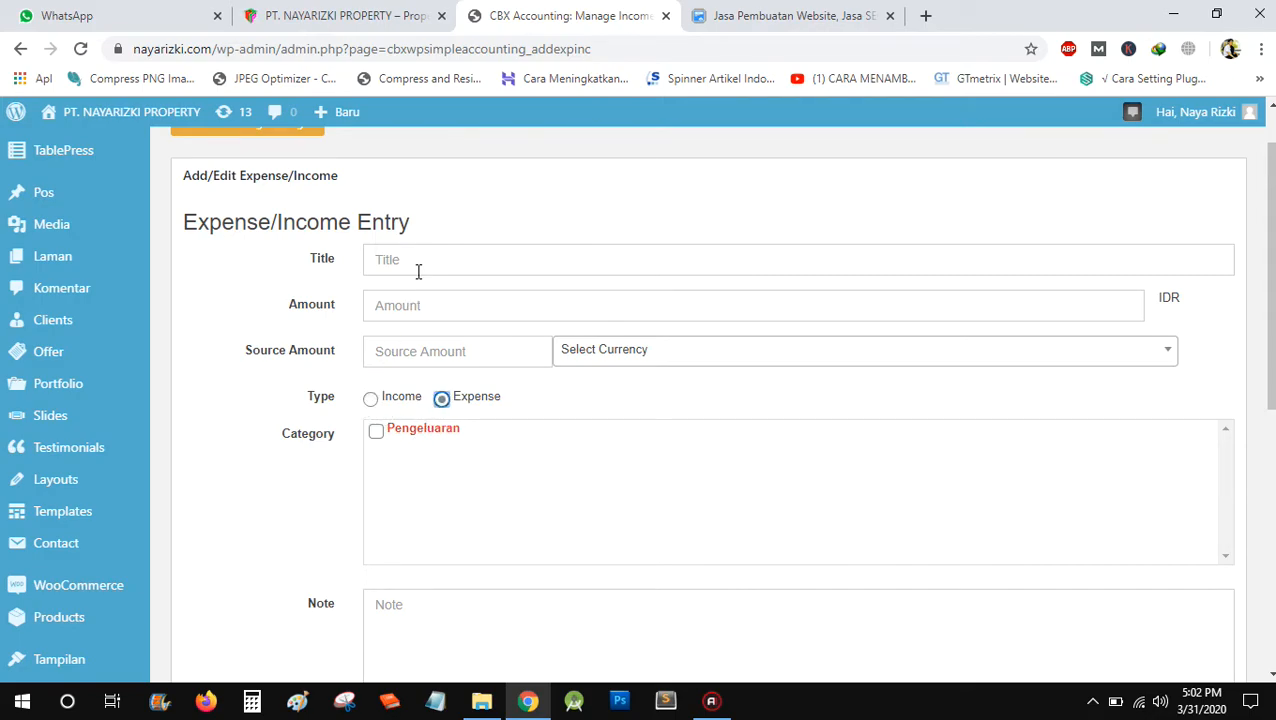
{"action": "left_click", "coordinate": [376, 432]}
- Title the expense entry "Beli Semen 10 Sak"
{"action": "left_click", "coordinate": [415, 262]}
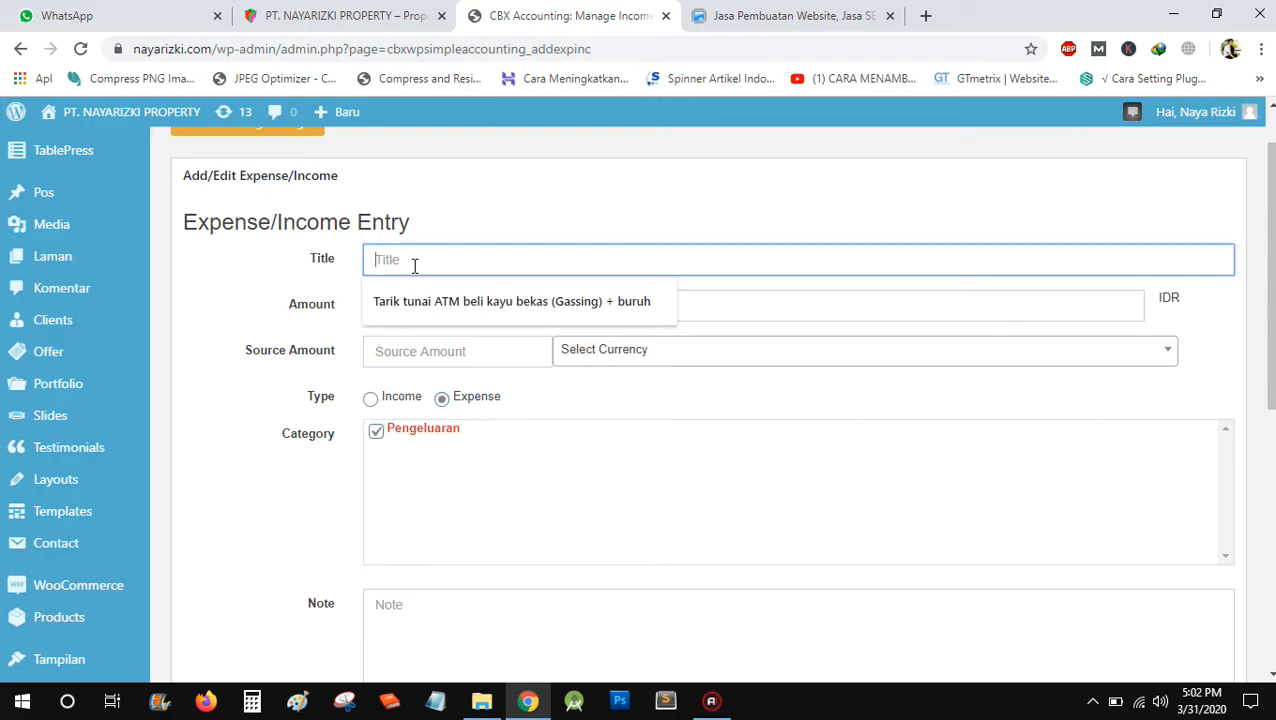
{"action": "type", "text": "Beli Semen"}
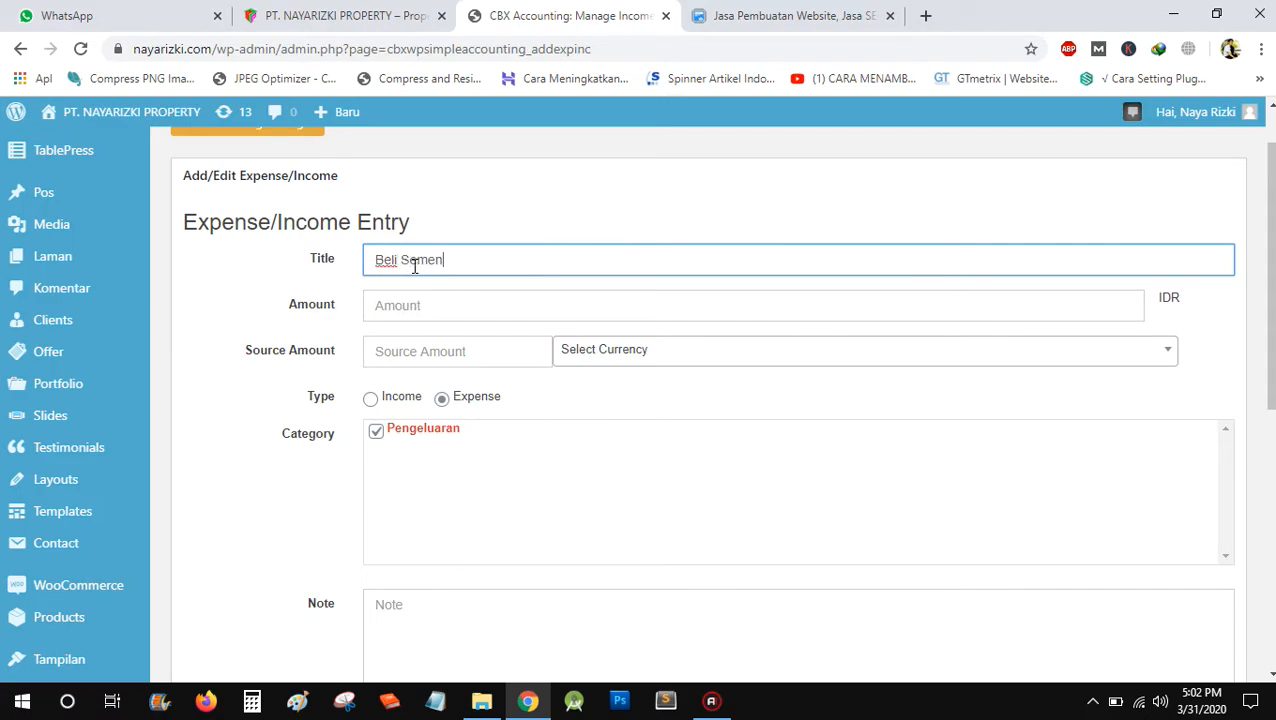
{"action": "left_click", "coordinate": [463, 302]}
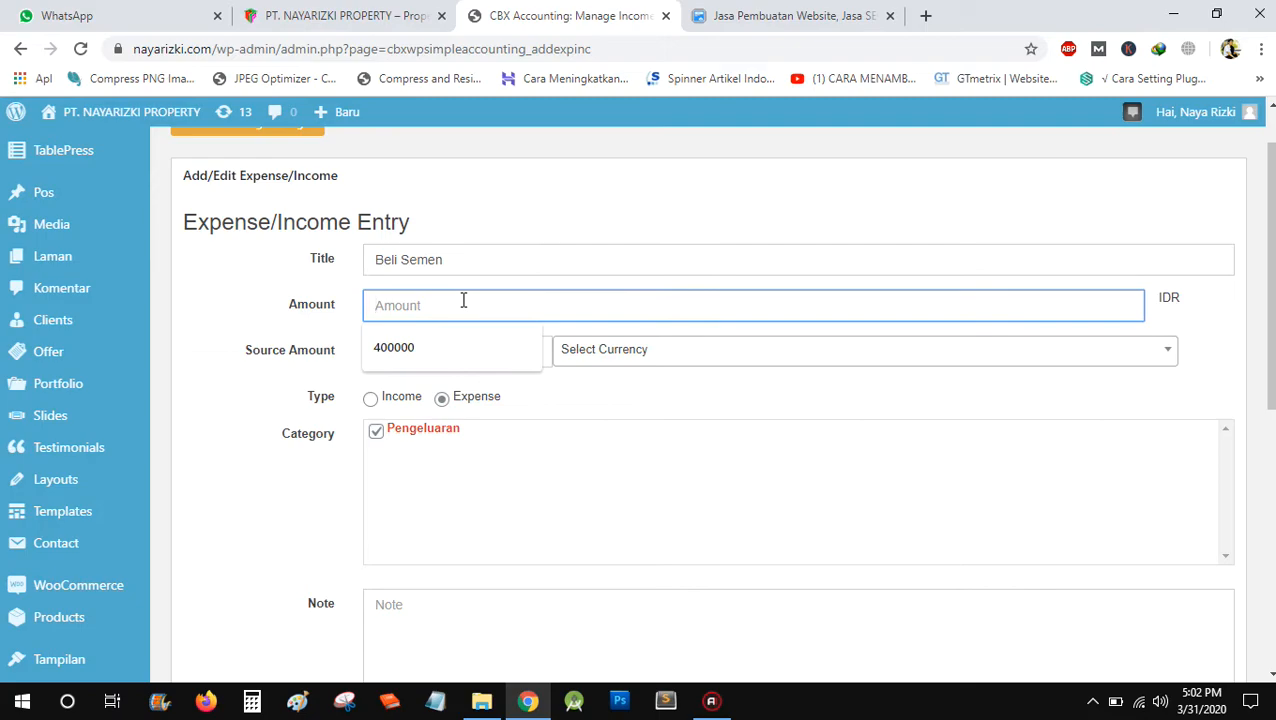
{"action": "left_click", "coordinate": [467, 259]}
{"action": "type", "text": "10 Sak"}
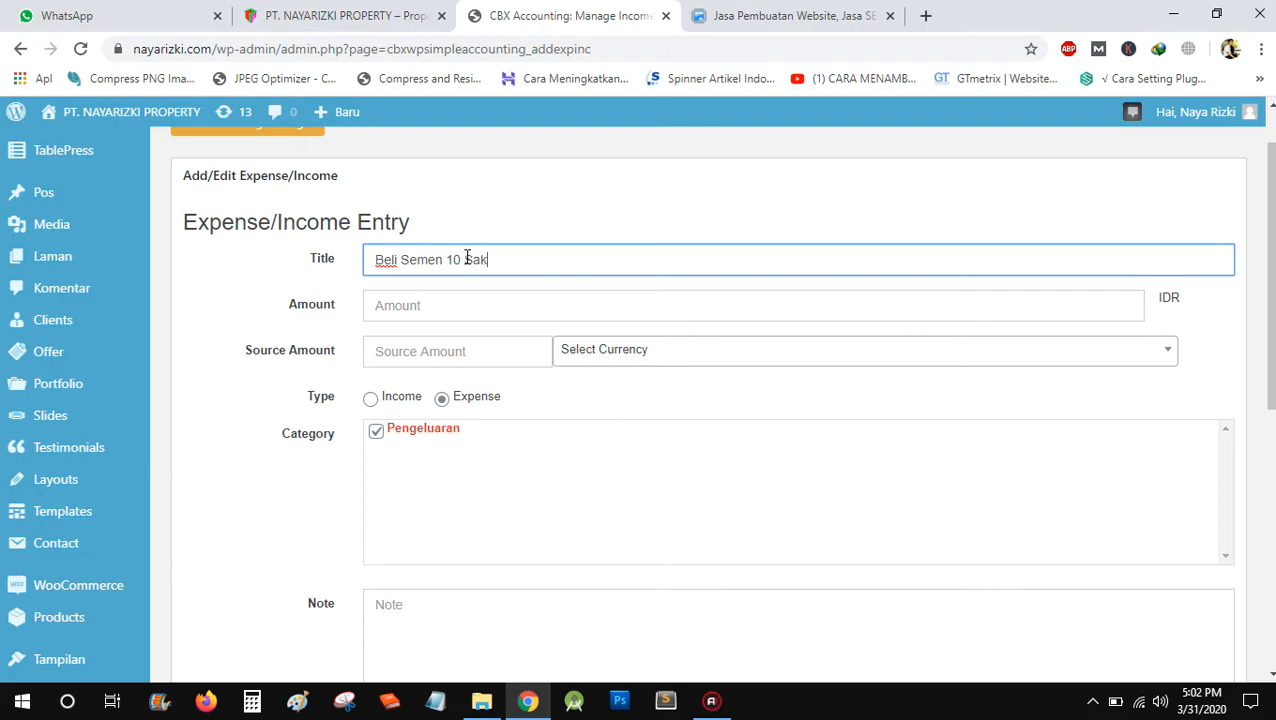
- Set the expense amount to 500000 IDR
{"action": "left_click", "coordinate": [456, 305]}
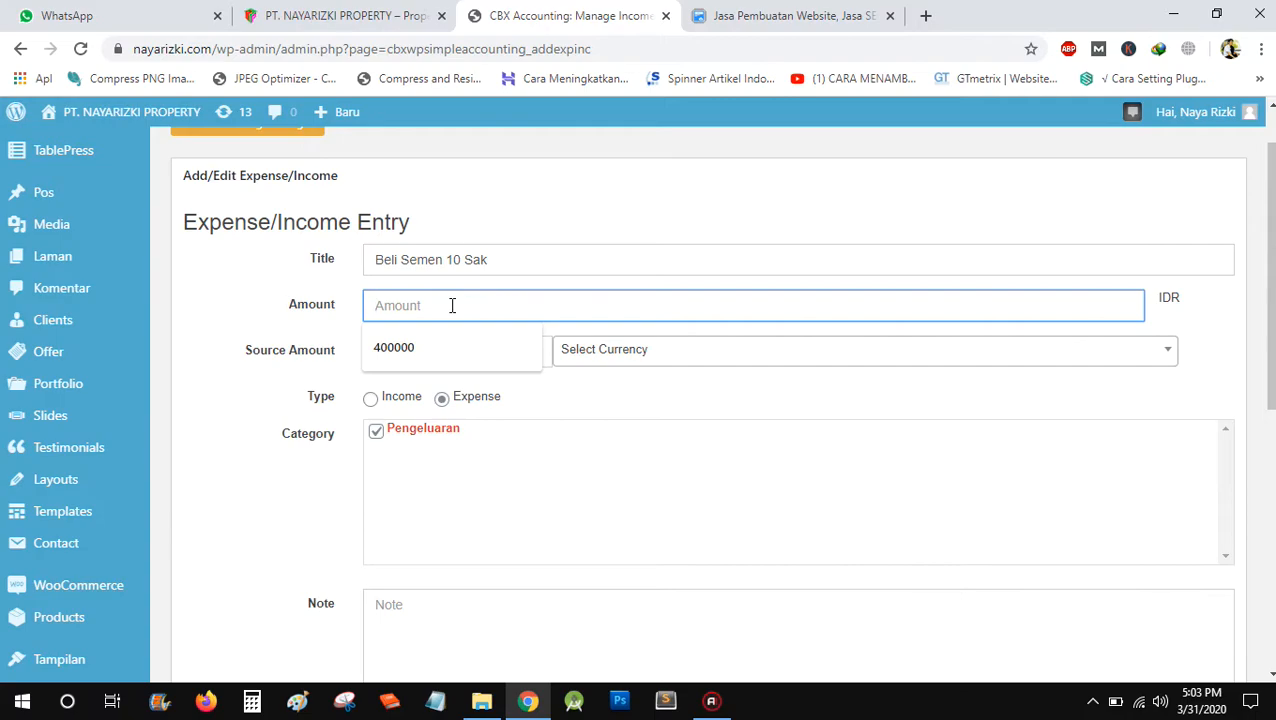
{"action": "type", "text": "500"}
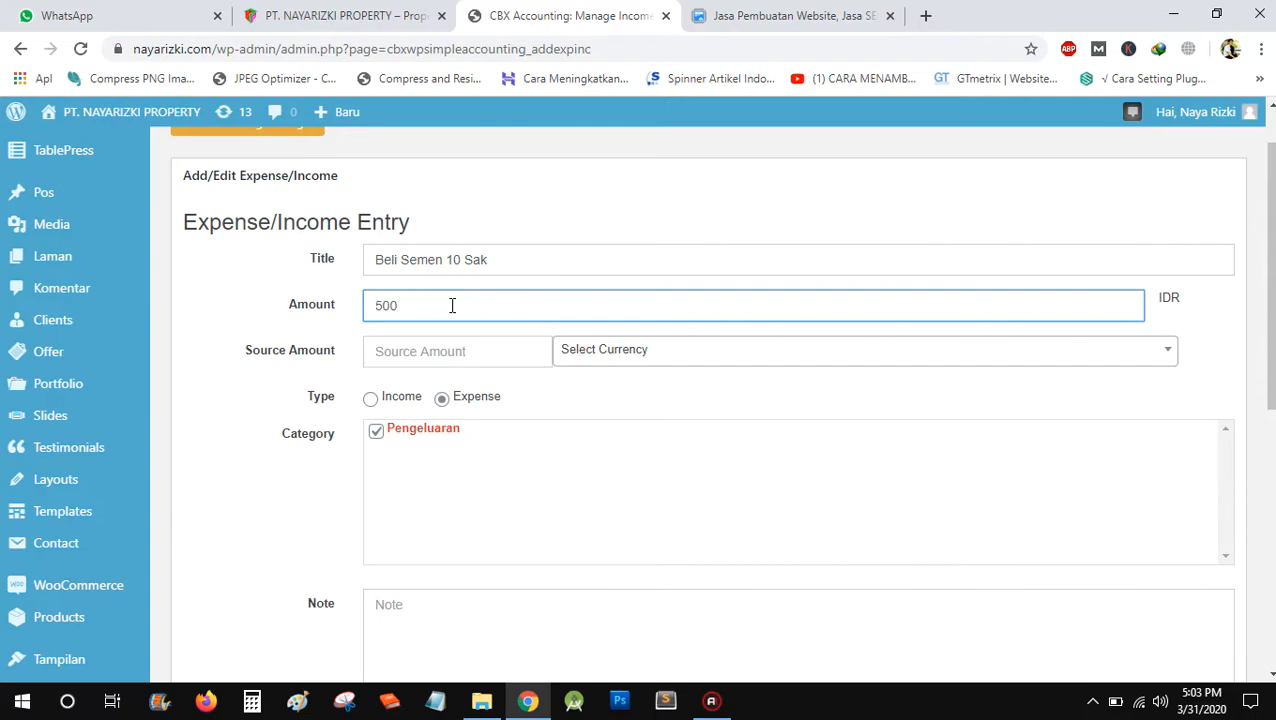
{"action": "type", "text": "000"}
{"action": "key", "text": "Left"}
{"action": "key", "text": "Left"}
{"action": "key", "text": "Left"}
- Find IDR in the source amount's currency list and choose IDRRp
{"action": "left_click", "coordinate": [622, 362]}
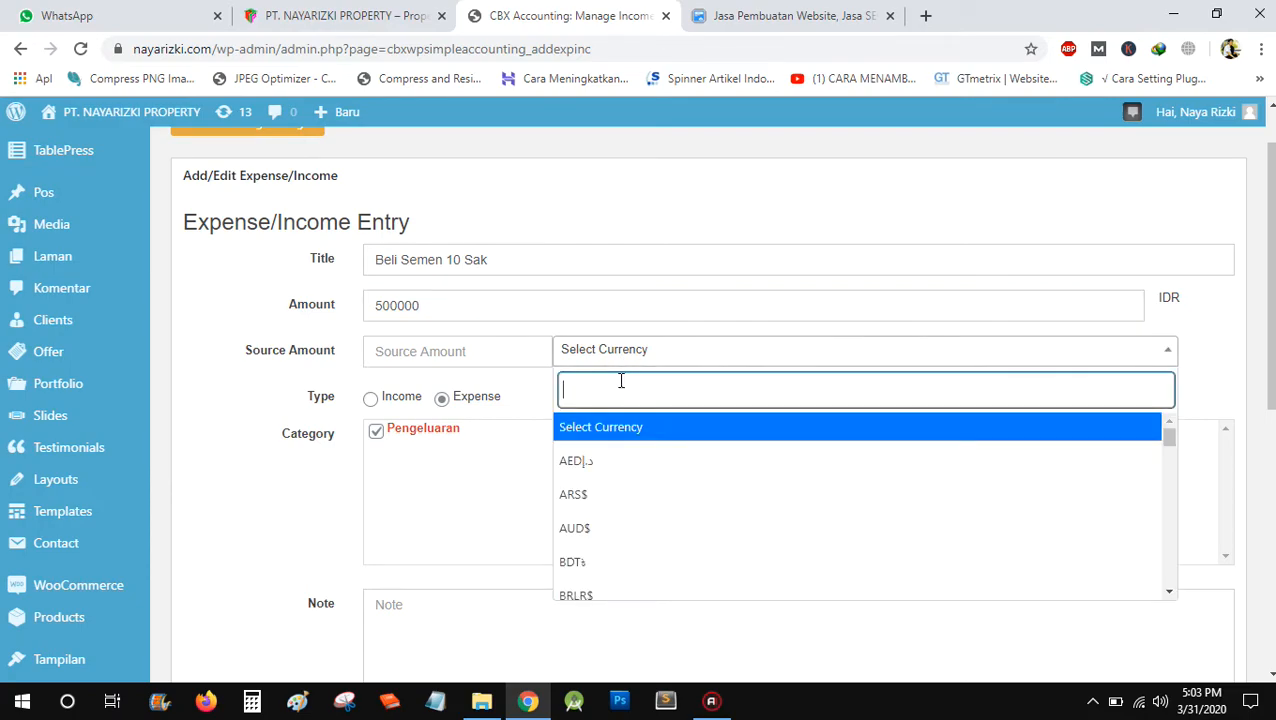
{"action": "type", "text": "idr"}
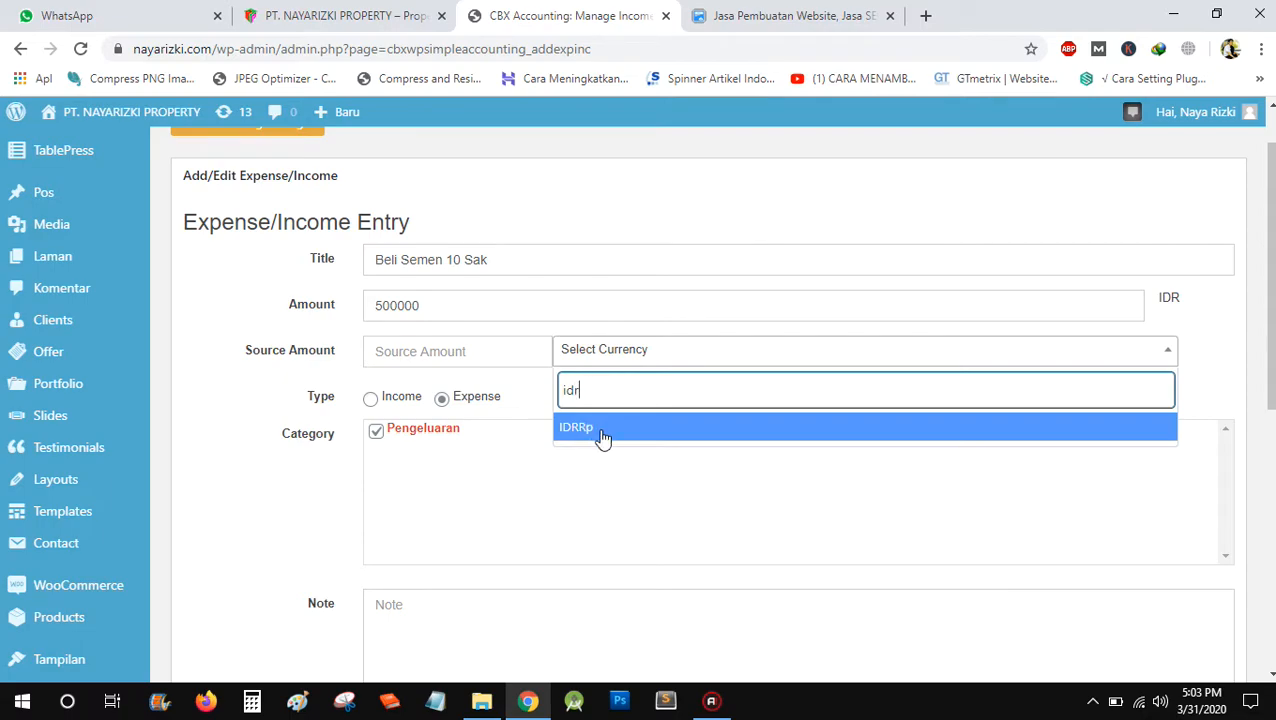
{"action": "left_click", "coordinate": [602, 437]}
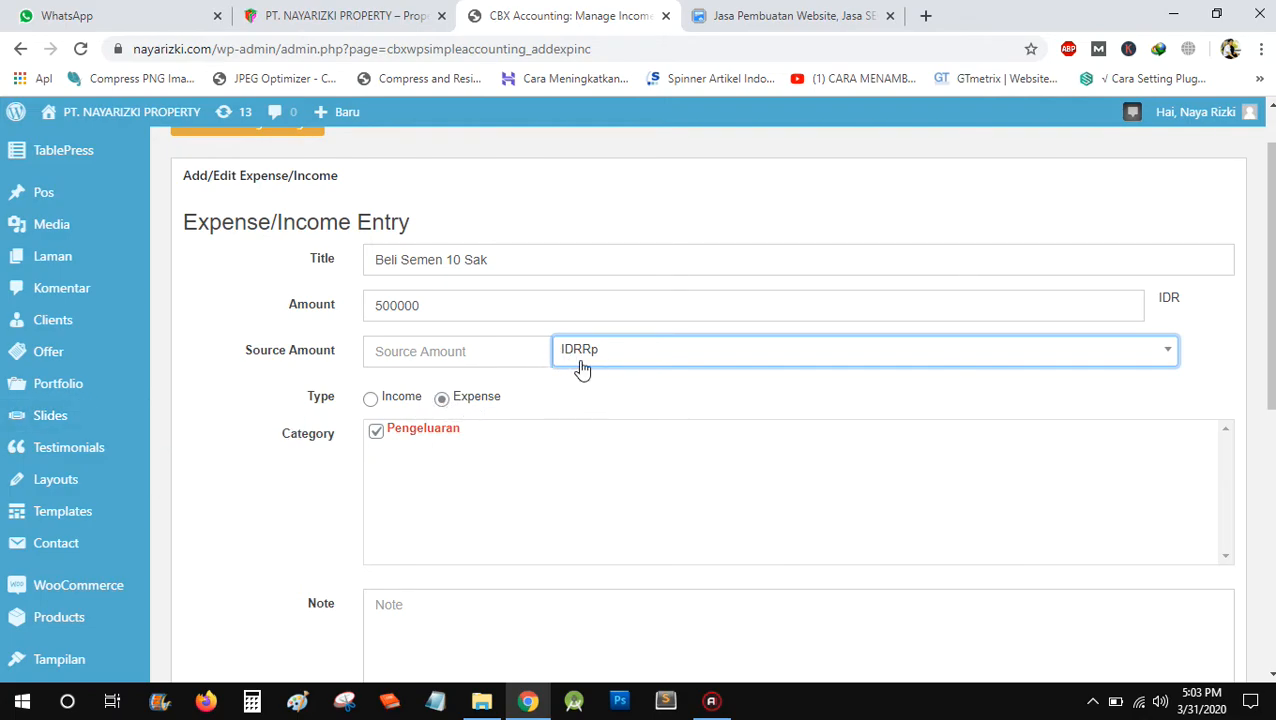
{"action": "scroll", "coordinate": [359, 384], "scroll_direction": "down", "scroll_amount": 3}
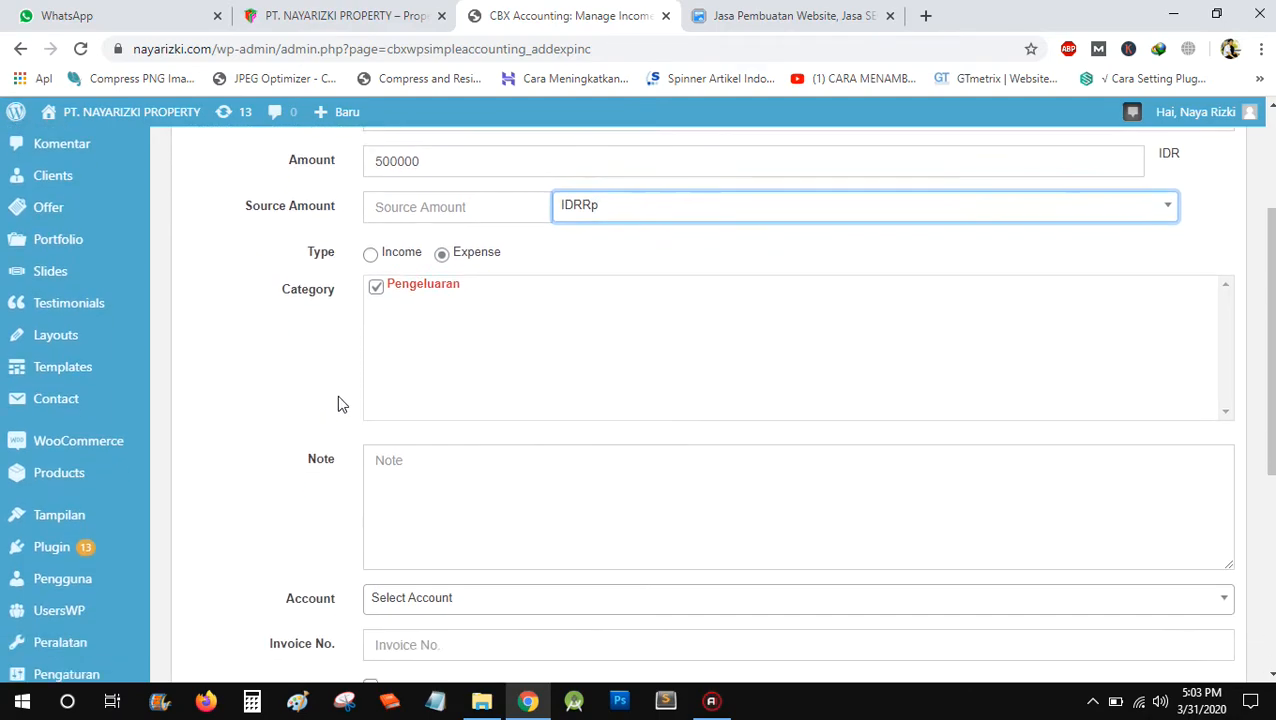
- Copy the entry's title into the Note and extend it to read "Beli Semen 10 Sak di UD Handayani Jakarta"
{"action": "left_click", "coordinate": [440, 437]}
{"action": "scroll", "coordinate": [253, 387], "scroll_direction": "down", "scroll_amount": 1}
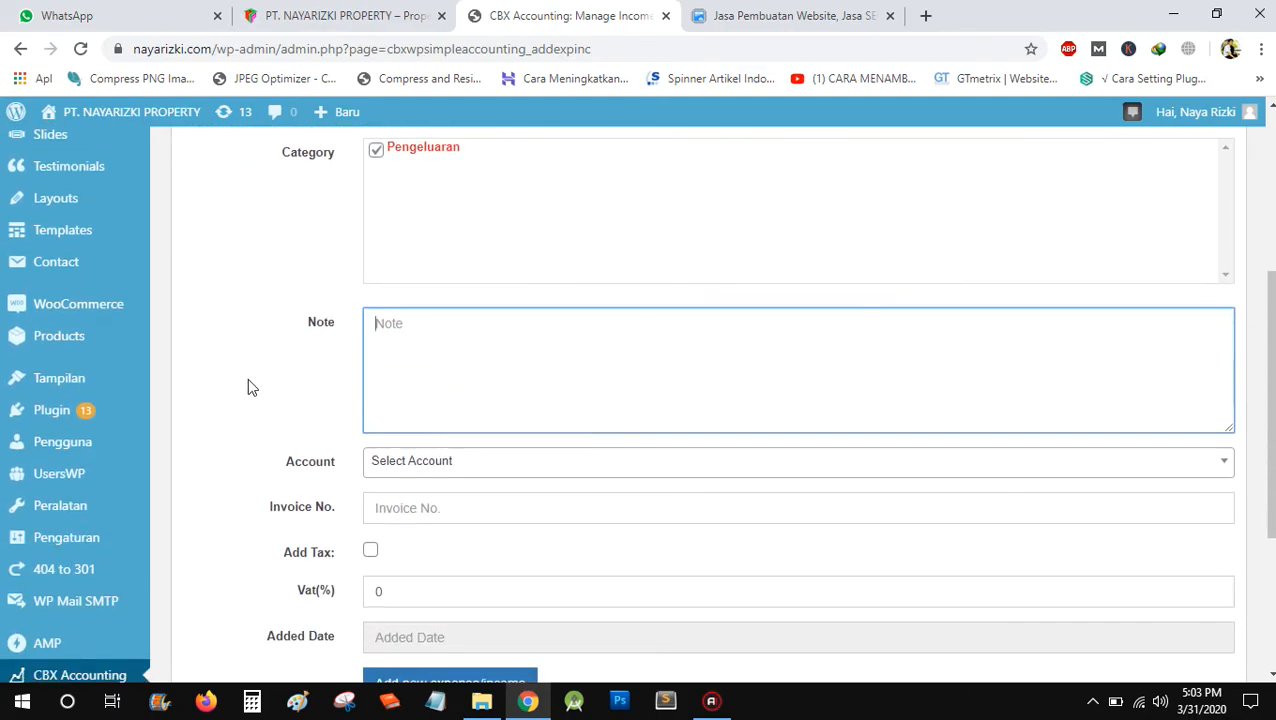
{"action": "scroll", "coordinate": [252, 387], "scroll_direction": "up", "scroll_amount": 3}
{"action": "left_click", "coordinate": [505, 261]}
{"action": "left_click_drag", "start_coordinate": [505, 261], "coordinate": [338, 261]}
{"action": "key", "text": "ctrl+c"}
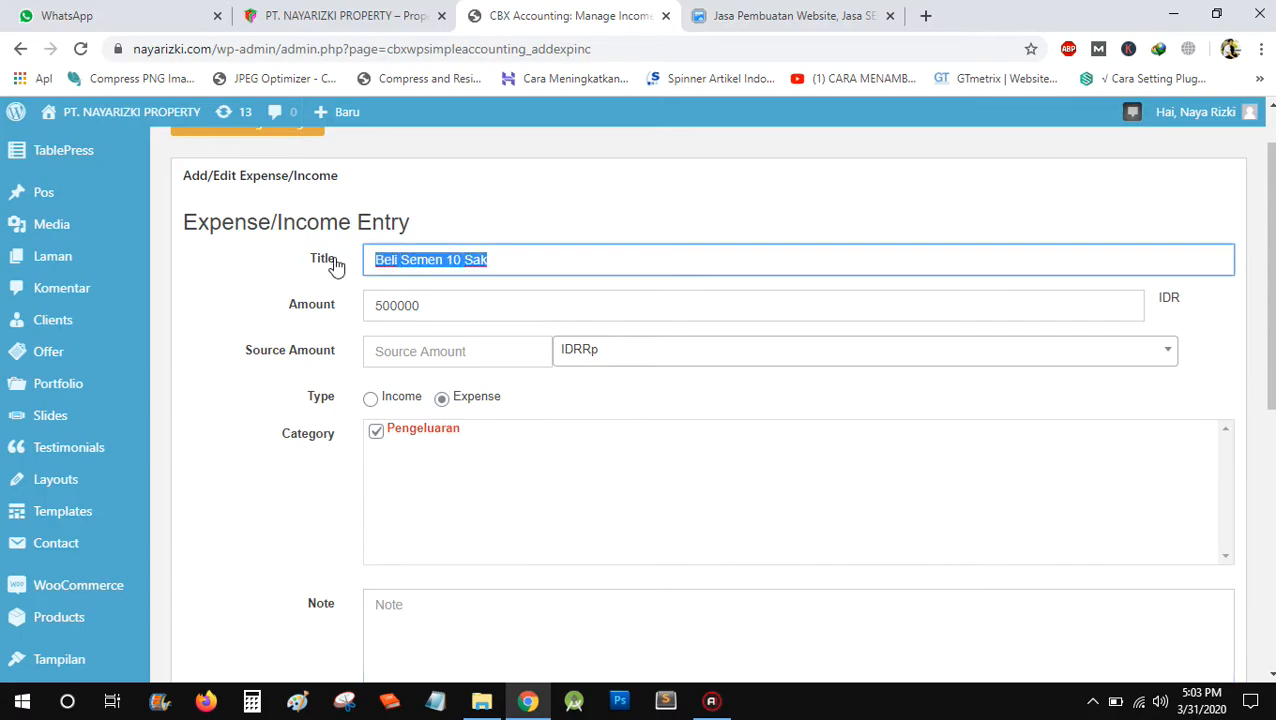
{"action": "scroll", "coordinate": [419, 359], "scroll_direction": "down", "scroll_amount": 3}
{"action": "left_click", "coordinate": [458, 332]}
{"action": "key", "text": "ctrl+v"}
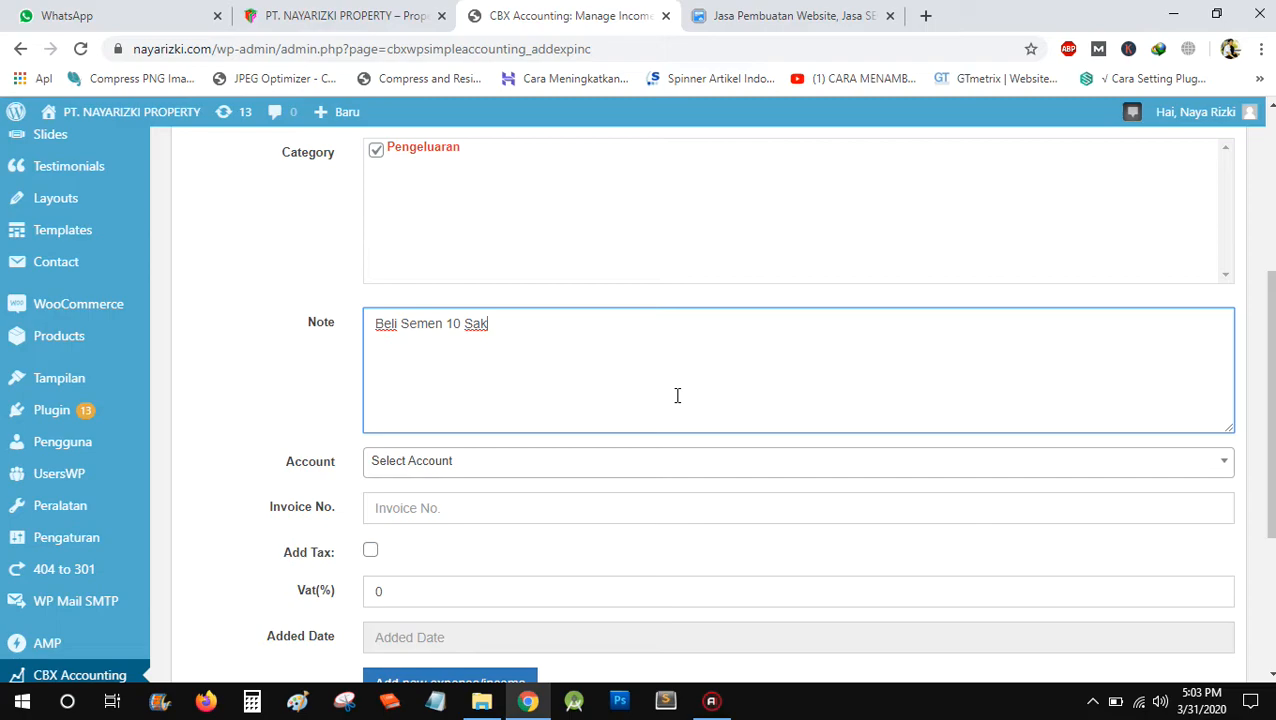
{"action": "type", "text": "di UD Handayani"}
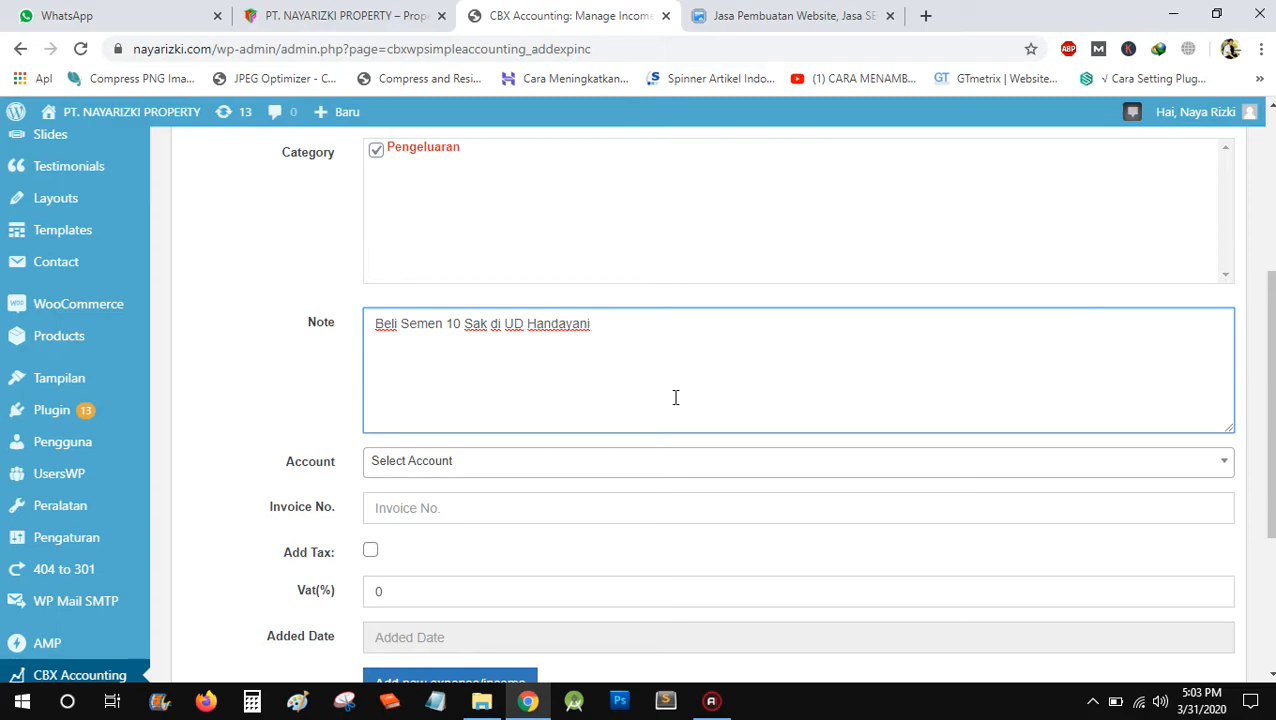
{"action": "type", "text": "Jakarta"}
- Assign the expense entry to the first person listed among the available accounts
{"action": "scroll", "coordinate": [249, 447], "scroll_direction": "down", "scroll_amount": 1}
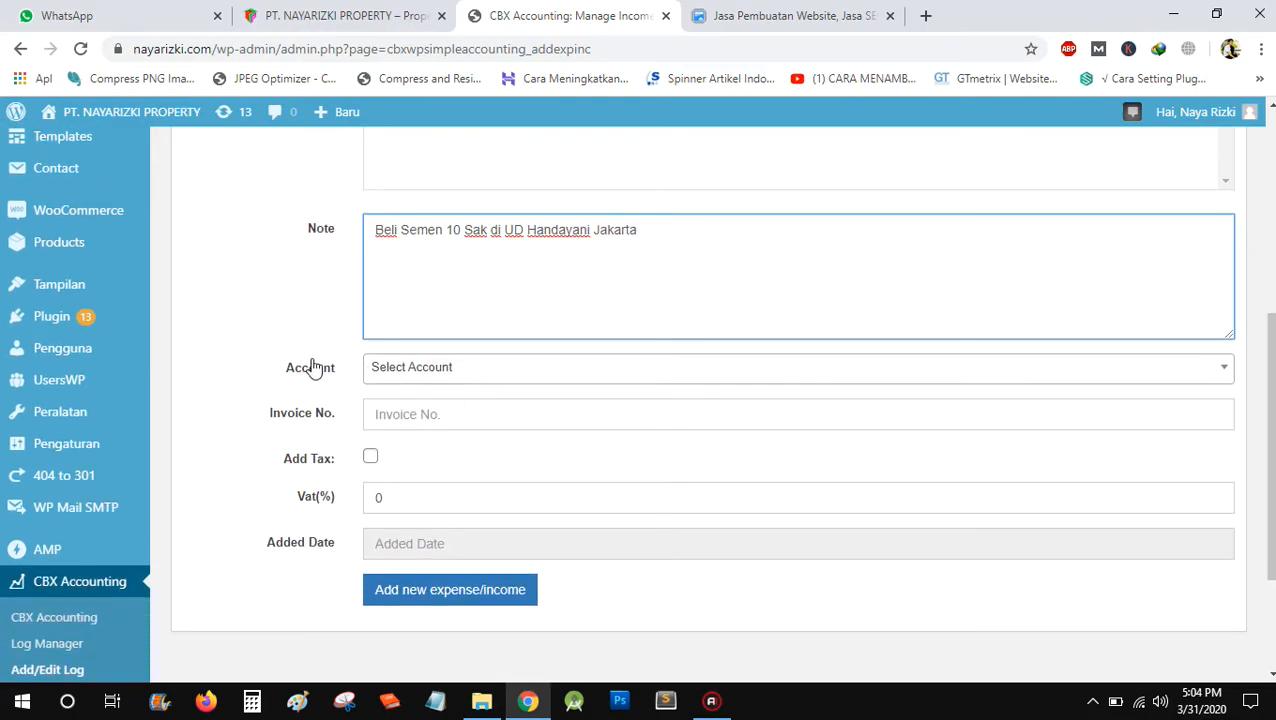
{"action": "scroll", "coordinate": [298, 381], "scroll_direction": "up", "scroll_amount": 1}
{"action": "scroll", "coordinate": [300, 383], "scroll_direction": "down", "scroll_amount": 1}
{"action": "scroll", "coordinate": [298, 381], "scroll_direction": "up", "scroll_amount": 5}
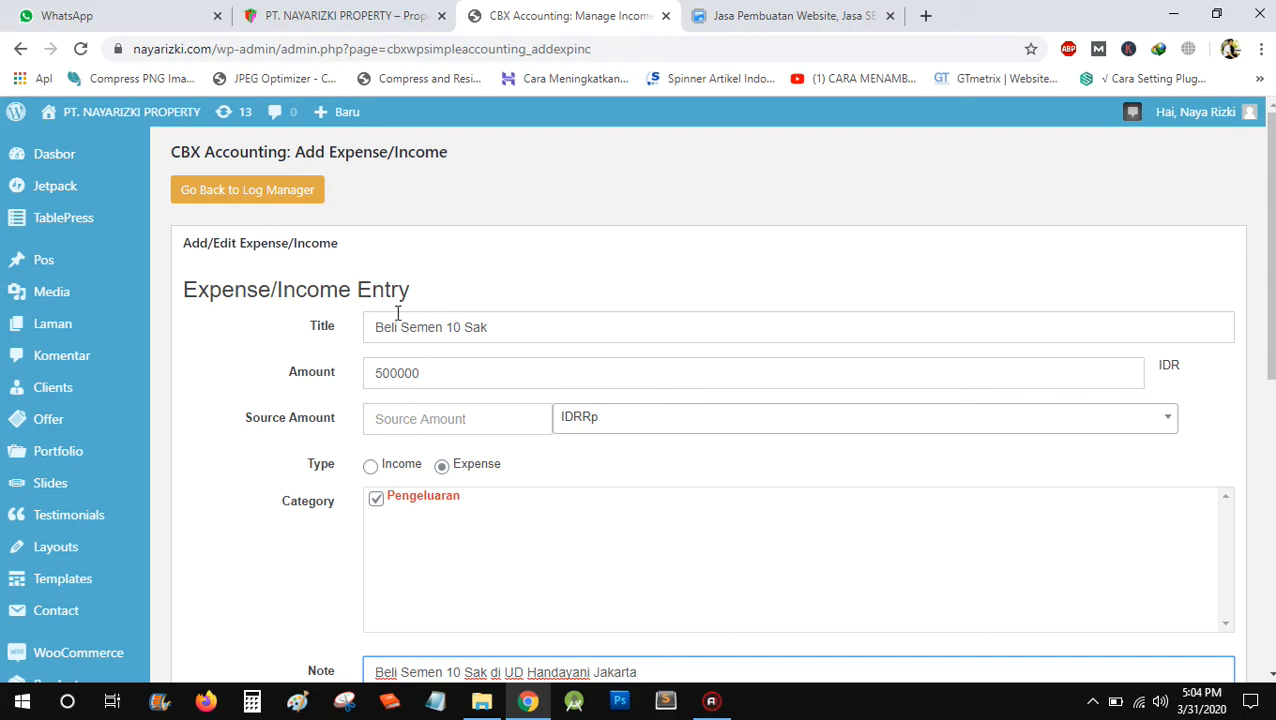
{"action": "scroll", "coordinate": [316, 338], "scroll_direction": "down", "scroll_amount": 3}
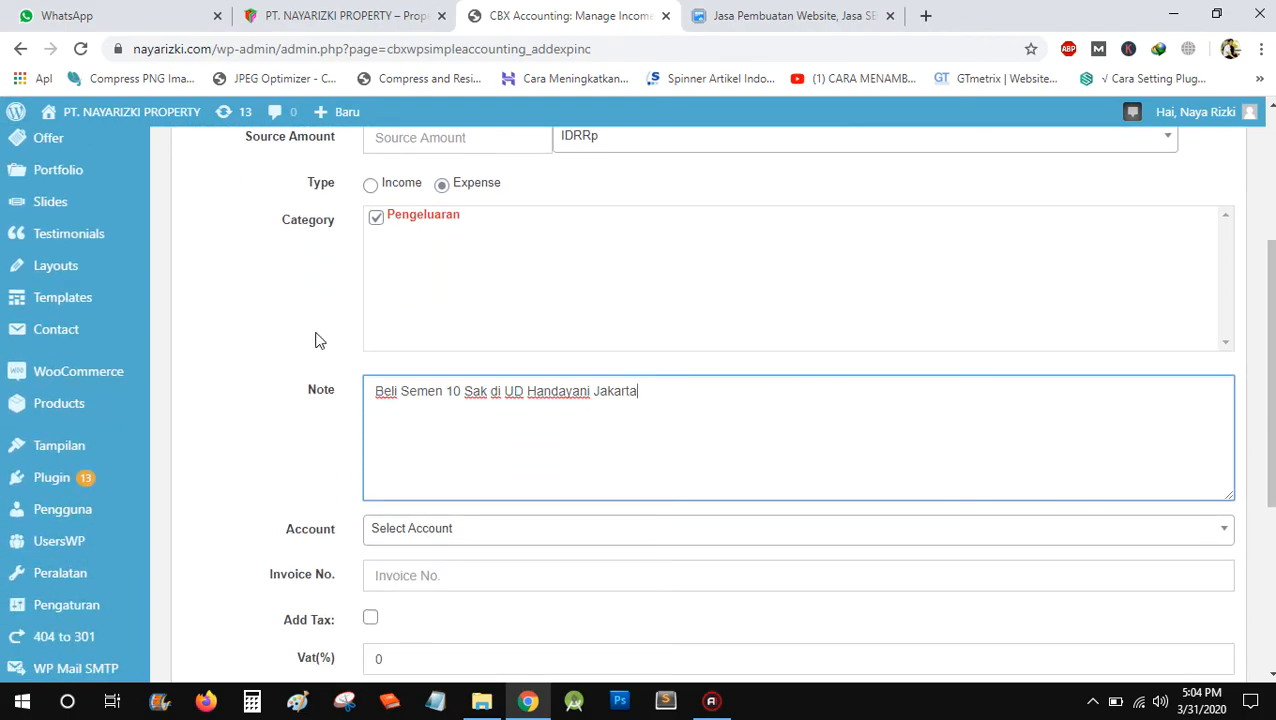
{"action": "scroll", "coordinate": [315, 341], "scroll_direction": "up", "scroll_amount": 2}
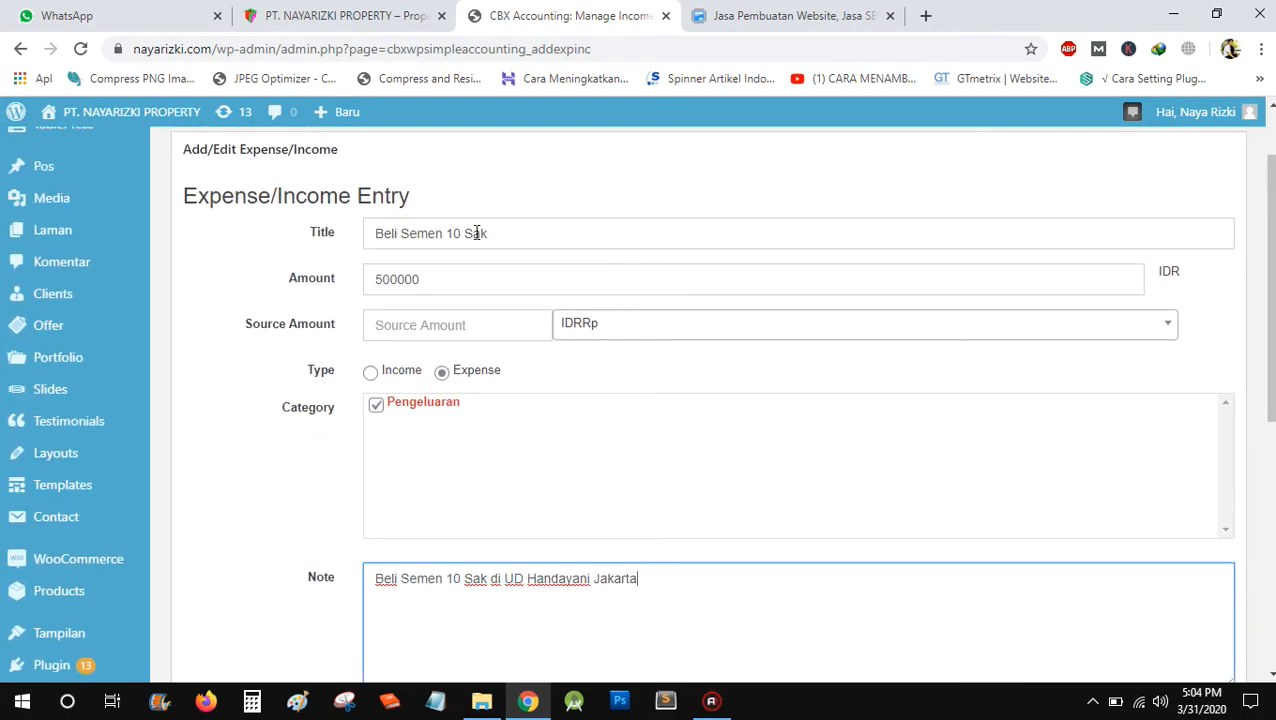
{"action": "scroll", "coordinate": [345, 320], "scroll_direction": "down", "scroll_amount": 4}
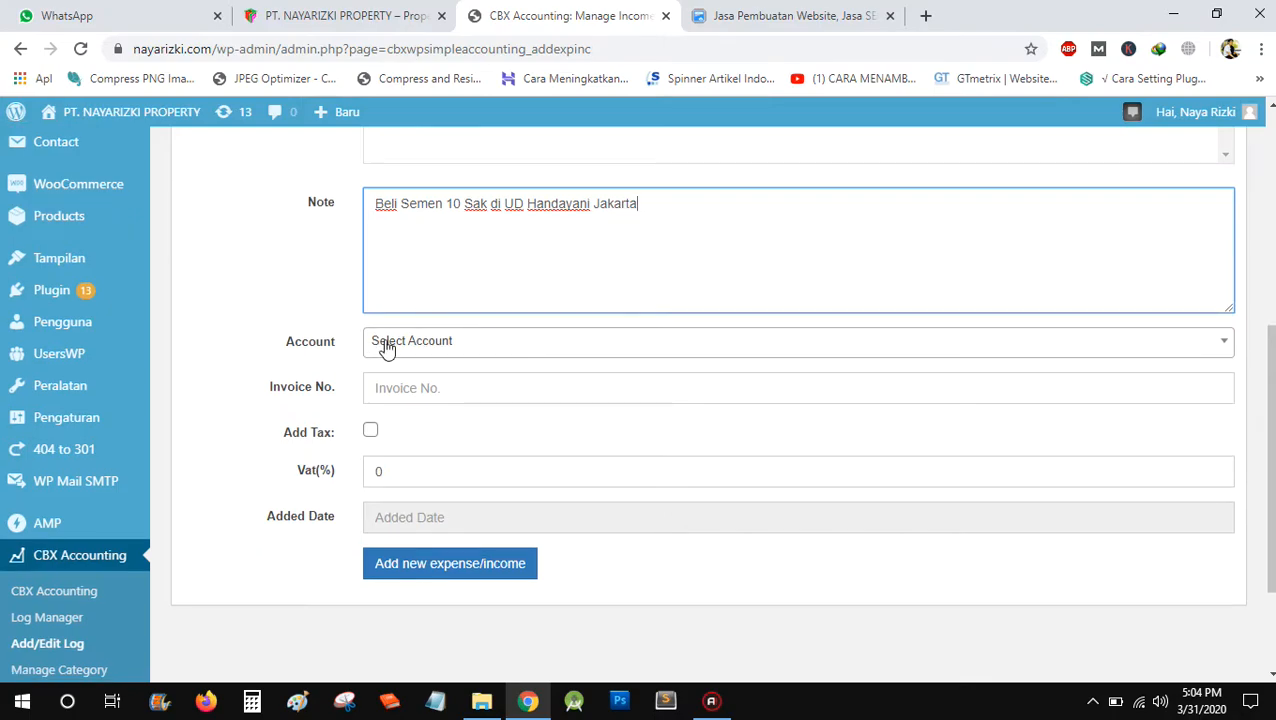
{"action": "left_click", "coordinate": [386, 346]}
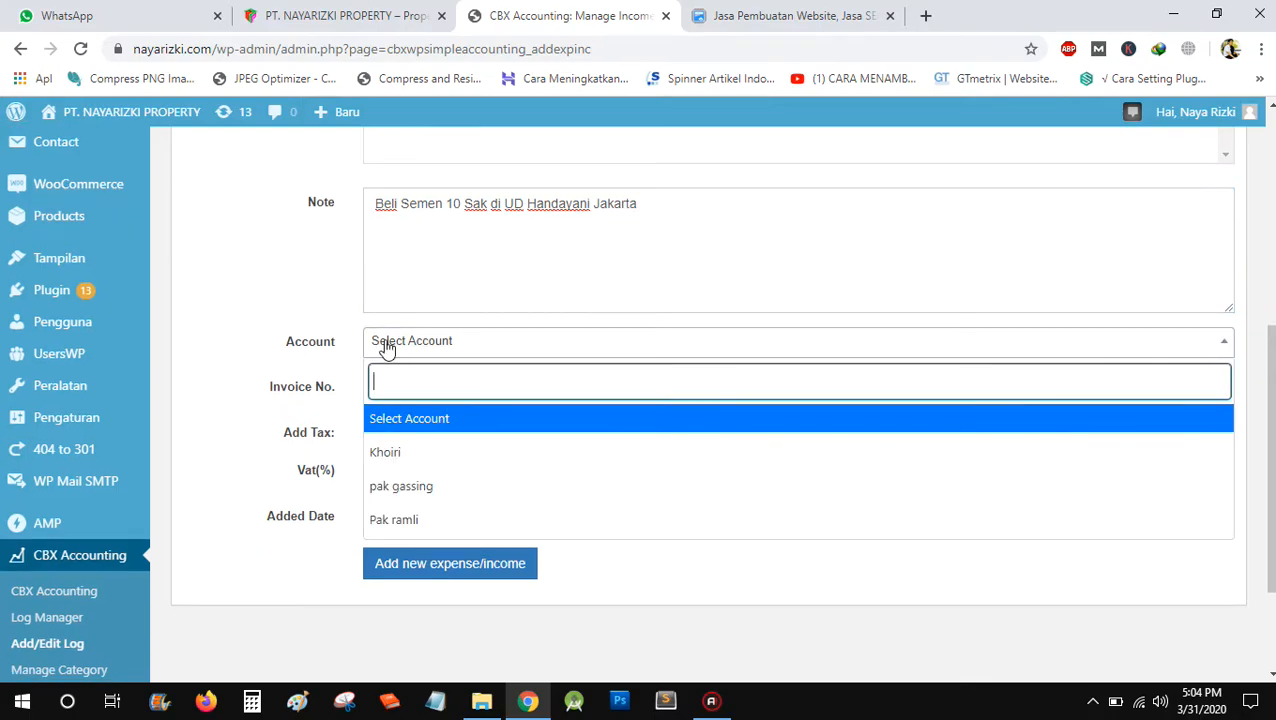
{"action": "left_click", "coordinate": [425, 463]}
{"action": "scroll", "coordinate": [250, 420], "scroll_direction": "down", "scroll_amount": 1}
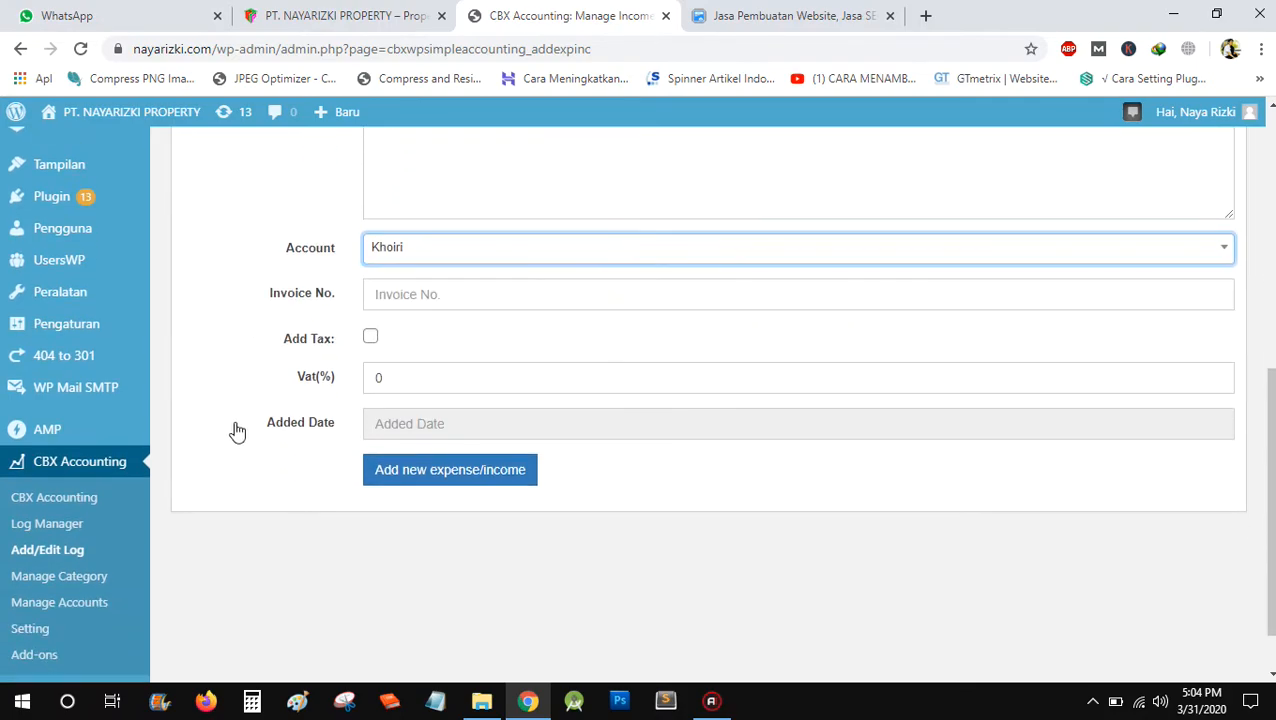
{"action": "left_click", "coordinate": [225, 525]}
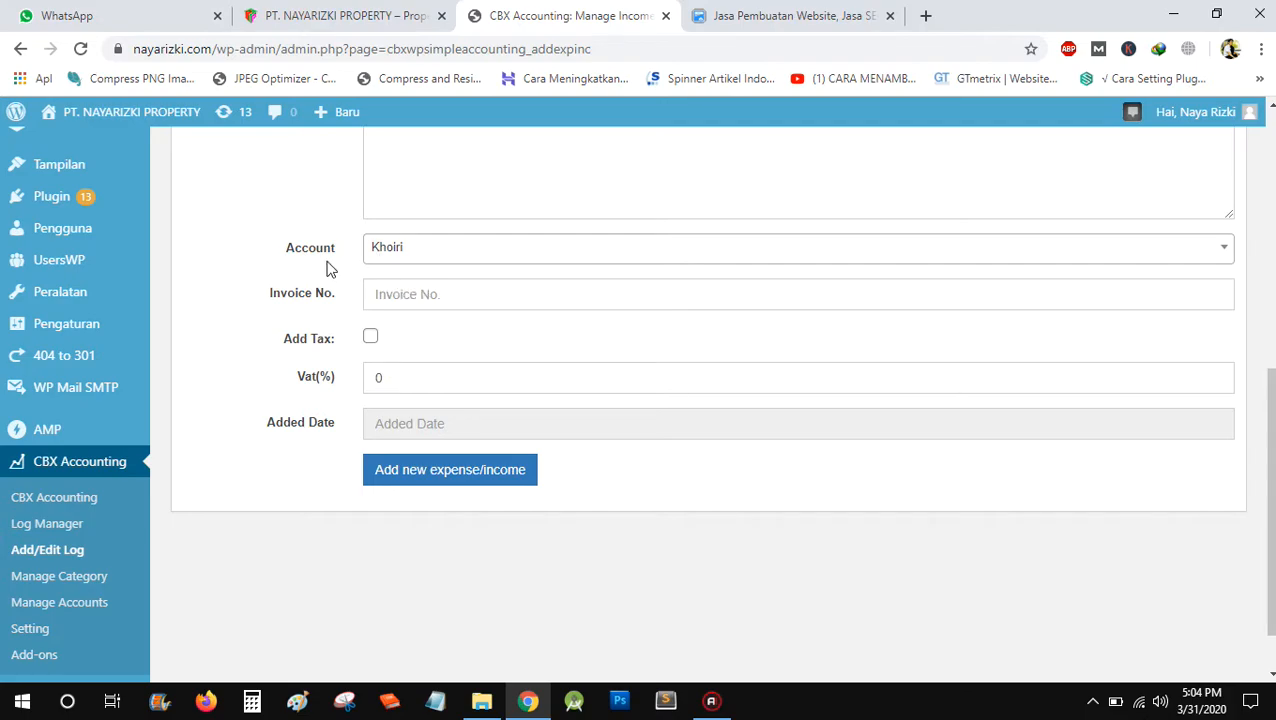
- Review the expense form's title, amount, currency, type, category, note and account, along with the remaining empty fields
{"action": "scroll", "coordinate": [183, 435], "scroll_direction": "down", "scroll_amount": 1}
{"action": "scroll", "coordinate": [183, 435], "scroll_direction": "down", "scroll_amount": 1}
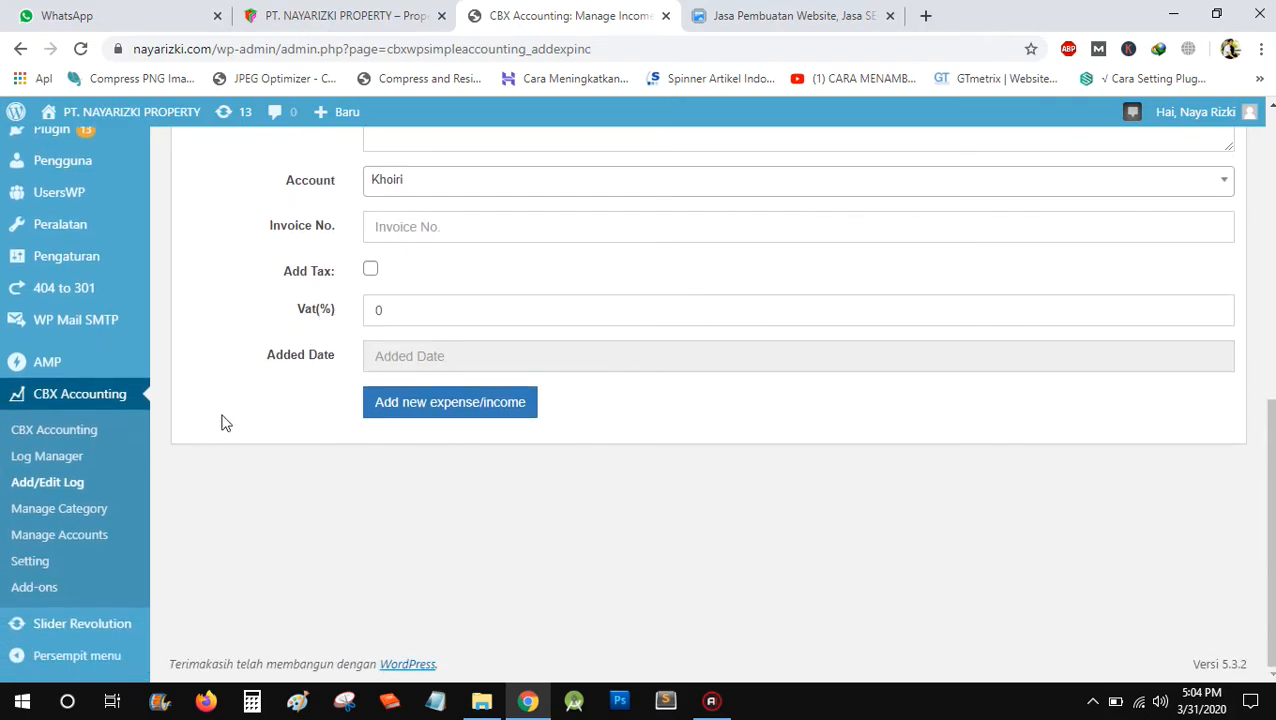
{"action": "scroll", "coordinate": [376, 206], "scroll_direction": "up", "scroll_amount": 2}
{"action": "scroll", "coordinate": [380, 220], "scroll_direction": "up", "scroll_amount": 2}
{"action": "scroll", "coordinate": [384, 250], "scroll_direction": "down", "scroll_amount": 2}
{"action": "scroll", "coordinate": [386, 258], "scroll_direction": "up", "scroll_amount": 3}
{"action": "scroll", "coordinate": [385, 268], "scroll_direction": "down", "scroll_amount": 4}
{"action": "scroll", "coordinate": [312, 278], "scroll_direction": "up", "scroll_amount": 1}
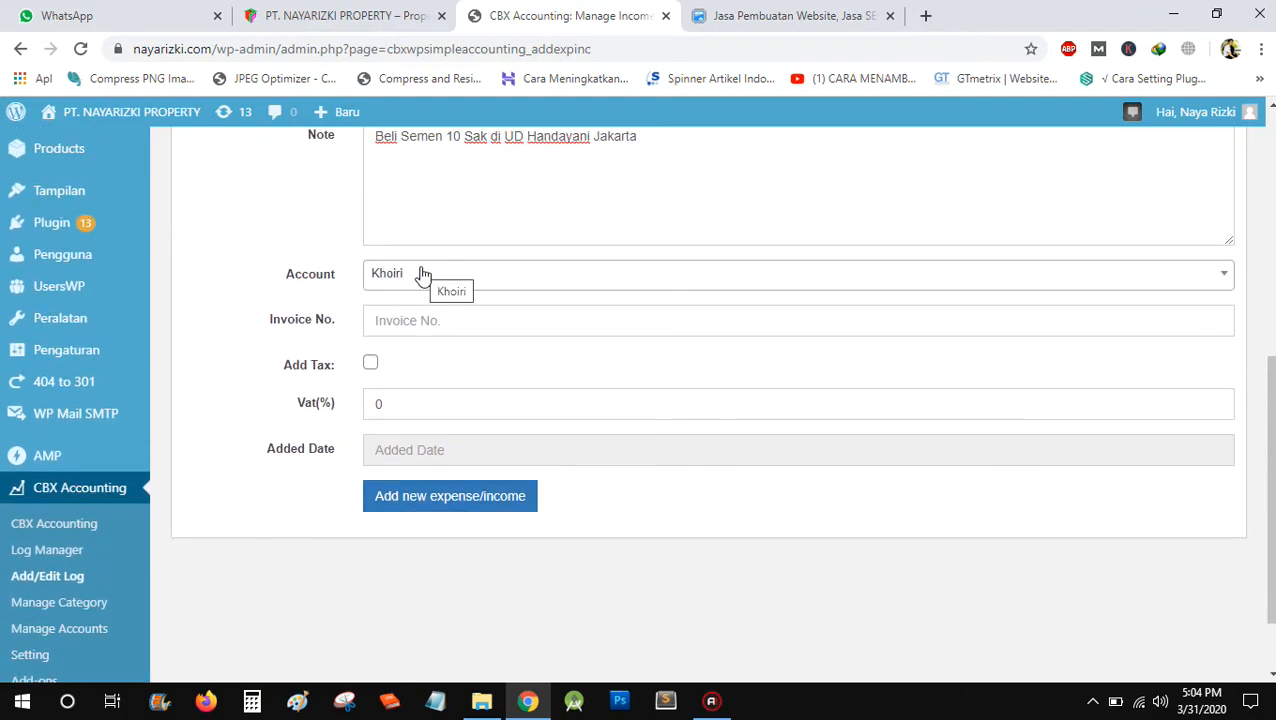
{"action": "scroll", "coordinate": [372, 278], "scroll_direction": "up", "scroll_amount": 2}
{"action": "scroll", "coordinate": [372, 278], "scroll_direction": "up", "scroll_amount": 4}
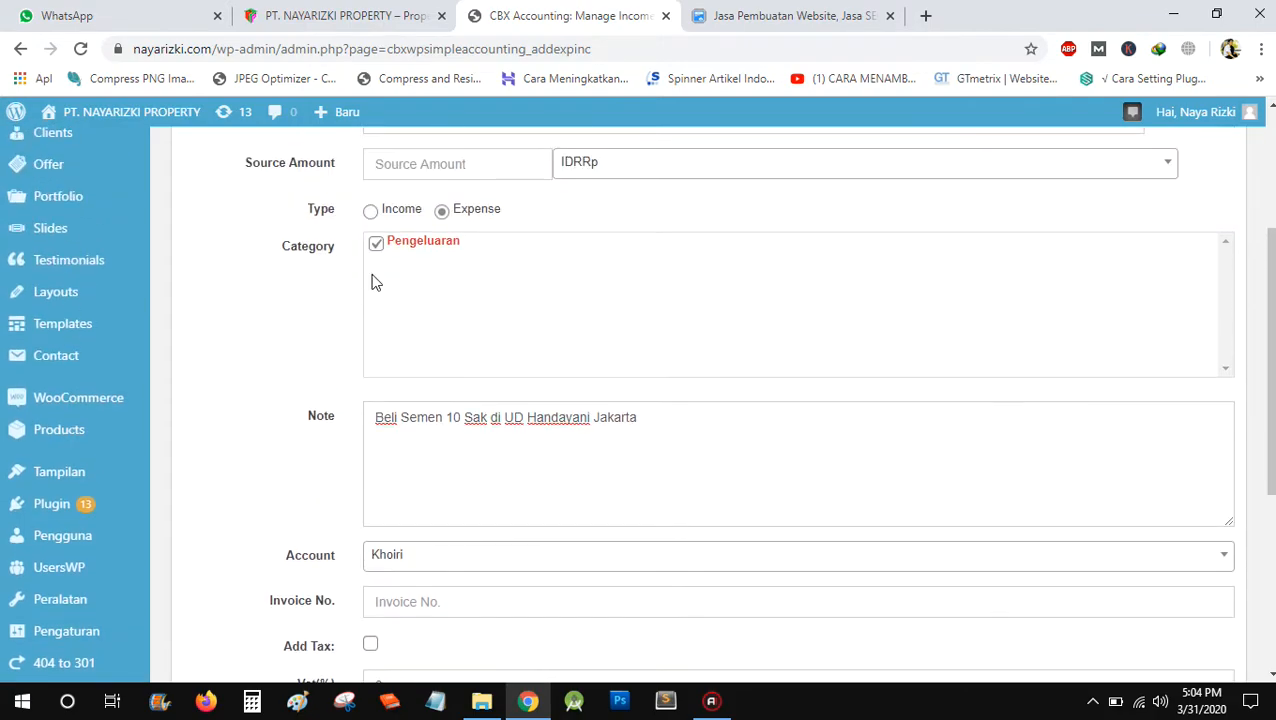
{"action": "scroll", "coordinate": [372, 278], "scroll_direction": "down", "scroll_amount": 2}
{"action": "scroll", "coordinate": [372, 282], "scroll_direction": "up", "scroll_amount": 1}
{"action": "scroll", "coordinate": [372, 282], "scroll_direction": "down", "scroll_amount": 3}
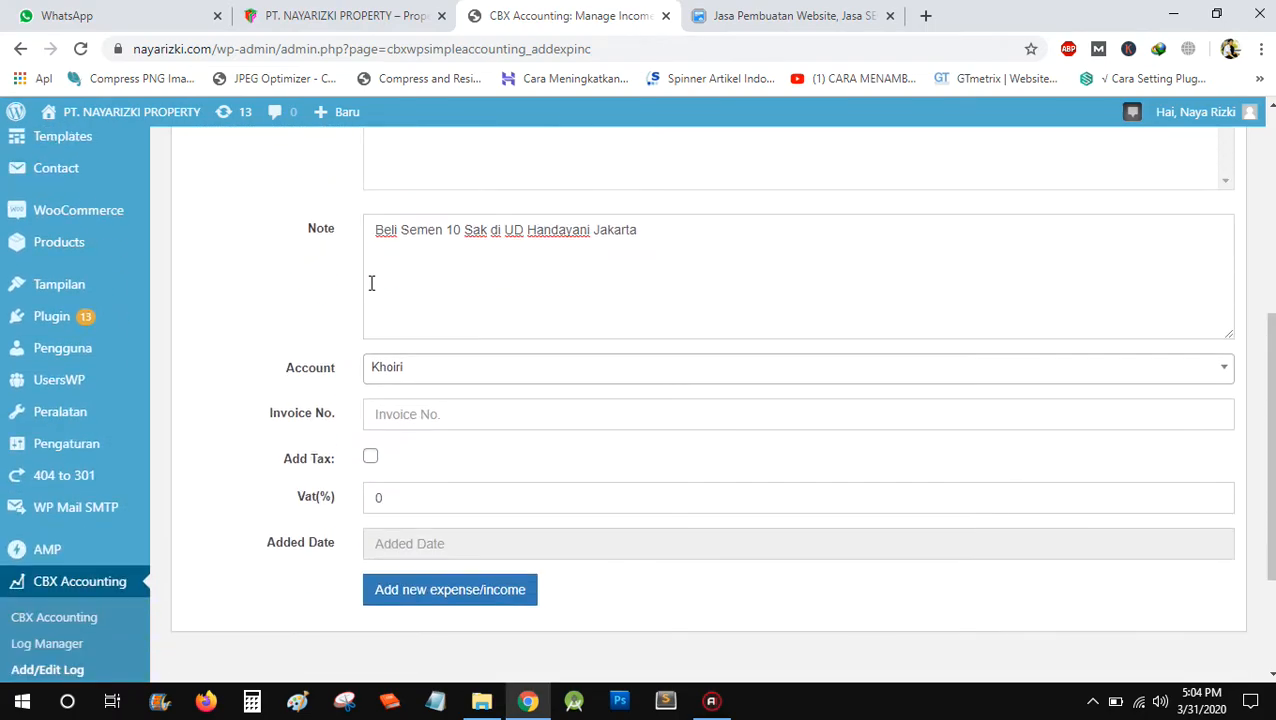
{"action": "scroll", "coordinate": [372, 282], "scroll_direction": "up", "scroll_amount": 4}
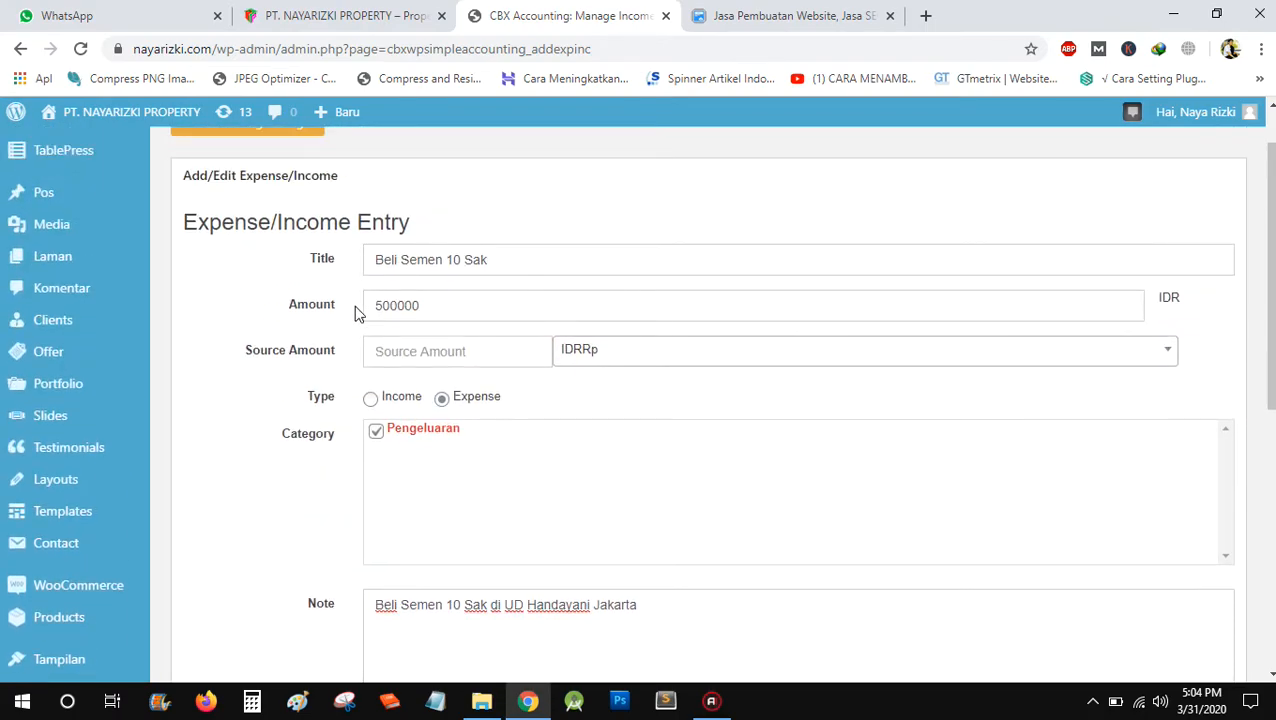
{"action": "scroll", "coordinate": [356, 319], "scroll_direction": "down", "scroll_amount": 1}
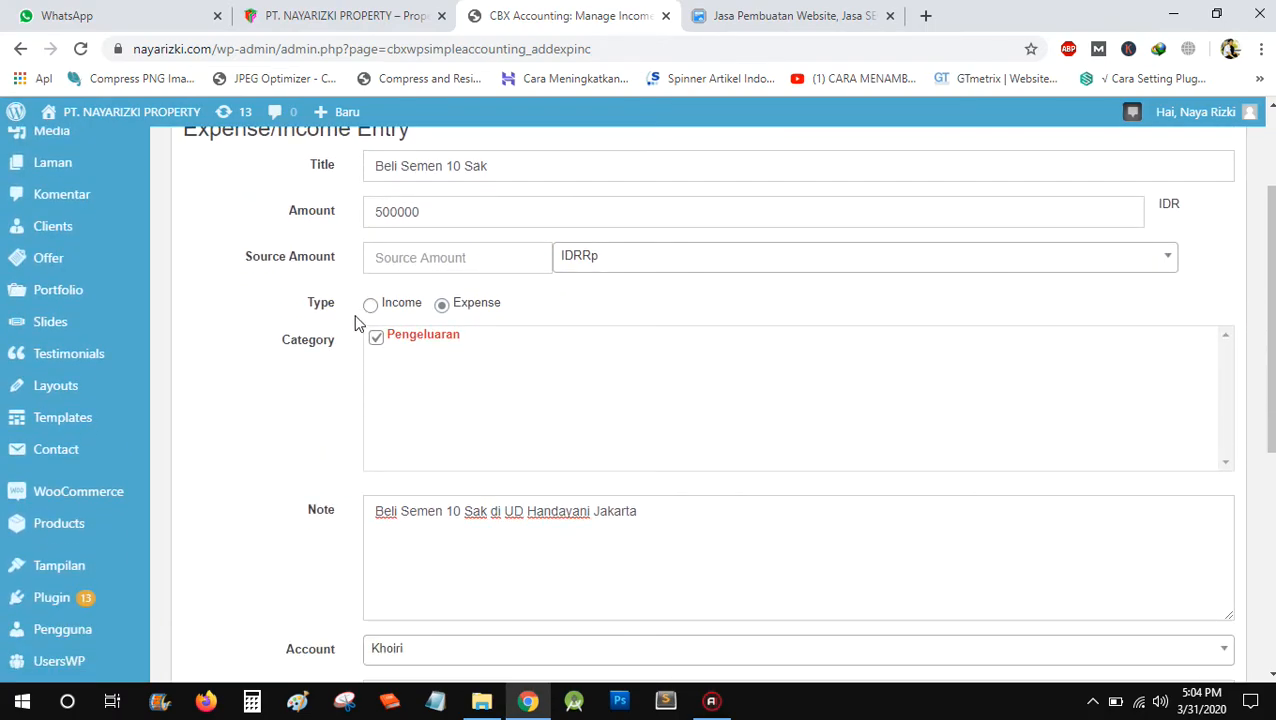
{"action": "scroll", "coordinate": [356, 319], "scroll_direction": "down", "scroll_amount": 3}
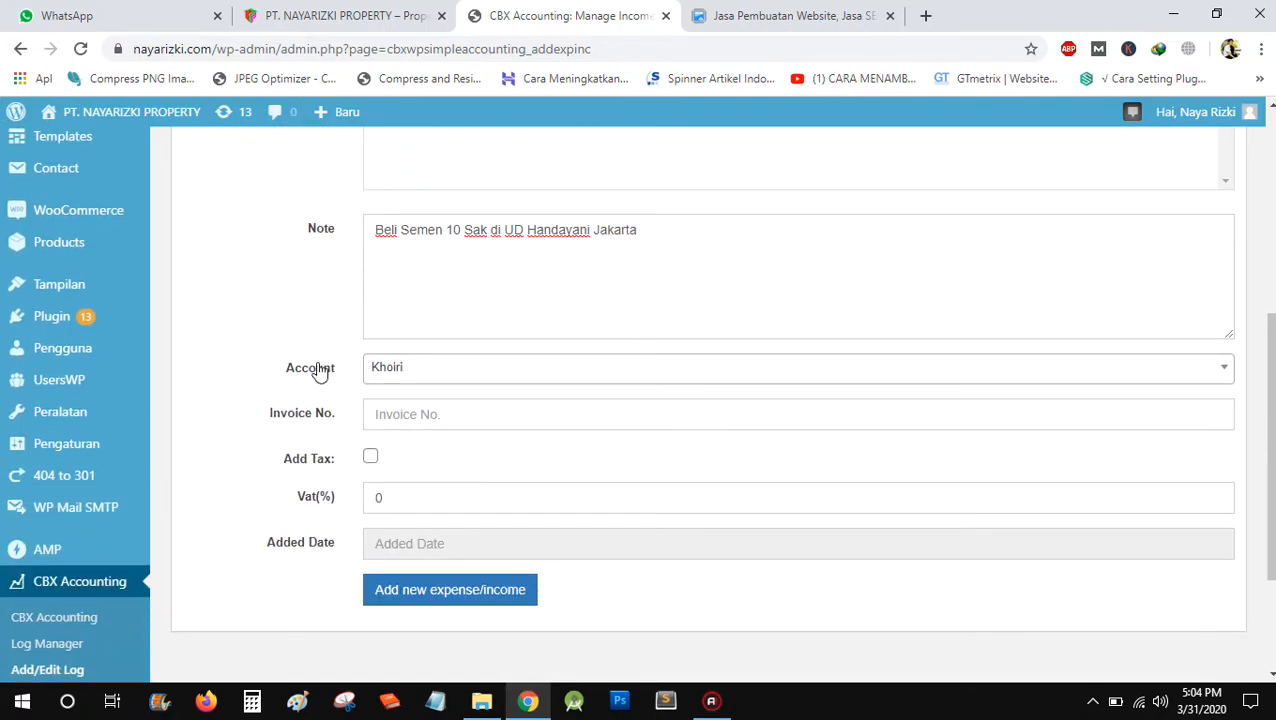
{"action": "scroll", "coordinate": [318, 371], "scroll_direction": "up", "scroll_amount": 5}
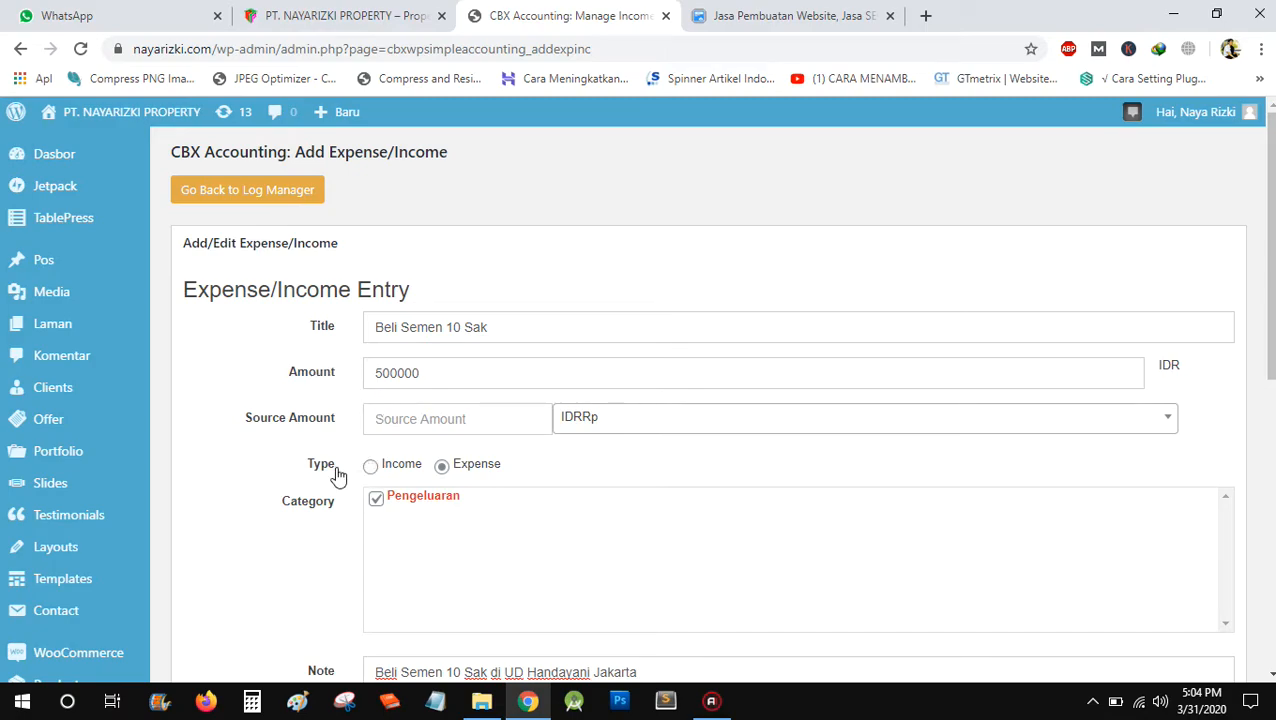
{"action": "scroll", "coordinate": [337, 477], "scroll_direction": "down", "scroll_amount": 4}
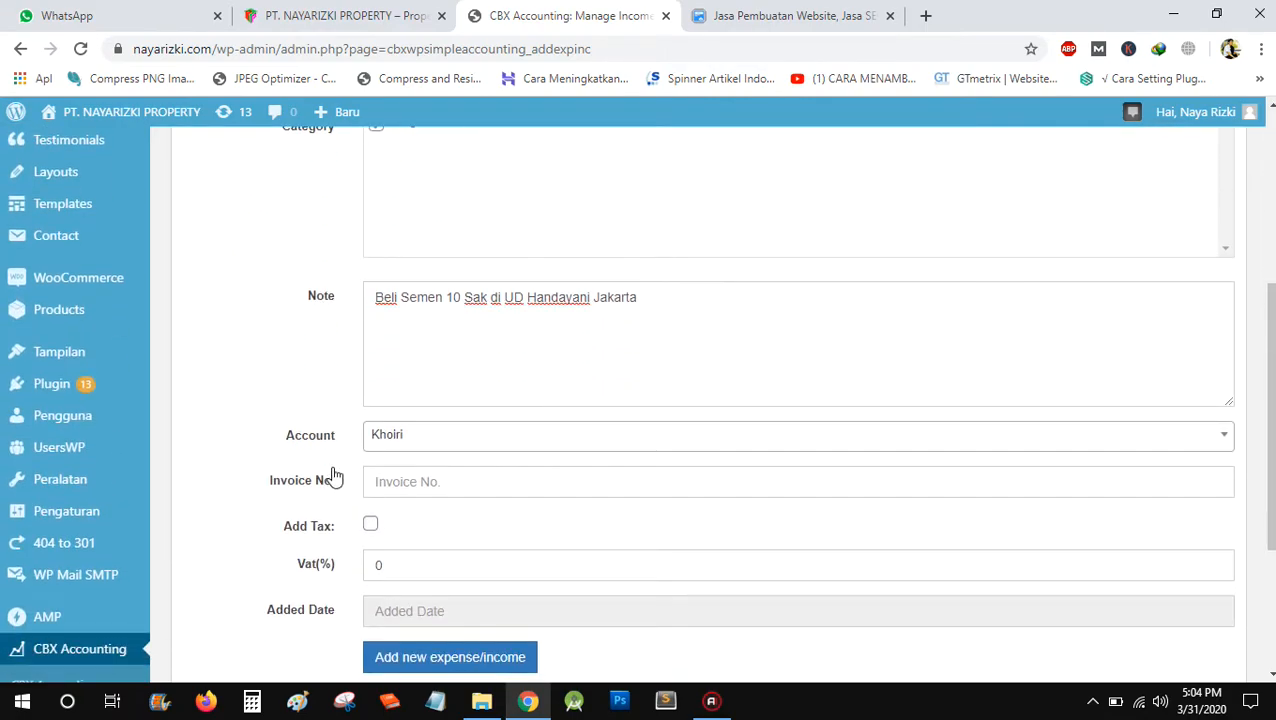
{"action": "scroll", "coordinate": [335, 478], "scroll_direction": "up", "scroll_amount": 2}
{"action": "scroll", "coordinate": [334, 477], "scroll_direction": "up", "scroll_amount": 1}
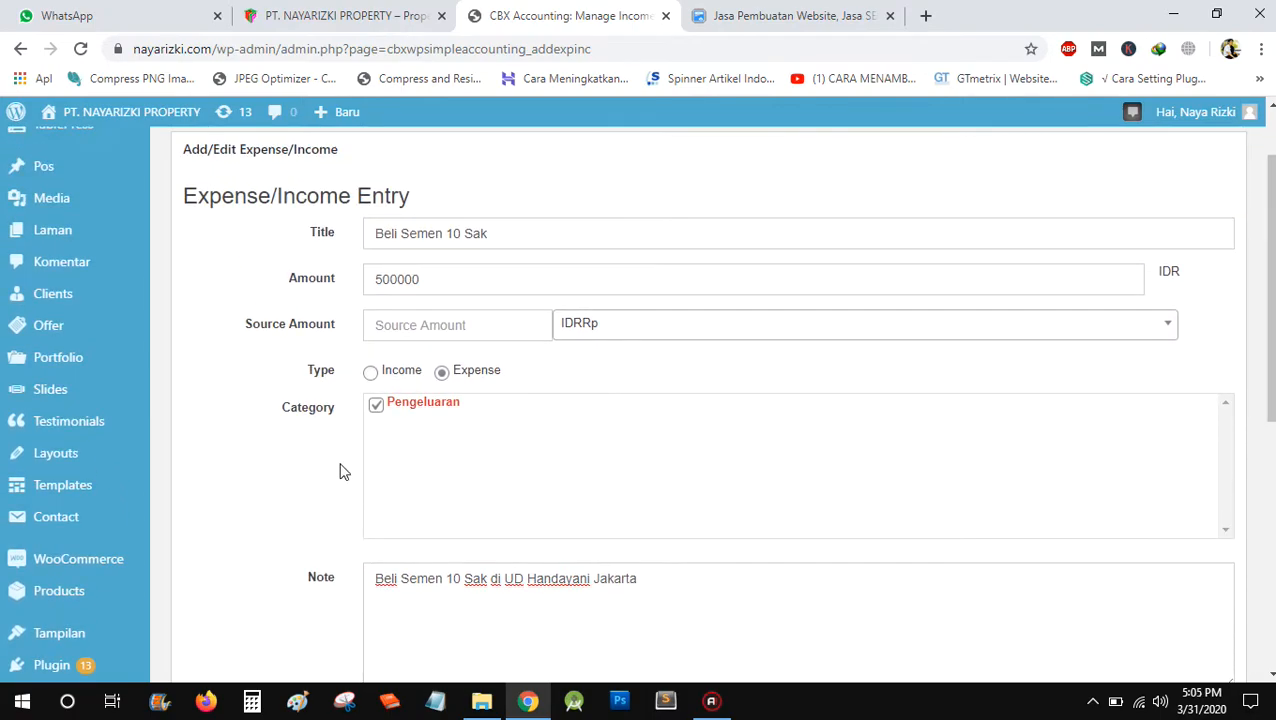
{"action": "scroll", "coordinate": [339, 471], "scroll_direction": "down", "scroll_amount": 2}
{"action": "scroll", "coordinate": [346, 464], "scroll_direction": "up", "scroll_amount": 1}
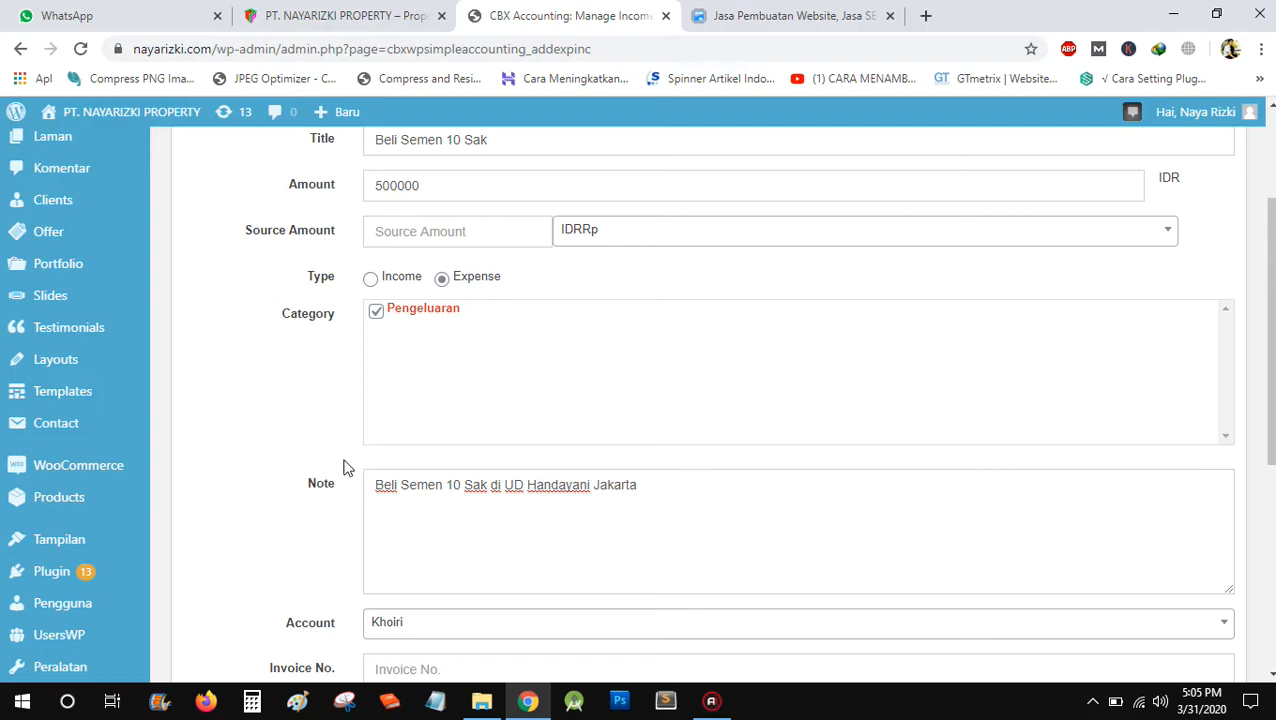
{"action": "scroll", "coordinate": [343, 467], "scroll_direction": "down", "scroll_amount": 5}
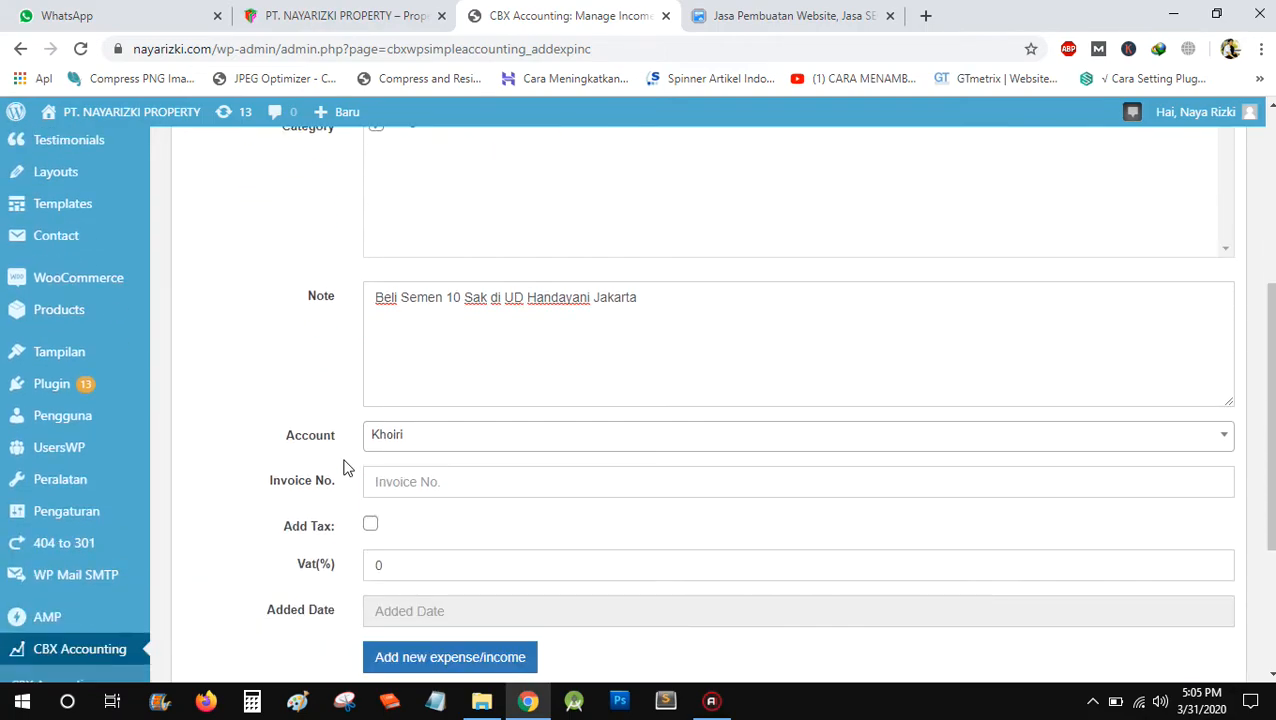
- Check the suggested entries for the Invoice No. field and leave it blank
{"action": "left_click", "coordinate": [414, 226]}
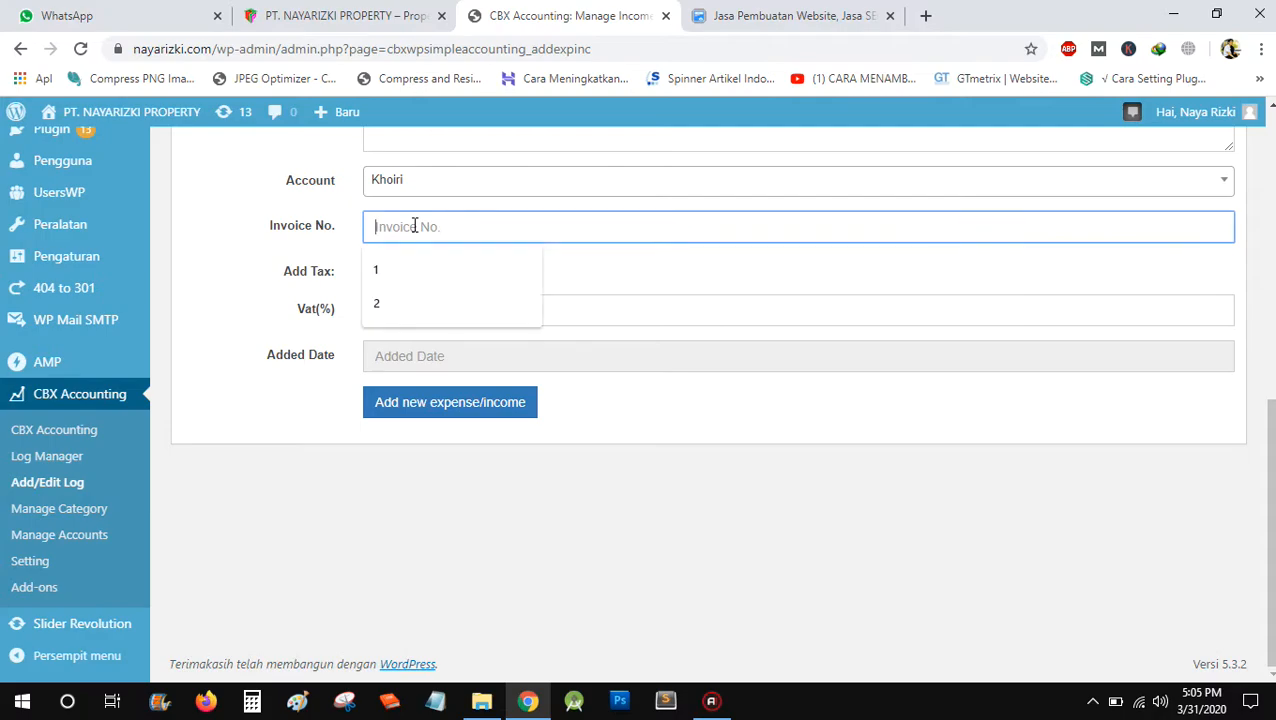
{"action": "left_click", "coordinate": [240, 250]}
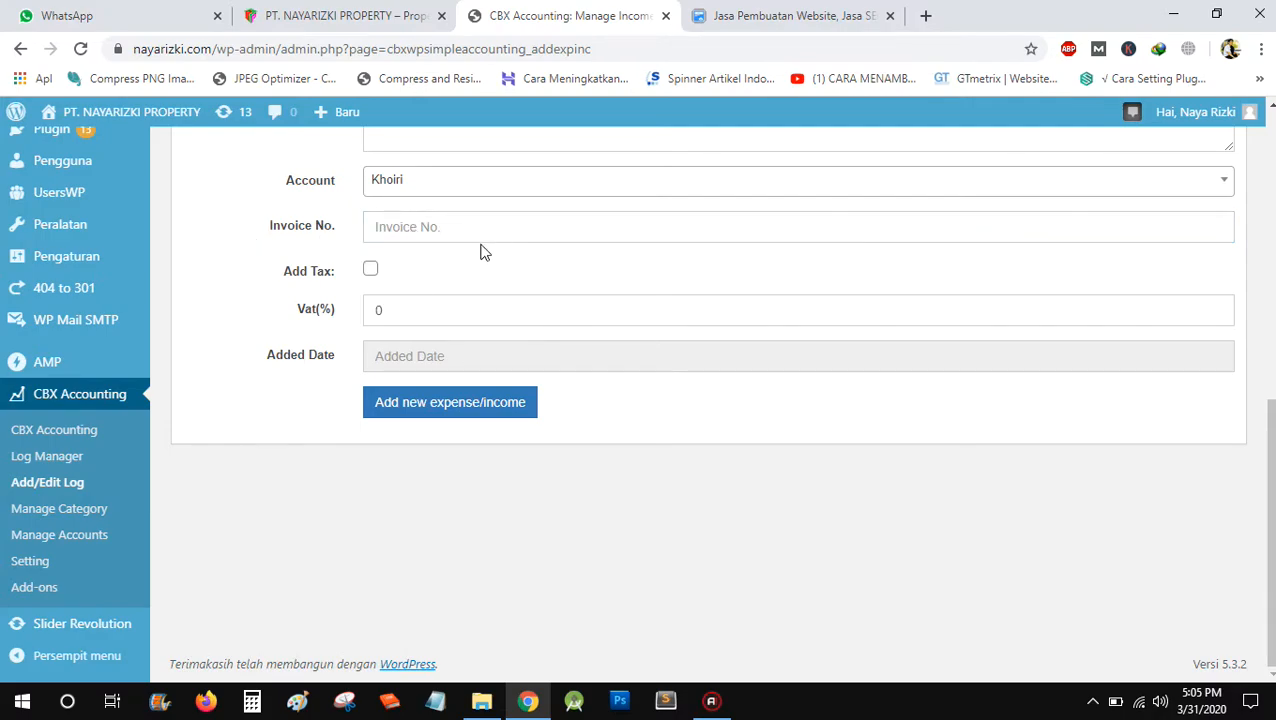
{"action": "left_click", "coordinate": [441, 226]}
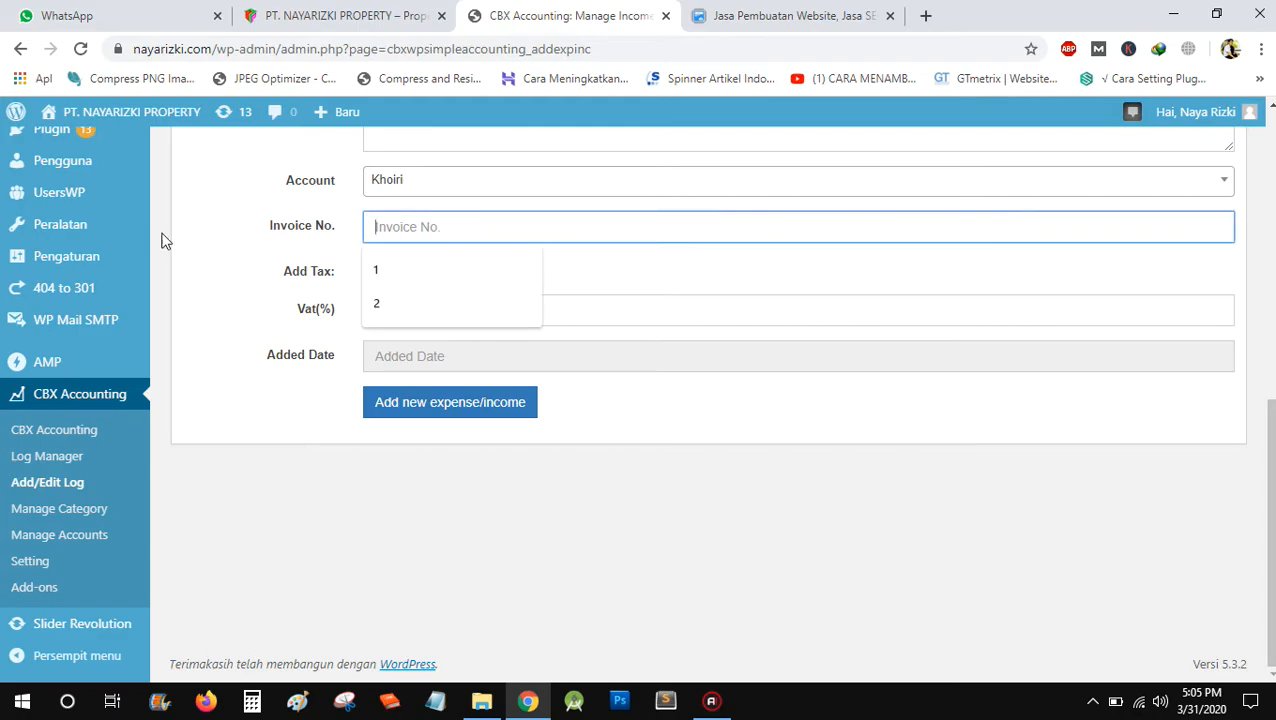
{"action": "left_click", "coordinate": [258, 244]}
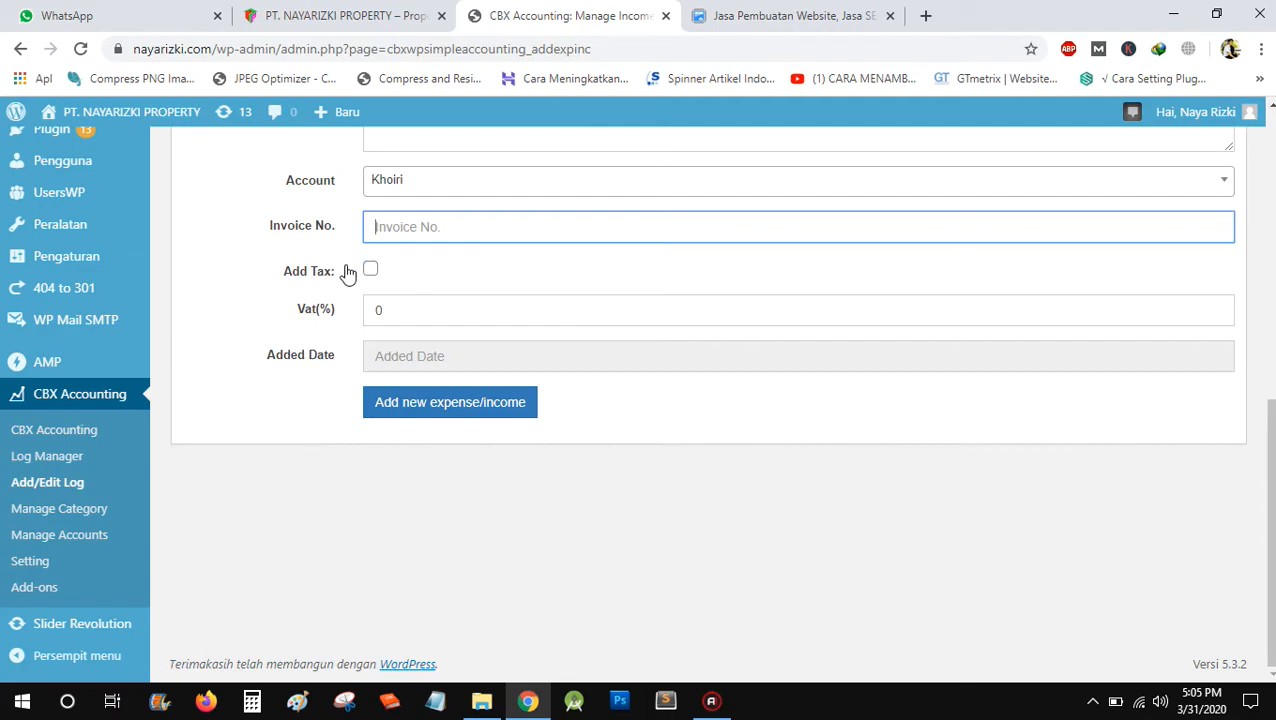
- Set the entry's added date to 30 March 2020 at 09:00 AM
{"action": "left_click", "coordinate": [418, 356]}
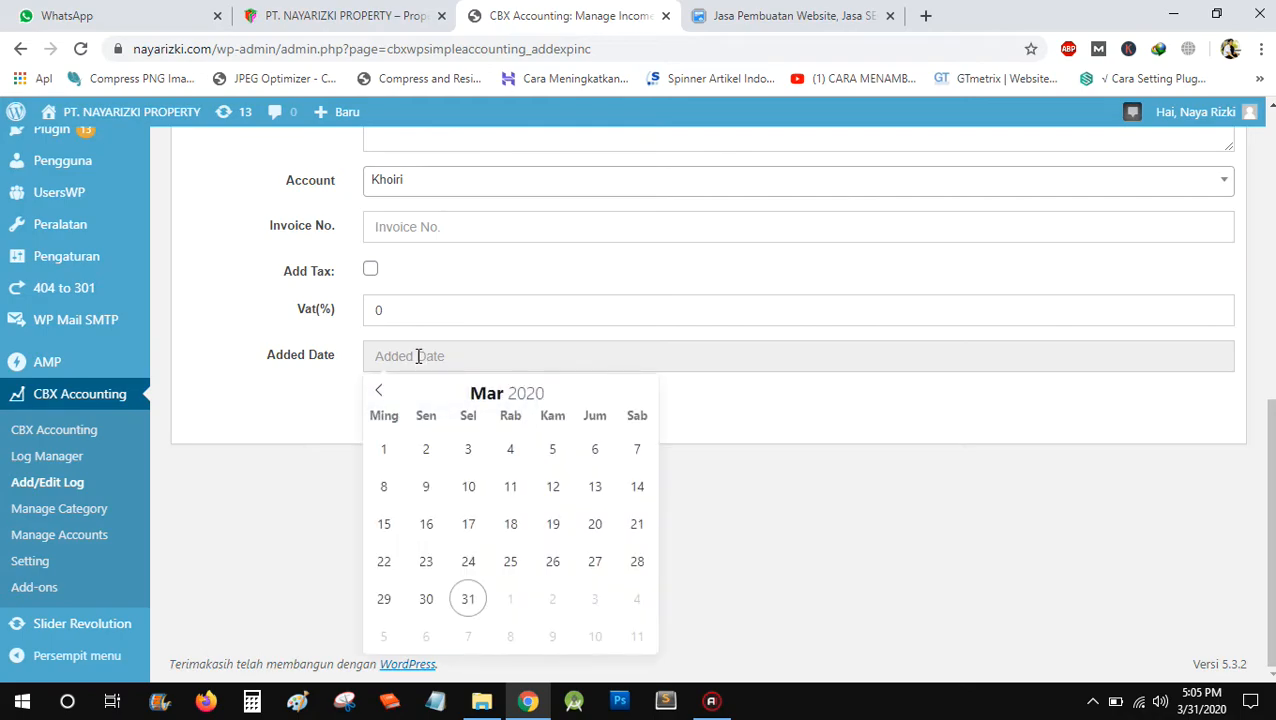
{"action": "left_click", "coordinate": [430, 599]}
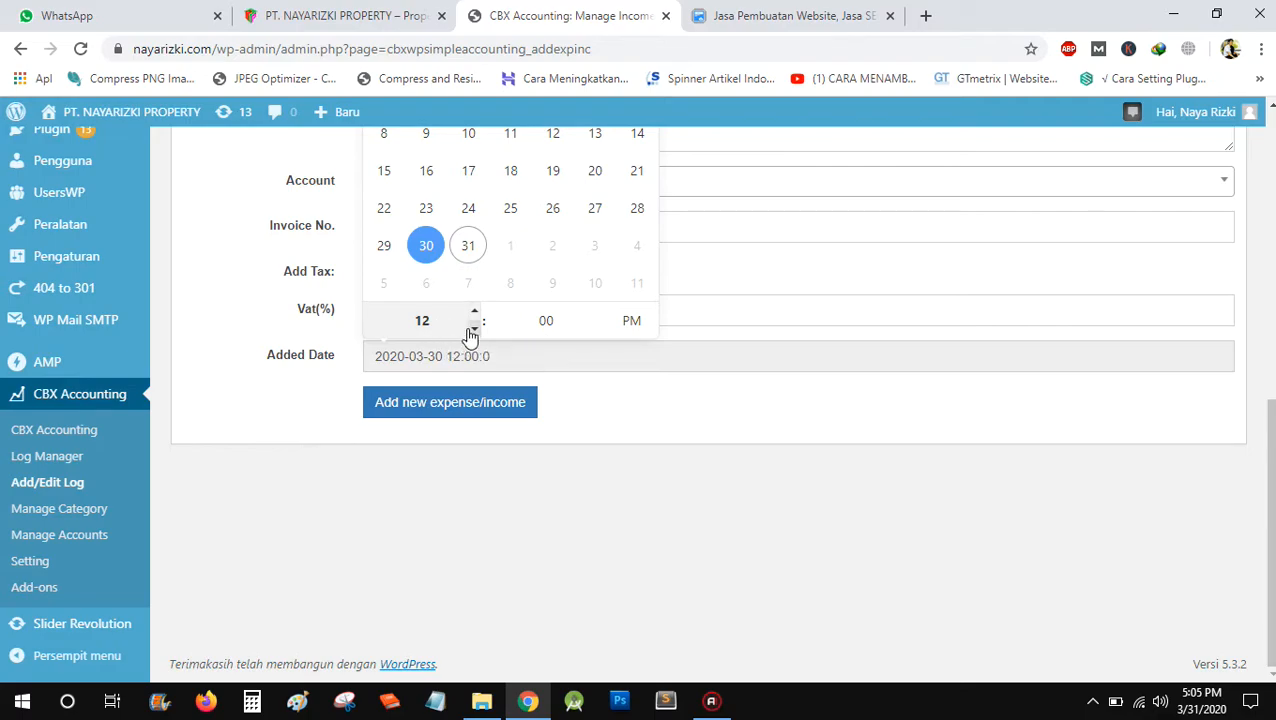
{"action": "left_click", "coordinate": [473, 331]}
{"action": "left_click", "coordinate": [473, 331]}
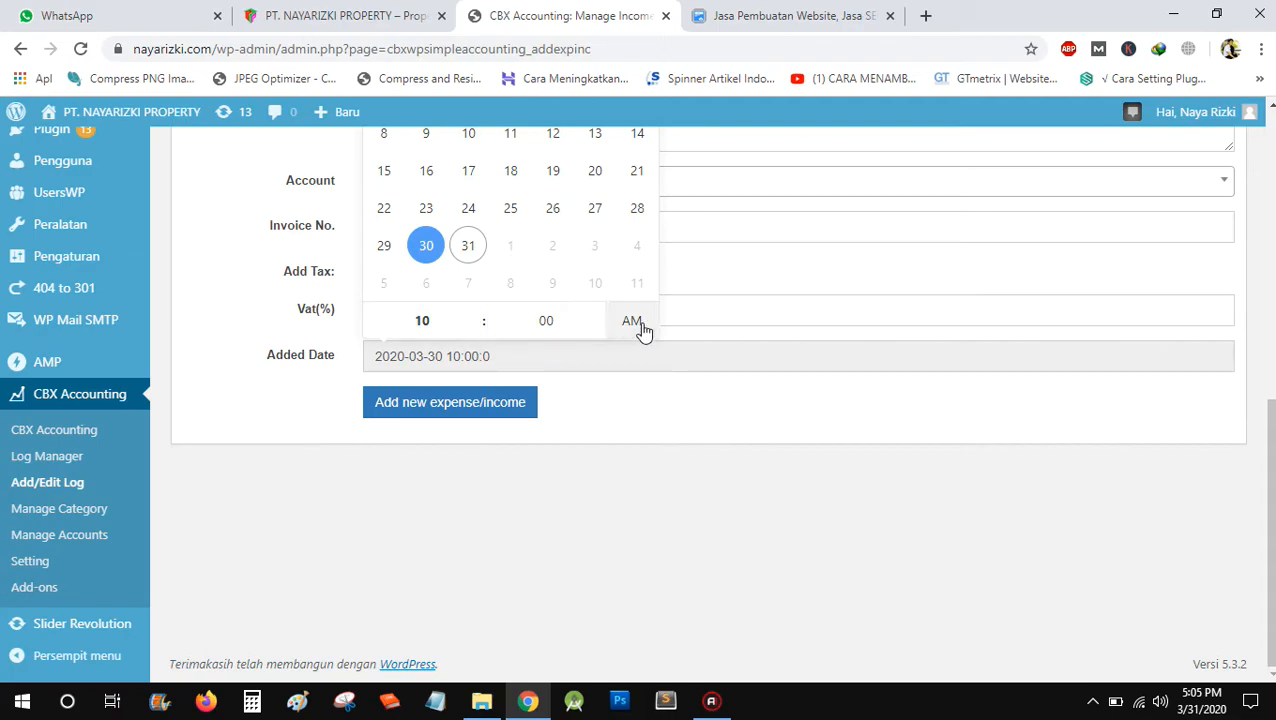
{"action": "left_click", "coordinate": [473, 332]}
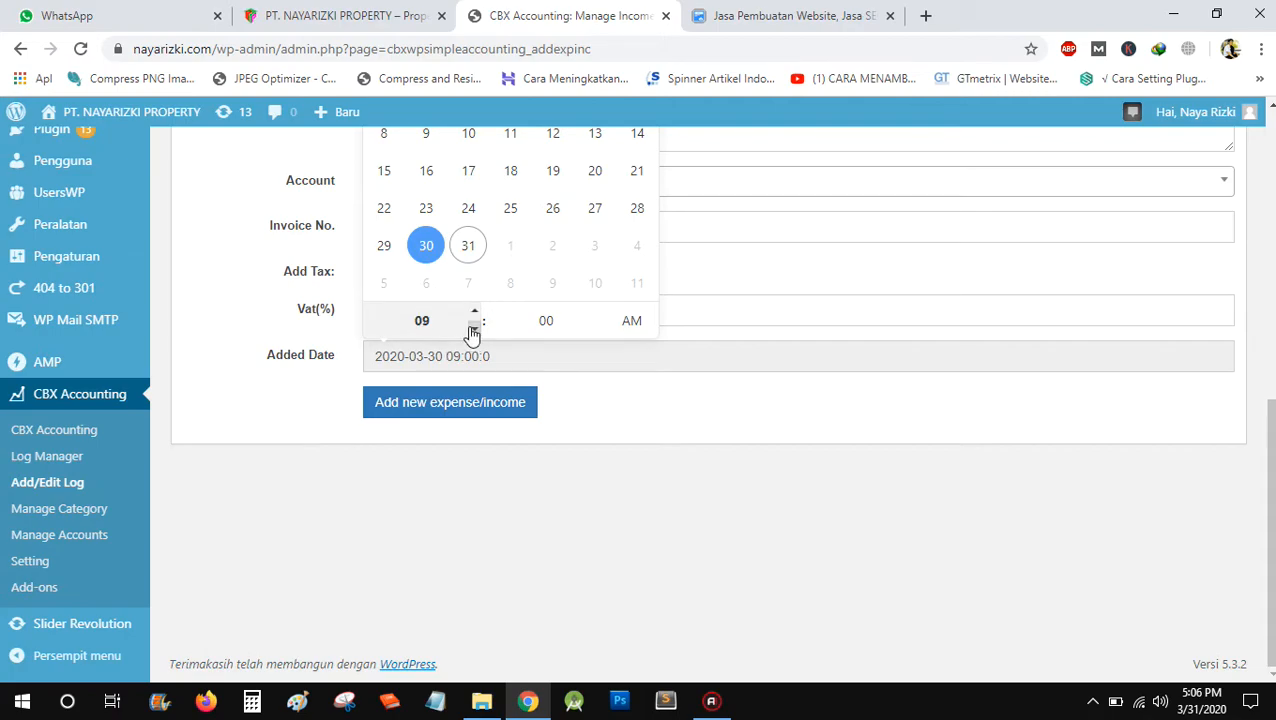
- Adjust the added time to 08:00 AM and close the date picker
{"action": "left_click", "coordinate": [598, 312]}
{"action": "left_click", "coordinate": [598, 312]}
{"action": "left_click", "coordinate": [598, 312]}
{"action": "left_click", "coordinate": [598, 312]}
{"action": "left_click", "coordinate": [598, 312]}
{"action": "left_click", "coordinate": [597, 329]}
{"action": "left_click", "coordinate": [597, 329]}
{"action": "left_click", "coordinate": [597, 329]}
{"action": "left_click", "coordinate": [597, 329]}
{"action": "left_click", "coordinate": [597, 329]}
{"action": "left_click", "coordinate": [597, 329]}
{"action": "left_click", "coordinate": [598, 312]}
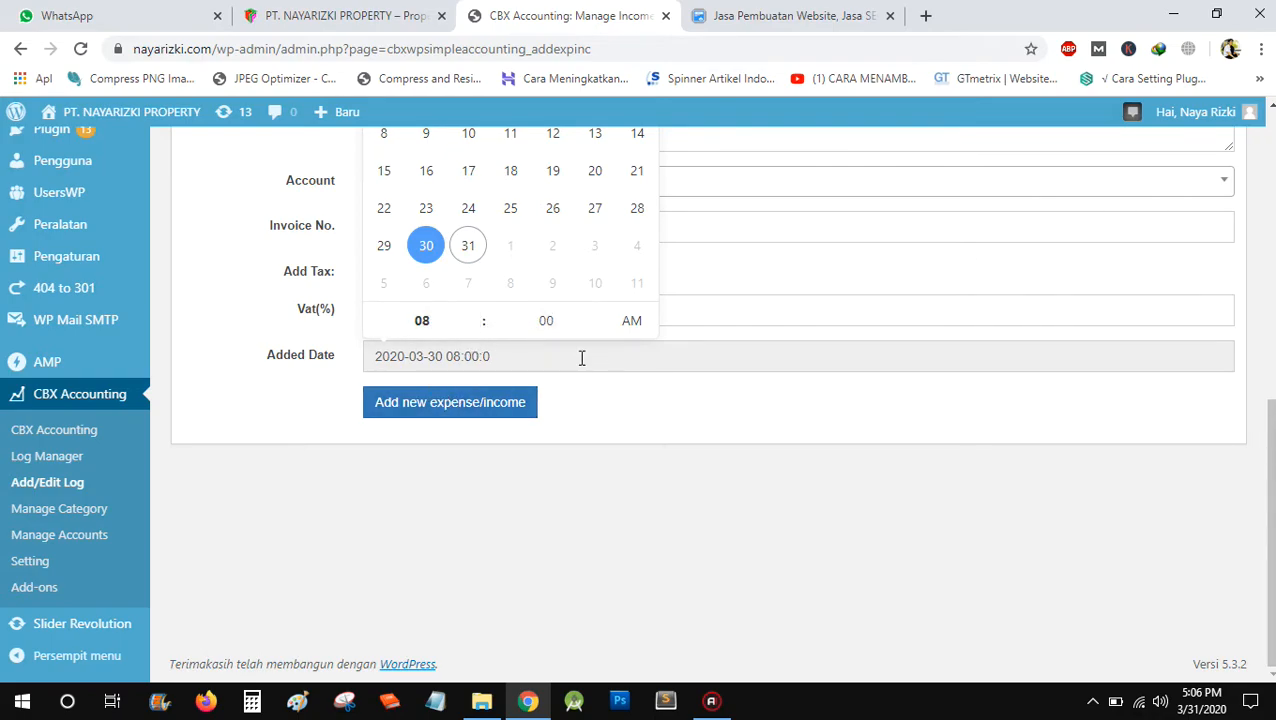
{"action": "left_click", "coordinate": [604, 421]}
- Check the completed expense form, add it as a new entry, and look over the saved record
{"action": "scroll", "coordinate": [545, 403], "scroll_direction": "up", "scroll_amount": 2}
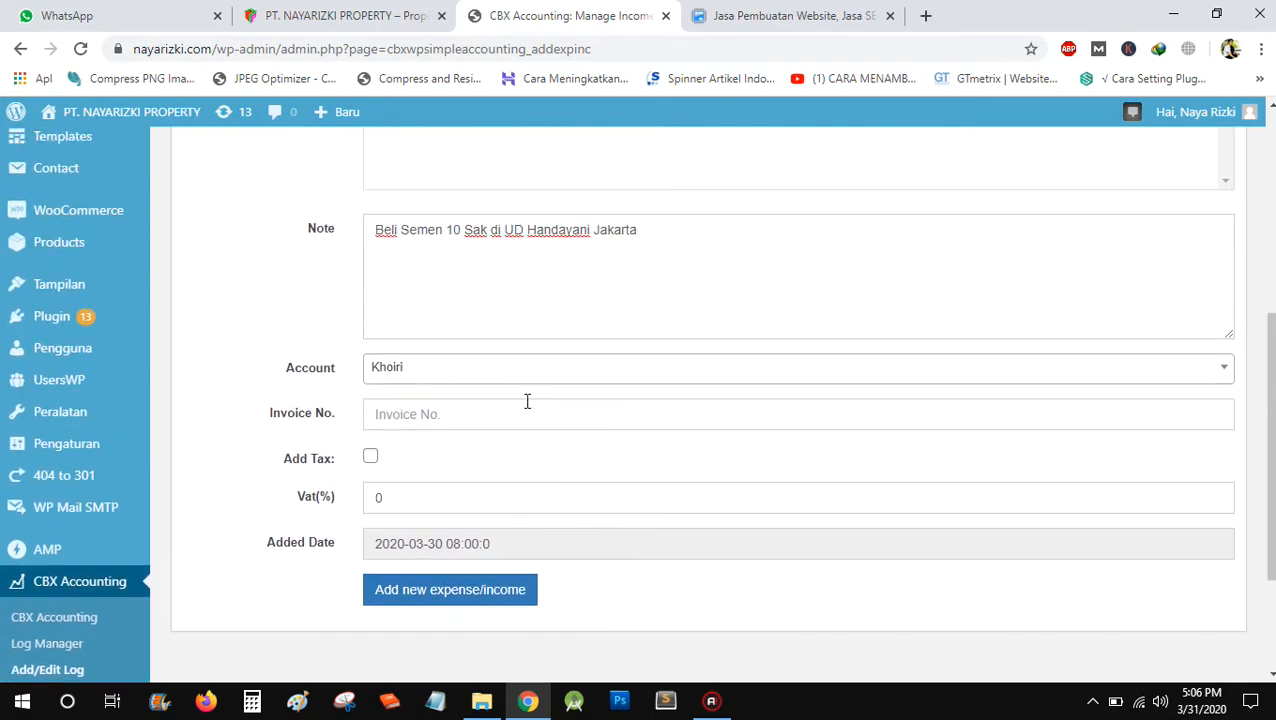
{"action": "scroll", "coordinate": [325, 450], "scroll_direction": "up", "scroll_amount": 4}
{"action": "scroll", "coordinate": [325, 484], "scroll_direction": "down", "scroll_amount": 3}
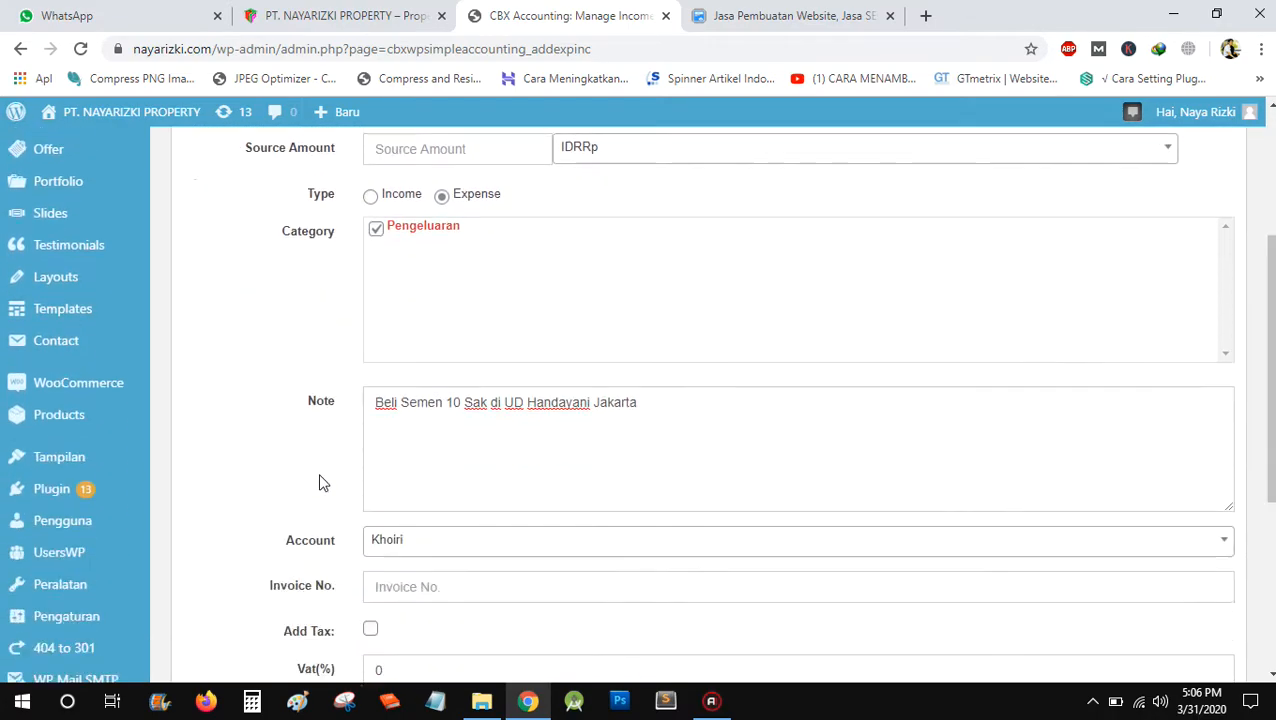
{"action": "scroll", "coordinate": [318, 453], "scroll_direction": "down", "scroll_amount": 4}
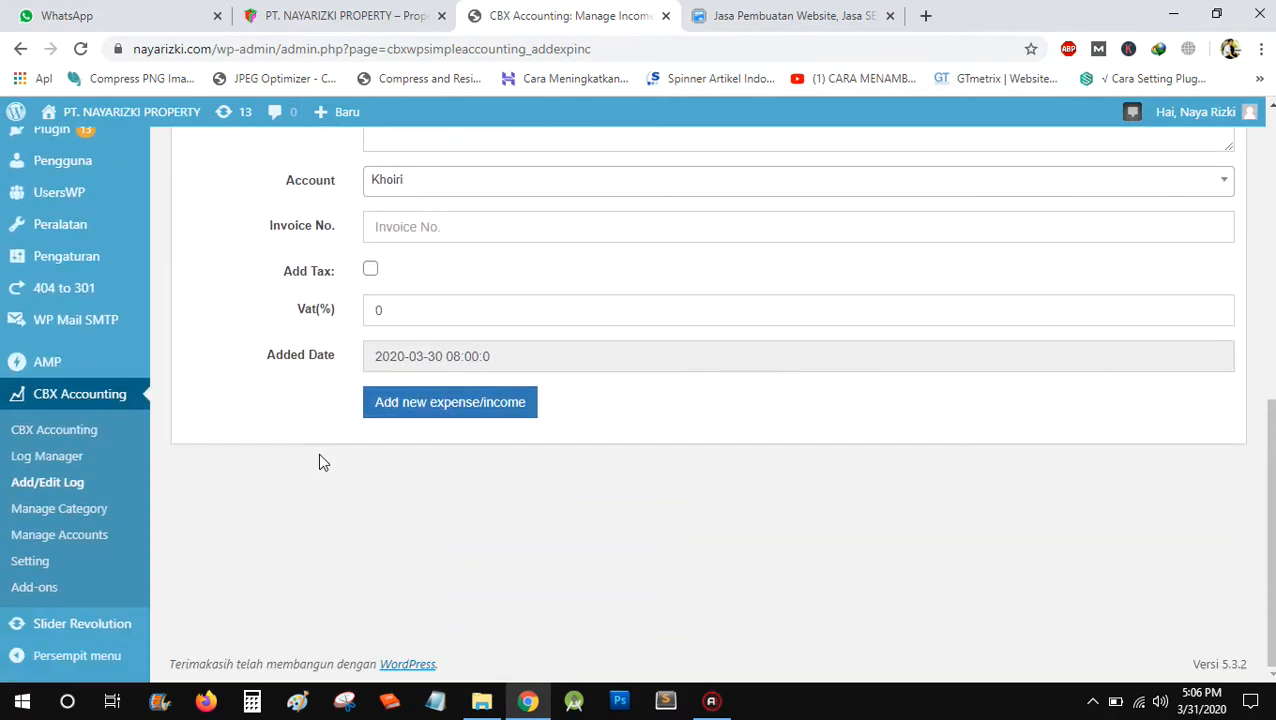
{"action": "left_click", "coordinate": [439, 418]}
{"action": "scroll", "coordinate": [355, 480], "scroll_direction": "up", "scroll_amount": 4}
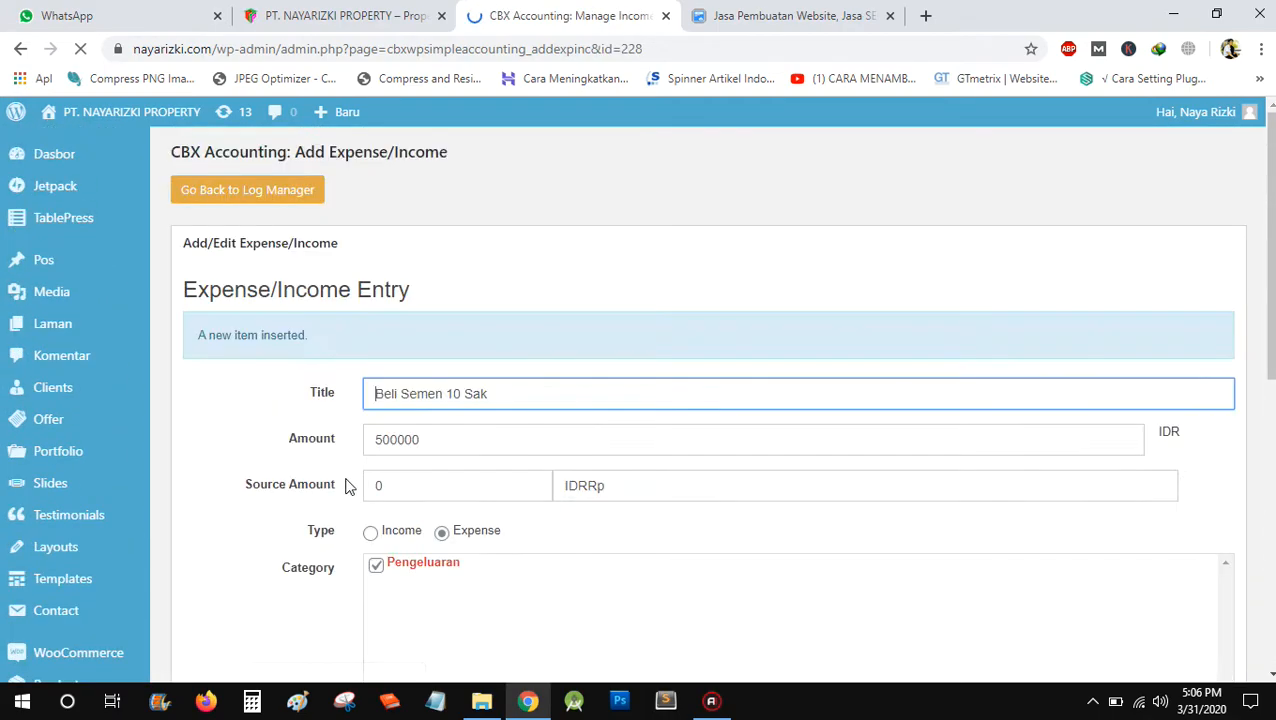
{"action": "scroll", "coordinate": [308, 492], "scroll_direction": "down", "scroll_amount": 5}
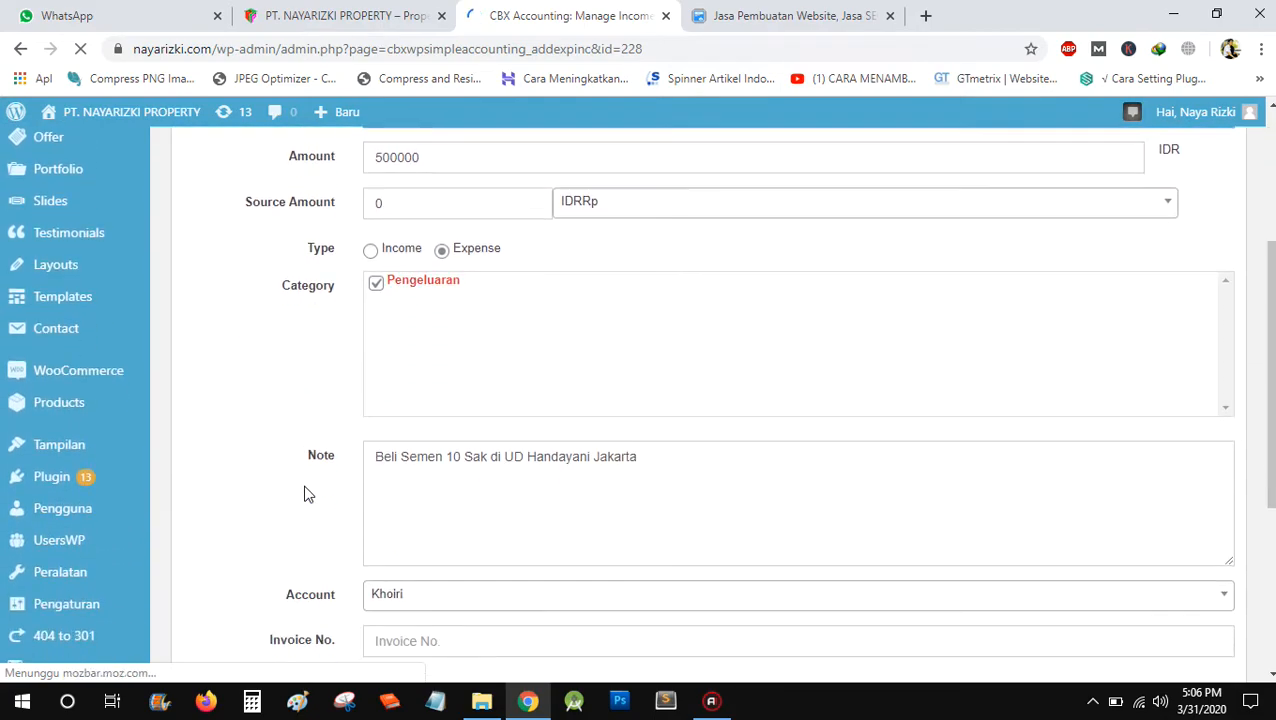
{"action": "scroll", "coordinate": [305, 496], "scroll_direction": "down", "scroll_amount": 1}
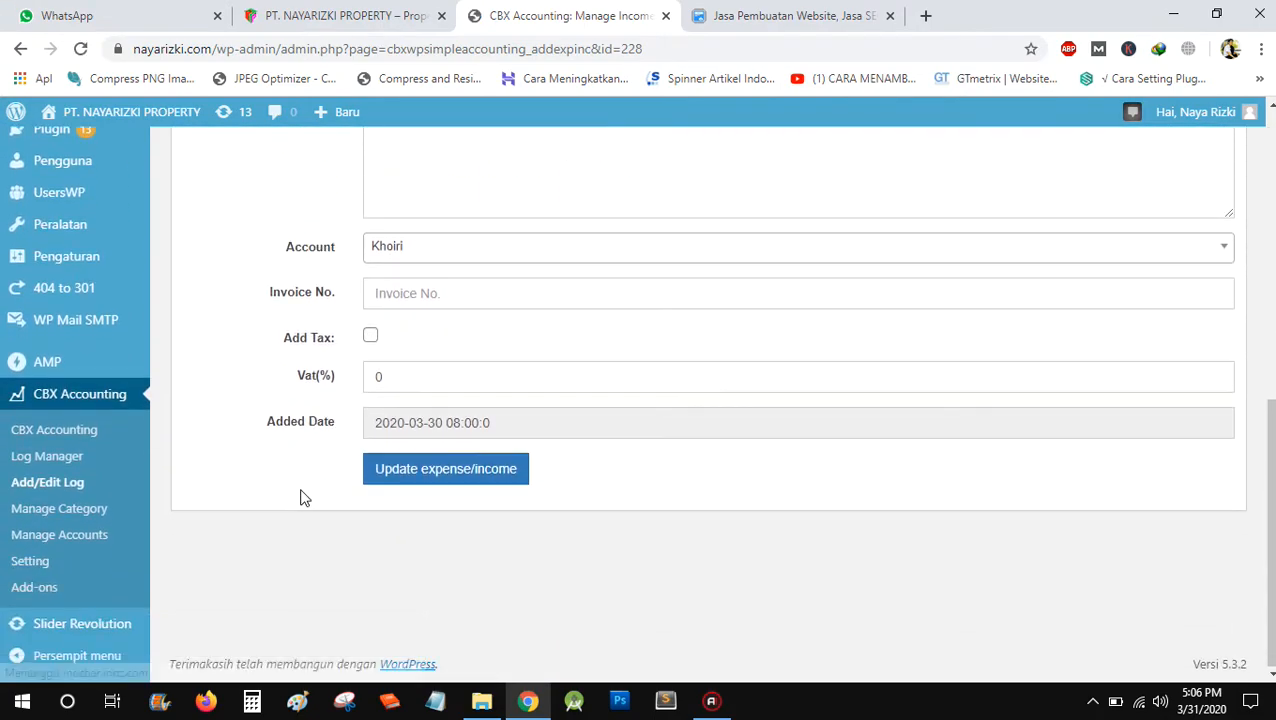
- Open the log list and view the Beli Semen 10 Sak entry's details in a new tab, comparing them with the list
{"action": "left_click", "coordinate": [50, 460]}
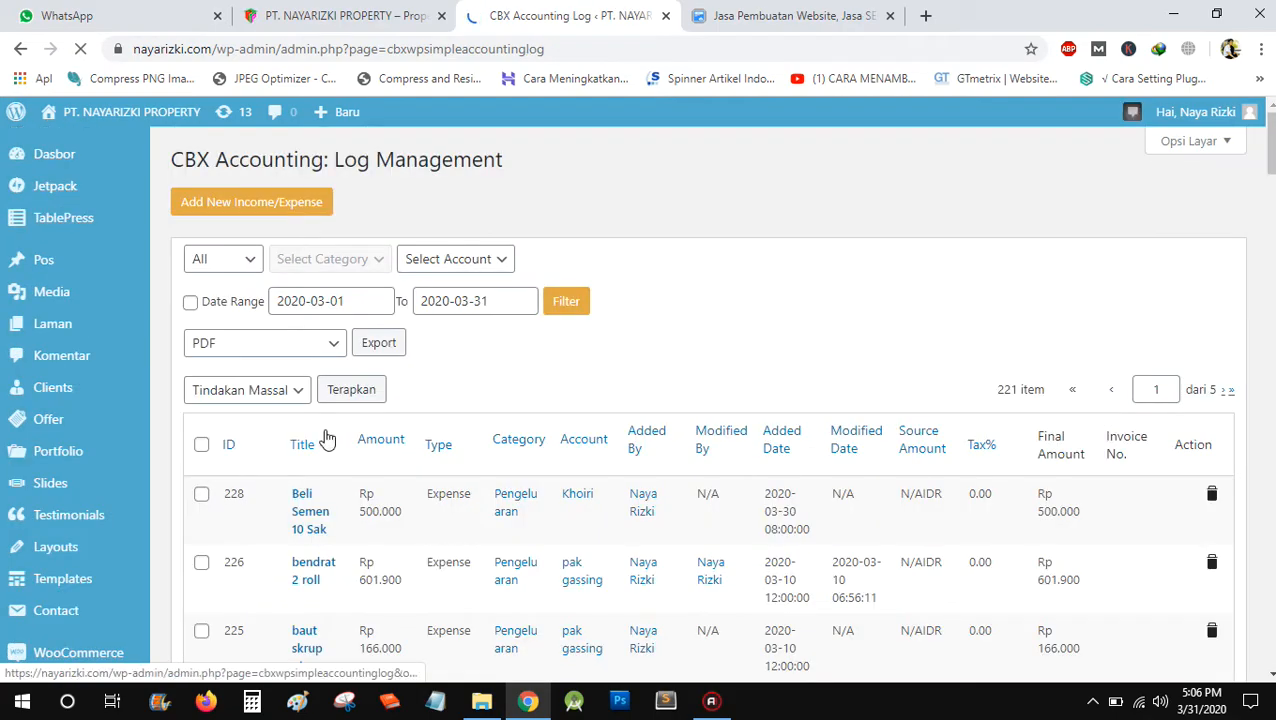
{"action": "scroll", "coordinate": [325, 438], "scroll_direction": "down", "scroll_amount": 1}
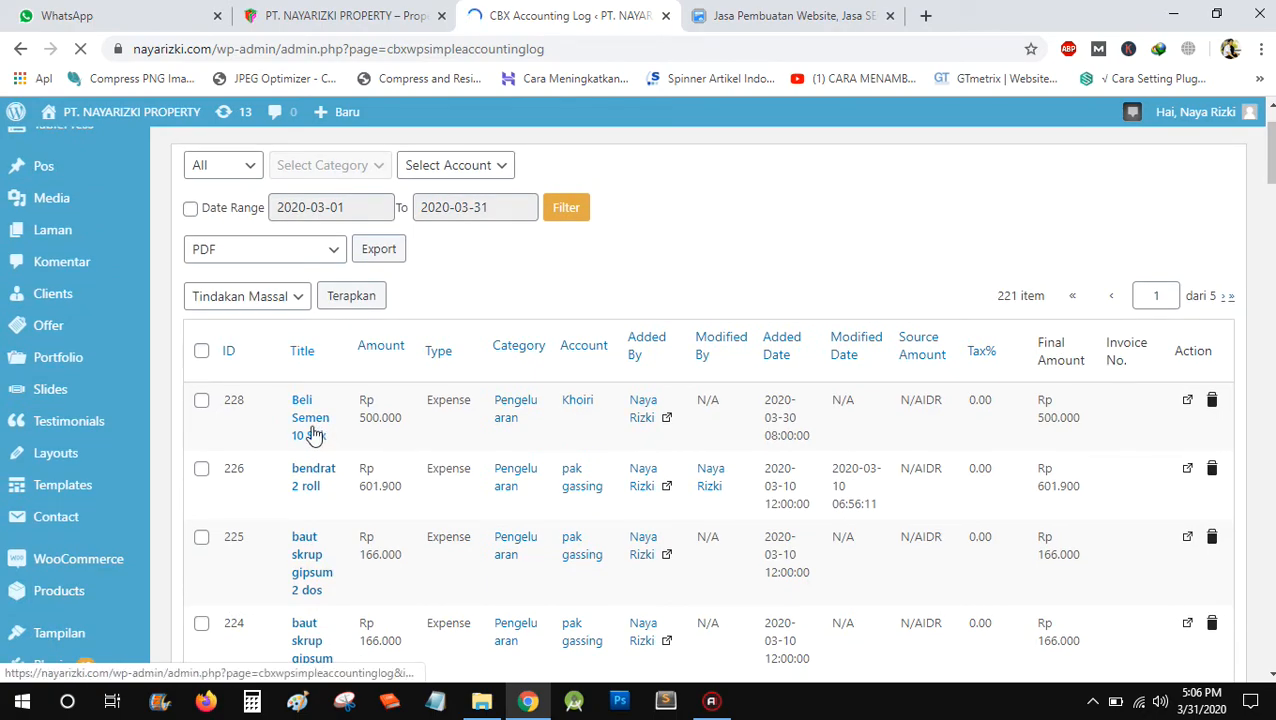
{"action": "right_click", "coordinate": [307, 424]}
{"action": "left_click", "coordinate": [320, 432]}
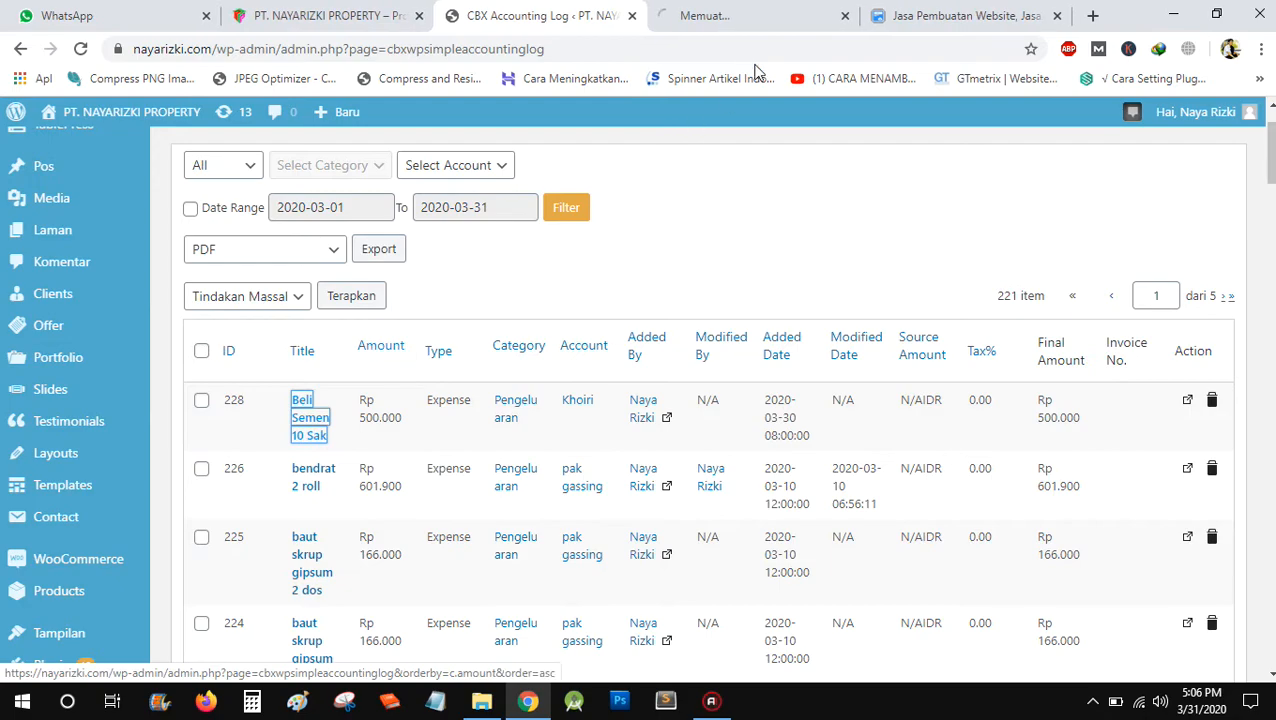
{"action": "left_click", "coordinate": [710, 12]}
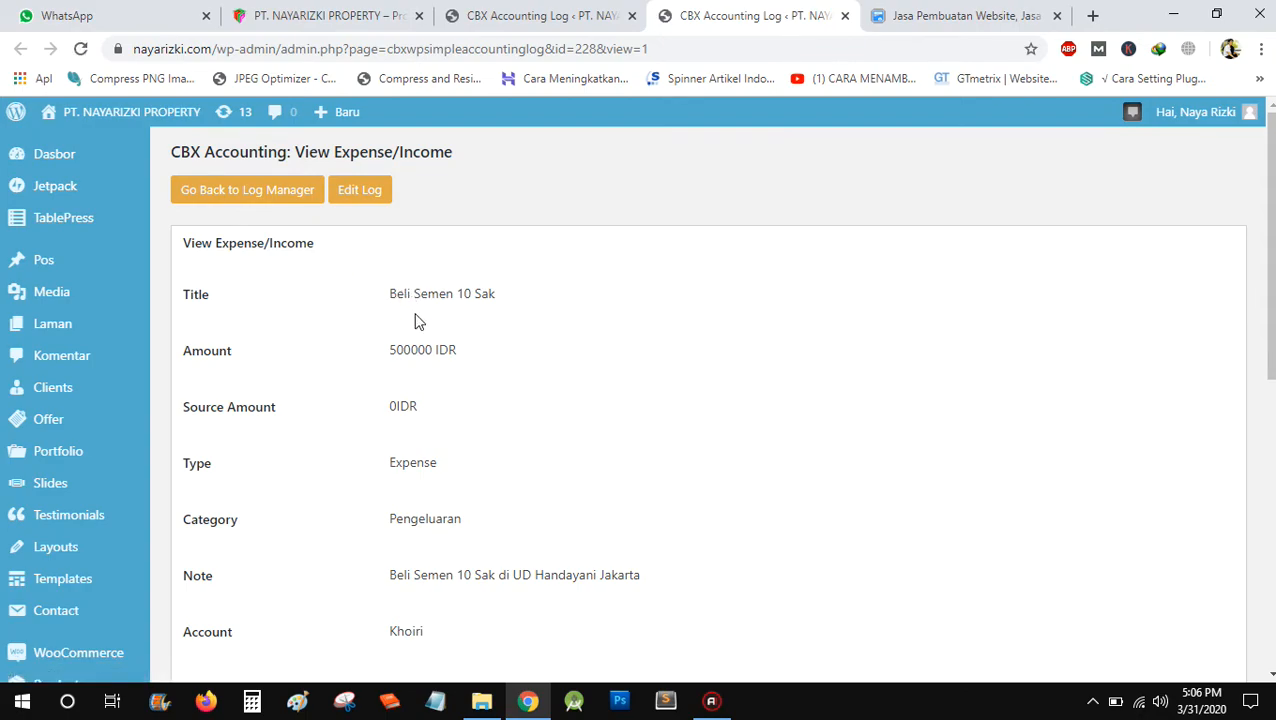
{"action": "left_click", "coordinate": [530, 18]}
{"action": "left_click", "coordinate": [770, 12]}
{"action": "left_click", "coordinate": [556, 12]}
{"action": "left_click", "coordinate": [715, 10]}
{"action": "left_click", "coordinate": [588, 10]}
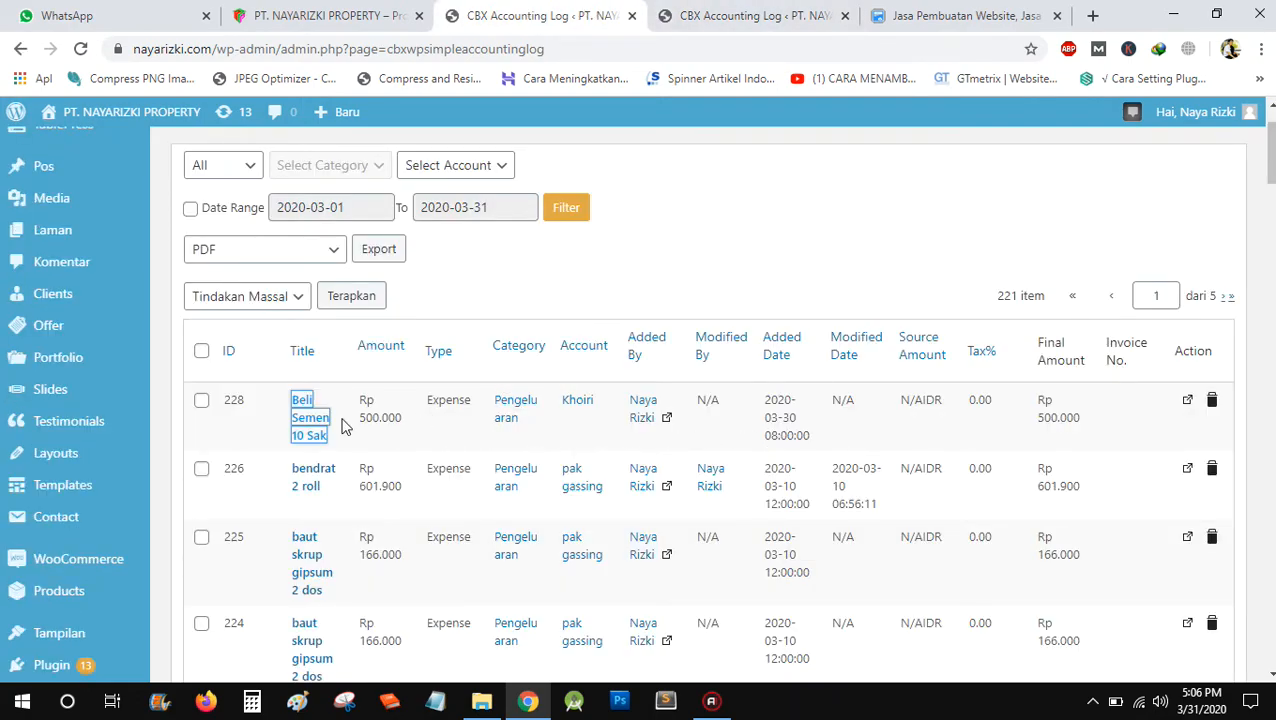
- Check the bulk actions available for the selected Beli Semen 10 Sak entry without applying any, and deselect it
{"action": "left_click", "coordinate": [200, 404]}
{"action": "left_click", "coordinate": [263, 296]}
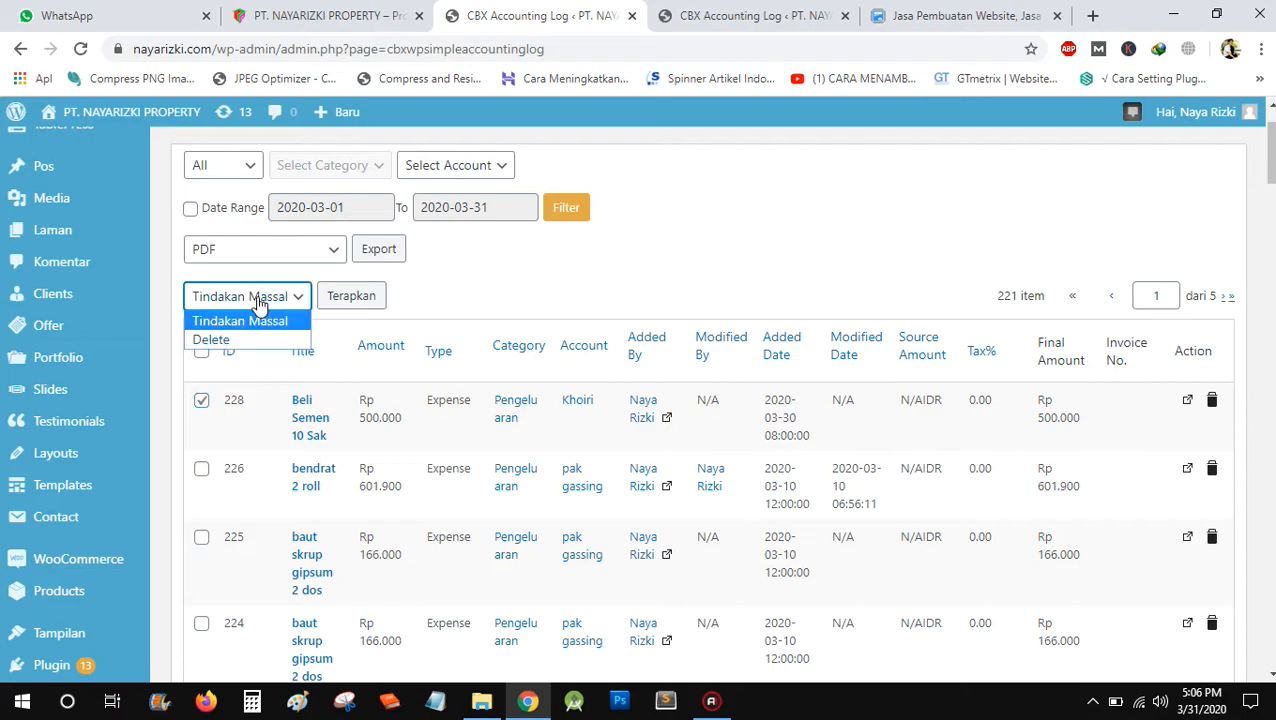
{"action": "left_click", "coordinate": [290, 300]}
{"action": "left_click", "coordinate": [200, 402]}
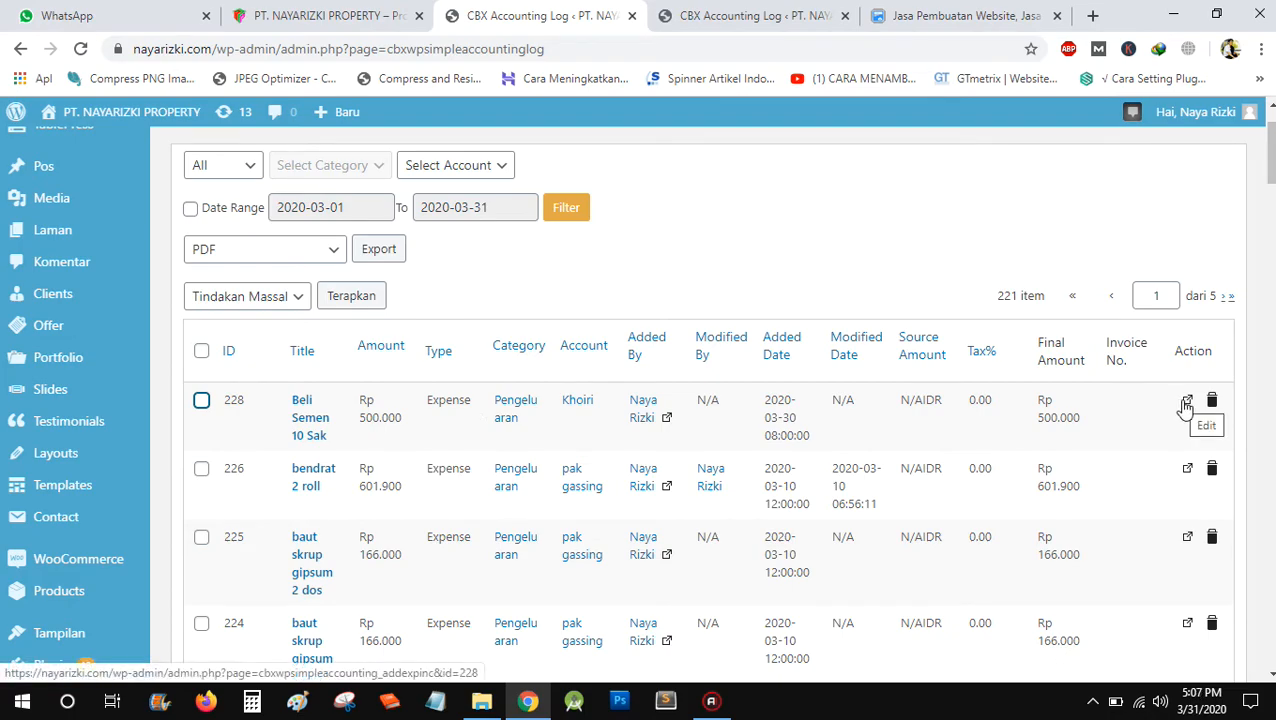
- Open the Beli Semen 10 Sak entry's edit form in a new tab and place it directly after the log list tab
{"action": "scroll", "coordinate": [1185, 407], "scroll_direction": "down", "scroll_amount": 2}
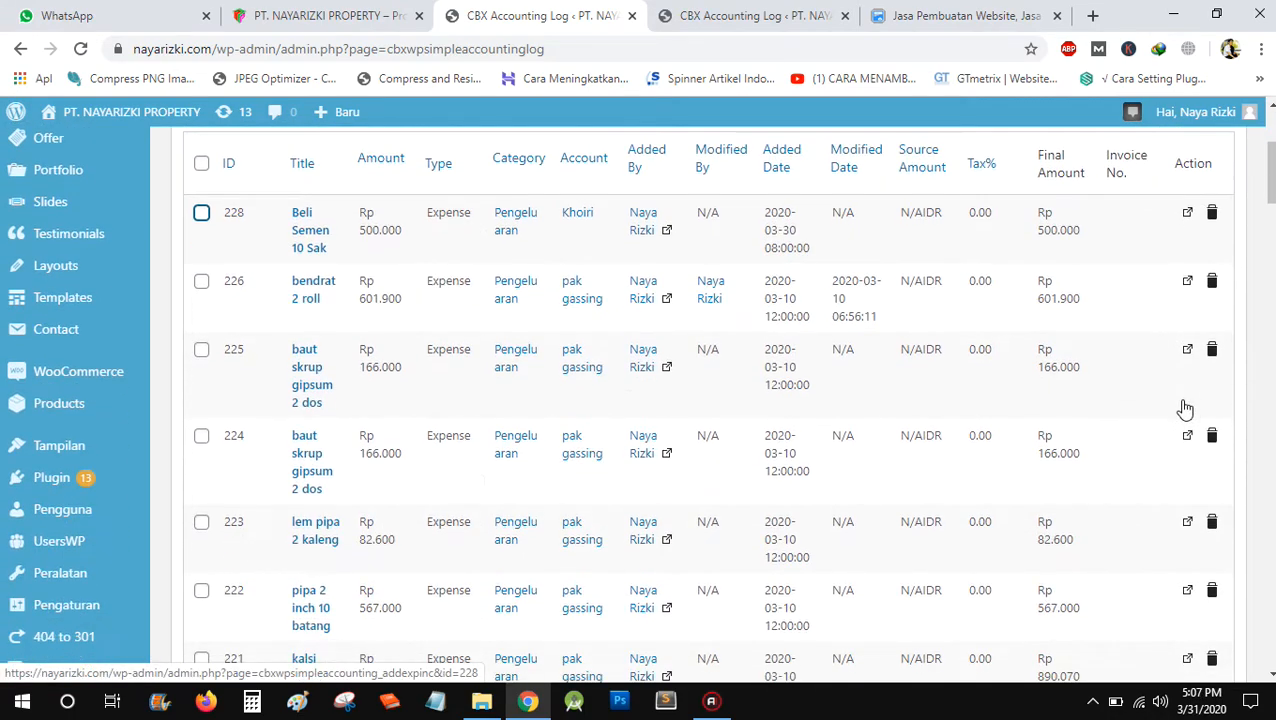
{"action": "right_click", "coordinate": [1185, 218]}
{"action": "left_click", "coordinate": [1110, 222]}
{"action": "left_click", "coordinate": [769, 14]}
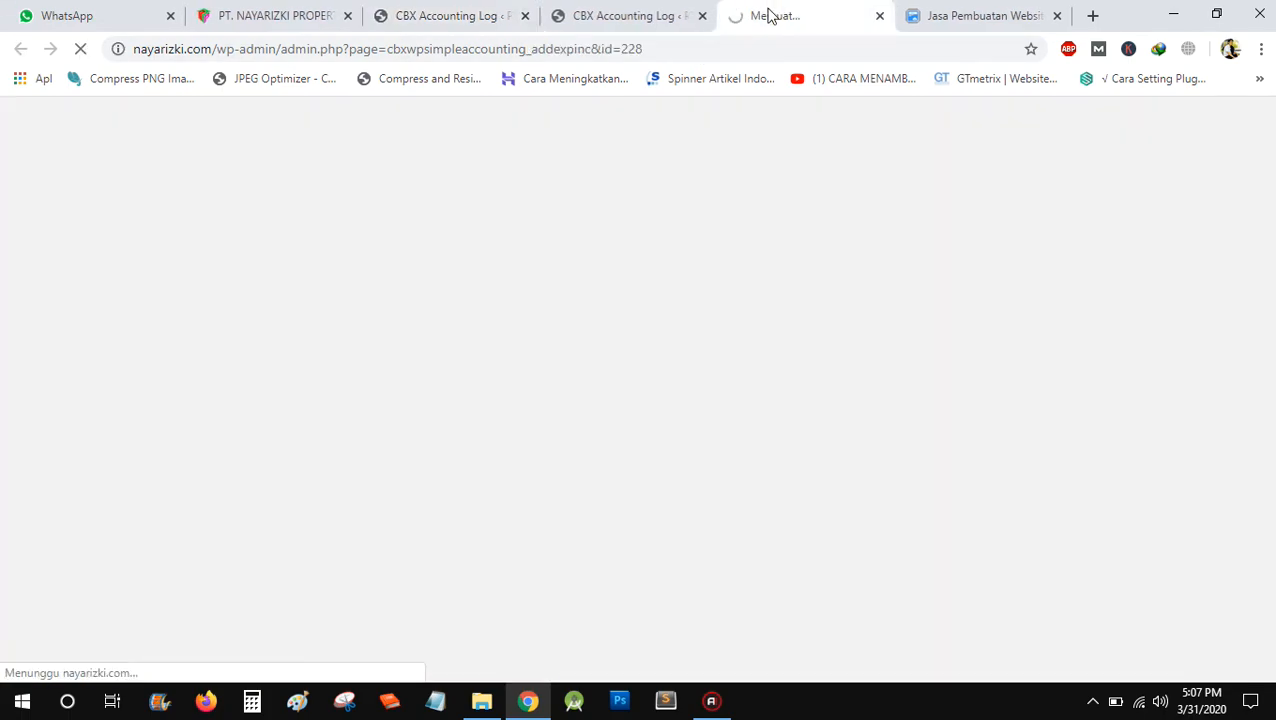
{"action": "left_click_drag", "start_coordinate": [735, 11], "coordinate": [621, 6]}
- Review the Beli Semen 10 Sak details page from its title through its added date
{"action": "left_click", "coordinate": [795, 12]}
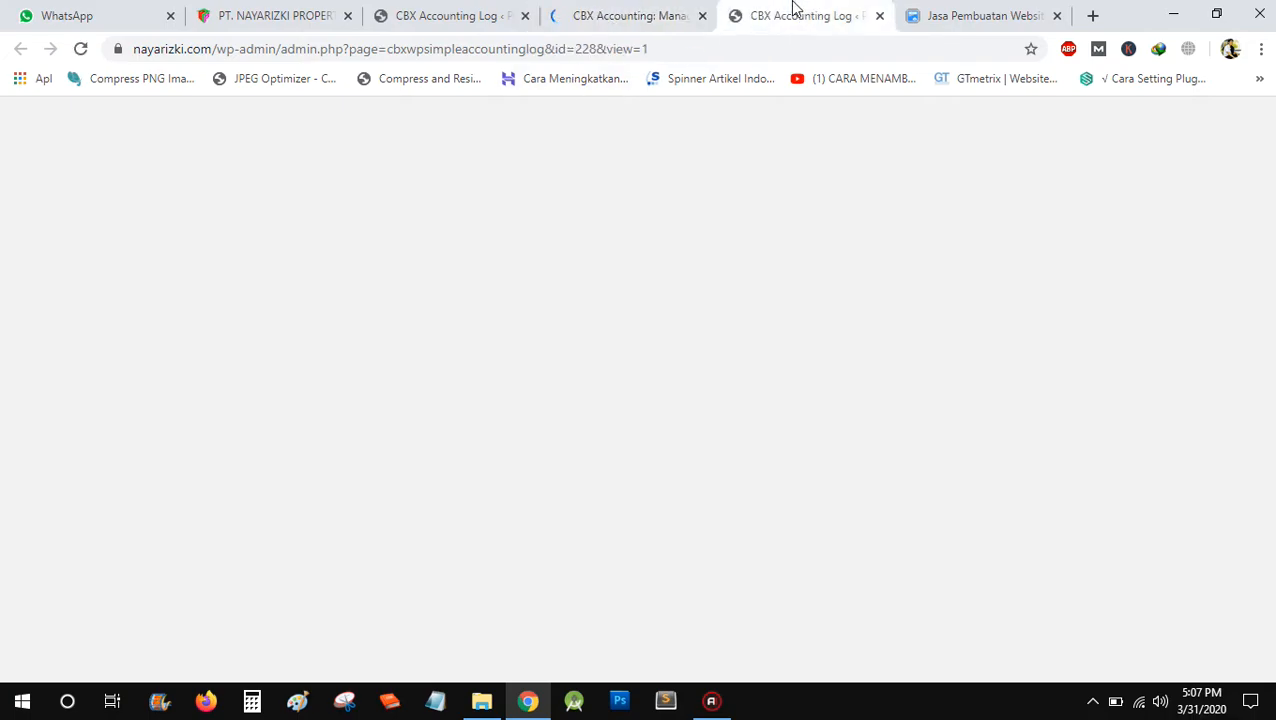
{"action": "scroll", "coordinate": [280, 370], "scroll_direction": "down", "scroll_amount": 5}
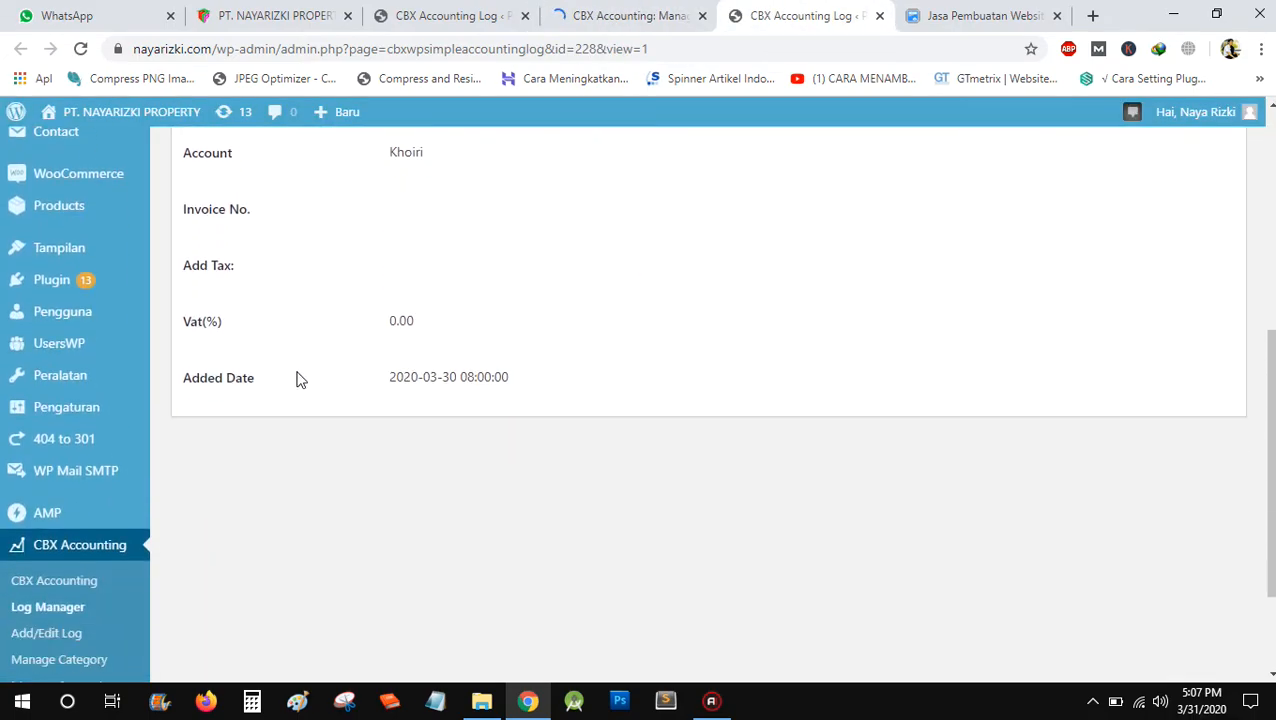
{"action": "scroll", "coordinate": [304, 378], "scroll_direction": "up", "scroll_amount": 2}
{"action": "scroll", "coordinate": [310, 380], "scroll_direction": "up", "scroll_amount": 3}
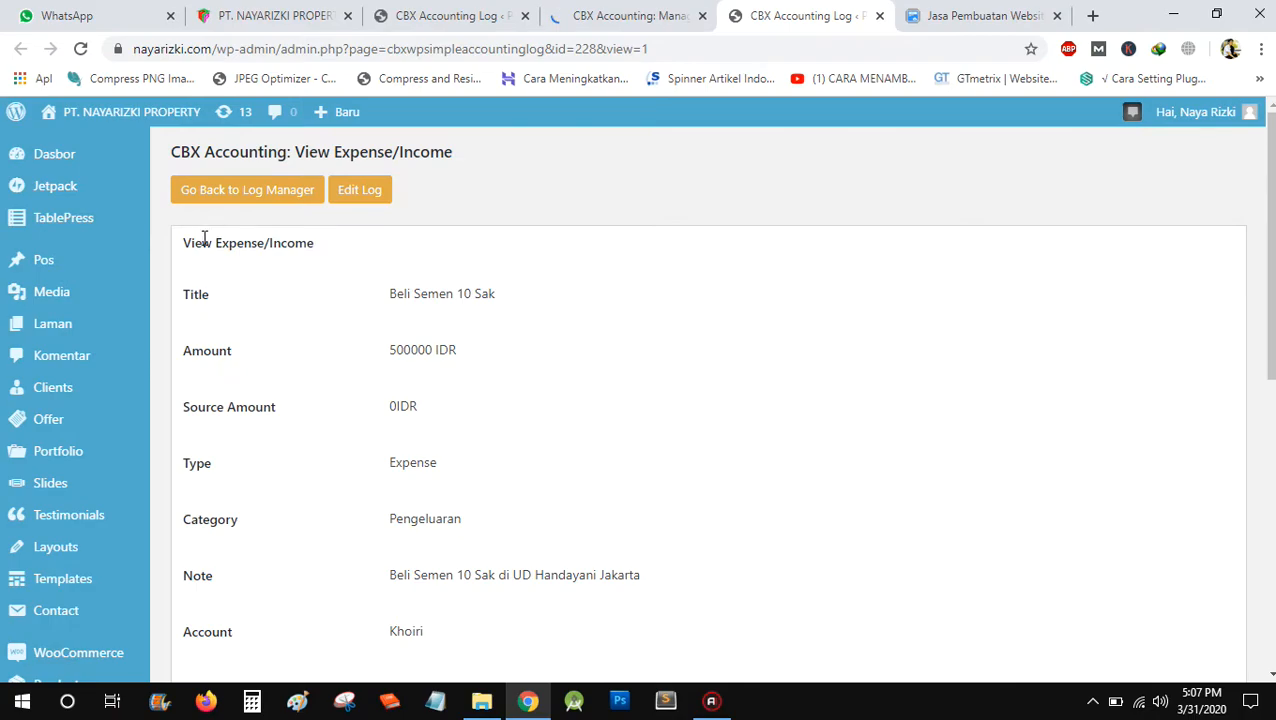
- Look over the entry's editable fields in the edit form and return to the log list
{"action": "left_click", "coordinate": [600, 14]}
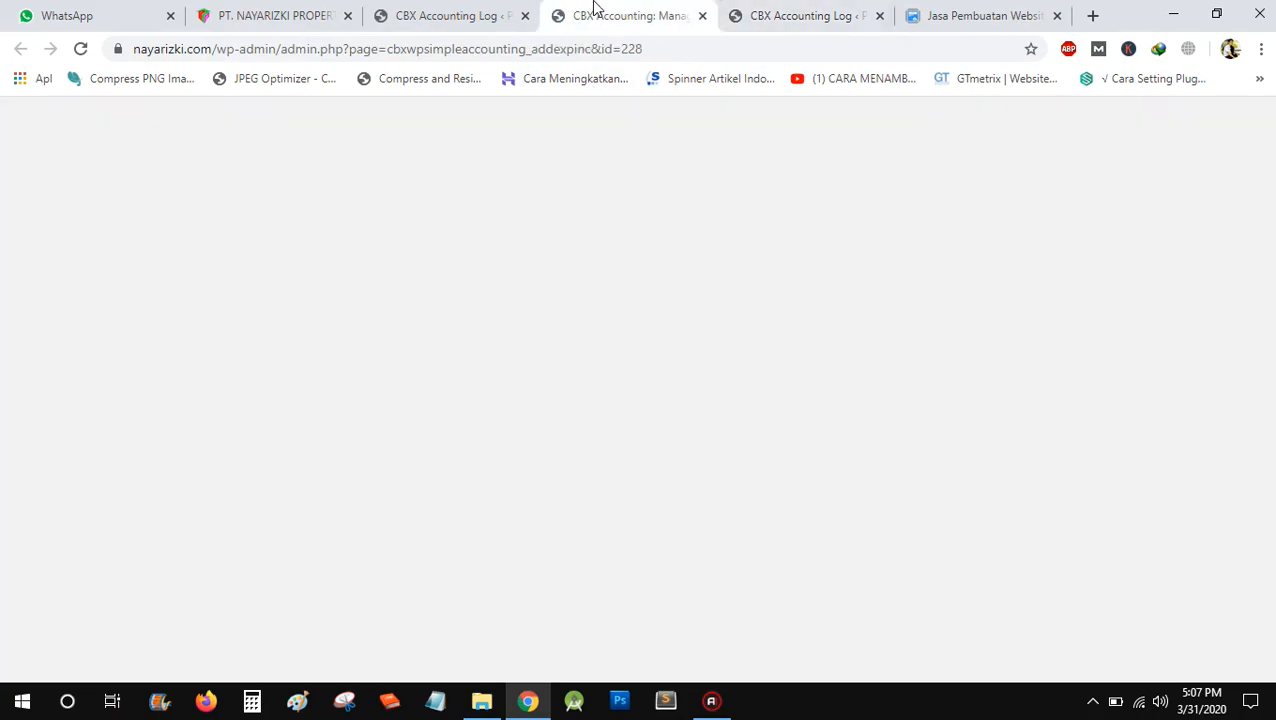
{"action": "scroll", "coordinate": [541, 327], "scroll_direction": "down", "scroll_amount": 2}
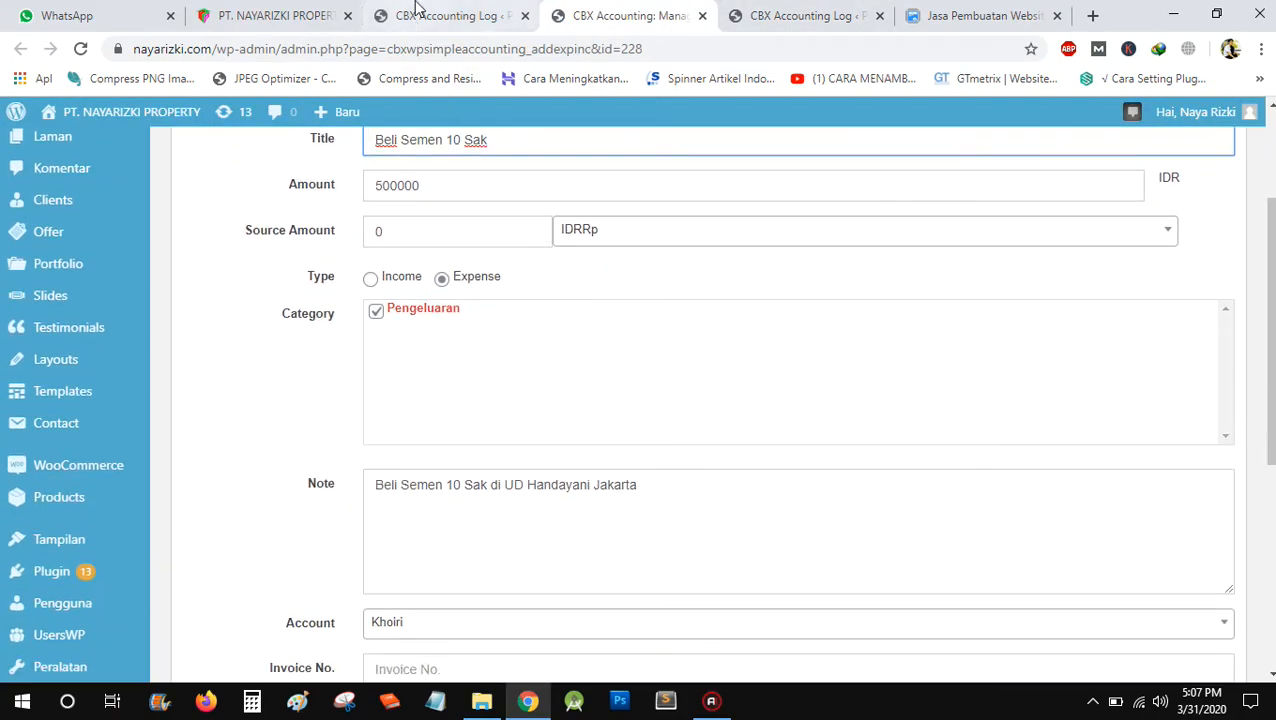
{"action": "left_click", "coordinate": [450, 15]}
{"action": "scroll", "coordinate": [700, 400], "scroll_direction": "up", "scroll_amount": 3}
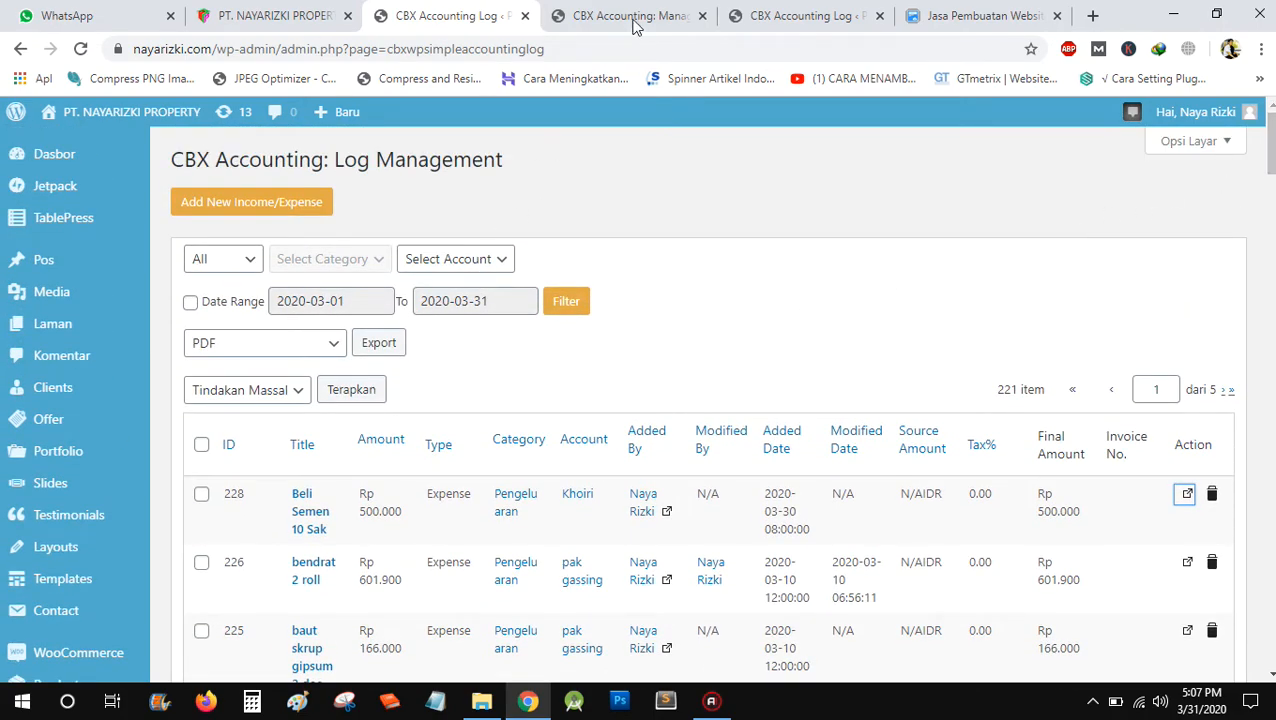
- Open the Beli Semen 10 Sak details page from its title in another new tab and look through it
{"action": "scroll", "coordinate": [715, 348], "scroll_direction": "down", "scroll_amount": 1}
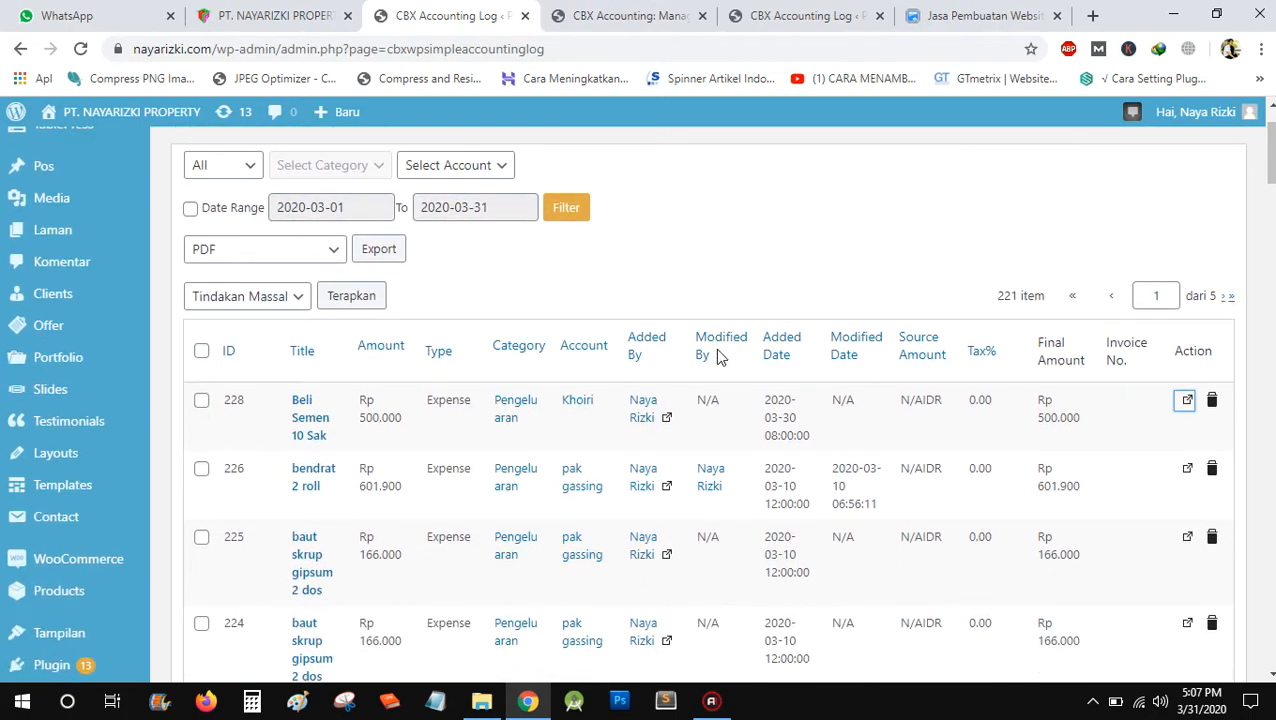
{"action": "right_click", "coordinate": [305, 418]}
{"action": "left_click", "coordinate": [340, 424]}
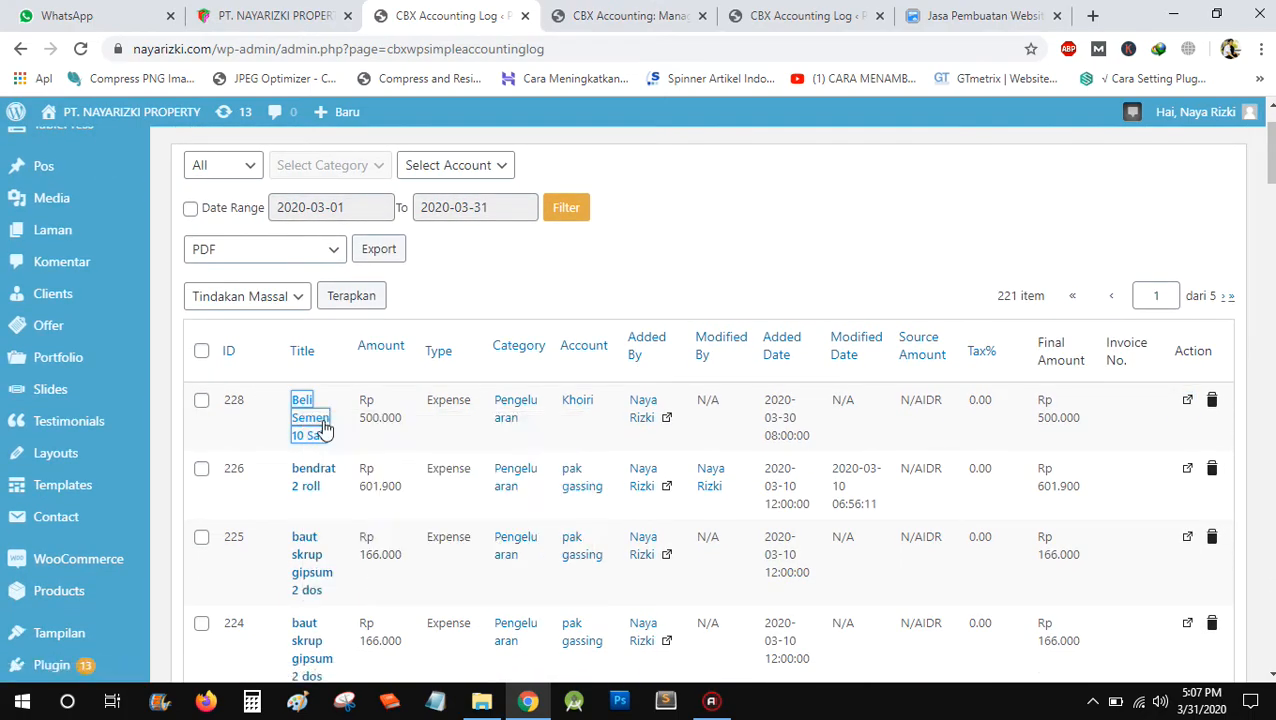
{"action": "left_click", "coordinate": [820, 8]}
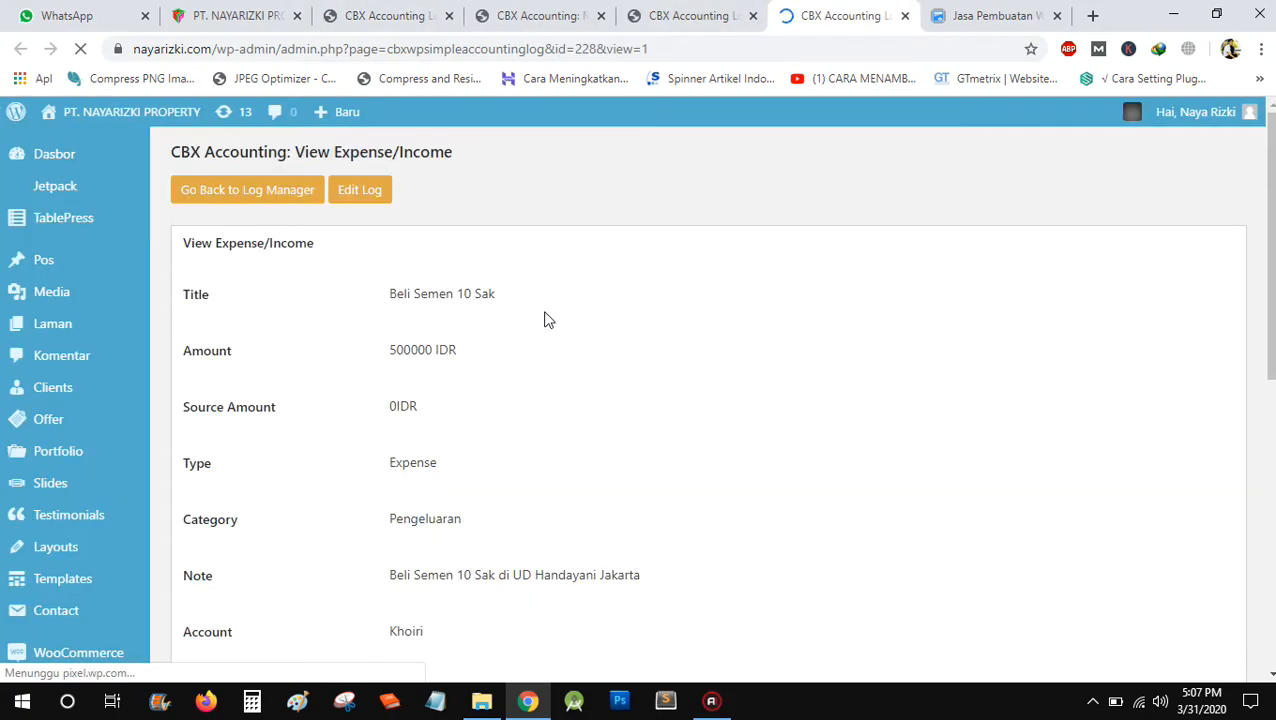
{"action": "scroll", "coordinate": [460, 318], "scroll_direction": "down", "scroll_amount": 2}
{"action": "scroll", "coordinate": [420, 240], "scroll_direction": "up", "scroll_amount": 1}
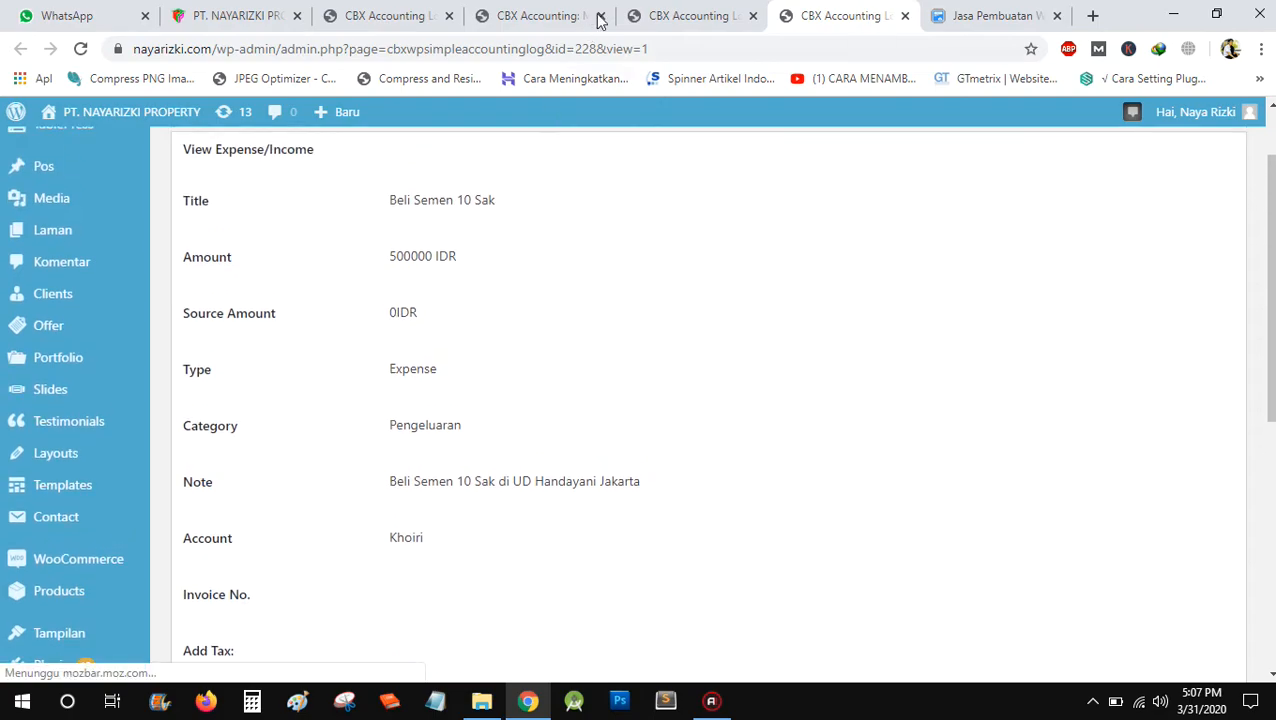
- Revisit the edit form and log list, and open the entry's edit form in another new tab beside the list
{"action": "left_click", "coordinate": [550, 14]}
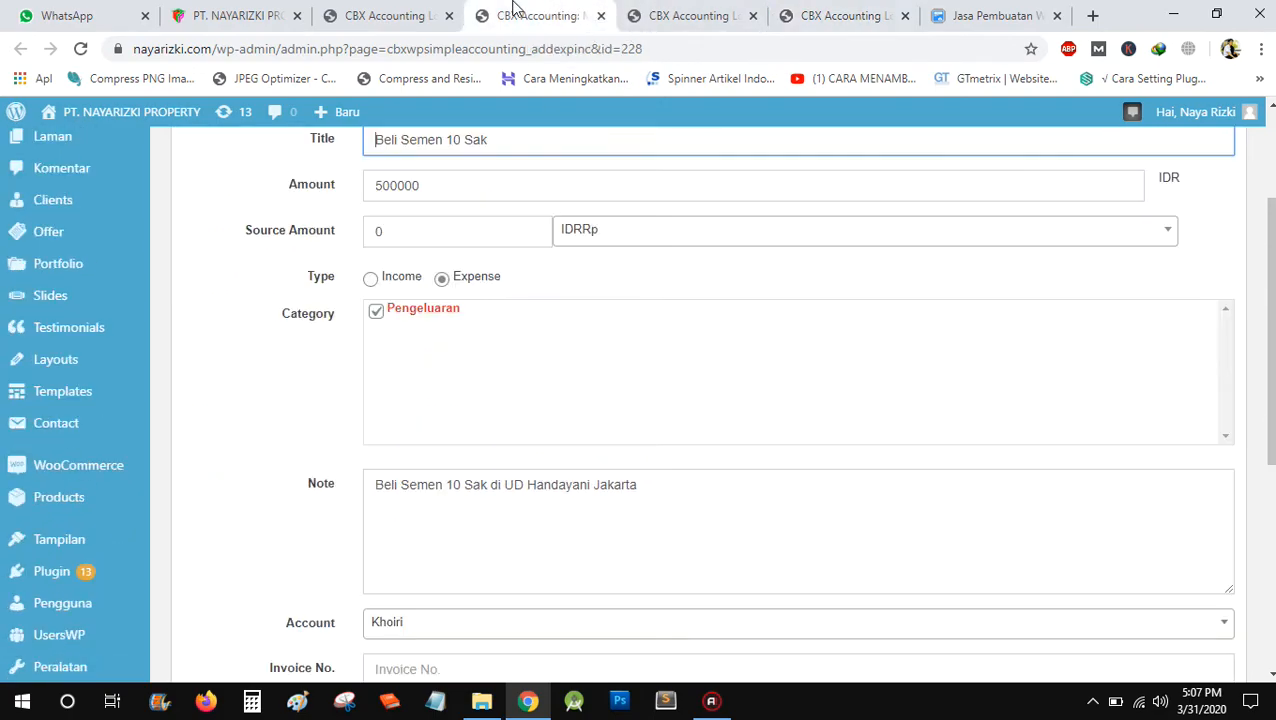
{"action": "left_click", "coordinate": [422, 10]}
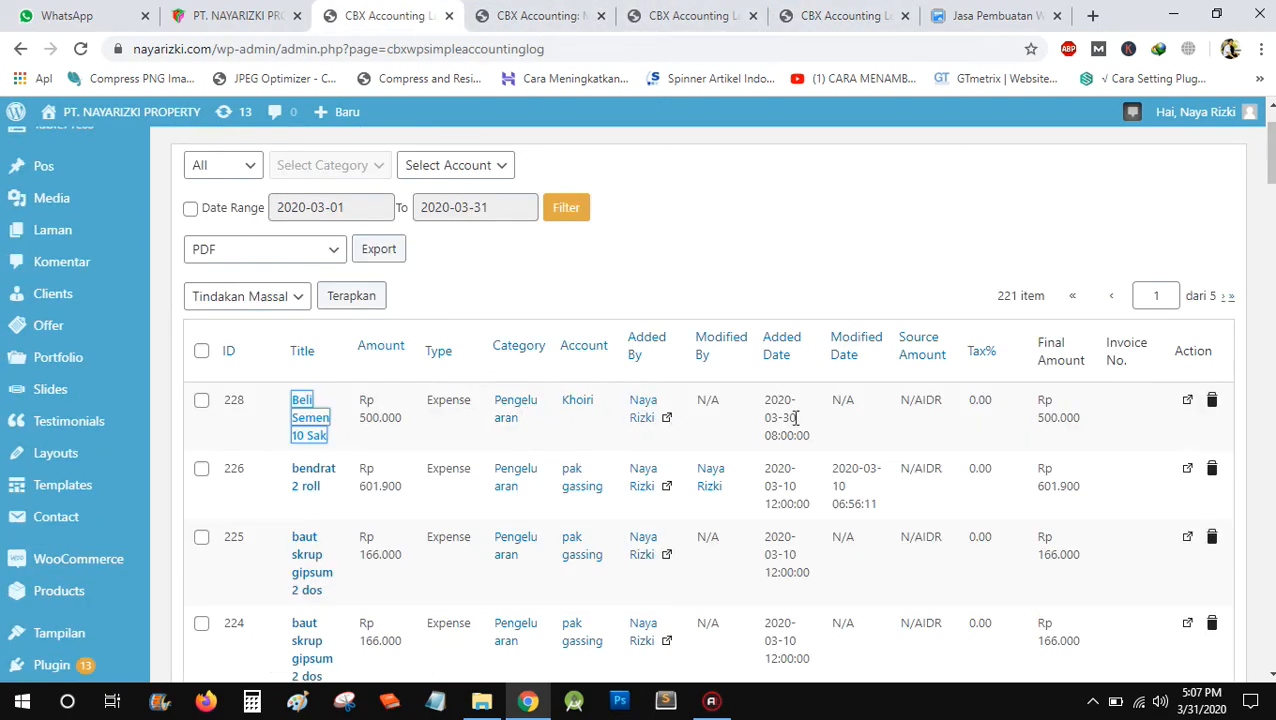
{"action": "right_click", "coordinate": [1187, 405]}
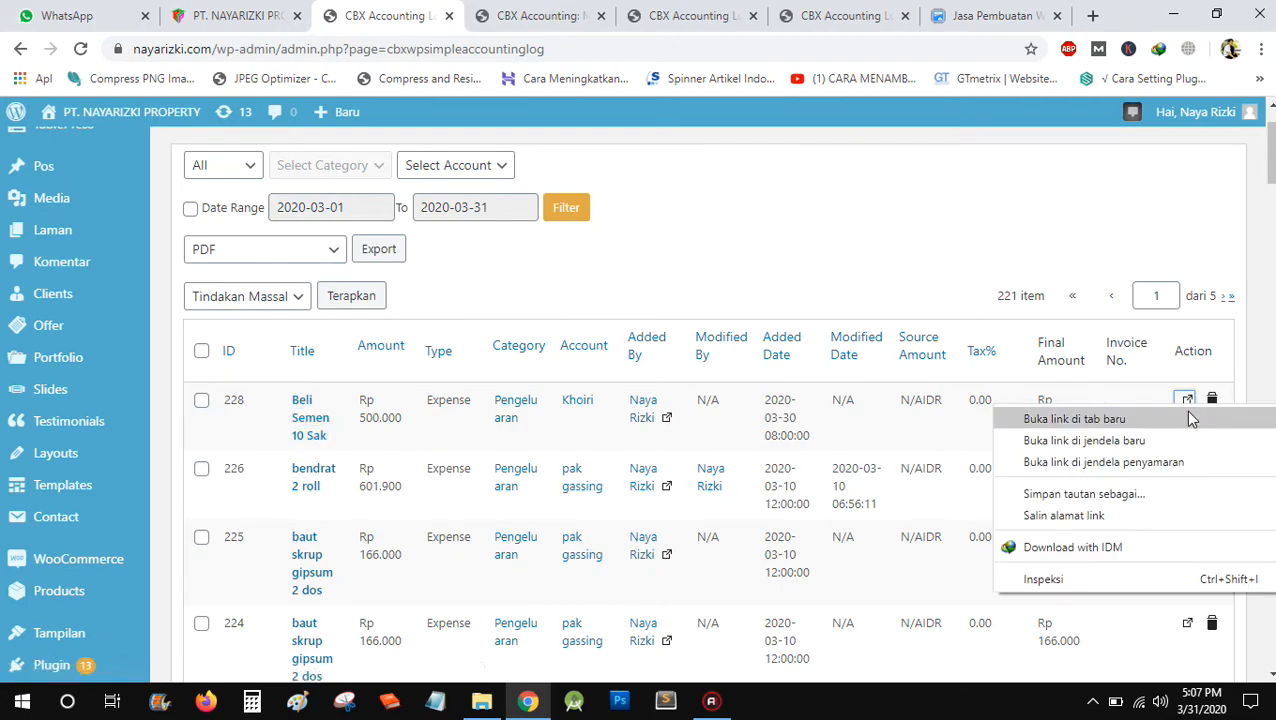
{"action": "left_click", "coordinate": [1190, 418]}
{"action": "left_click_drag", "start_coordinate": [885, 10], "coordinate": [535, 12]}
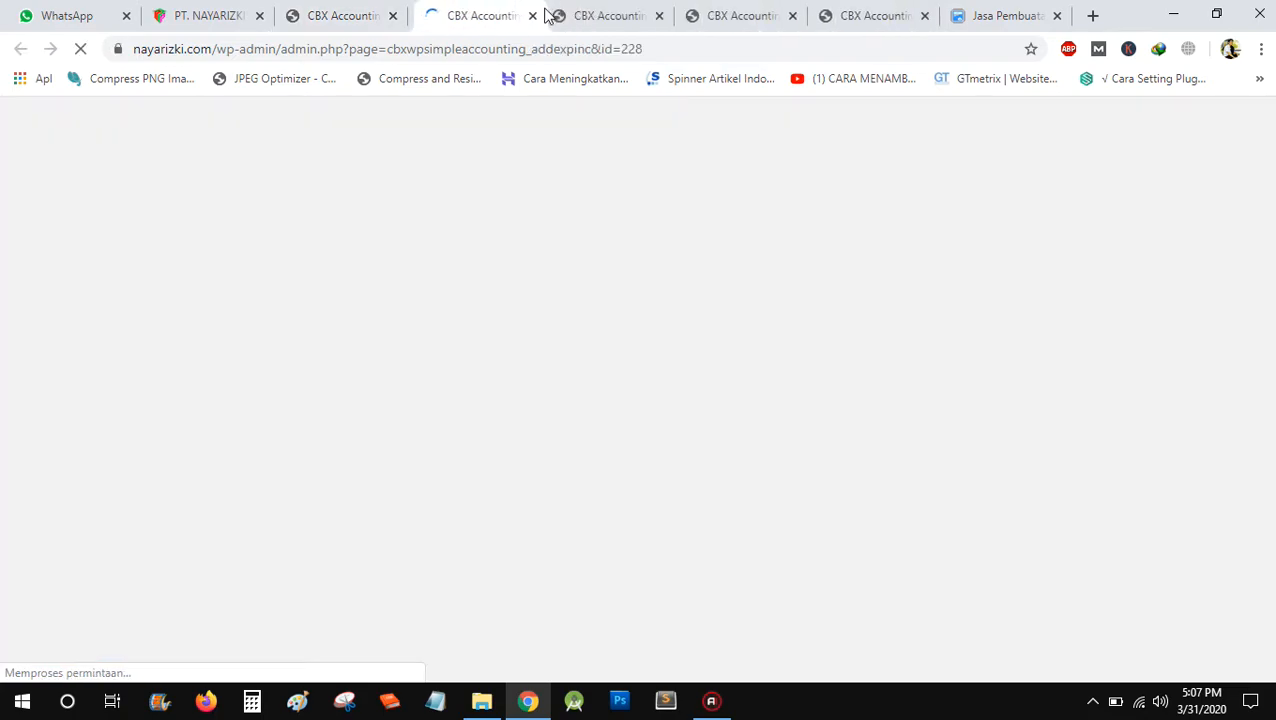
- Close the extra details and edit form tabs, keeping the log list open
{"action": "left_click", "coordinate": [656, 18]}
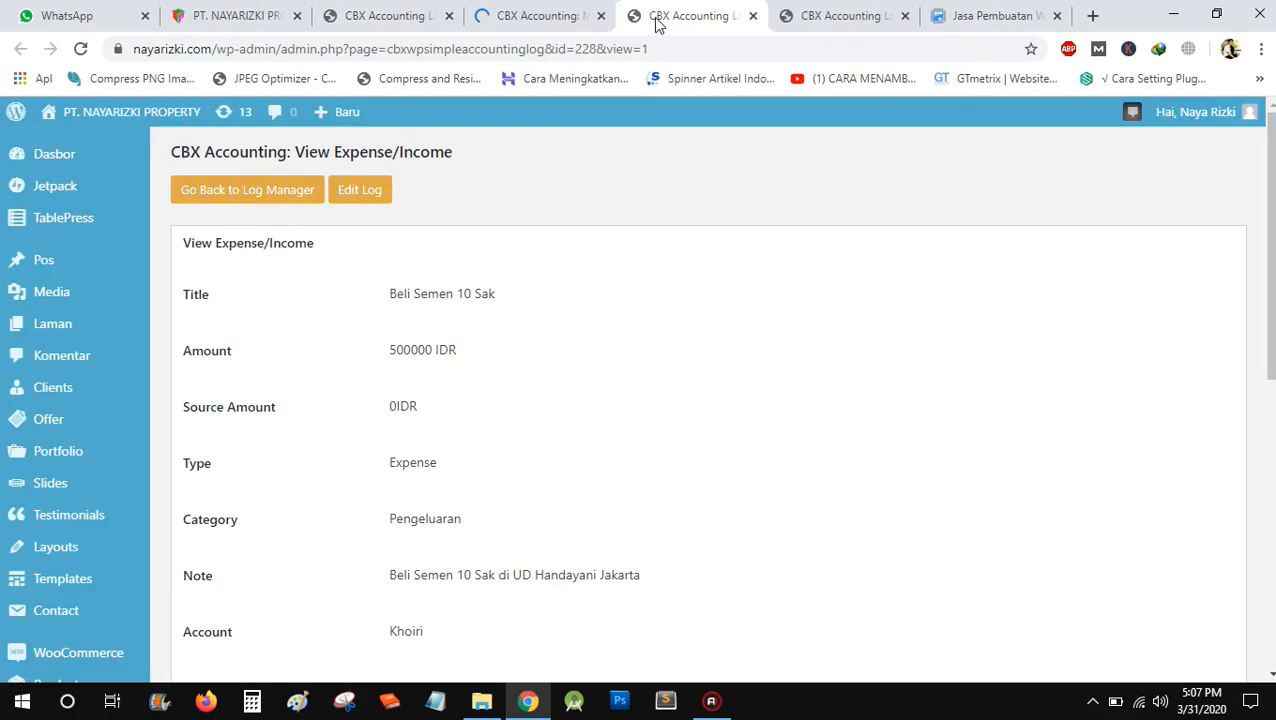
{"action": "left_click", "coordinate": [753, 17]}
{"action": "left_click", "coordinate": [537, 15]}
{"action": "left_click", "coordinate": [753, 15]}
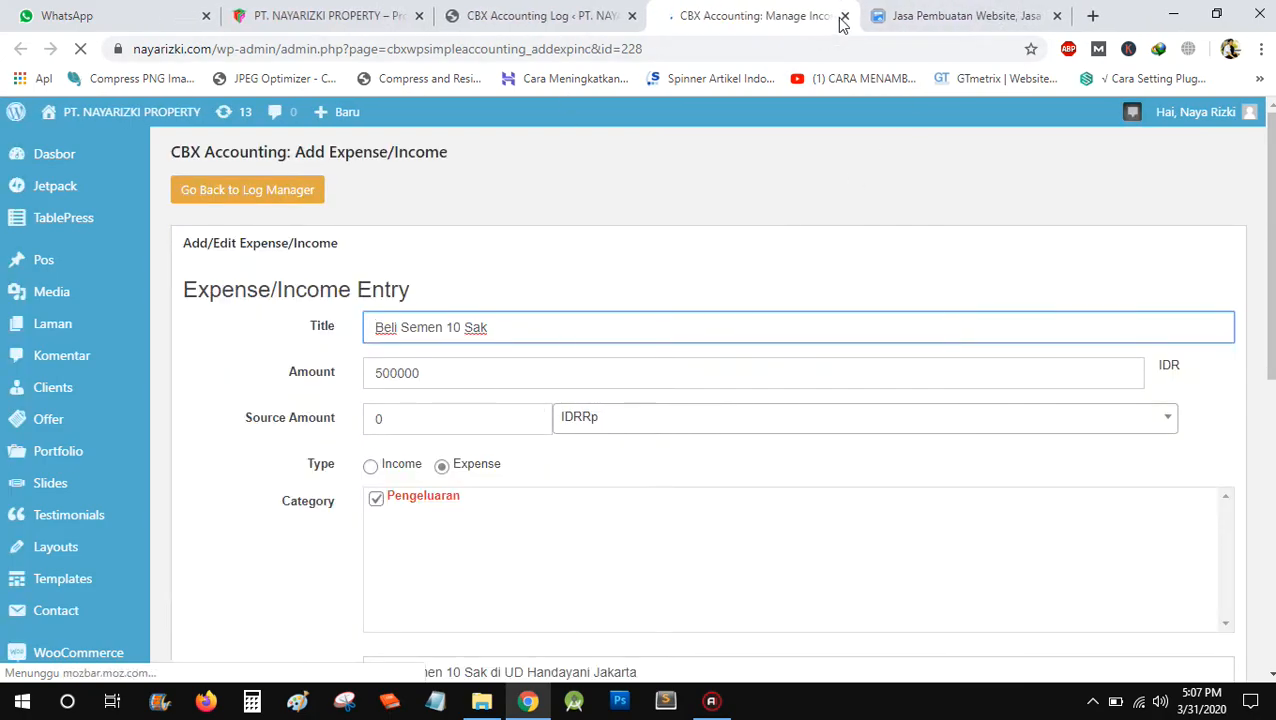
{"action": "left_click", "coordinate": [845, 16]}
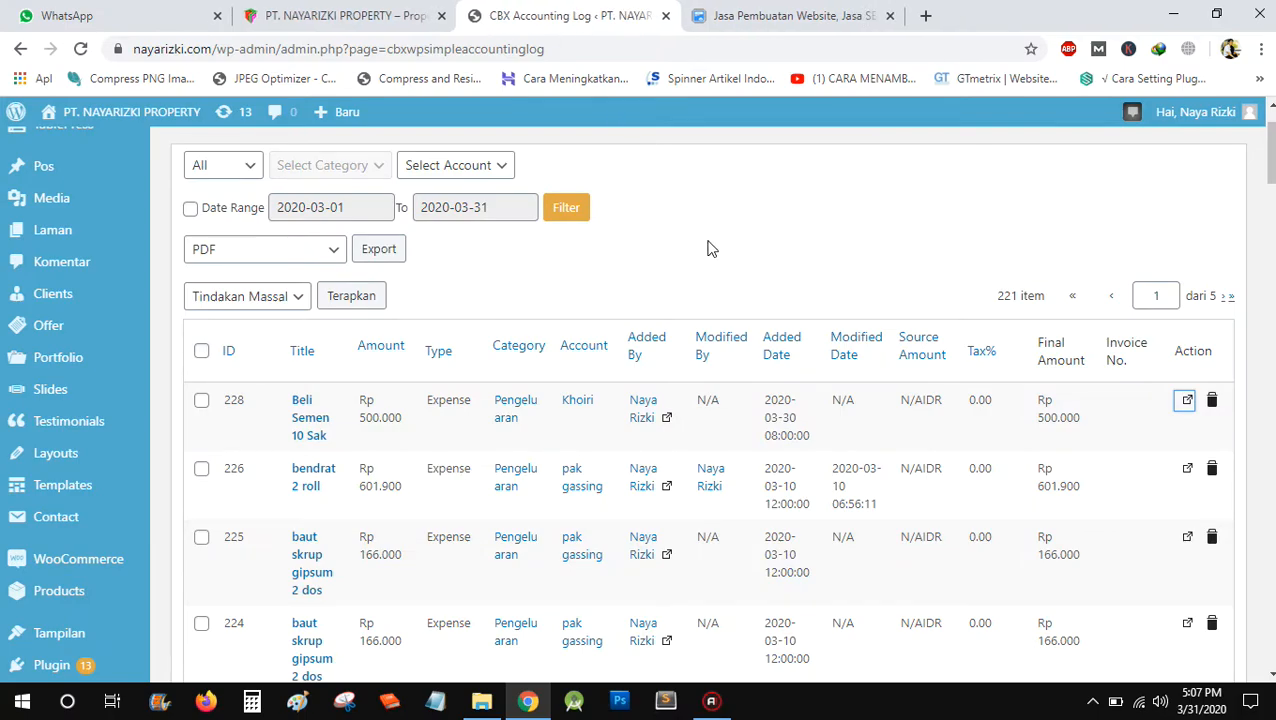
- Browse the recorded expense entries in the log list and return to its filter and export options
{"action": "scroll", "coordinate": [205, 400], "scroll_direction": "down", "scroll_amount": 5}
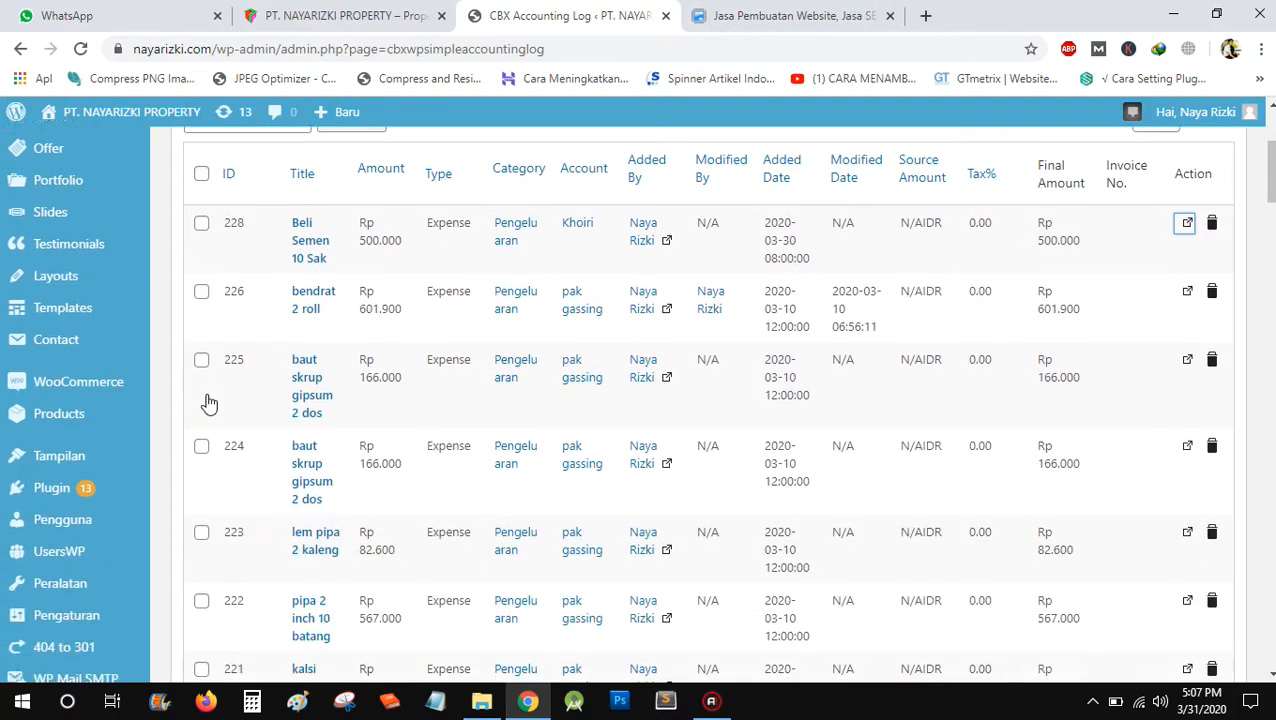
{"action": "scroll", "coordinate": [208, 401], "scroll_direction": "down", "scroll_amount": 2}
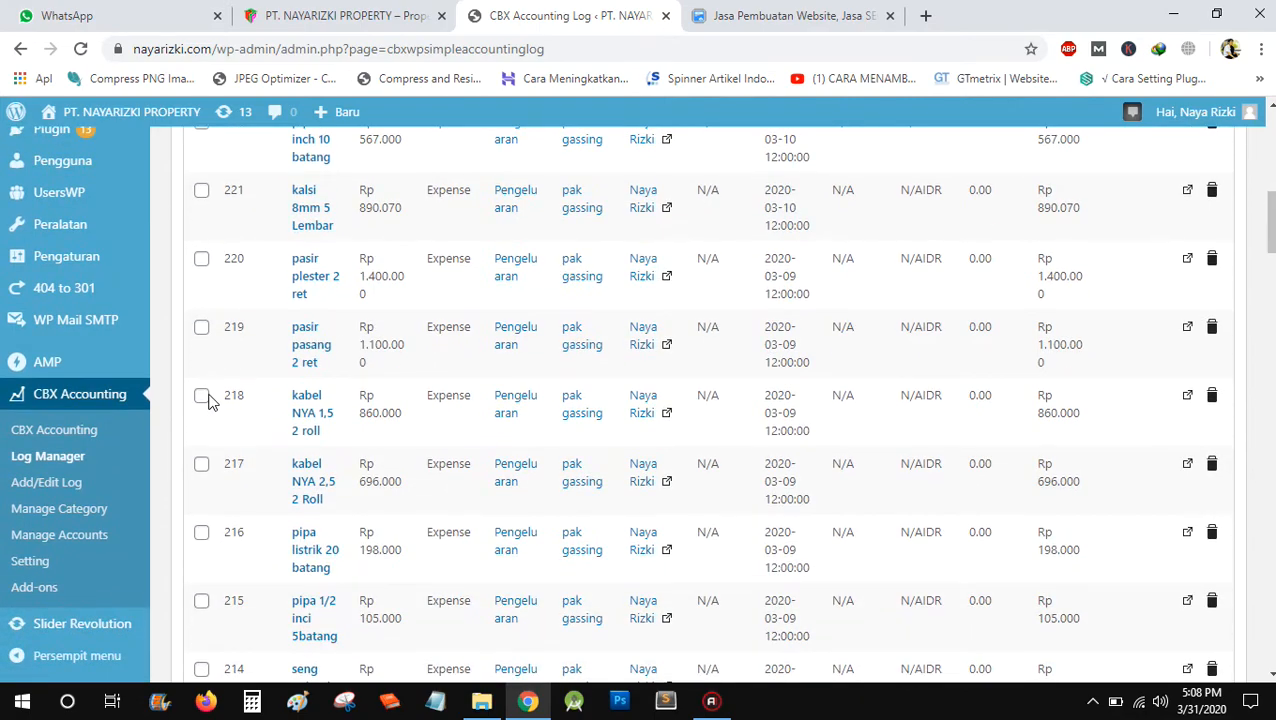
{"action": "scroll", "coordinate": [205, 400], "scroll_direction": "up", "scroll_amount": 3}
{"action": "scroll", "coordinate": [205, 398], "scroll_direction": "down", "scroll_amount": 3}
{"action": "scroll", "coordinate": [302, 359], "scroll_direction": "up", "scroll_amount": 8}
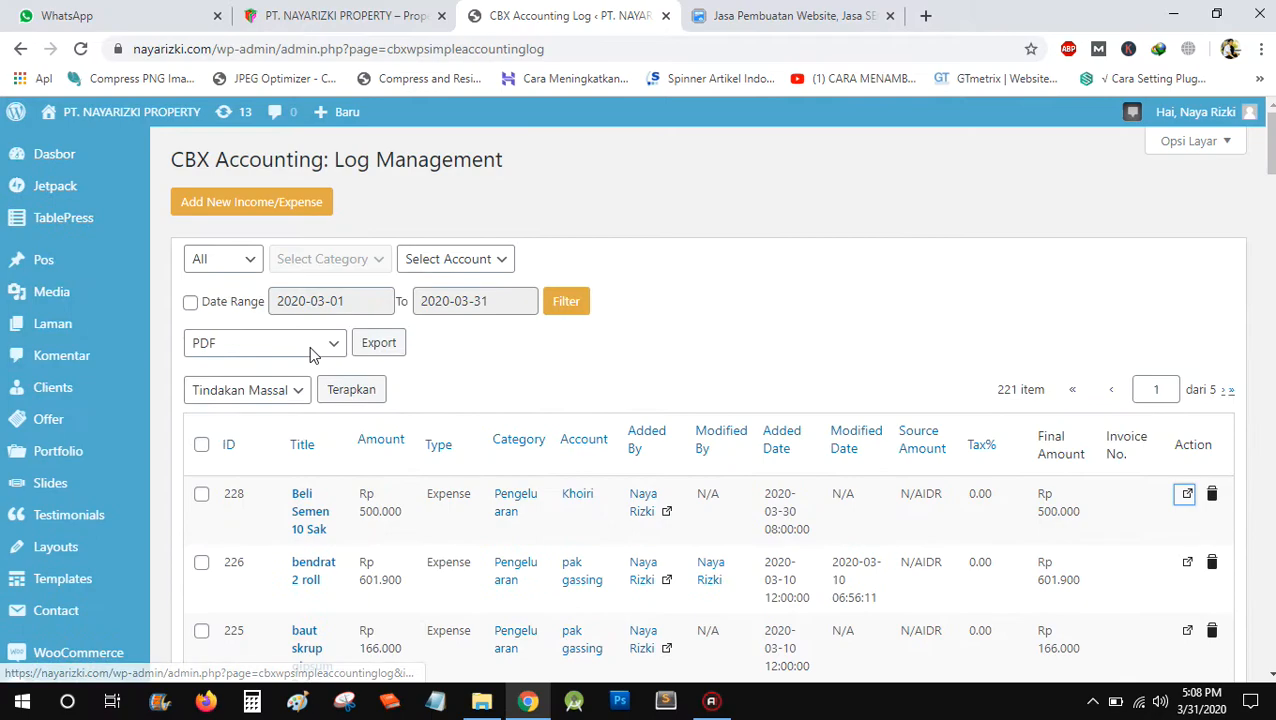
- Start a new income/expense entry titled Penjualan Rumah with an amount of 125000000
{"action": "left_click", "coordinate": [234, 206]}
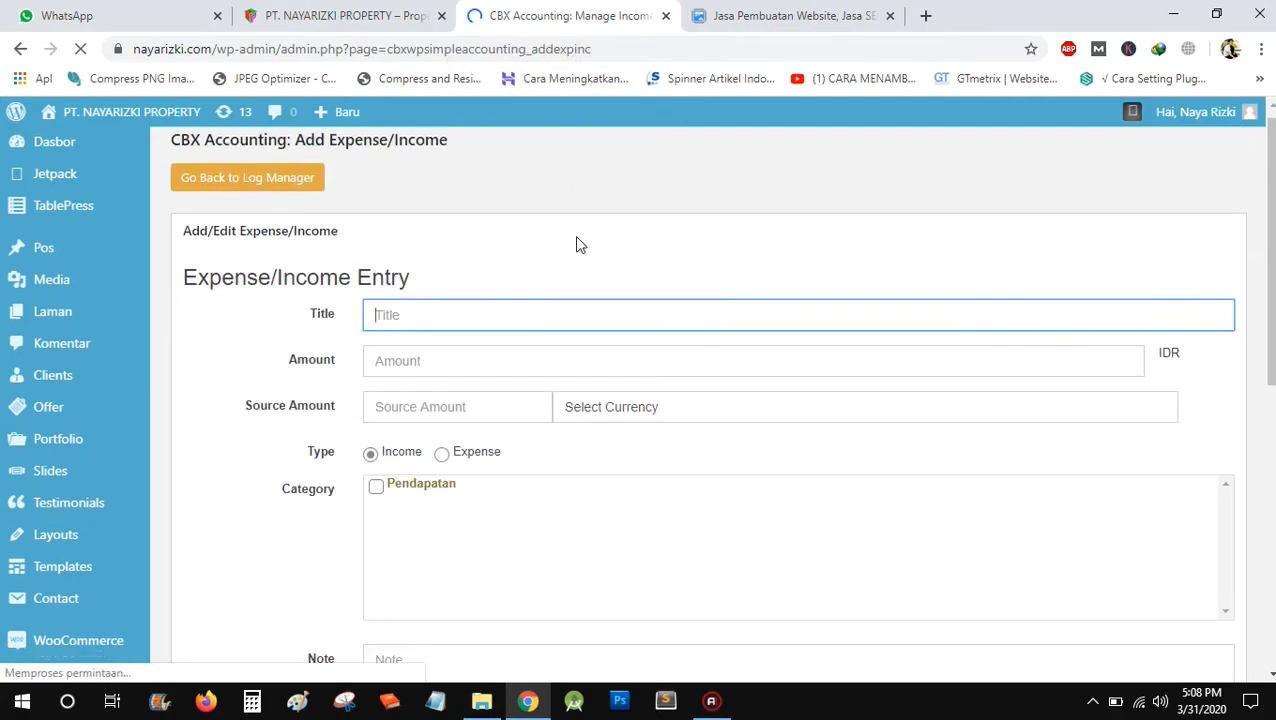
{"action": "scroll", "coordinate": [575, 237], "scroll_direction": "down", "scroll_amount": 1}
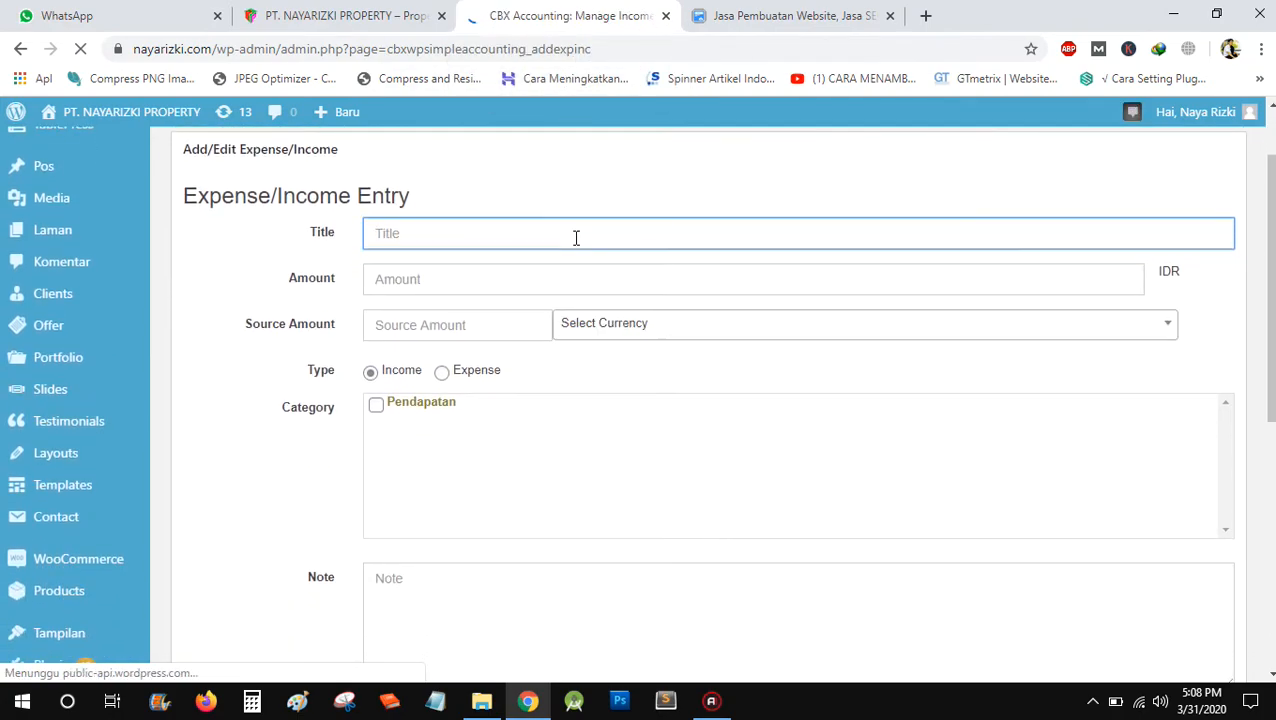
{"action": "left_click", "coordinate": [487, 237]}
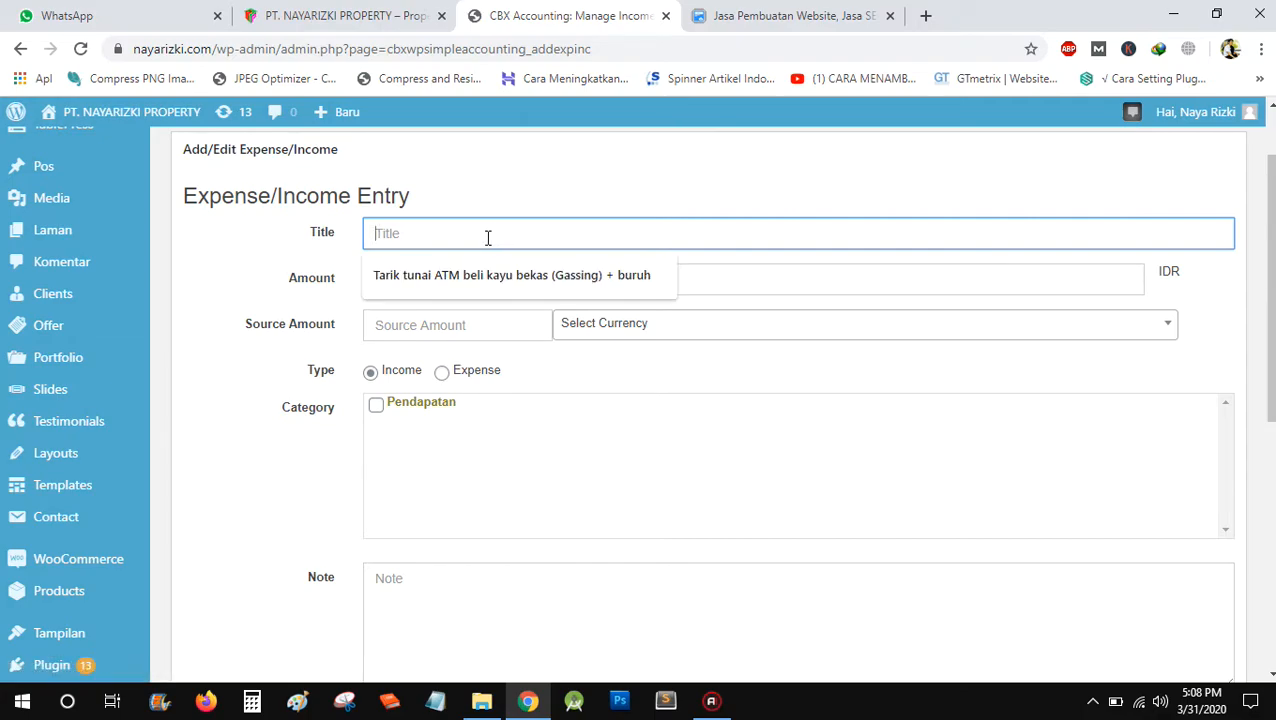
{"action": "type", "text": "Penjualan Rumah"}
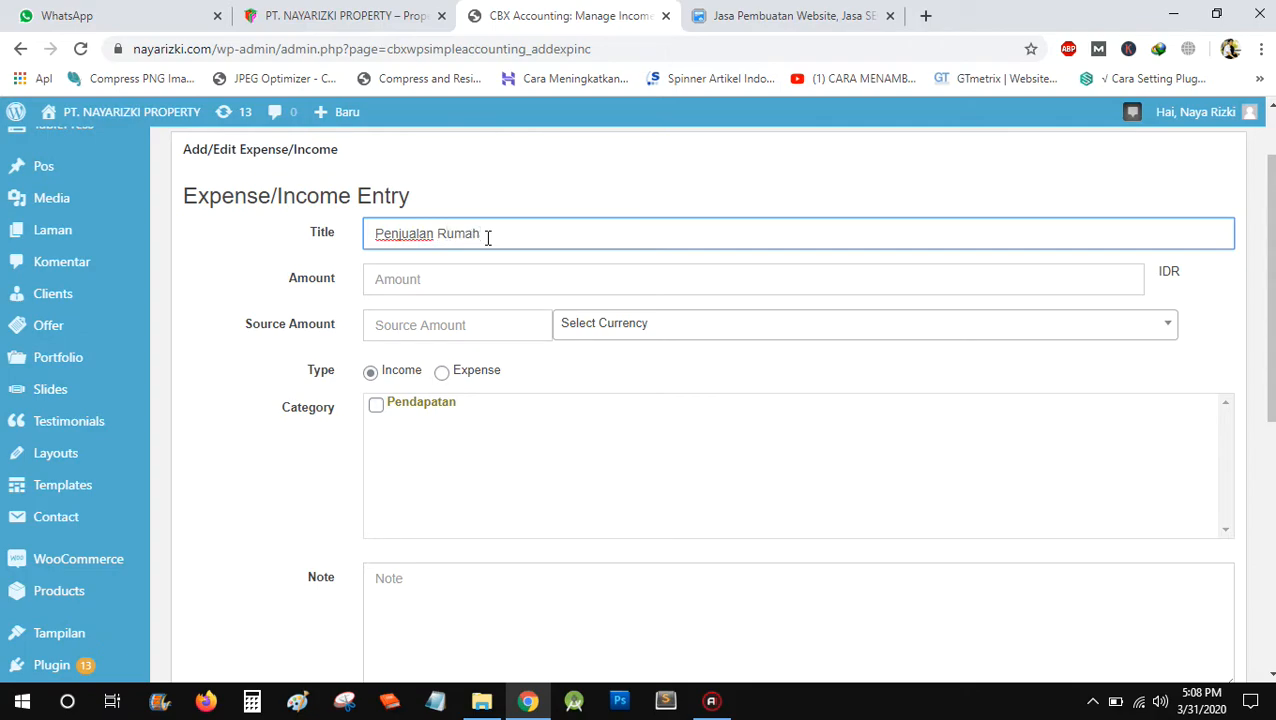
{"action": "left_click", "coordinate": [453, 276]}
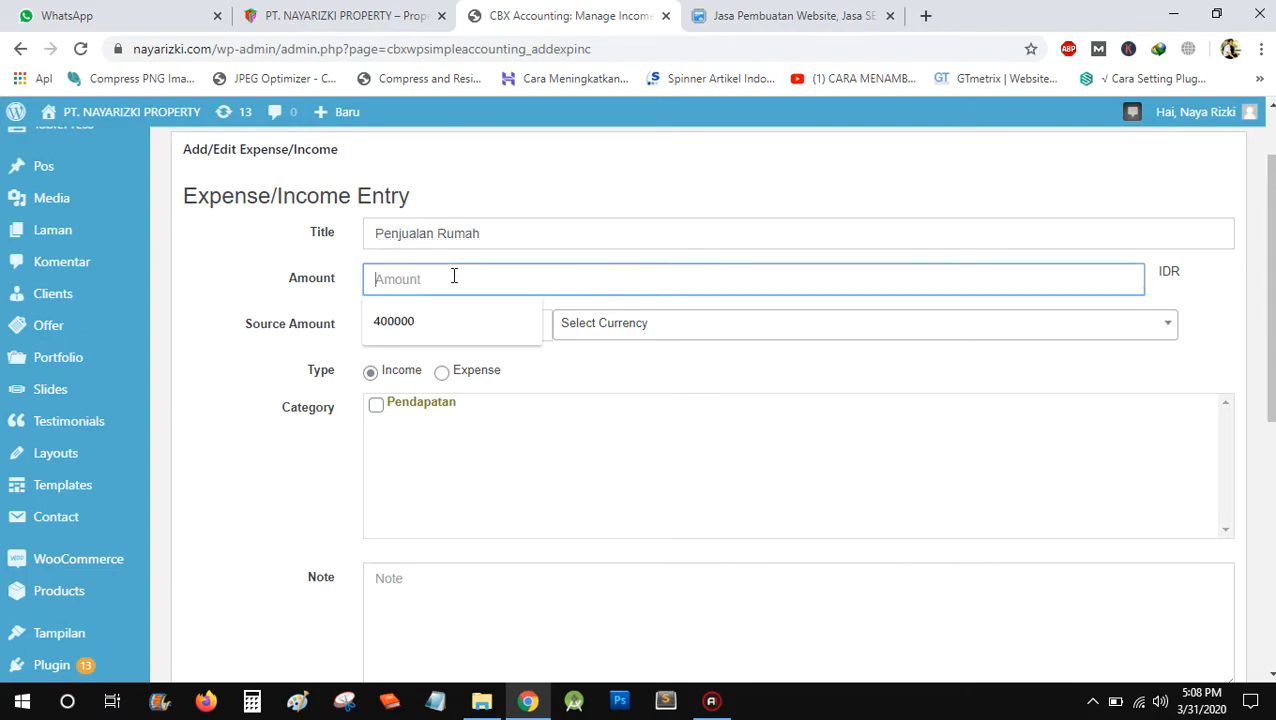
{"action": "type", "text": "125000000"}
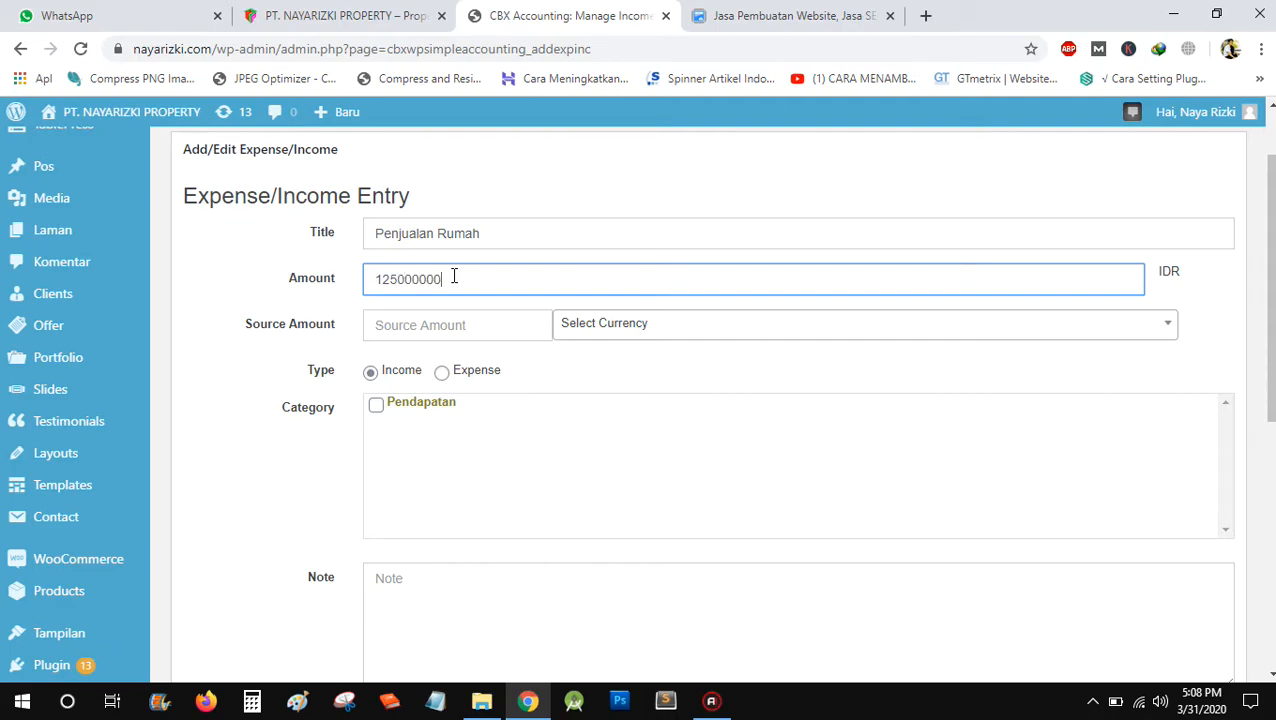
- Set the entry's source currency to IDR, its type to Income and its category to Pendapatan
{"action": "left_click", "coordinate": [603, 335]}
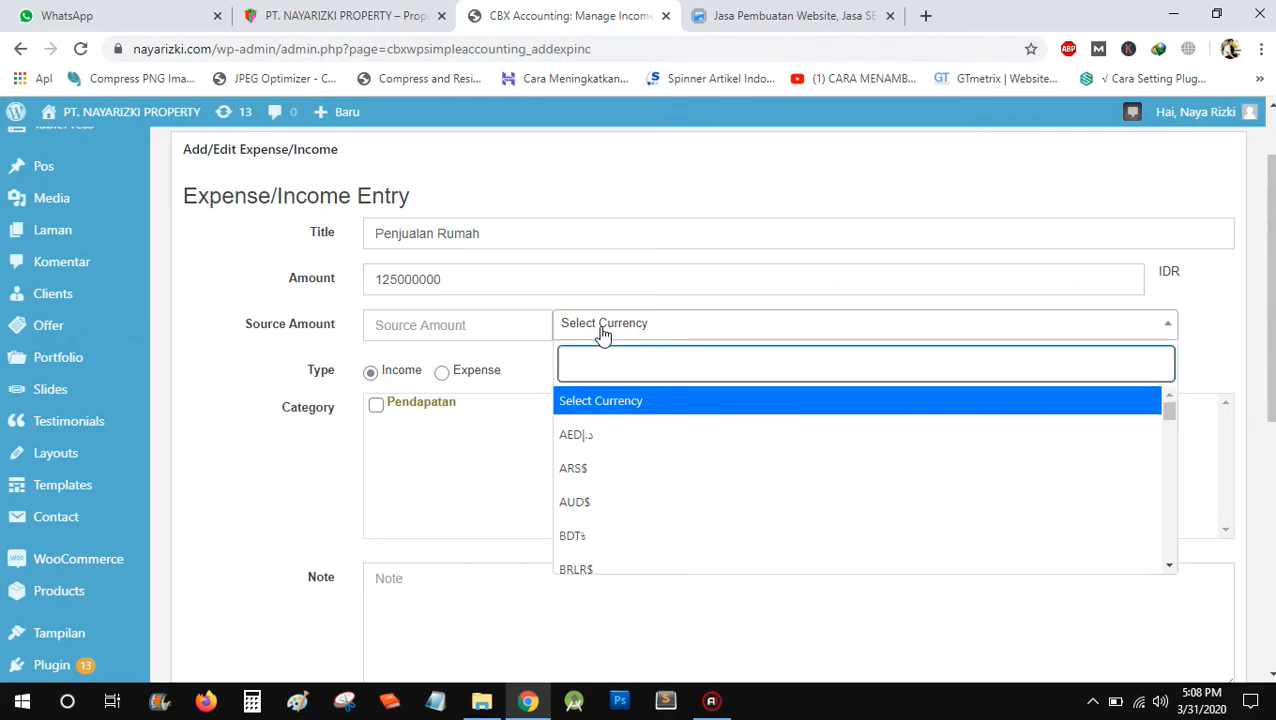
{"action": "type", "text": "idr"}
{"action": "left_click", "coordinate": [612, 401]}
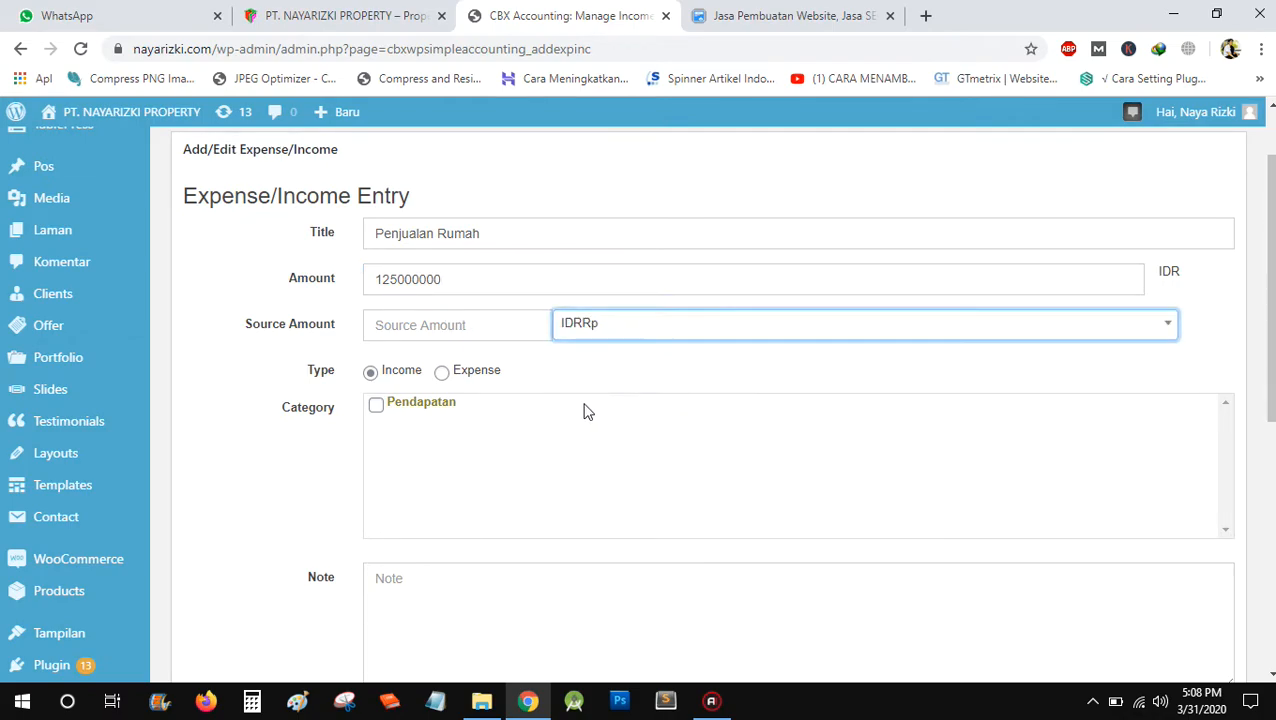
{"action": "left_click", "coordinate": [372, 375]}
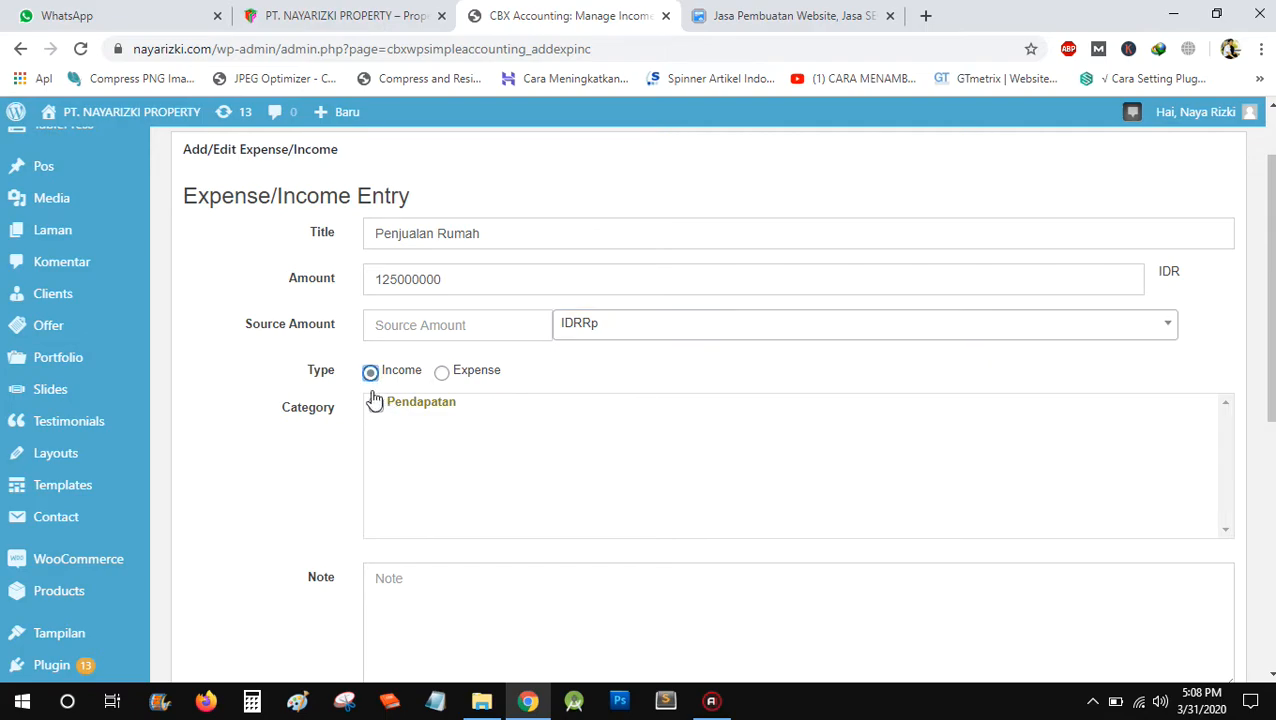
{"action": "left_click", "coordinate": [376, 404]}
- Enter the note "Penjualan Rumah di Jakarta Barat ......" for the entry
{"action": "scroll", "coordinate": [268, 453], "scroll_direction": "down", "scroll_amount": 2}
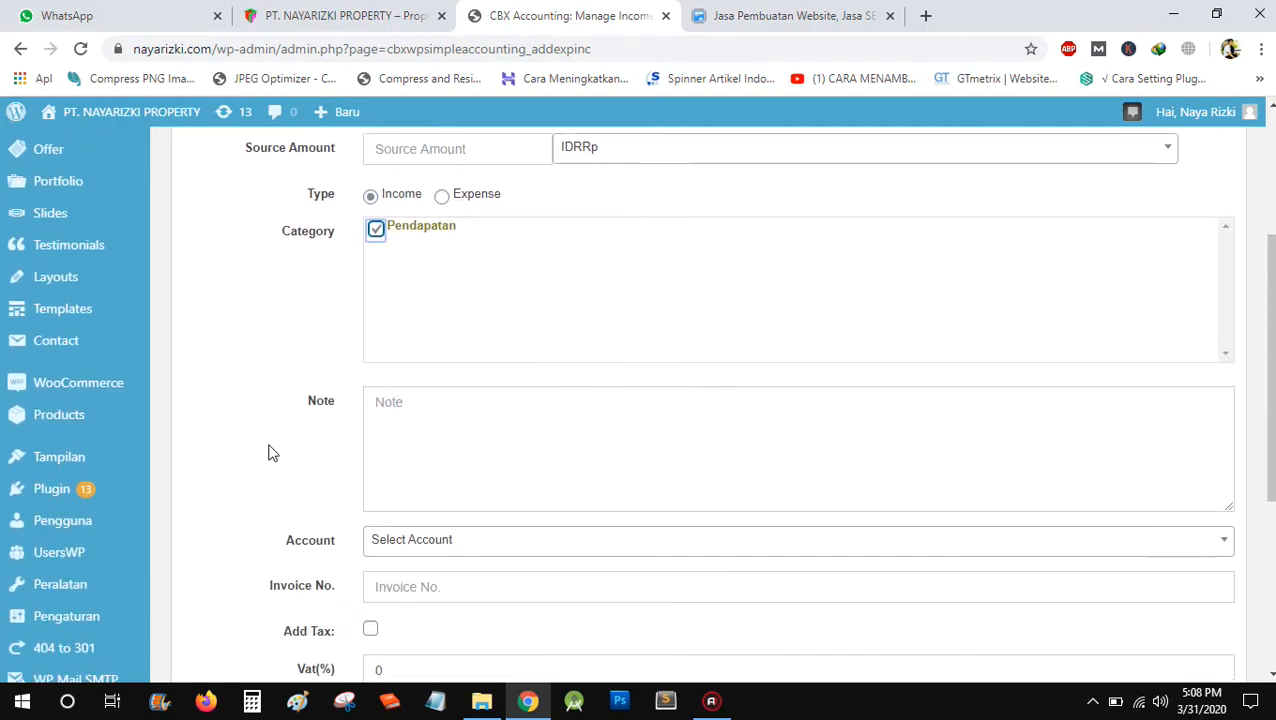
{"action": "left_click", "coordinate": [407, 441]}
{"action": "scroll", "coordinate": [419, 410], "scroll_direction": "up", "scroll_amount": 3}
{"action": "left_click", "coordinate": [481, 333]}
{"action": "key", "text": "ctrl+a"}
{"action": "key", "text": "ctrl+c"}
{"action": "scroll", "coordinate": [481, 441], "scroll_direction": "down", "scroll_amount": 3}
{"action": "left_click", "coordinate": [404, 422]}
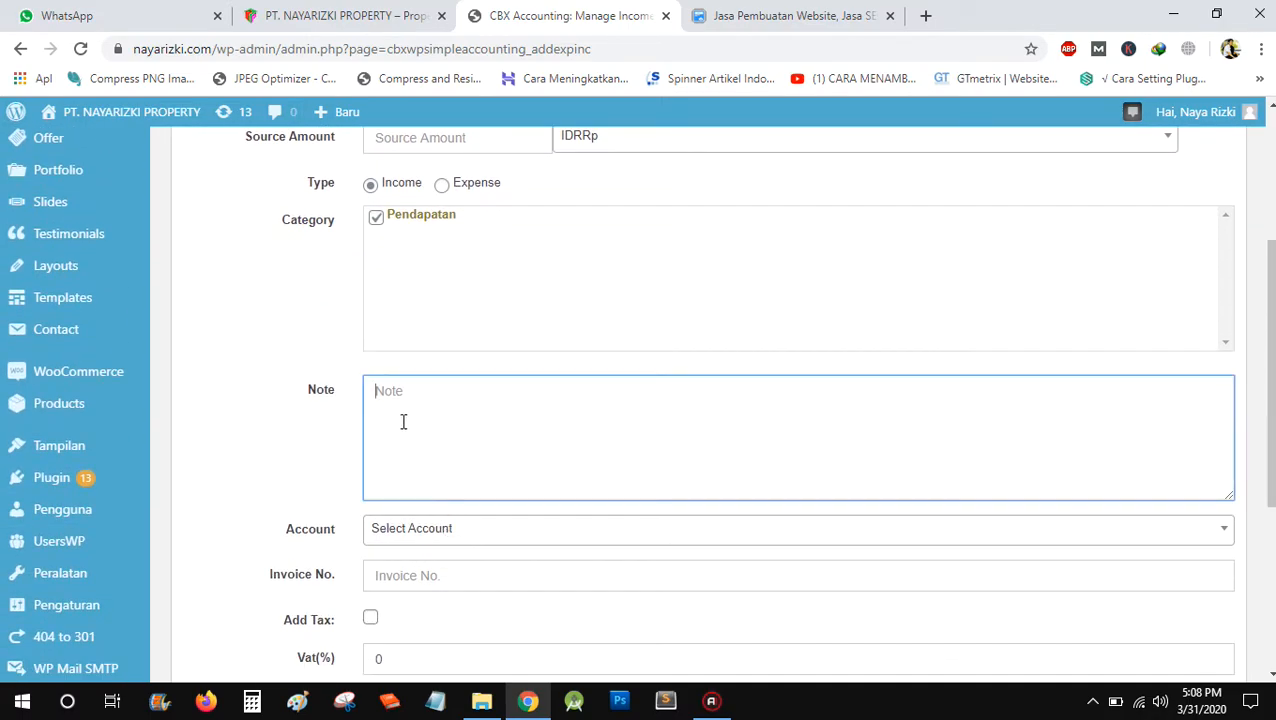
{"action": "key", "text": "ctrl+v"}
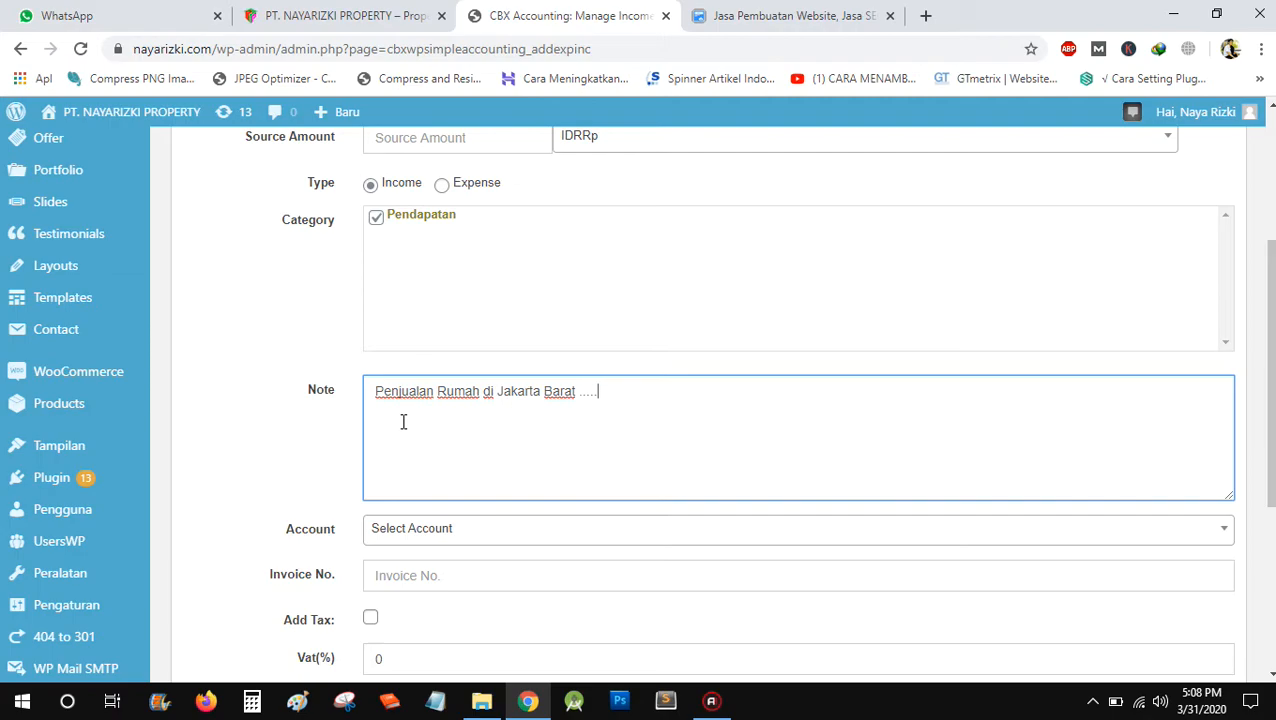
- Assign the income entry to the account held at BCA bank and leave the invoice number empty
{"action": "scroll", "coordinate": [337, 412], "scroll_direction": "down", "scroll_amount": 1}
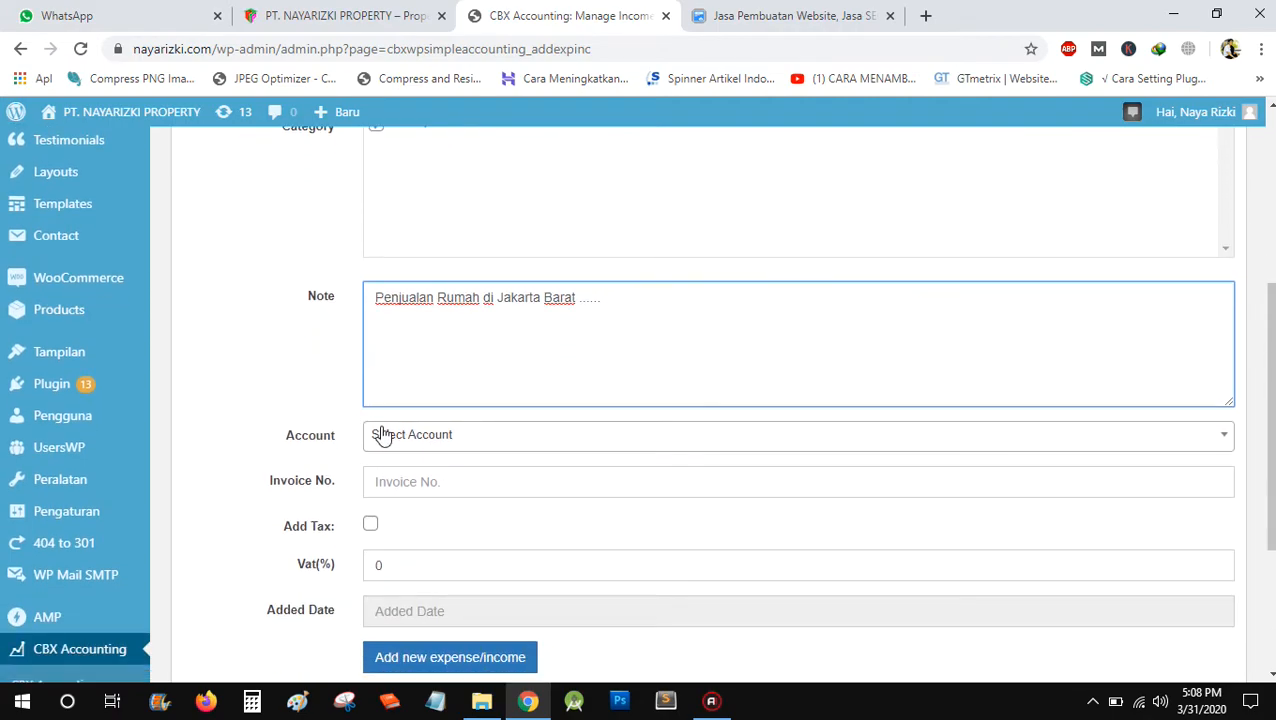
{"action": "left_click", "coordinate": [383, 437]}
{"action": "left_click", "coordinate": [417, 614]}
{"action": "scroll", "coordinate": [276, 400], "scroll_direction": "down", "scroll_amount": 2}
{"action": "left_click", "coordinate": [399, 297]}
{"action": "left_click", "coordinate": [217, 285]}
- Set the added date to 2020-03-31 at 09:00 AM and add the new income entry
{"action": "left_click", "coordinate": [375, 423]}
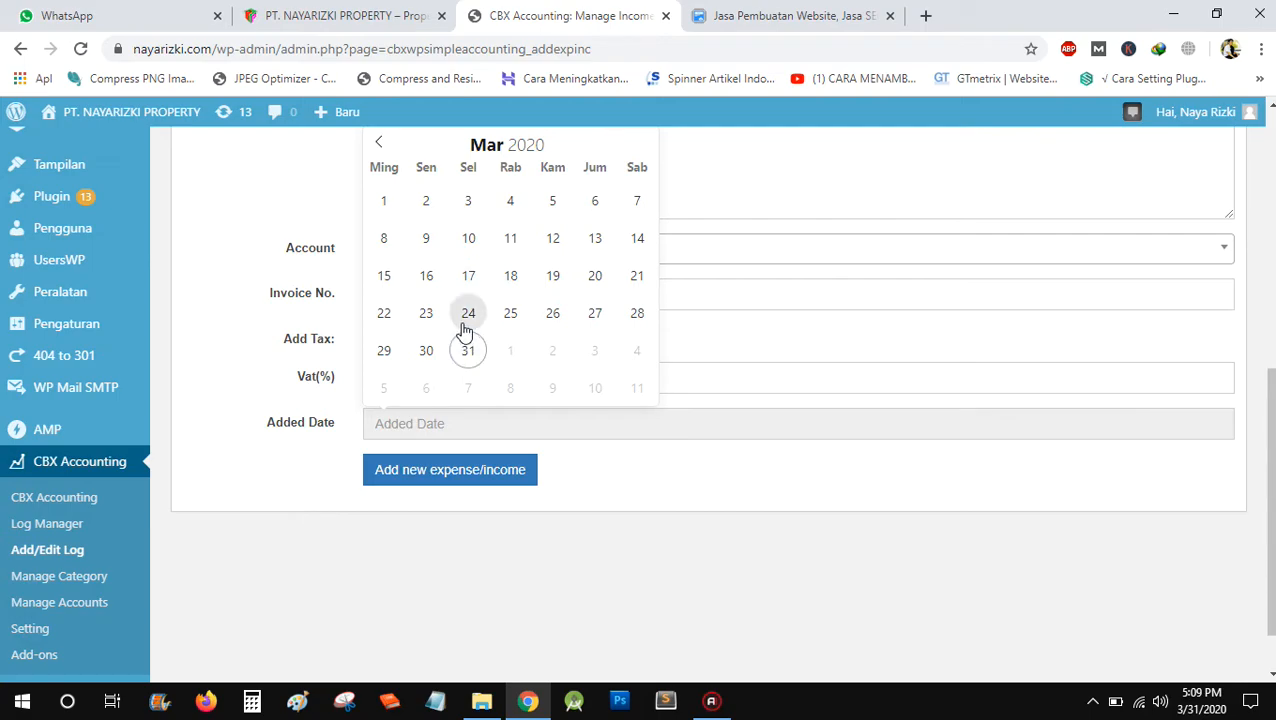
{"action": "left_click", "coordinate": [460, 360]}
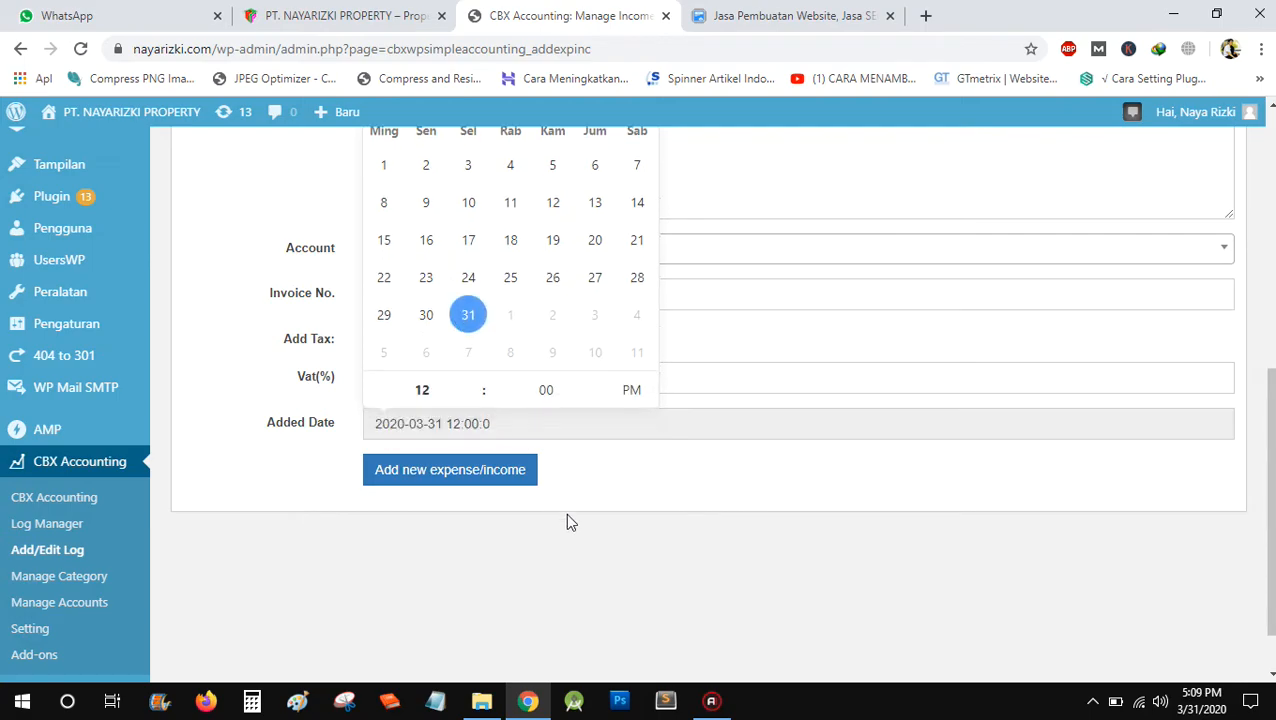
{"action": "left_click", "coordinate": [475, 398]}
{"action": "left_click", "coordinate": [475, 398]}
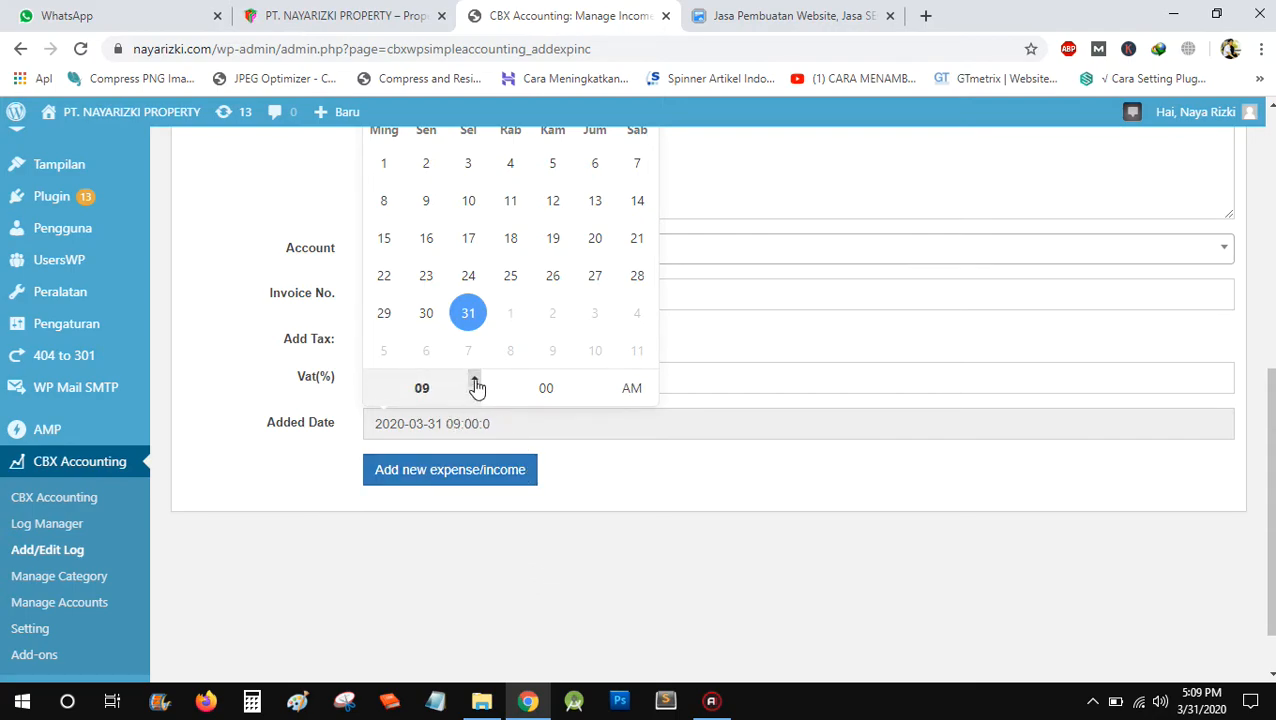
{"action": "left_click", "coordinate": [416, 551]}
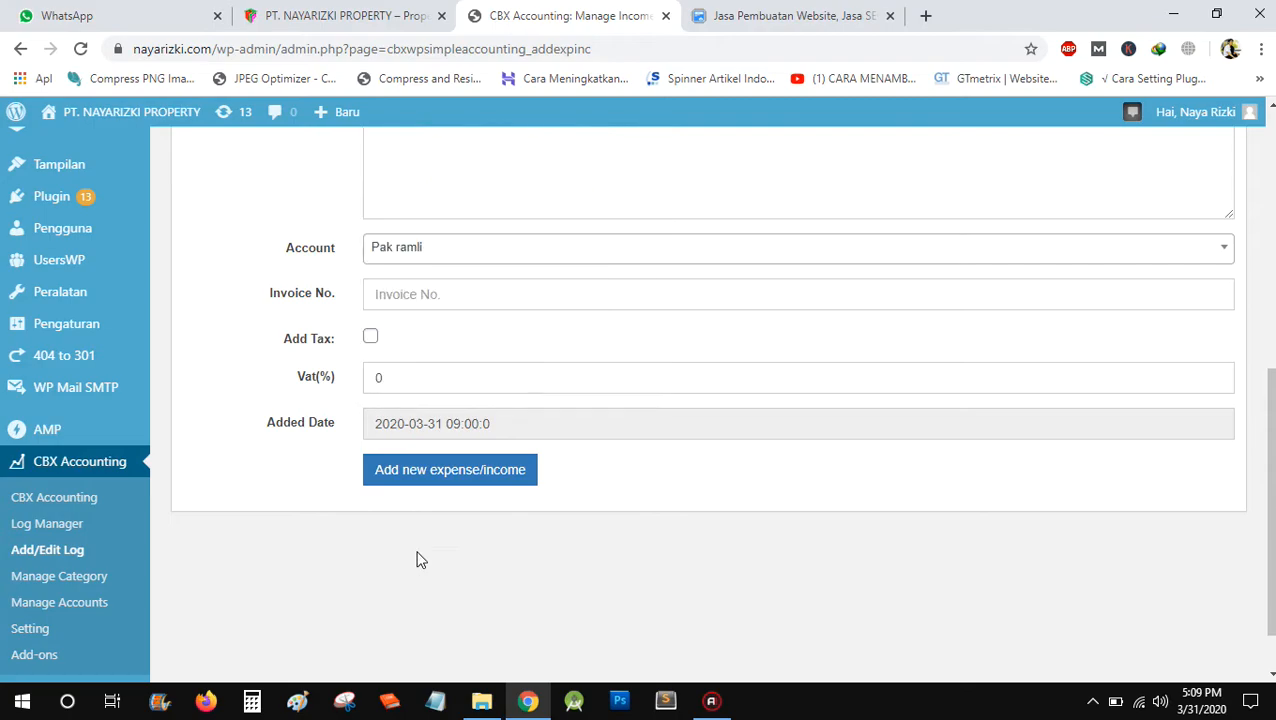
{"action": "left_click", "coordinate": [461, 480]}
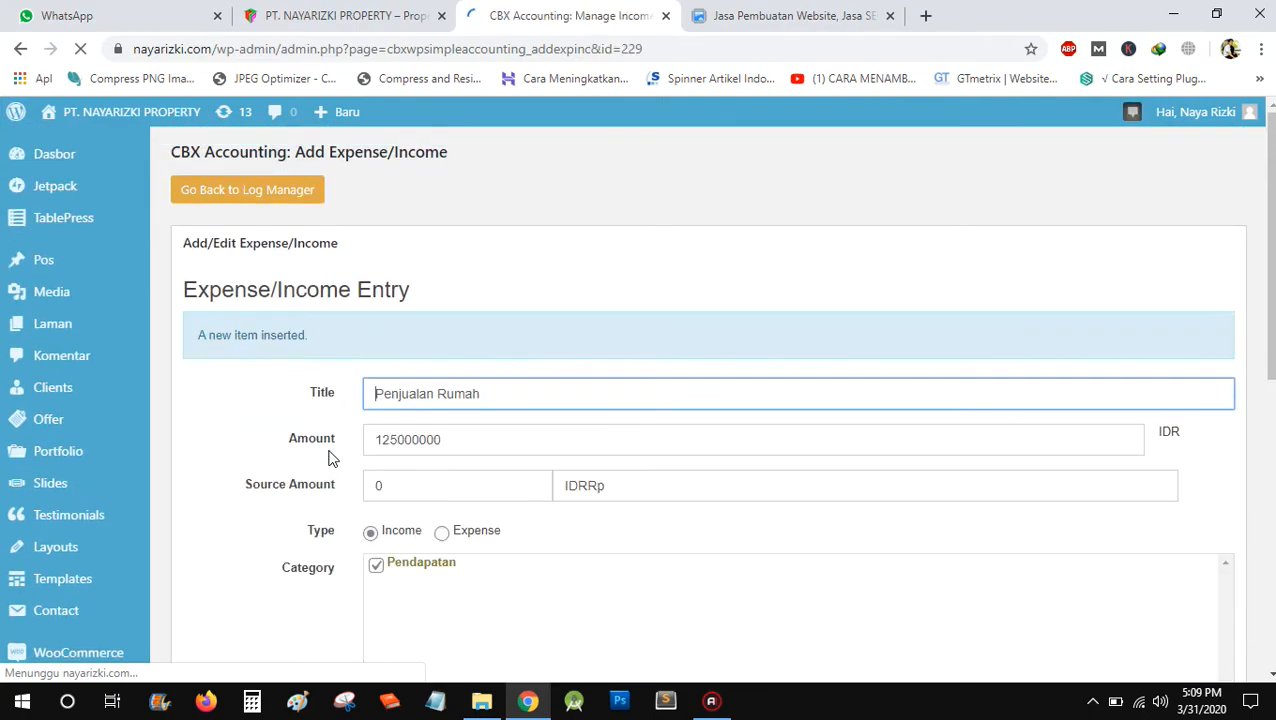
- Review the saved Penjualan Rumah entry, then go to the log list and browse its recorded entries
{"action": "scroll", "coordinate": [331, 460], "scroll_direction": "down", "scroll_amount": 2}
{"action": "scroll", "coordinate": [331, 460], "scroll_direction": "down", "scroll_amount": 5}
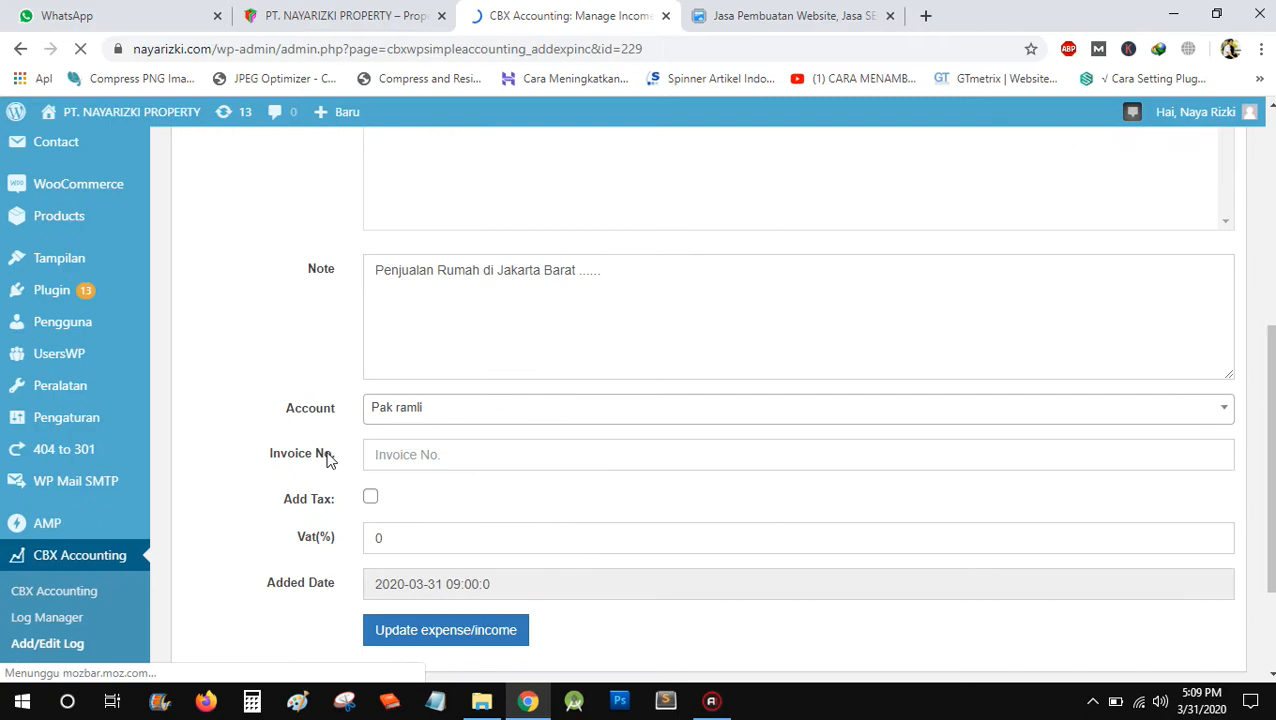
{"action": "left_click", "coordinate": [60, 457]}
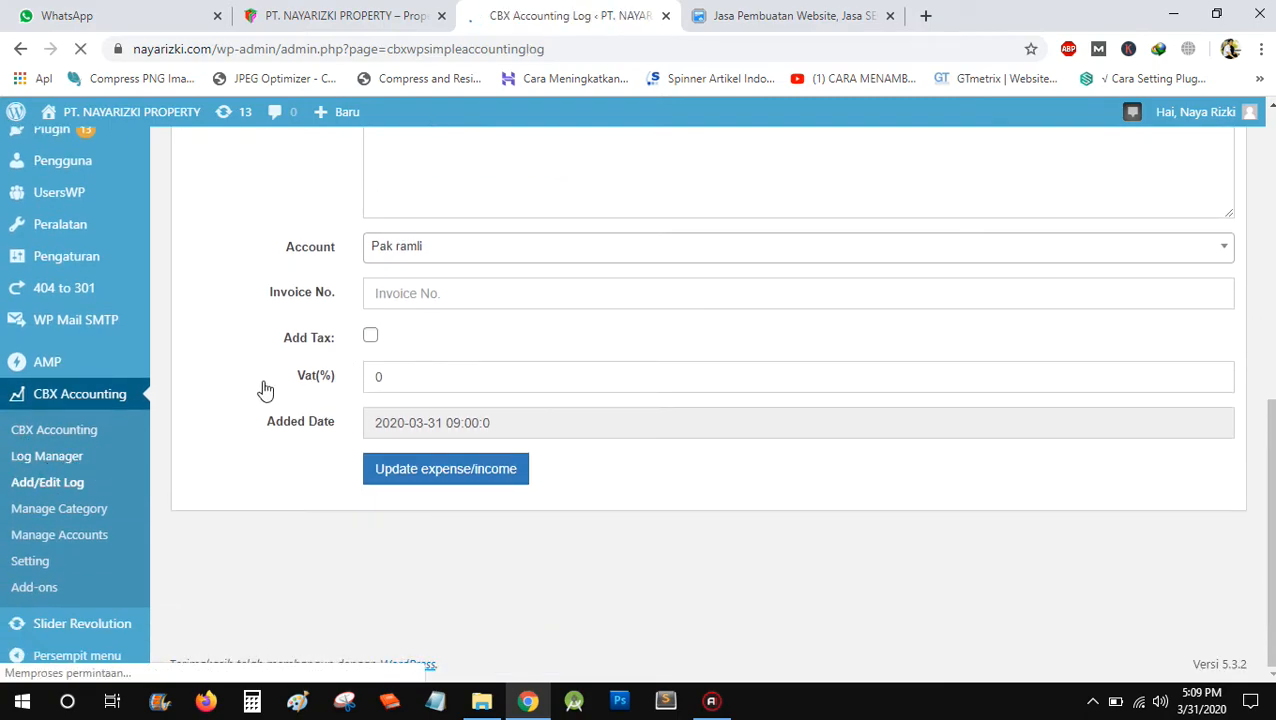
{"action": "scroll", "coordinate": [750, 247], "scroll_direction": "down", "scroll_amount": 1}
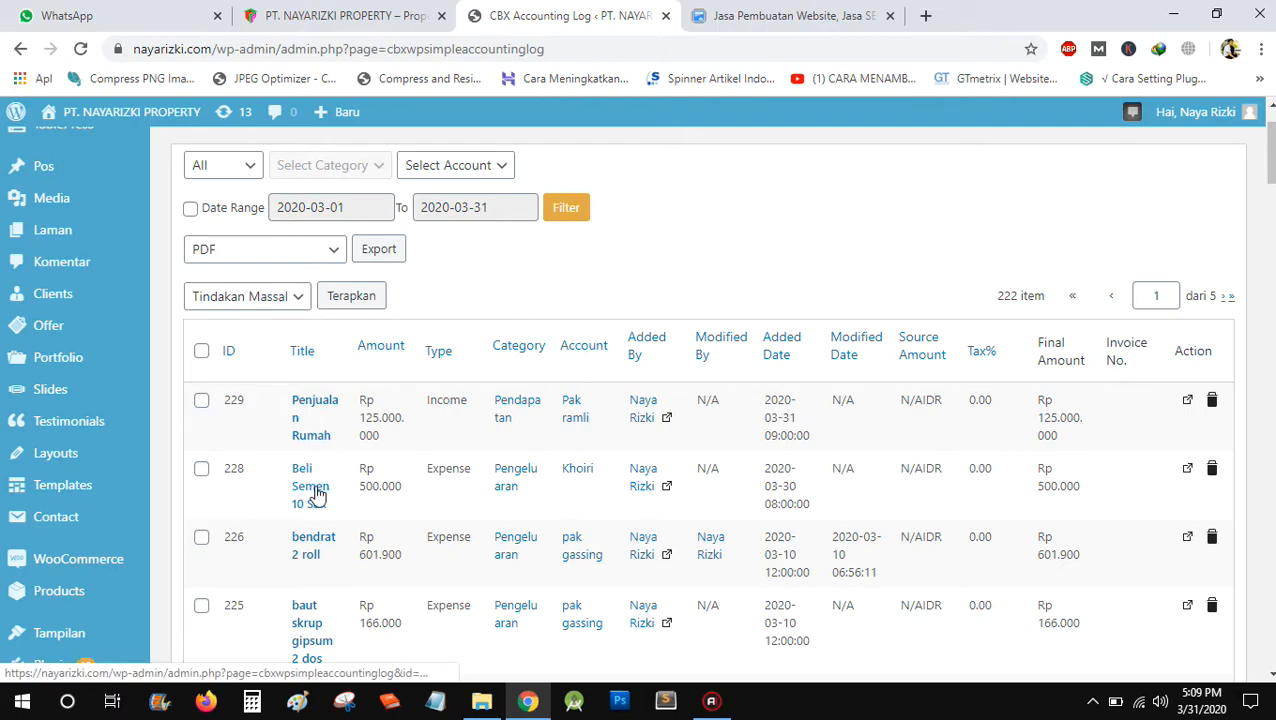
{"action": "scroll", "coordinate": [315, 495], "scroll_direction": "down", "scroll_amount": 1}
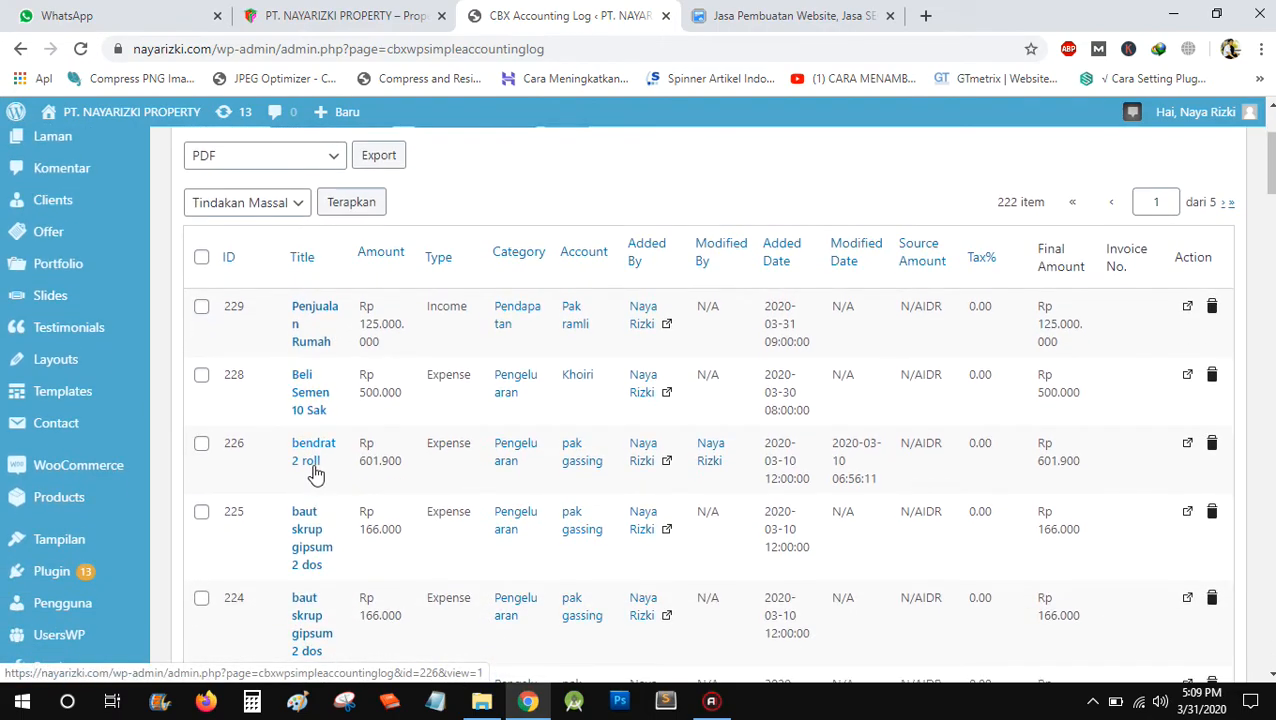
{"action": "scroll", "coordinate": [316, 476], "scroll_direction": "down", "scroll_amount": 3}
{"action": "scroll", "coordinate": [308, 474], "scroll_direction": "down", "scroll_amount": 2}
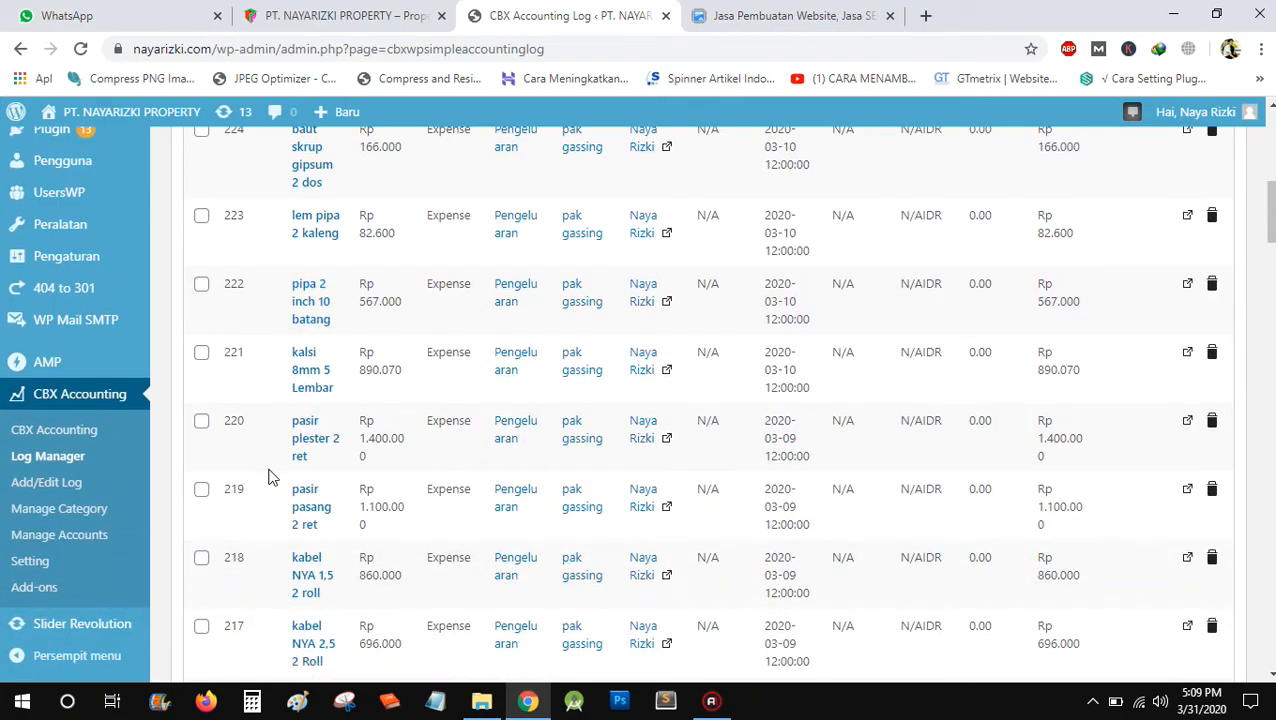
- Open the category management page and look through the income and expense categories
{"action": "left_click", "coordinate": [71, 510]}
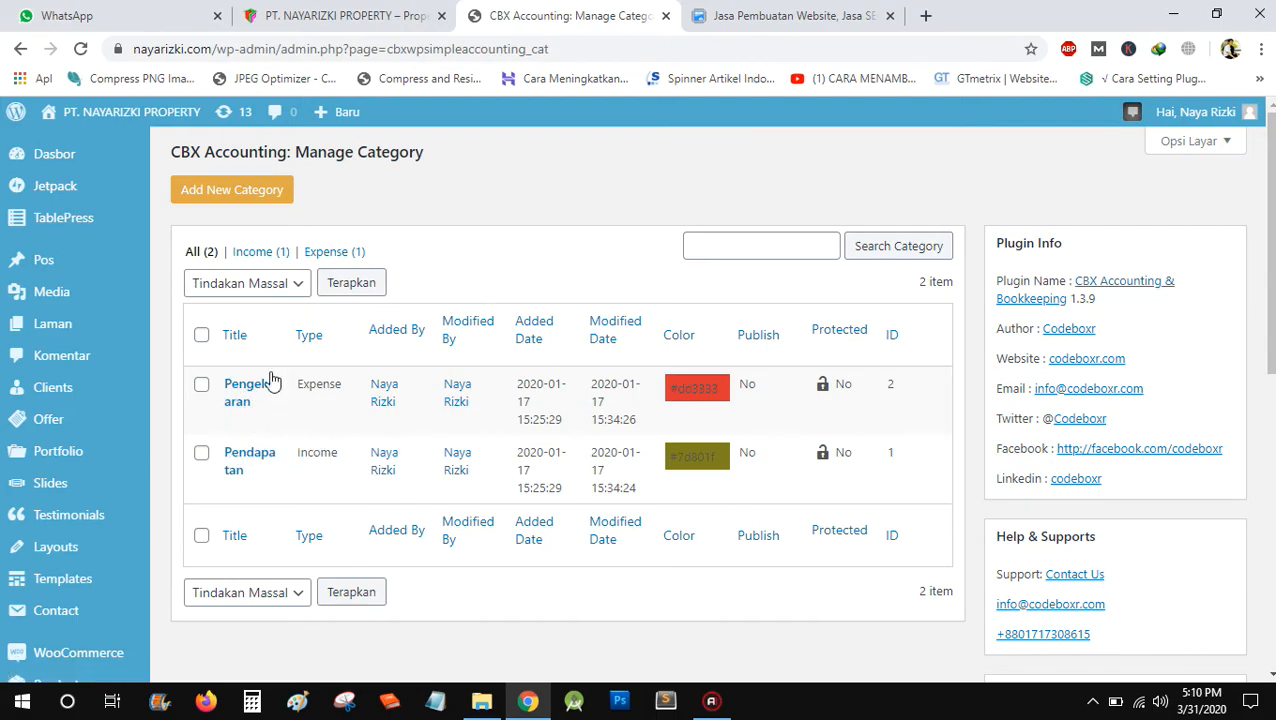
{"action": "scroll", "coordinate": [352, 365], "scroll_direction": "down", "scroll_amount": 3}
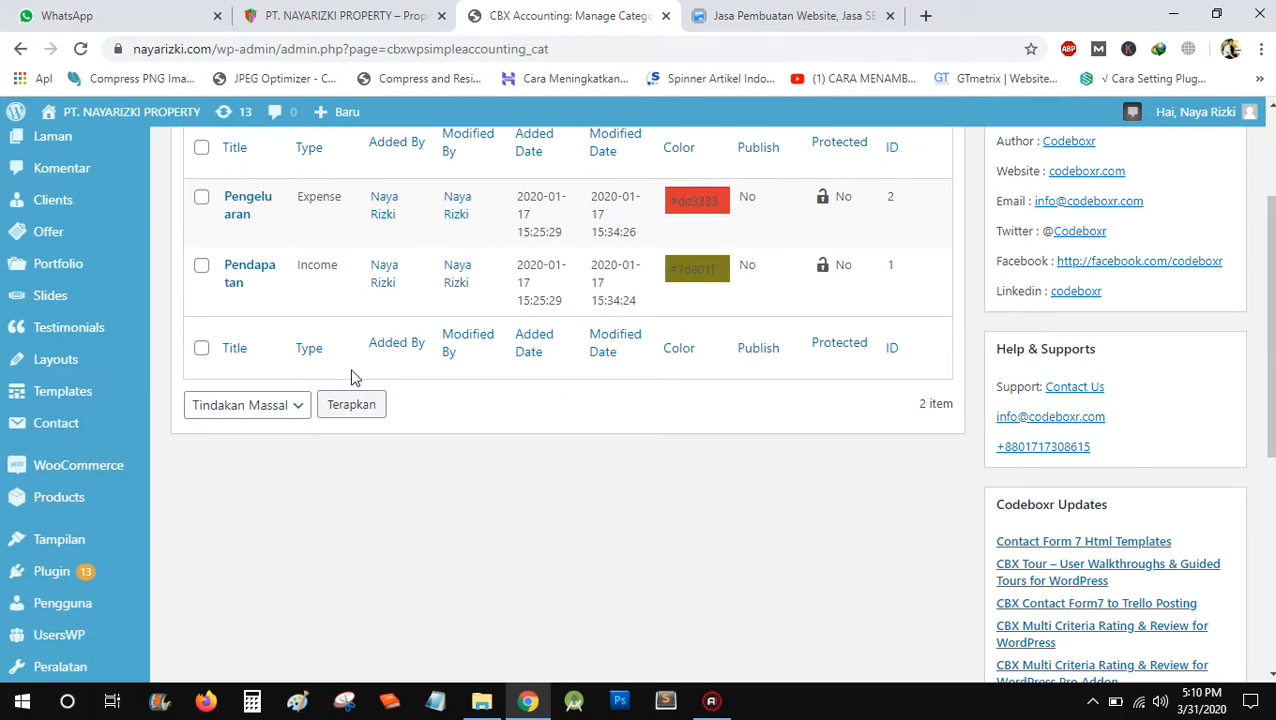
{"action": "scroll", "coordinate": [350, 400], "scroll_direction": "down", "scroll_amount": 4}
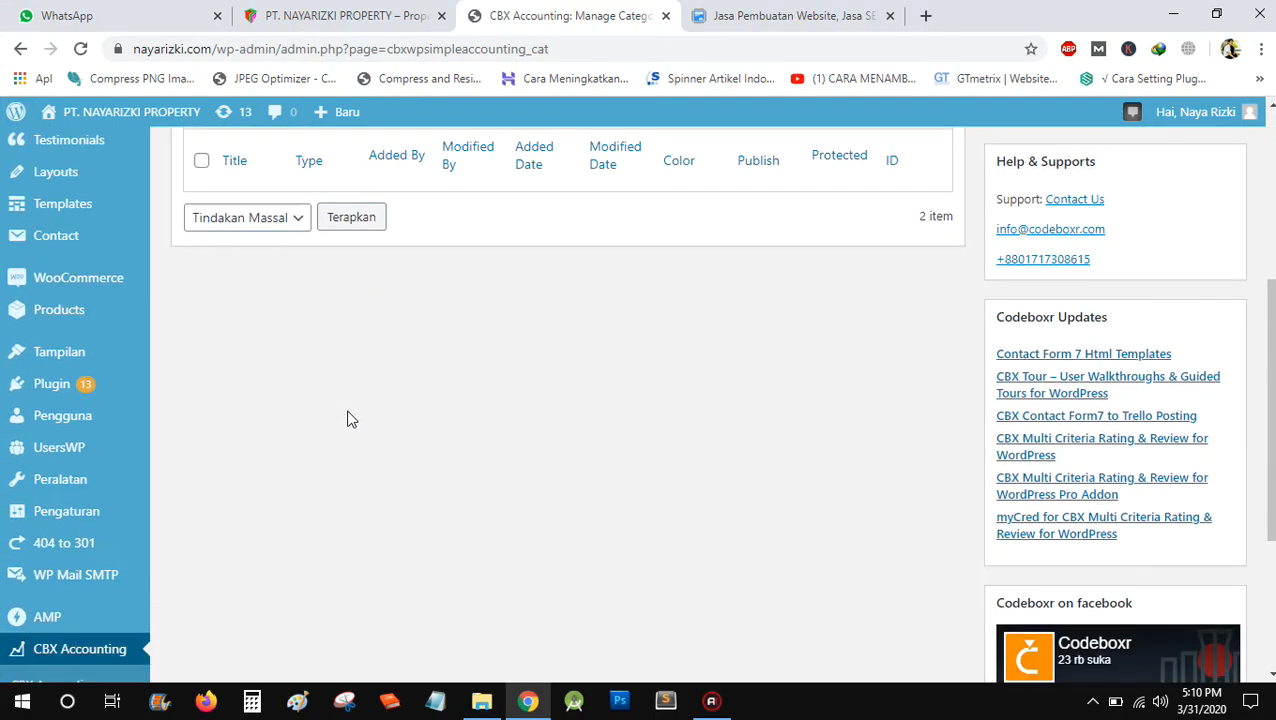
{"action": "scroll", "coordinate": [349, 428], "scroll_direction": "down", "scroll_amount": 2}
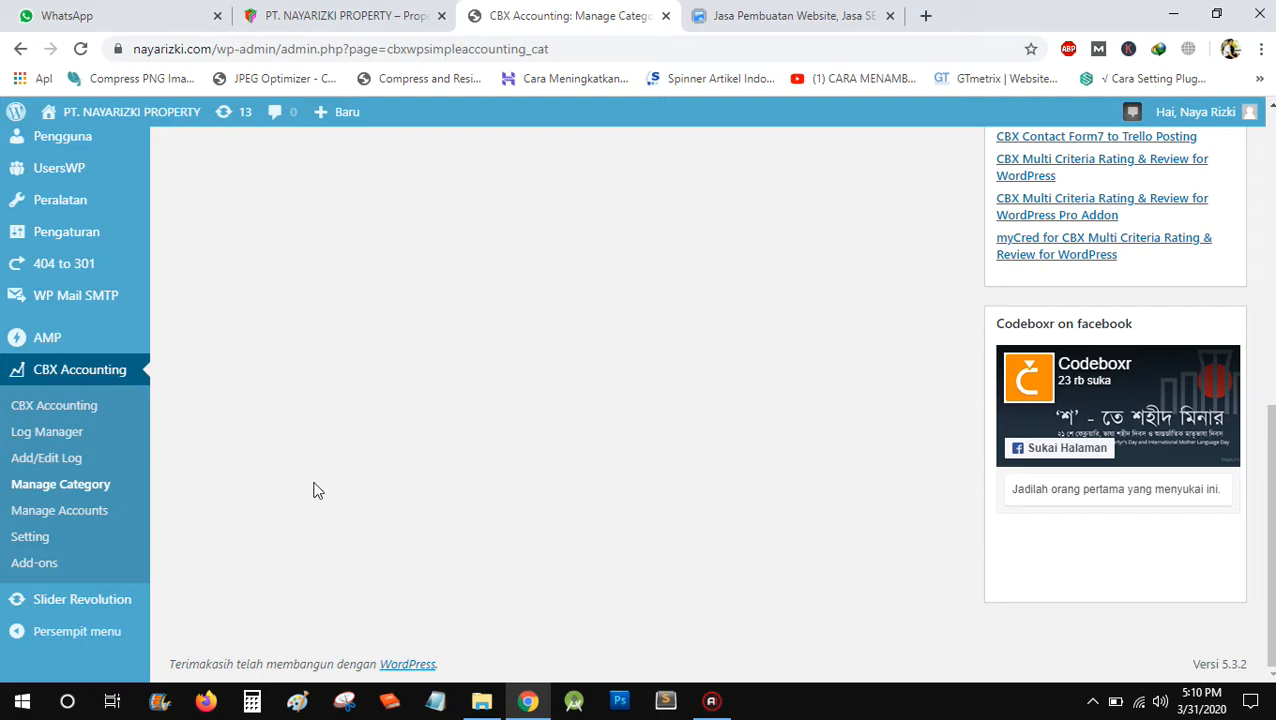
- Open the account management page in a new tab and switch to it
{"action": "right_click", "coordinate": [77, 502]}
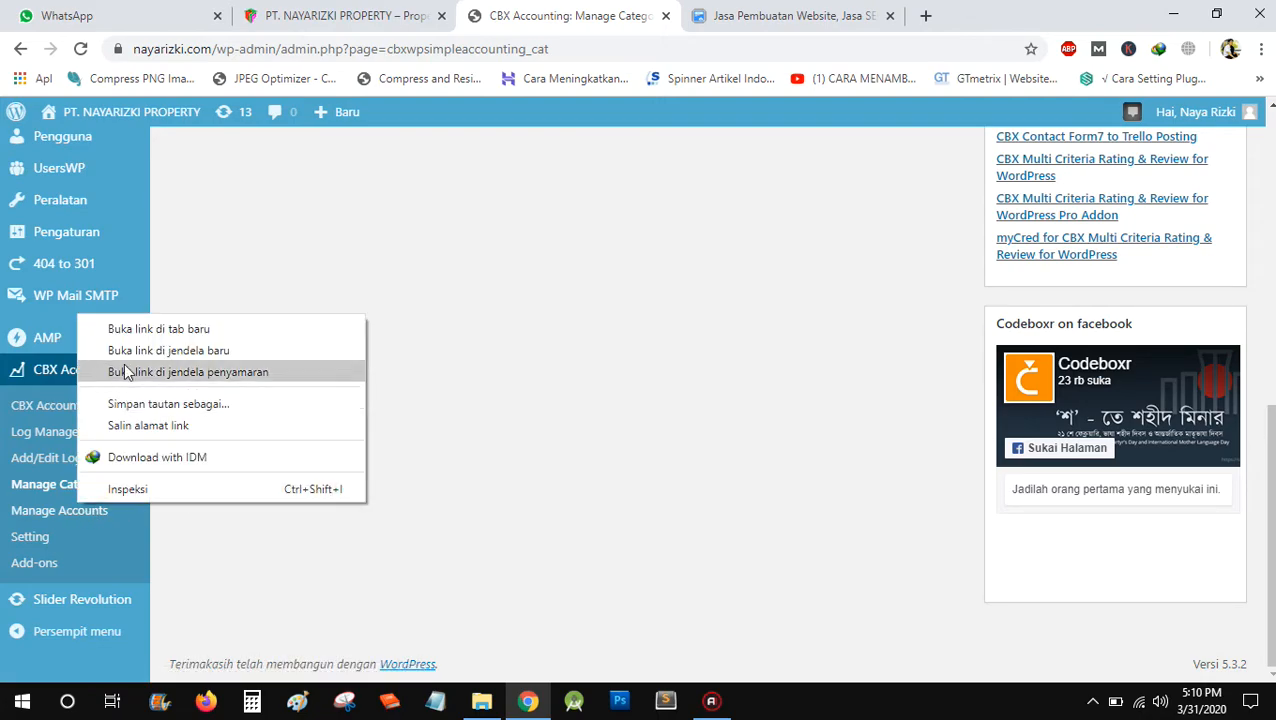
{"action": "left_click", "coordinate": [140, 329]}
{"action": "left_click", "coordinate": [705, 12]}
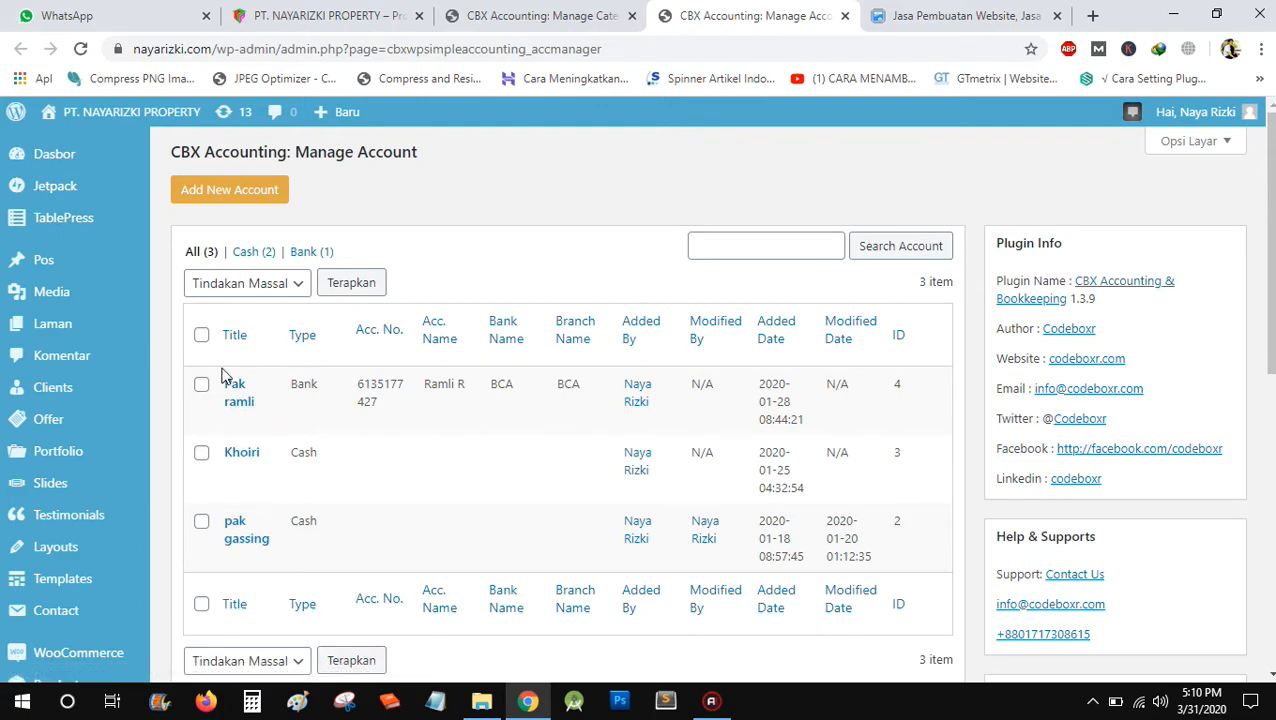
- Open the form for adding a new account and get its title ready for entry
{"action": "left_click", "coordinate": [240, 195]}
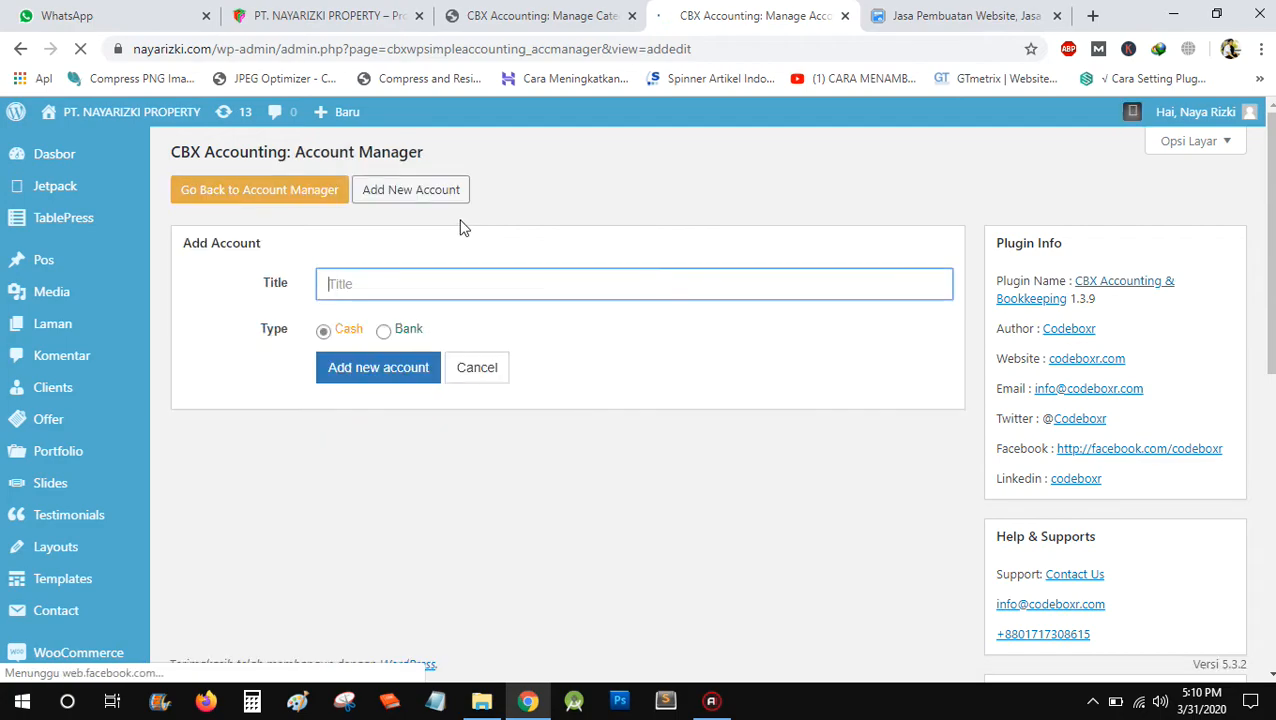
{"action": "left_click", "coordinate": [341, 284]}
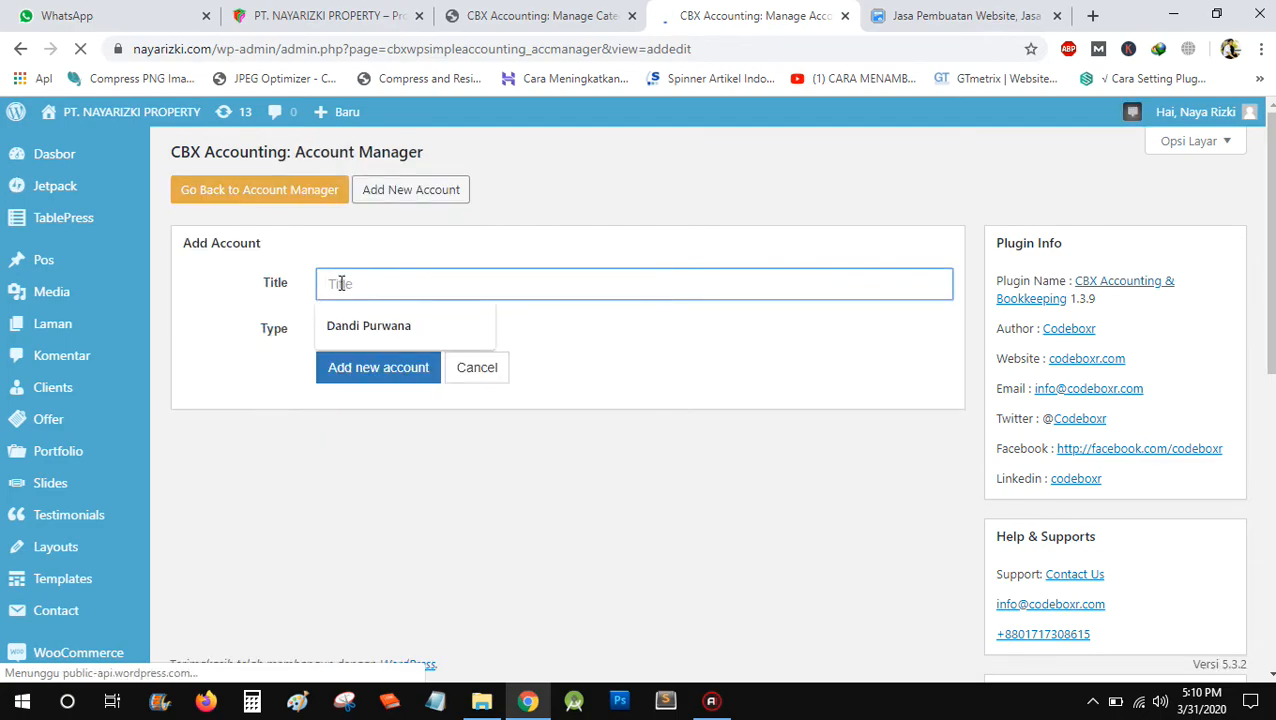
{"action": "left_click", "coordinate": [408, 246]}
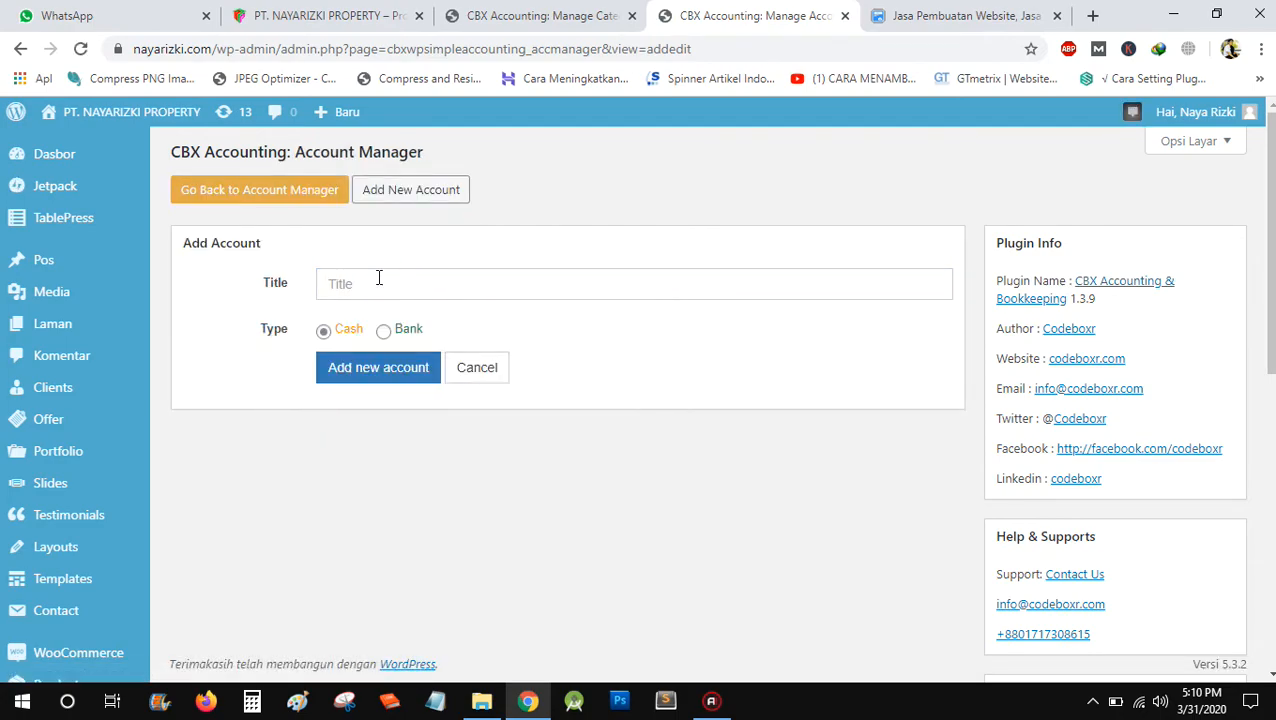
{"action": "left_click", "coordinate": [379, 280]}
{"action": "type", "text": "jUMAD"}
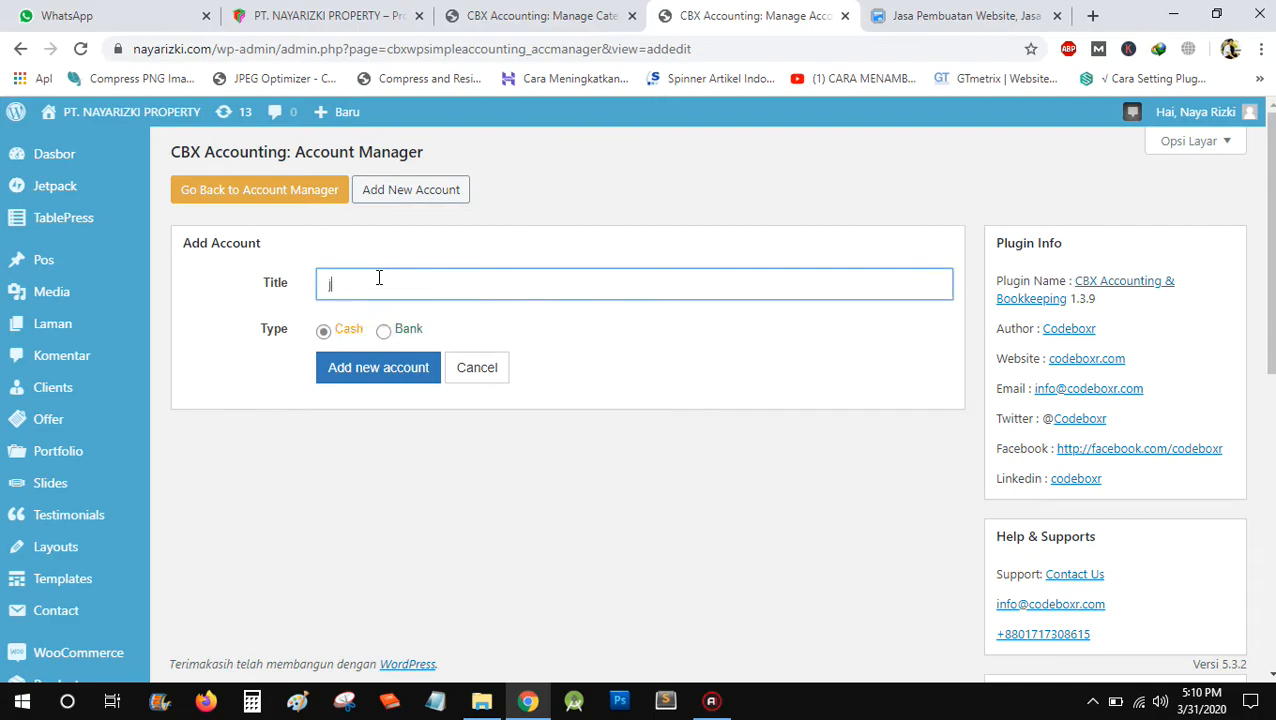
{"action": "key", "text": "ctrl+a"}
{"action": "type", "text": "Juma"}
{"action": "key", "text": "ctrl+a"}
{"action": "type", "text": "n"}
{"action": "key", "text": "BackSpace"}
- Enter the holder's name as the new account's title and set its type to Bank
{"action": "type", "text": "Naya Rizk"}
{"action": "left_click", "coordinate": [383, 333]}
{"action": "left_click", "coordinate": [344, 369]}
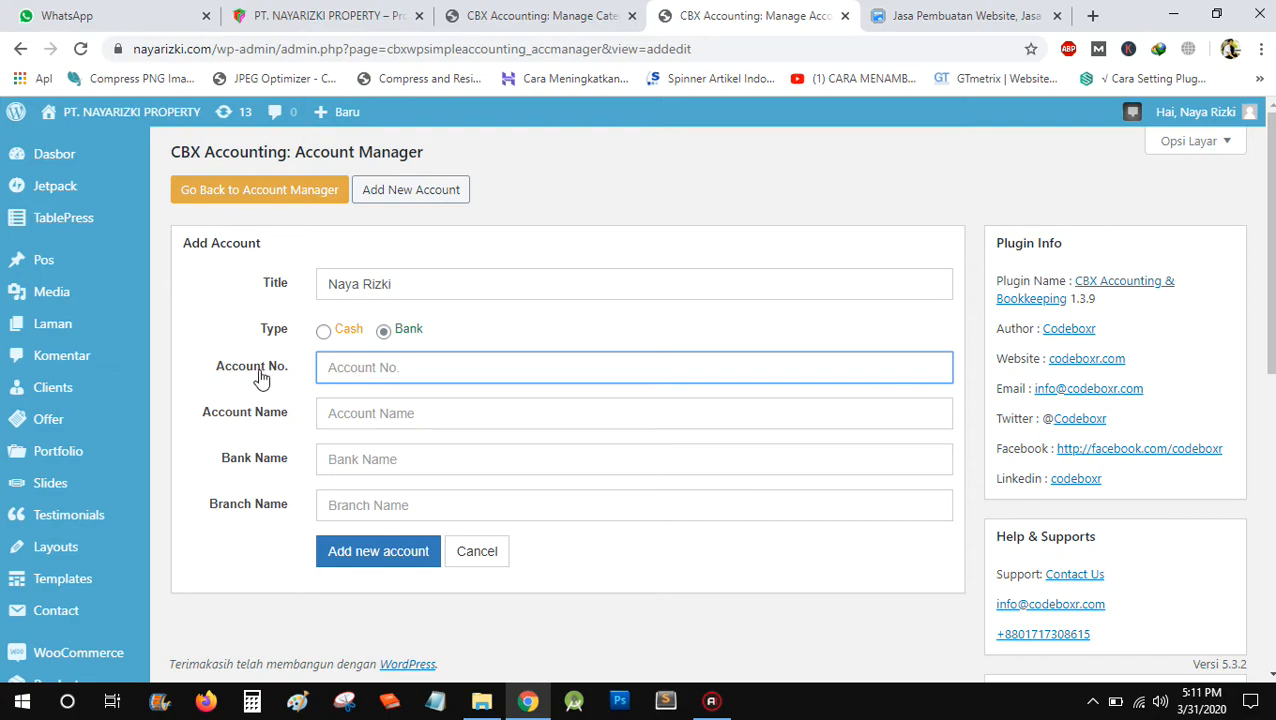
- Go through the account name, bank name and branch name fields and switch the account type back to Cash
{"action": "left_click", "coordinate": [343, 424]}
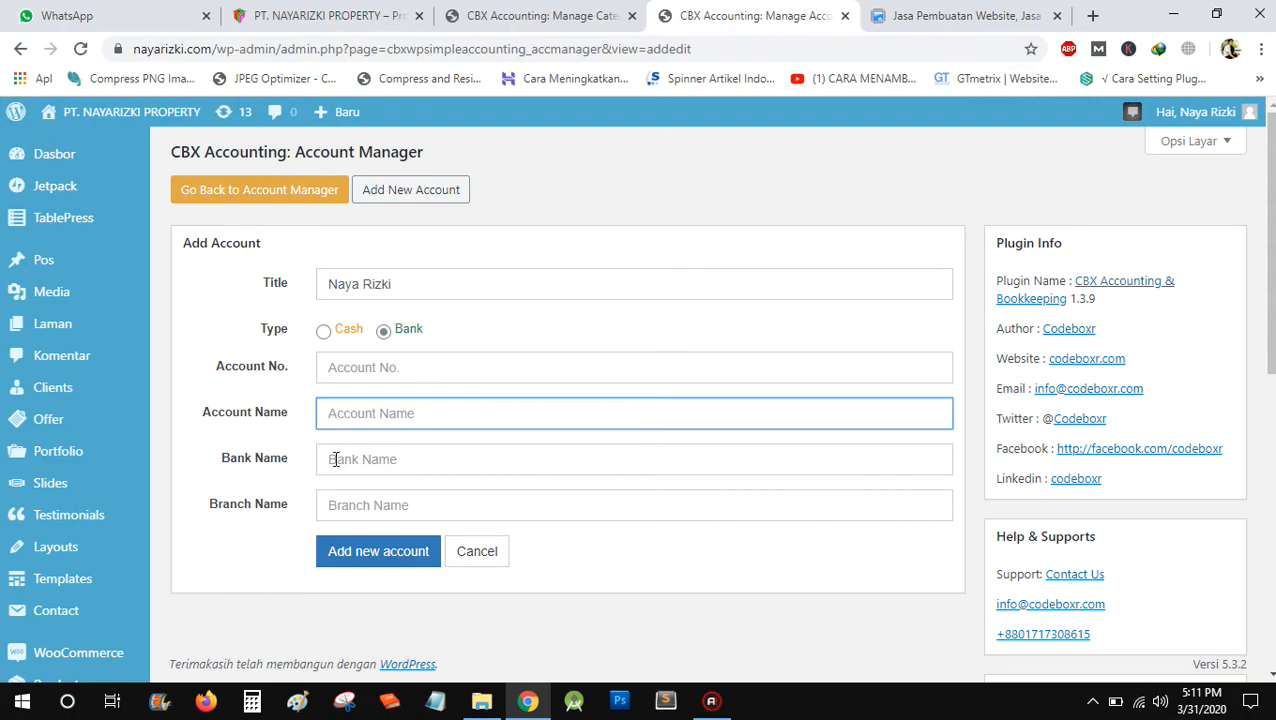
{"action": "left_click", "coordinate": [336, 459]}
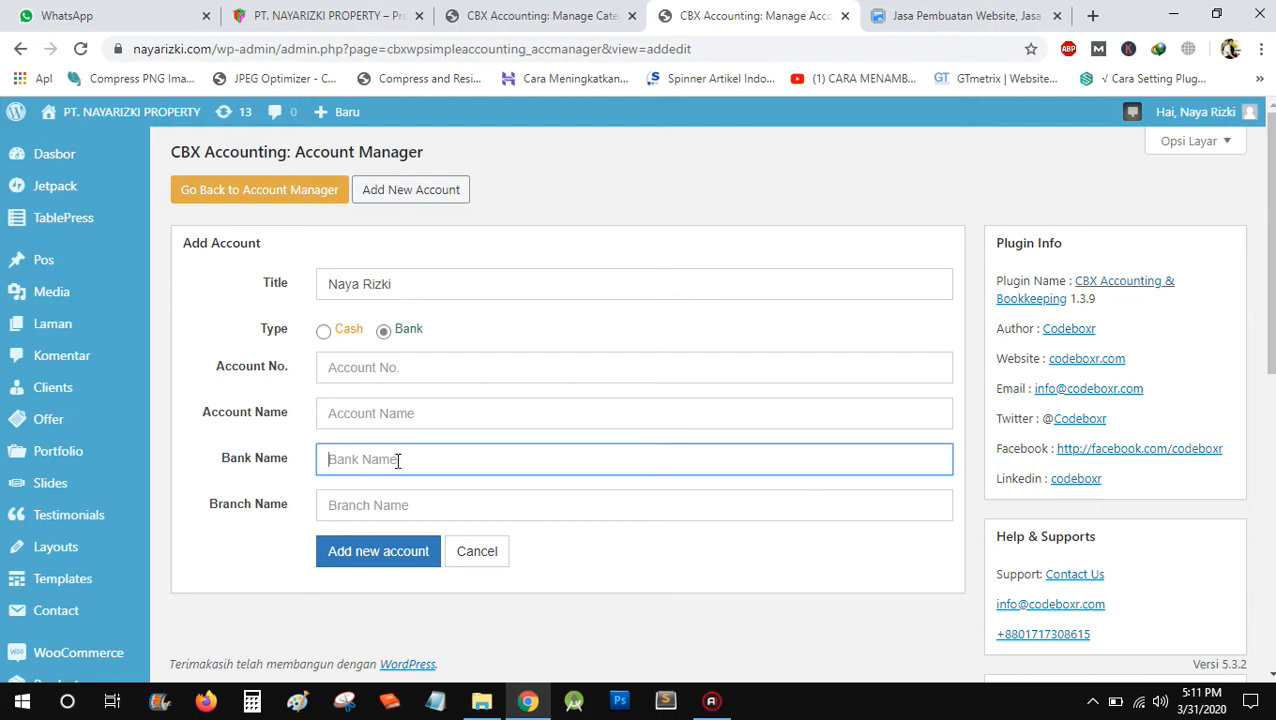
{"action": "left_click", "coordinate": [375, 500]}
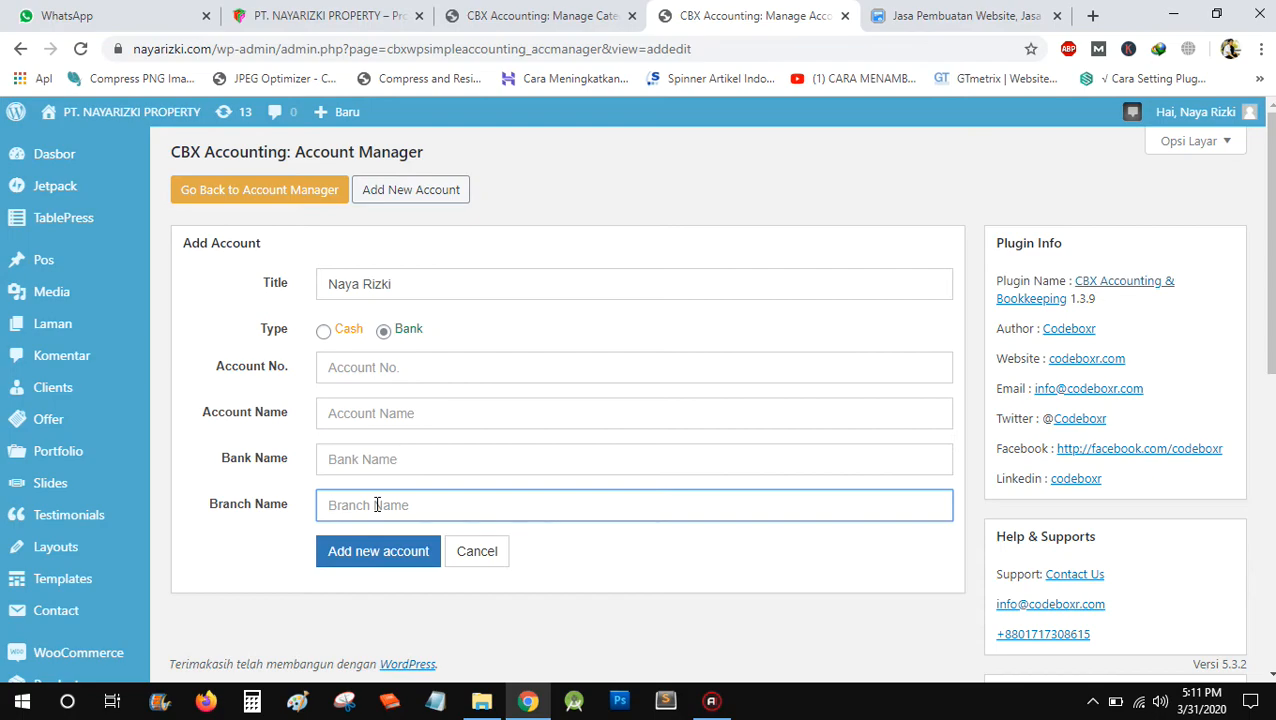
{"action": "left_click", "coordinate": [345, 456]}
{"action": "left_click", "coordinate": [362, 511]}
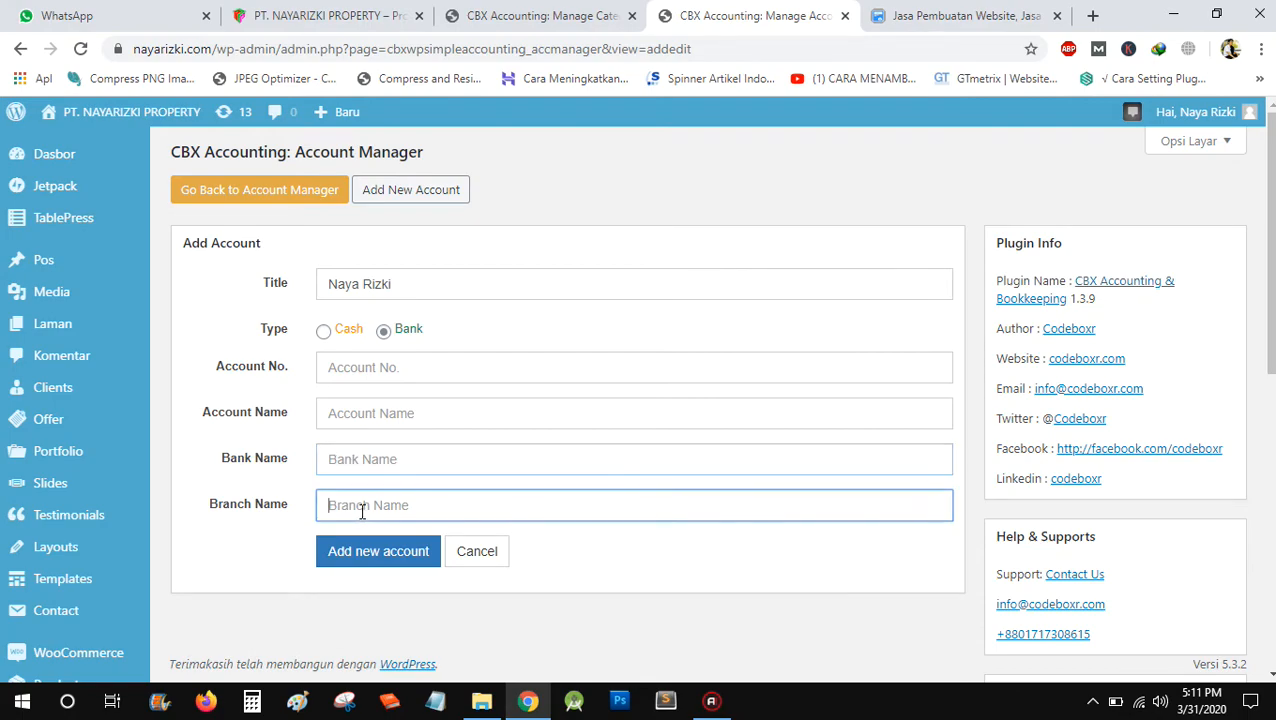
{"action": "left_click", "coordinate": [323, 331]}
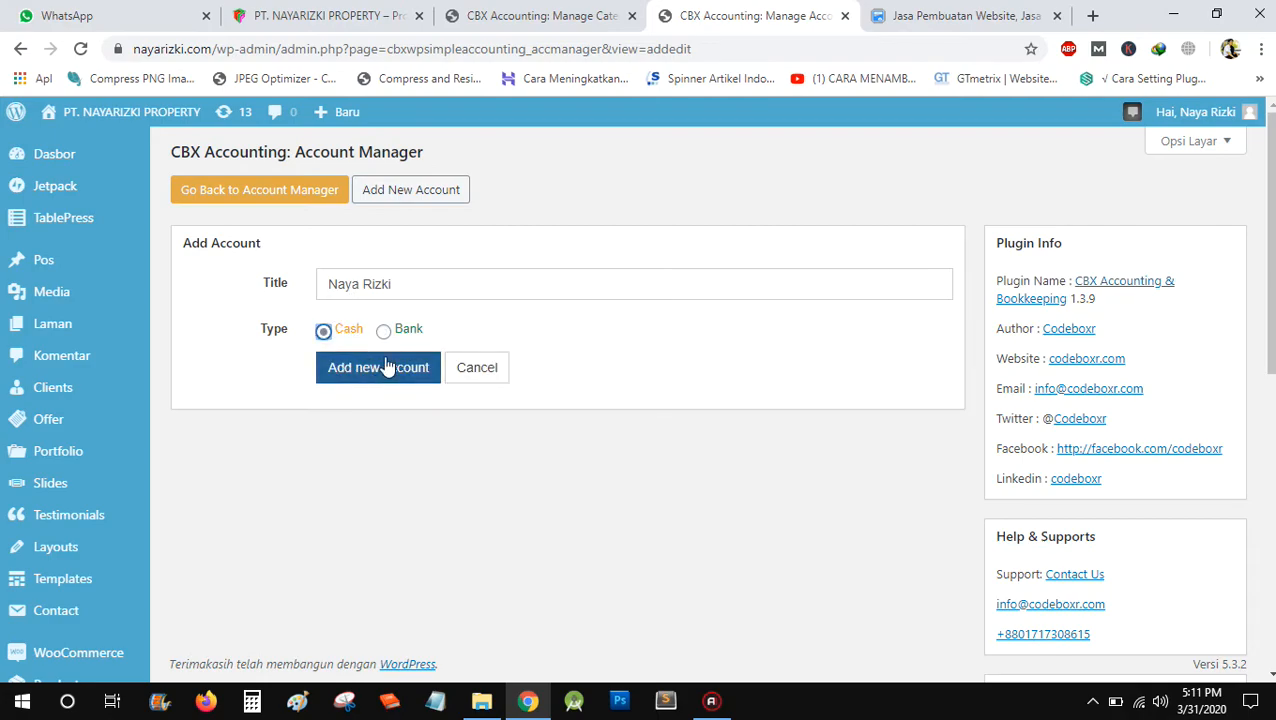
- Leave the account form without saving and return to the account list to review the existing accounts
{"action": "scroll", "coordinate": [349, 493], "scroll_direction": "down", "scroll_amount": 8}
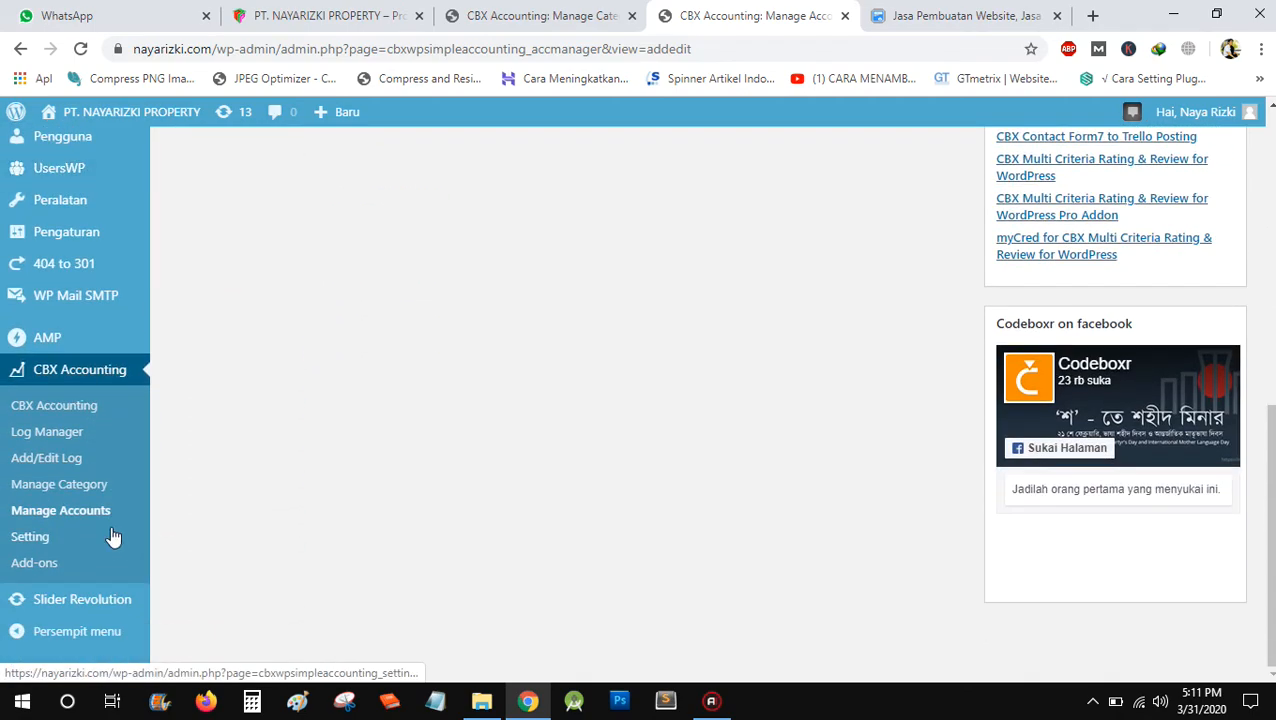
{"action": "left_click", "coordinate": [73, 512]}
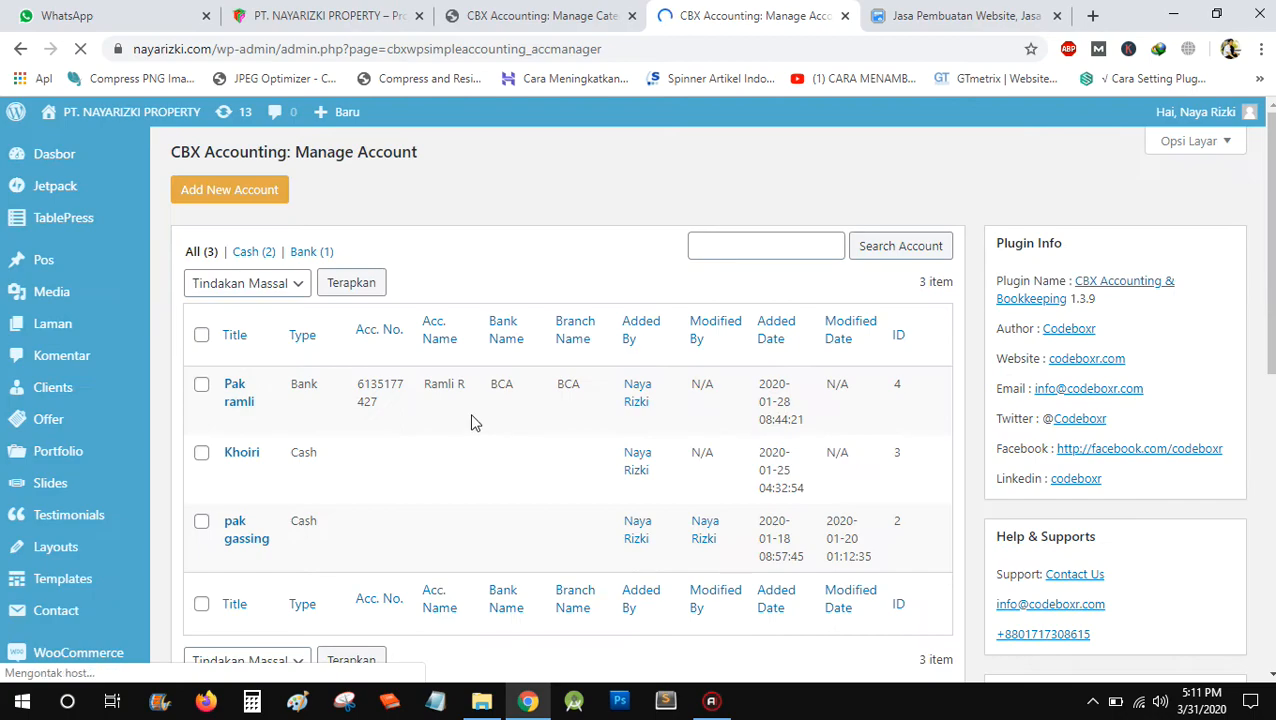
{"action": "scroll", "coordinate": [379, 475], "scroll_direction": "down", "scroll_amount": 2}
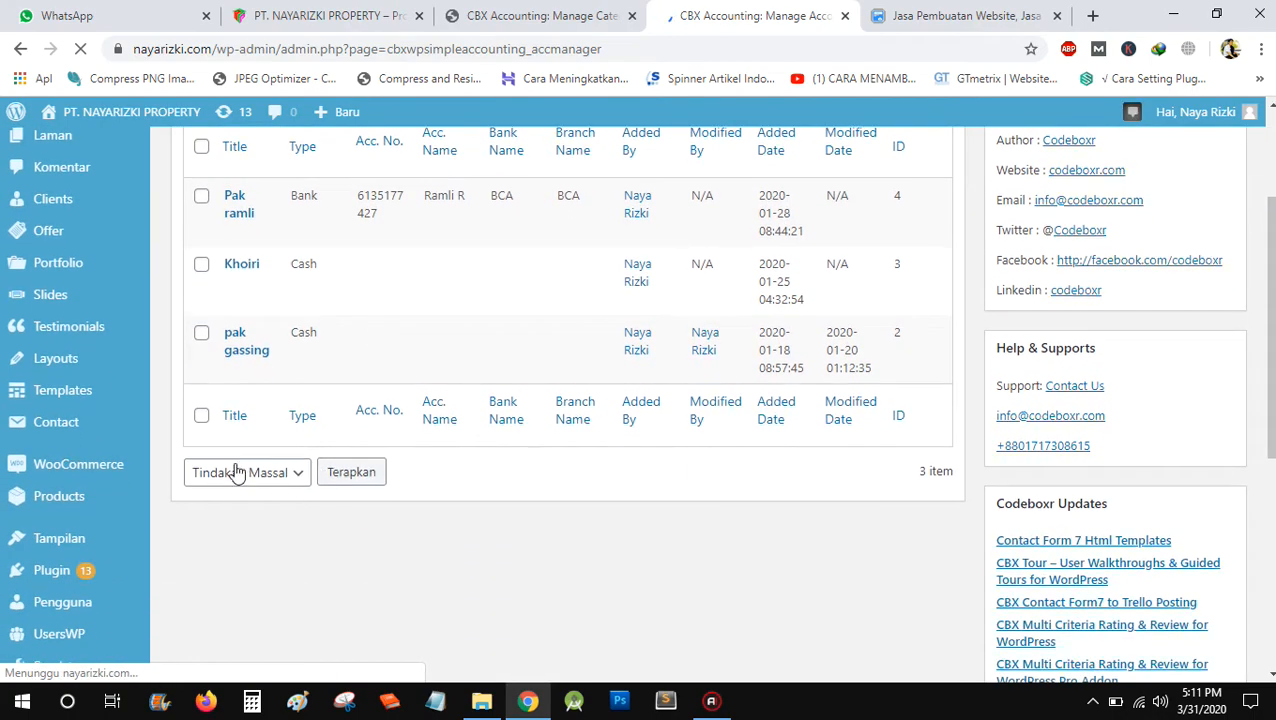
- Open the accounting log list and browse the recorded income and expense entries
{"action": "scroll", "coordinate": [239, 476], "scroll_direction": "down", "scroll_amount": 4}
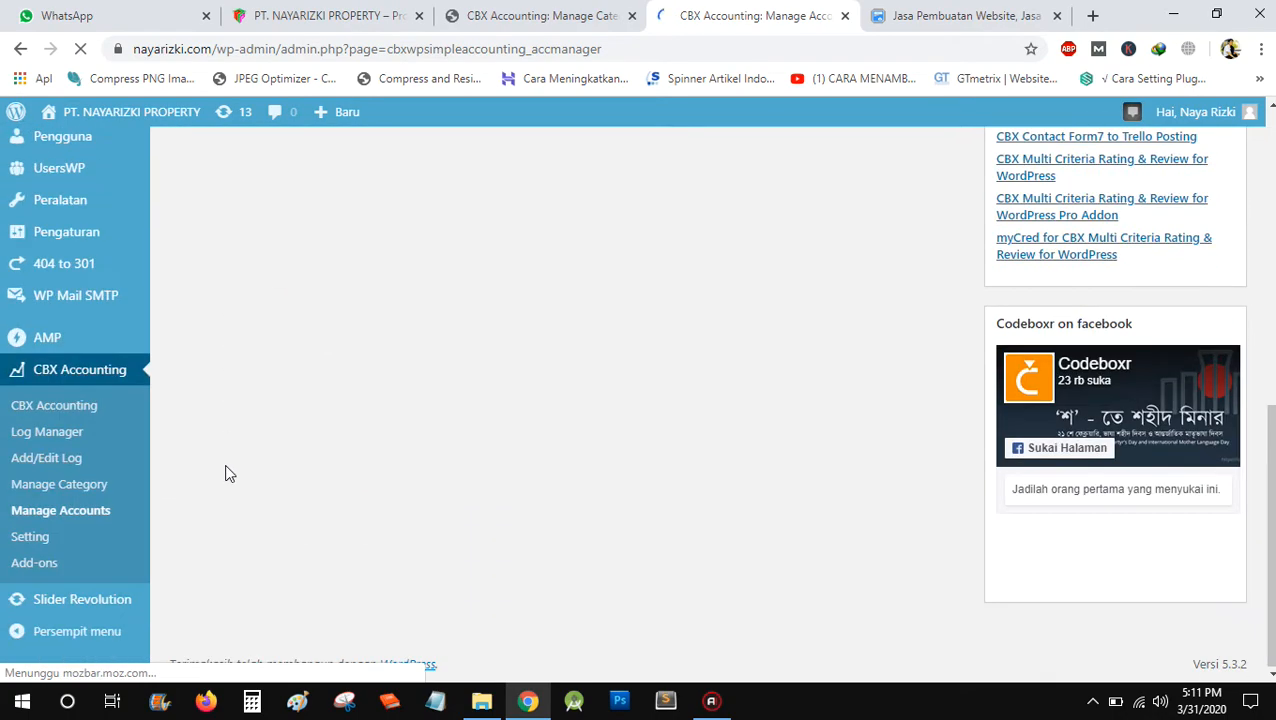
{"action": "left_click", "coordinate": [32, 438]}
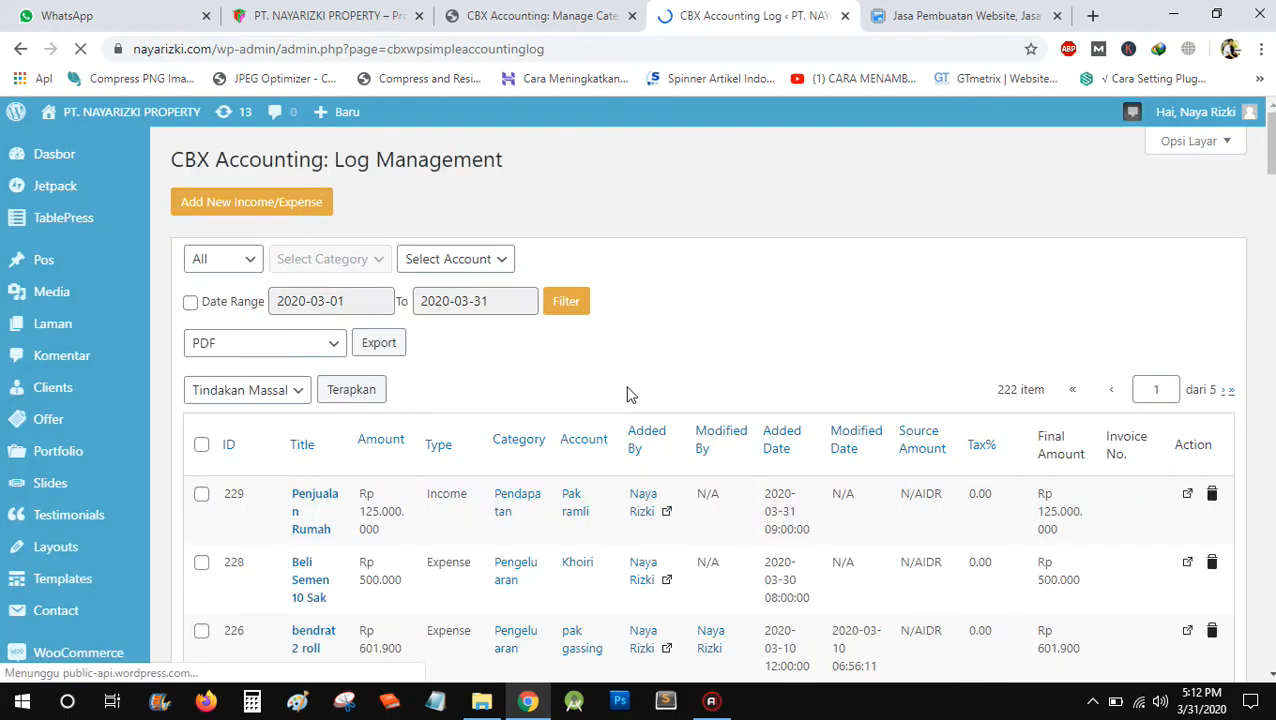
{"action": "scroll", "coordinate": [623, 395], "scroll_direction": "down", "scroll_amount": 2}
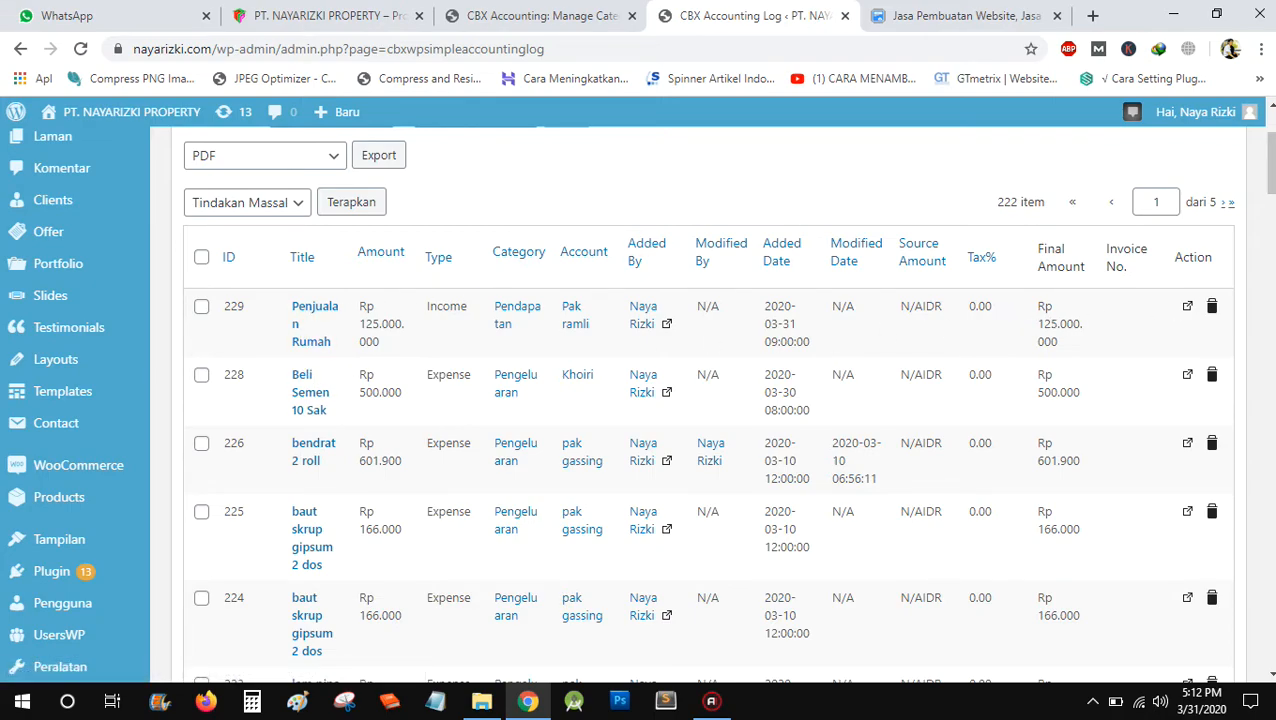
{"action": "scroll", "coordinate": [1052, 323], "scroll_direction": "down", "scroll_amount": 1}
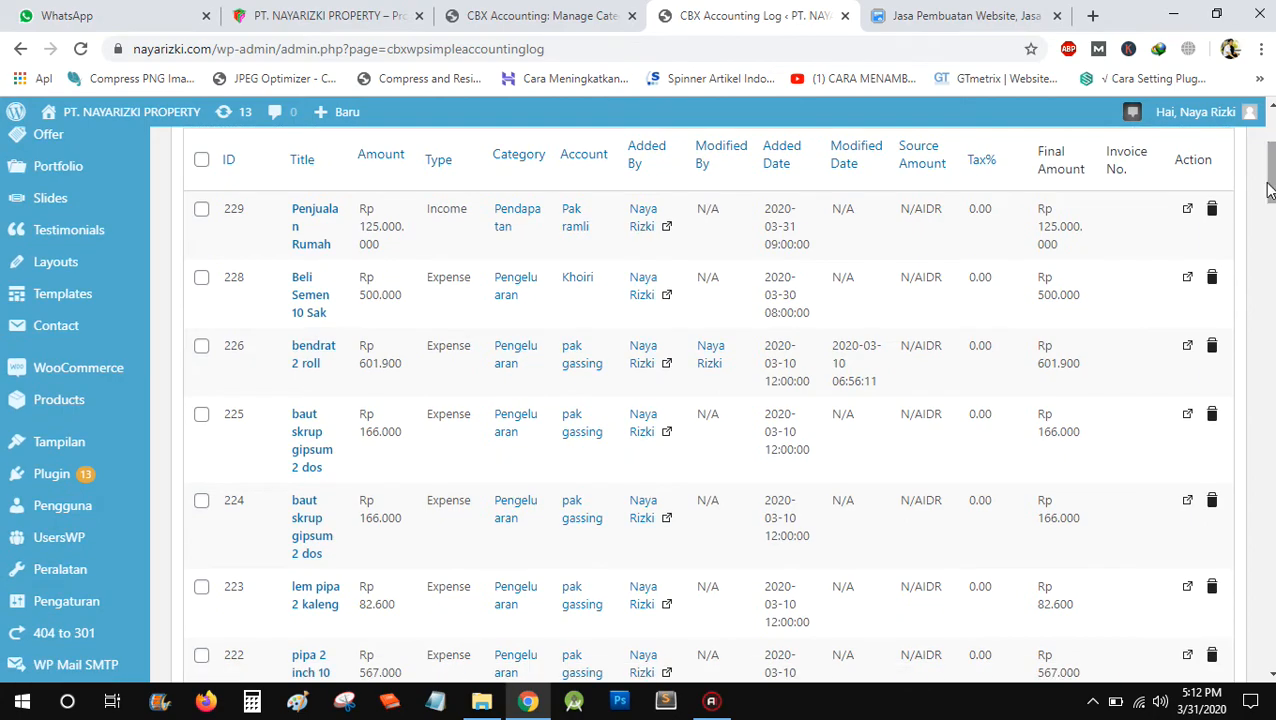
{"action": "scroll", "coordinate": [639, 404], "scroll_direction": "down", "scroll_amount": 1}
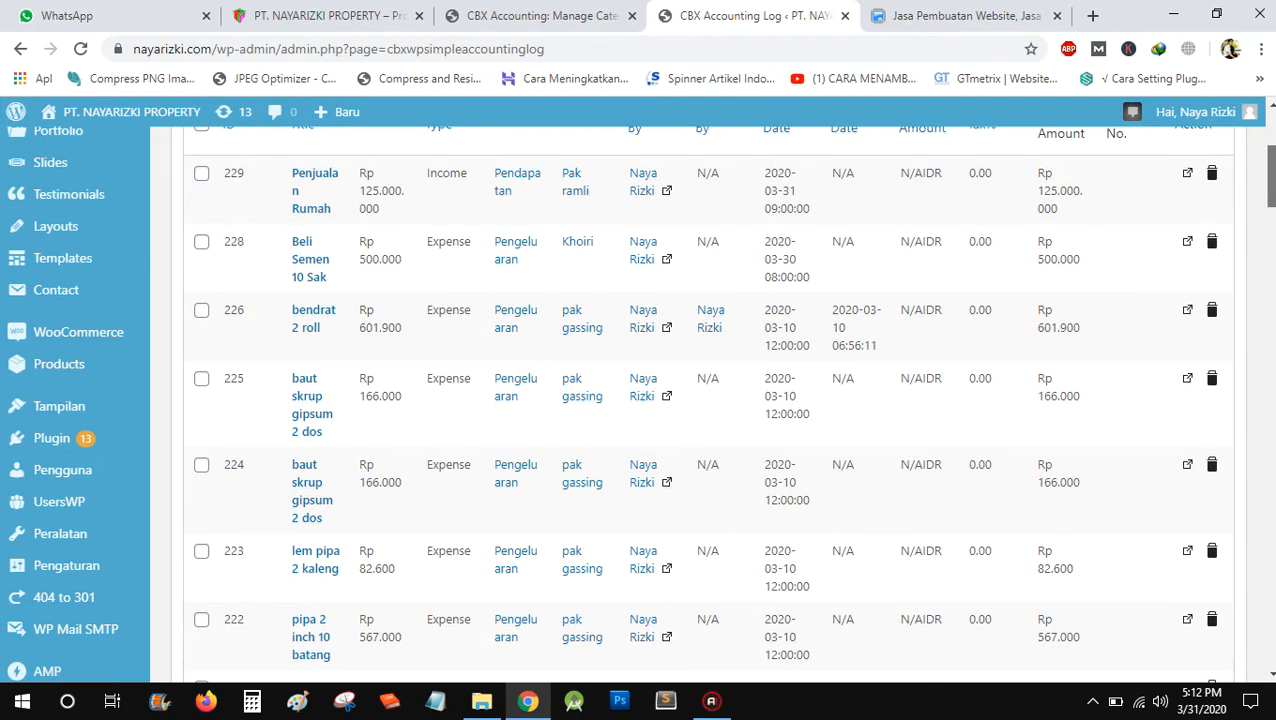
{"action": "scroll", "coordinate": [1078, 244], "scroll_direction": "down", "scroll_amount": 3}
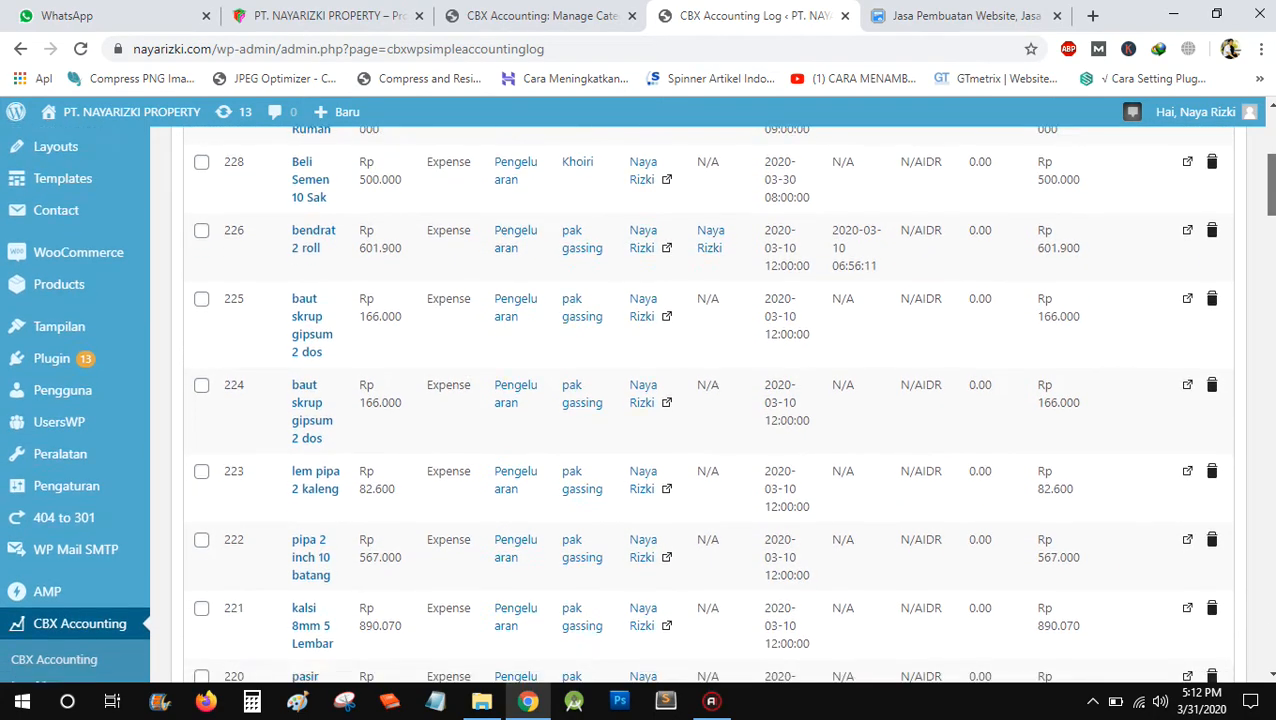
- Open the accounting overview and examine the yearly and monthly income and expense charts and the category pie diagrams
{"action": "left_click", "coordinate": [60, 438]}
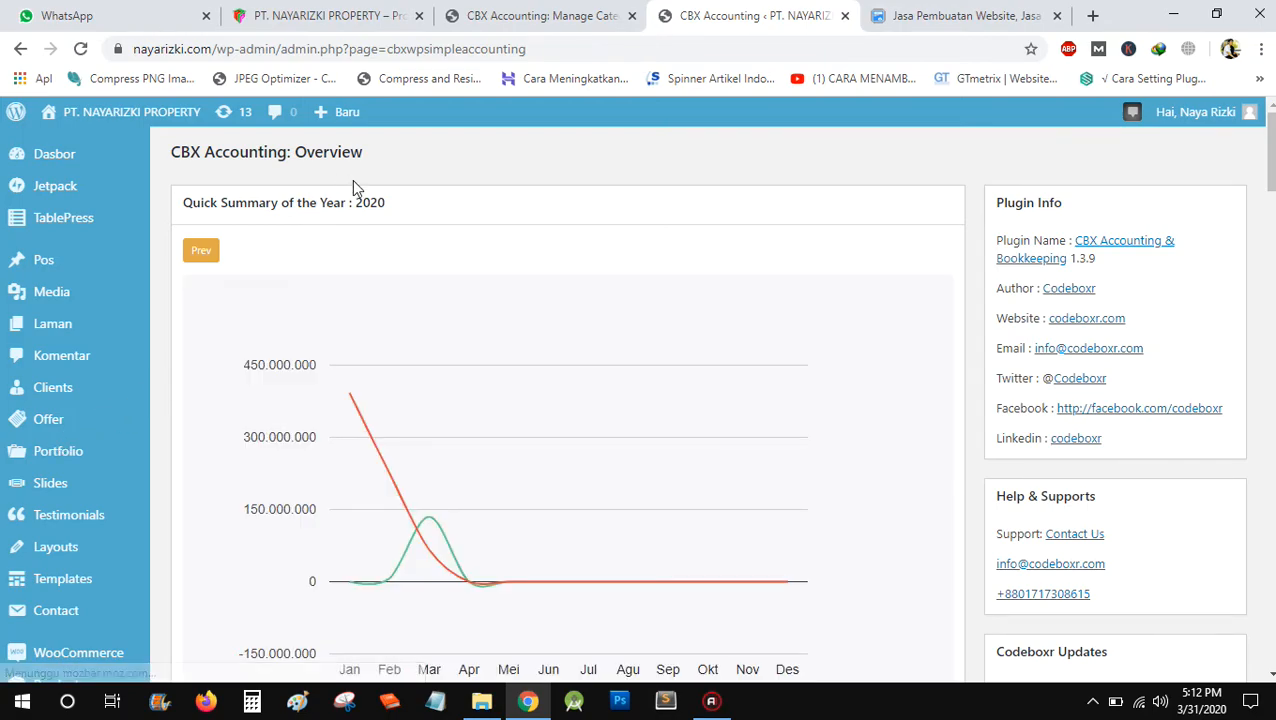
{"action": "mouse_move", "coordinate": [347, 397]}
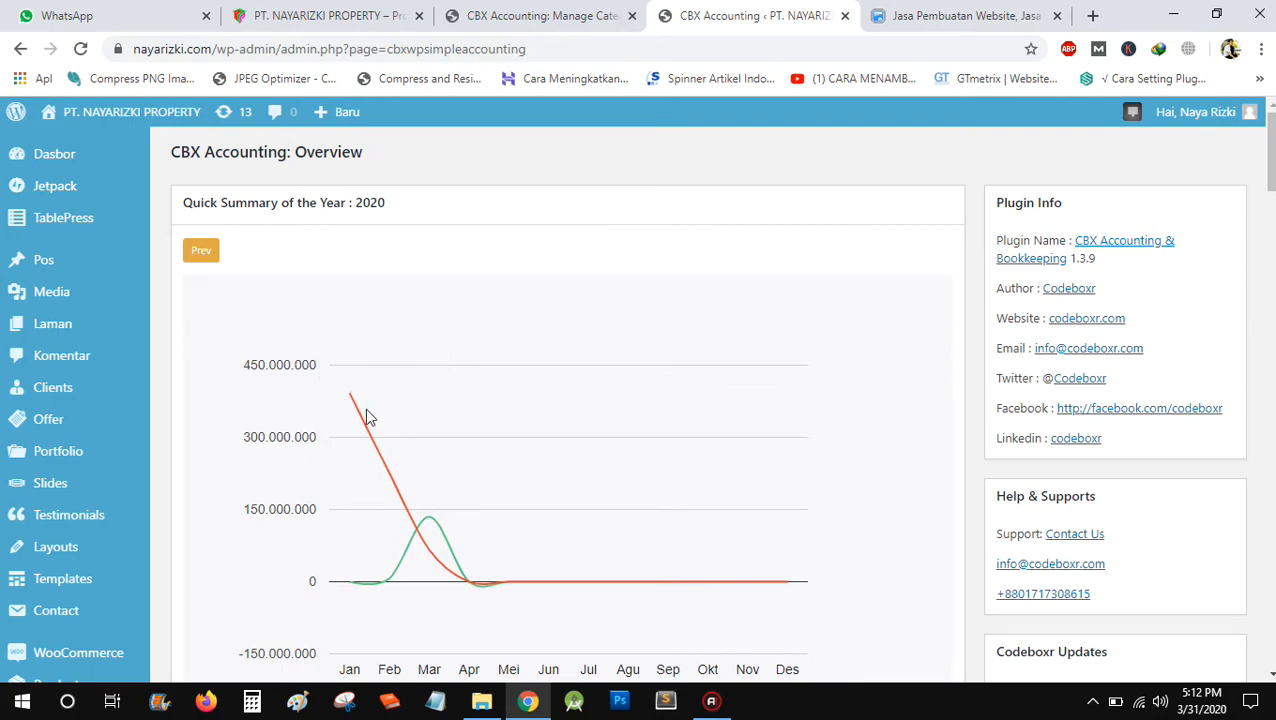
{"action": "mouse_move", "coordinate": [430, 519]}
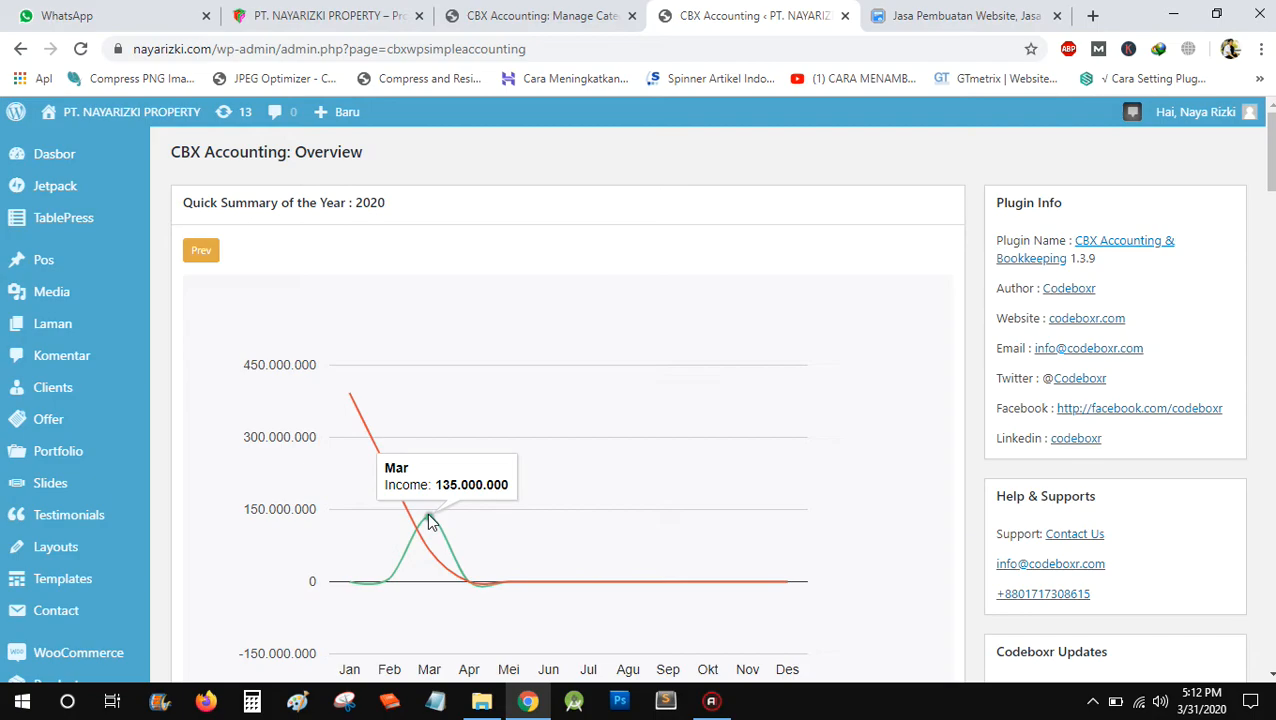
{"action": "scroll", "coordinate": [428, 520], "scroll_direction": "down", "scroll_amount": 9}
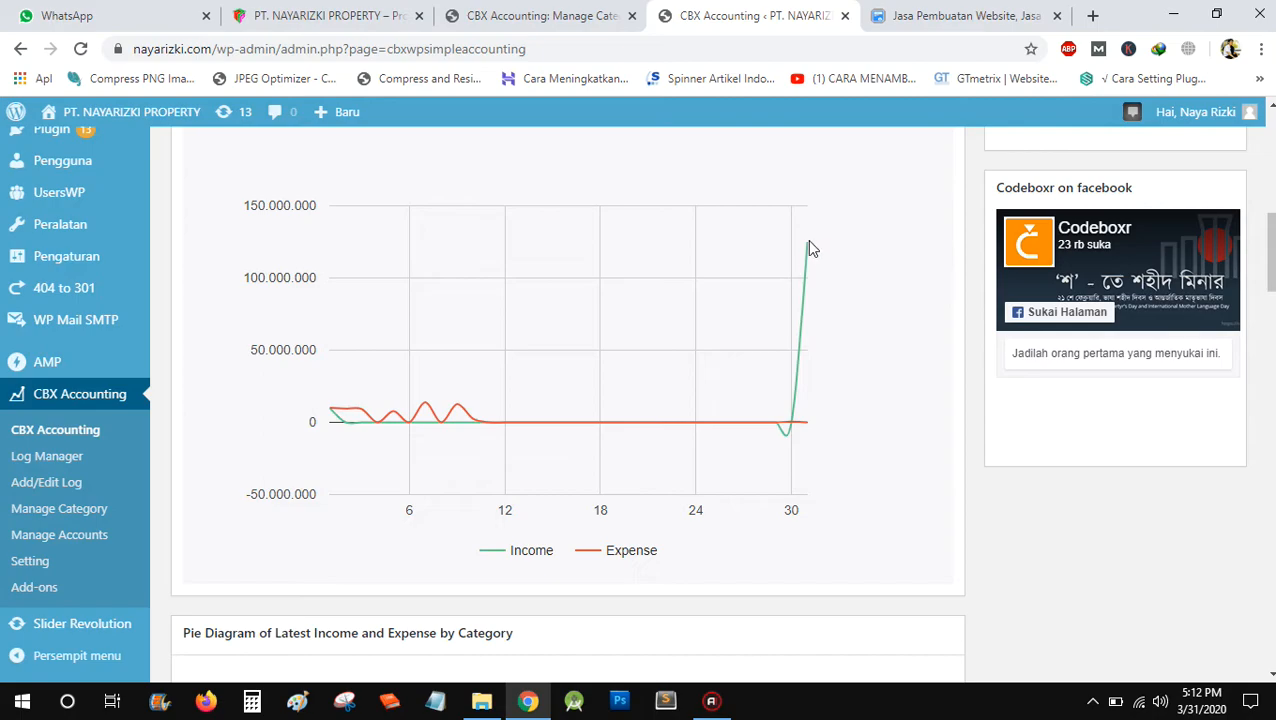
{"action": "scroll", "coordinate": [849, 421], "scroll_direction": "down", "scroll_amount": 3}
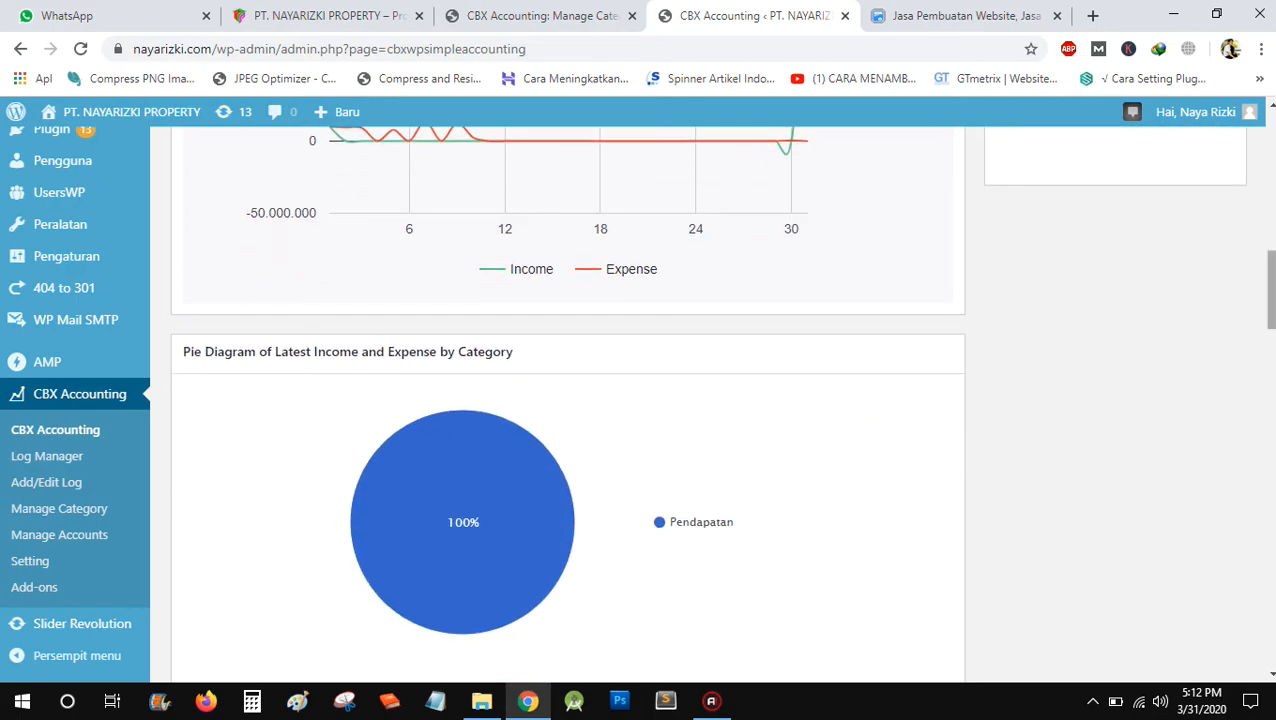
{"action": "scroll", "coordinate": [567, 400], "scroll_direction": "down", "scroll_amount": 3}
{"action": "scroll", "coordinate": [567, 400], "scroll_direction": "up", "scroll_amount": 11}
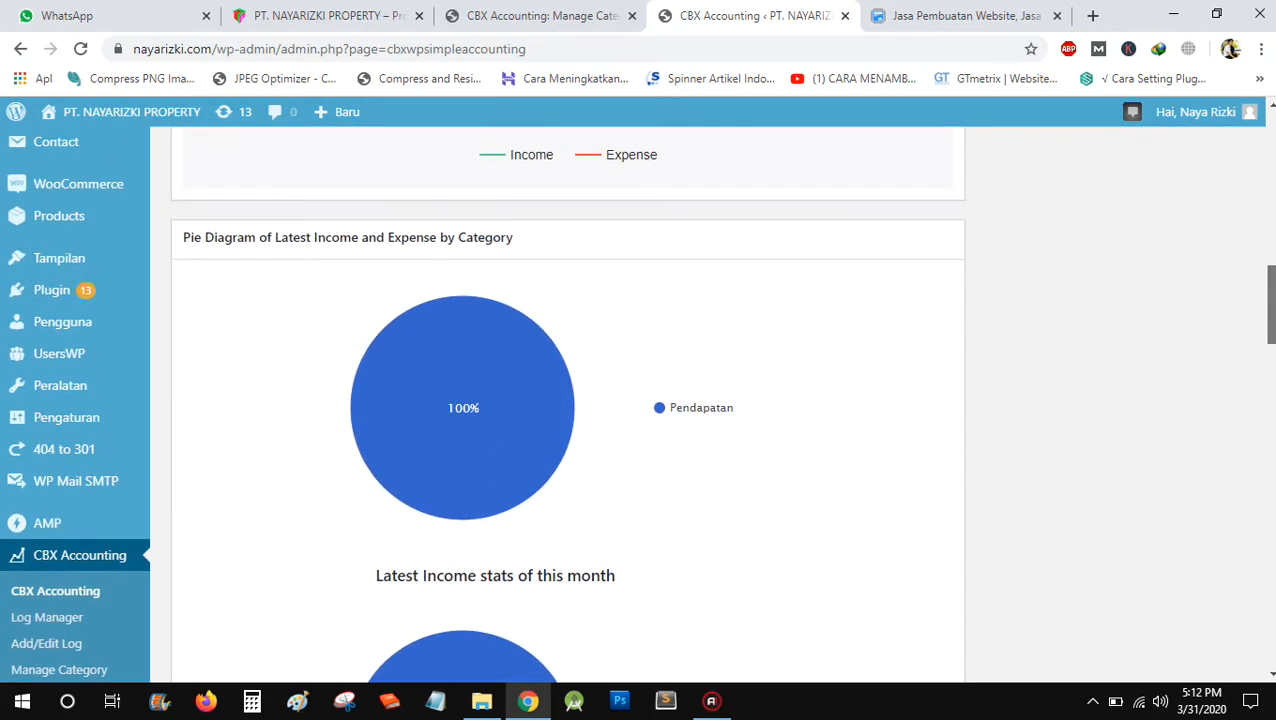
{"action": "scroll", "coordinate": [567, 400], "scroll_direction": "up", "scroll_amount": 3}
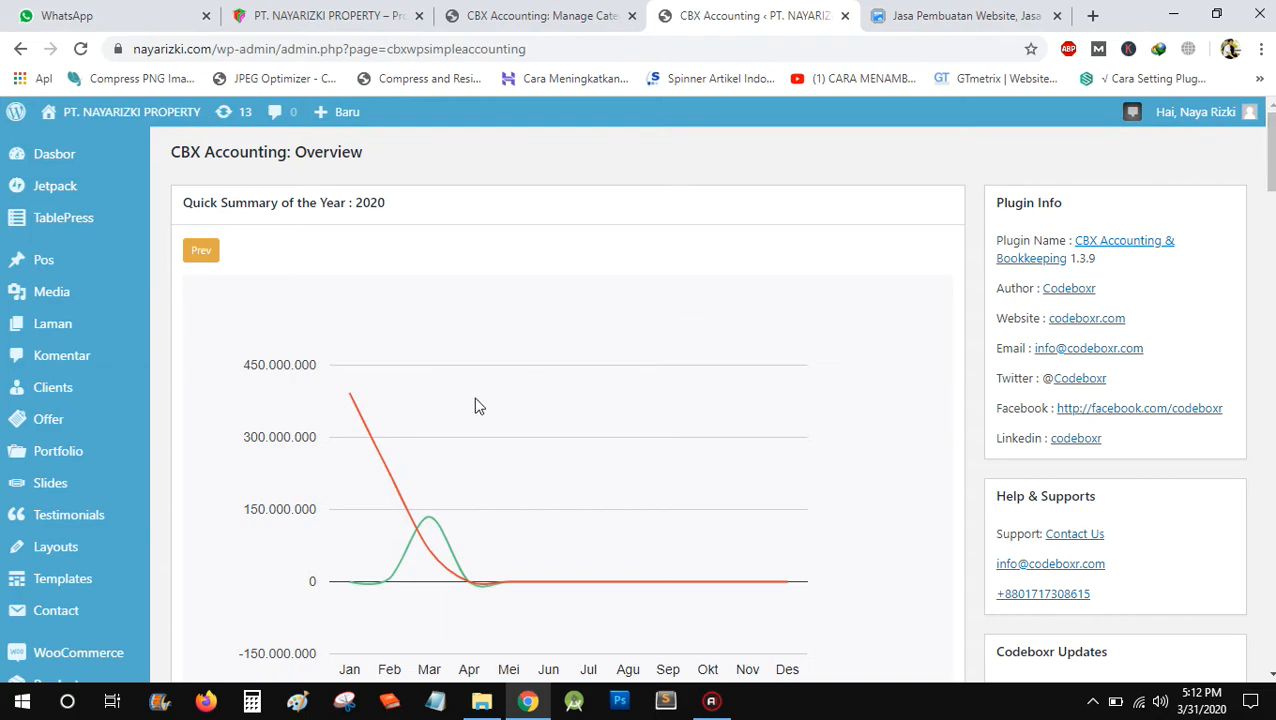
- Return from the overview to the log list and look over its filters and latest entries
{"action": "scroll", "coordinate": [365, 441], "scroll_direction": "down", "scroll_amount": 7}
{"action": "left_click", "coordinate": [94, 482]}
{"action": "scroll", "coordinate": [786, 300], "scroll_direction": "up", "scroll_amount": 1}
{"action": "scroll", "coordinate": [786, 300], "scroll_direction": "up", "scroll_amount": 2}
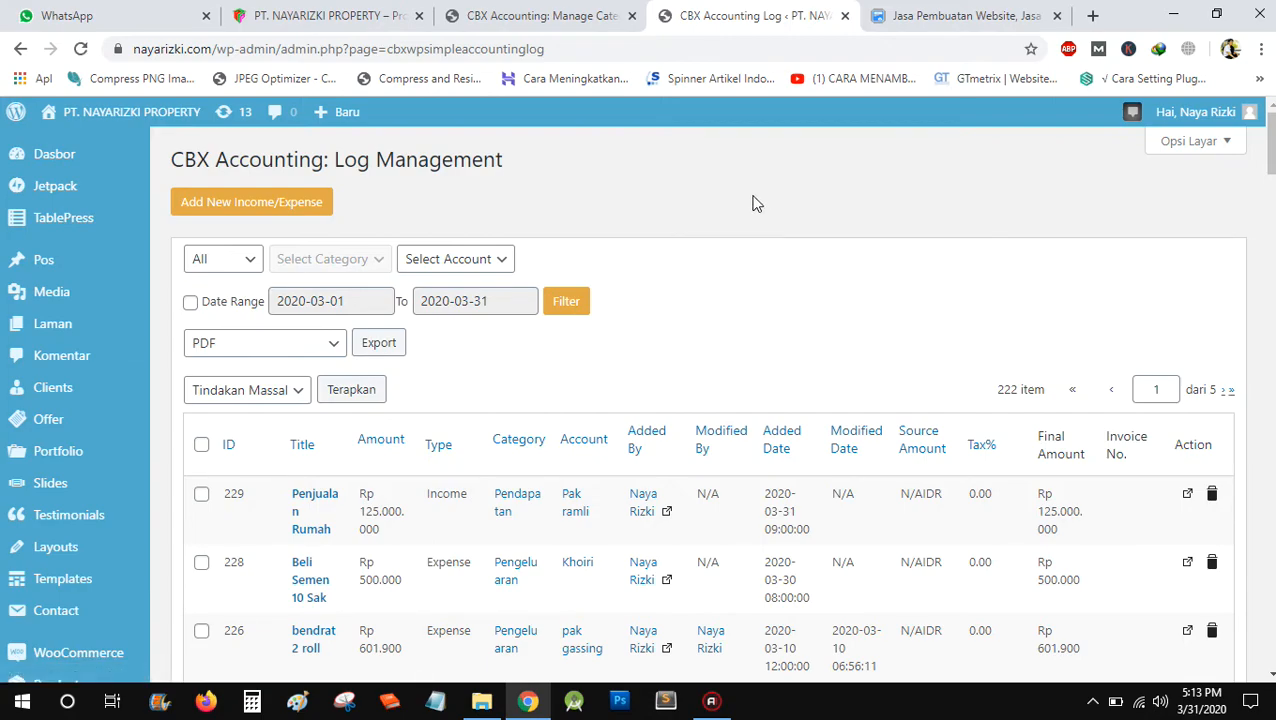
{"action": "scroll", "coordinate": [752, 204], "scroll_direction": "down", "scroll_amount": 2}
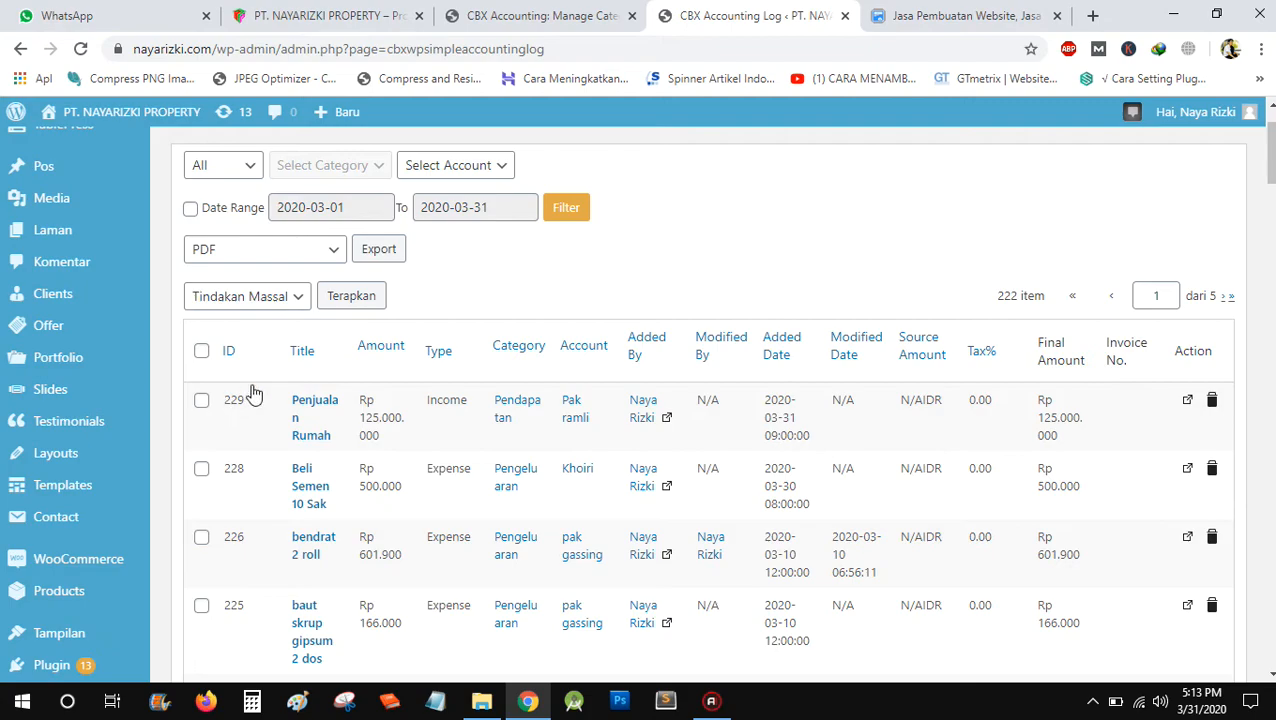
{"action": "scroll", "coordinate": [222, 487], "scroll_direction": "up", "scroll_amount": 2}
- Select the Penjualan Rumah and Beli Semen 10 Sak entries and view the available bulk actions without picking one
{"action": "left_click", "coordinate": [200, 497]}
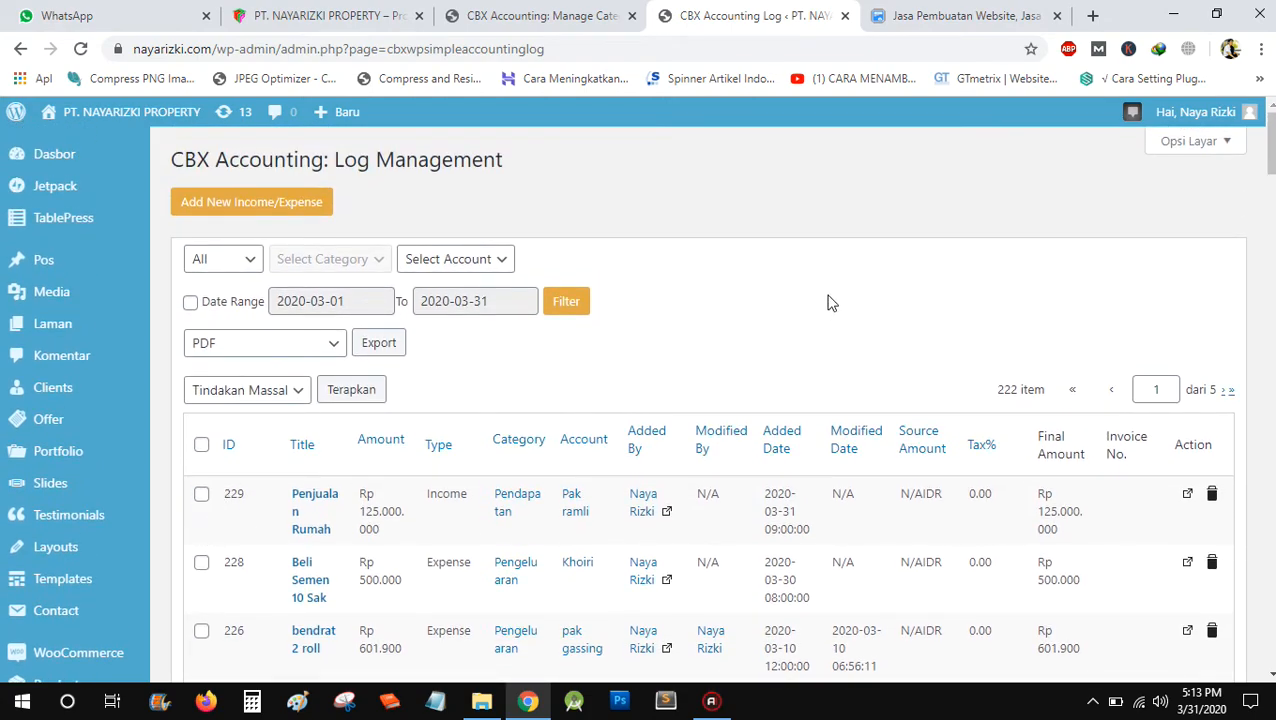
{"action": "left_click", "coordinate": [202, 497]}
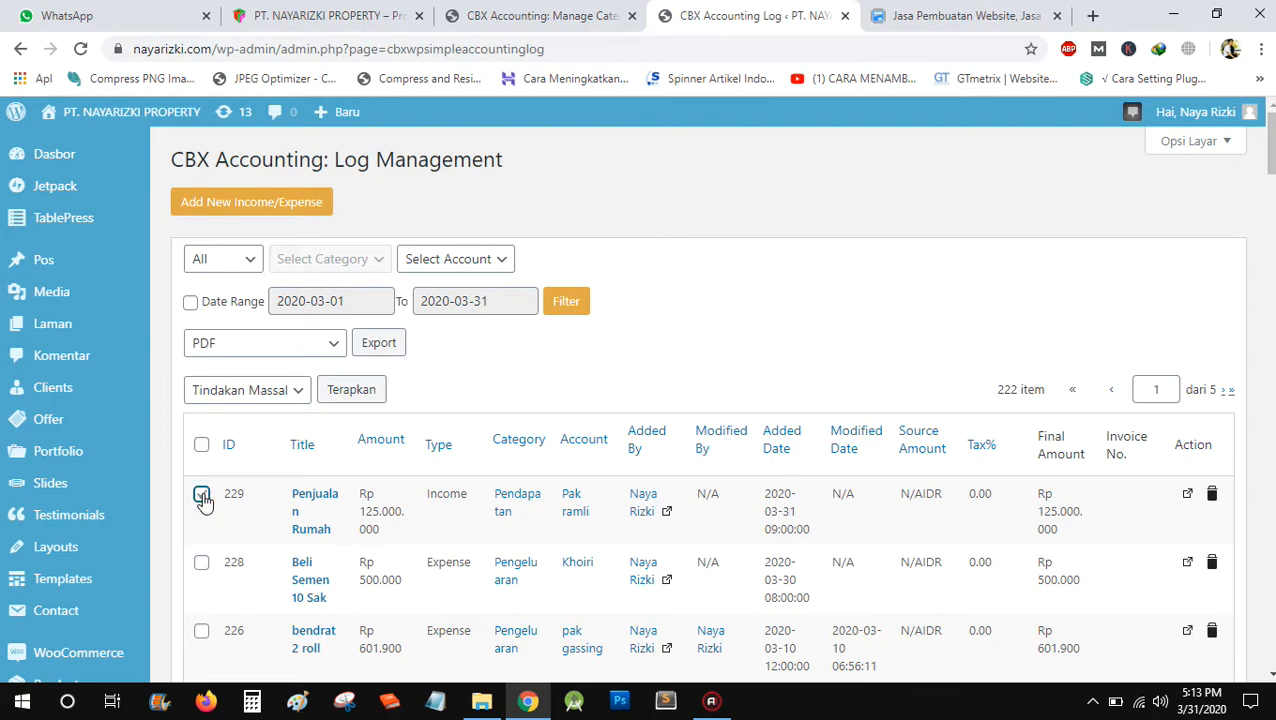
{"action": "left_click", "coordinate": [202, 564]}
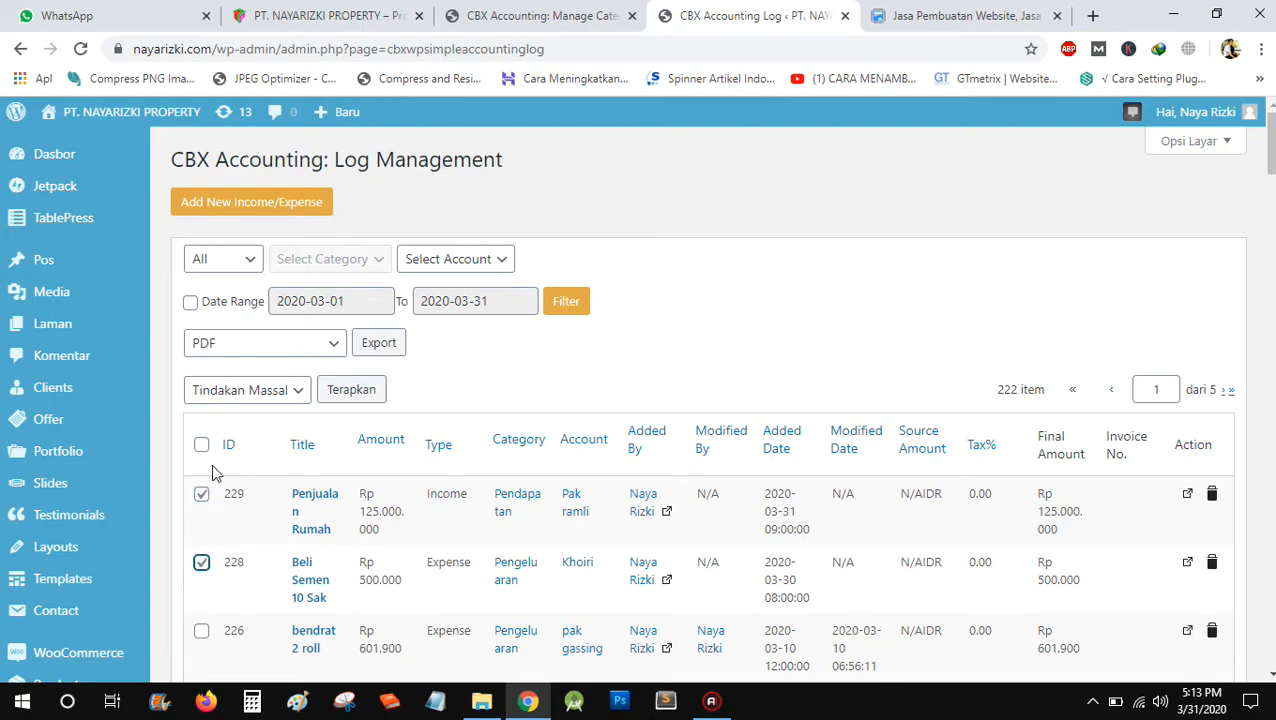
{"action": "left_click", "coordinate": [231, 394]}
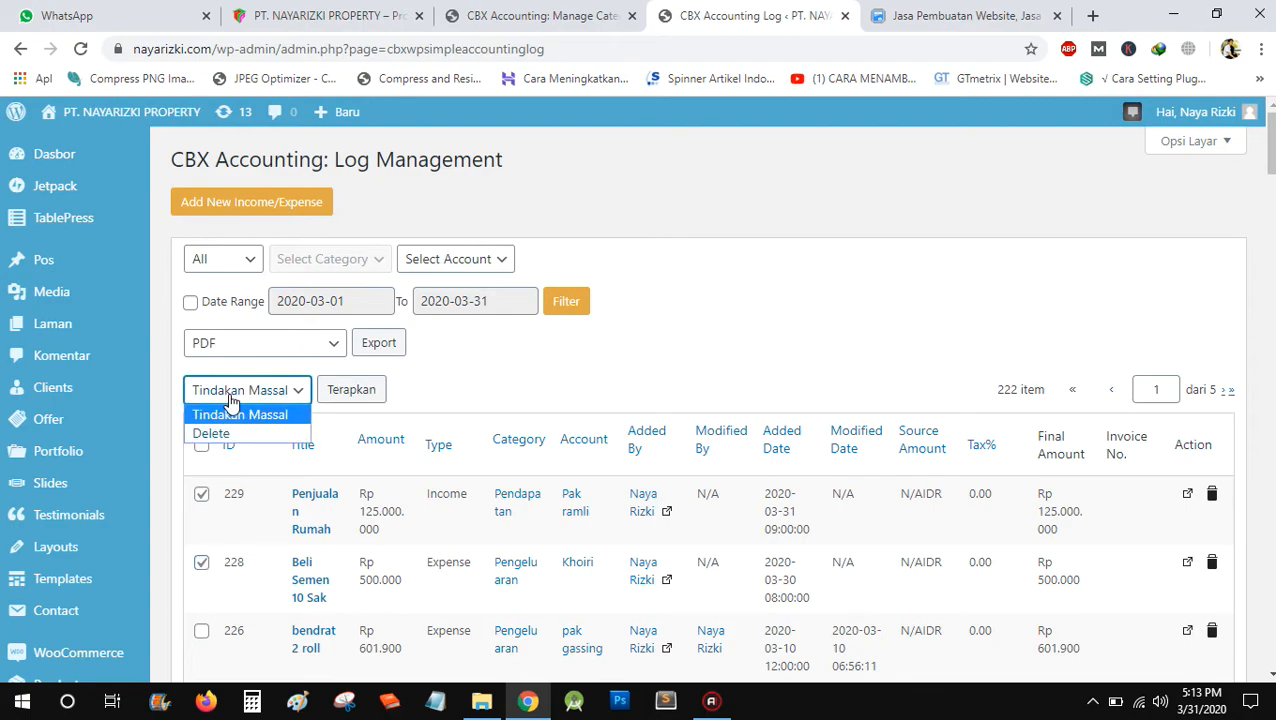
{"action": "left_click", "coordinate": [613, 399]}
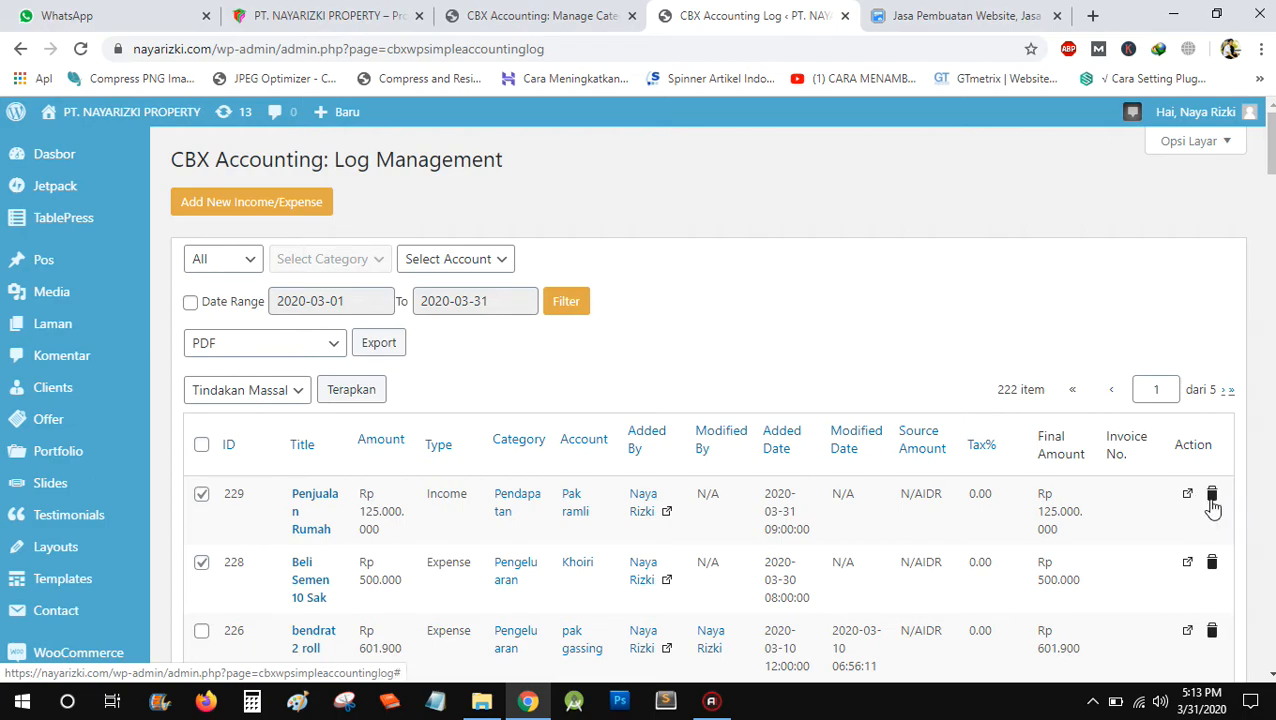
- Deselect the two log entries, and try selecting all listed entries at once before clearing that selection
{"action": "left_click", "coordinate": [200, 496]}
{"action": "left_click", "coordinate": [201, 563]}
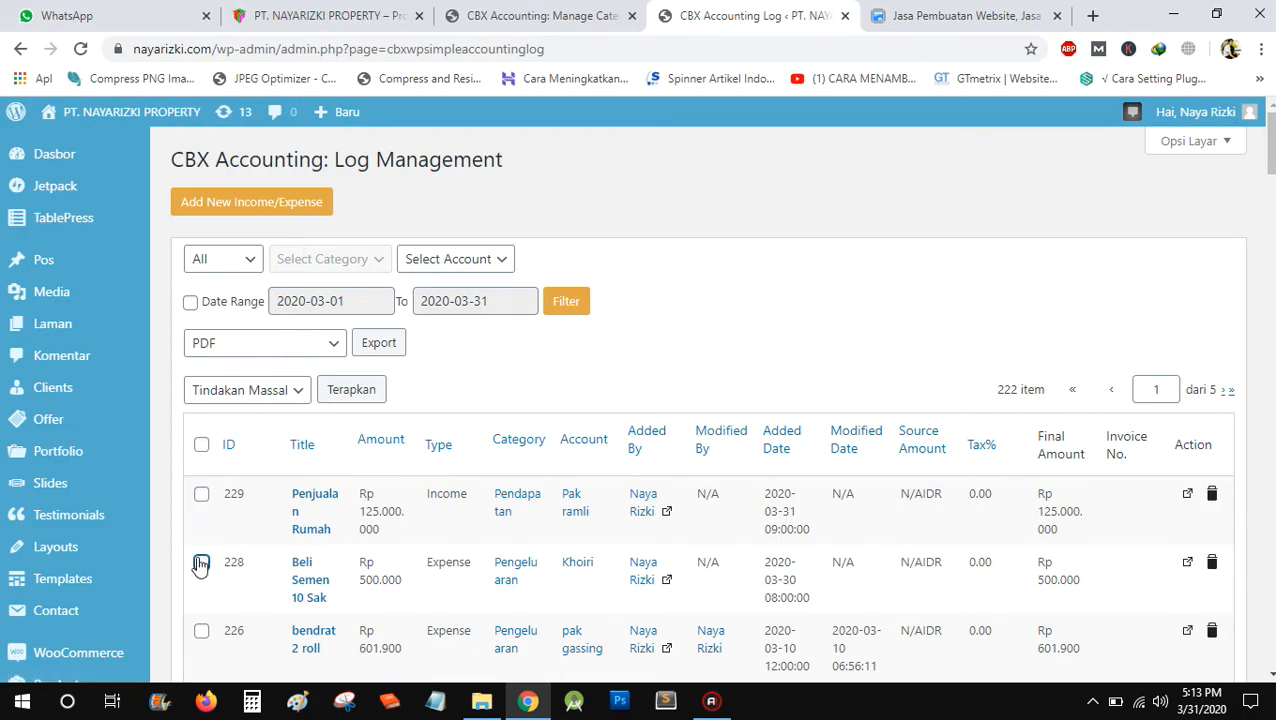
{"action": "left_click", "coordinate": [200, 452]}
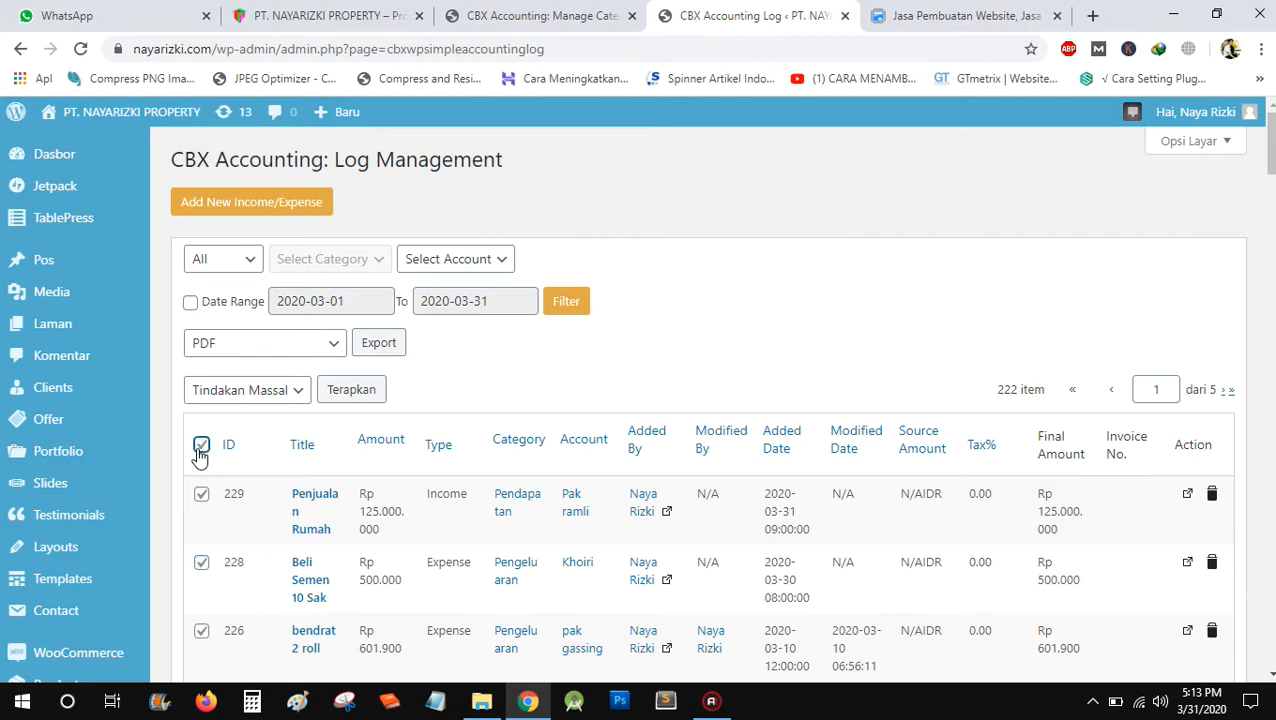
{"action": "left_click", "coordinate": [200, 450]}
- Select the Penjualan Rumah and Beli Semen 10 Sak entries again and choose Delete as the bulk action
{"action": "left_click", "coordinate": [202, 495]}
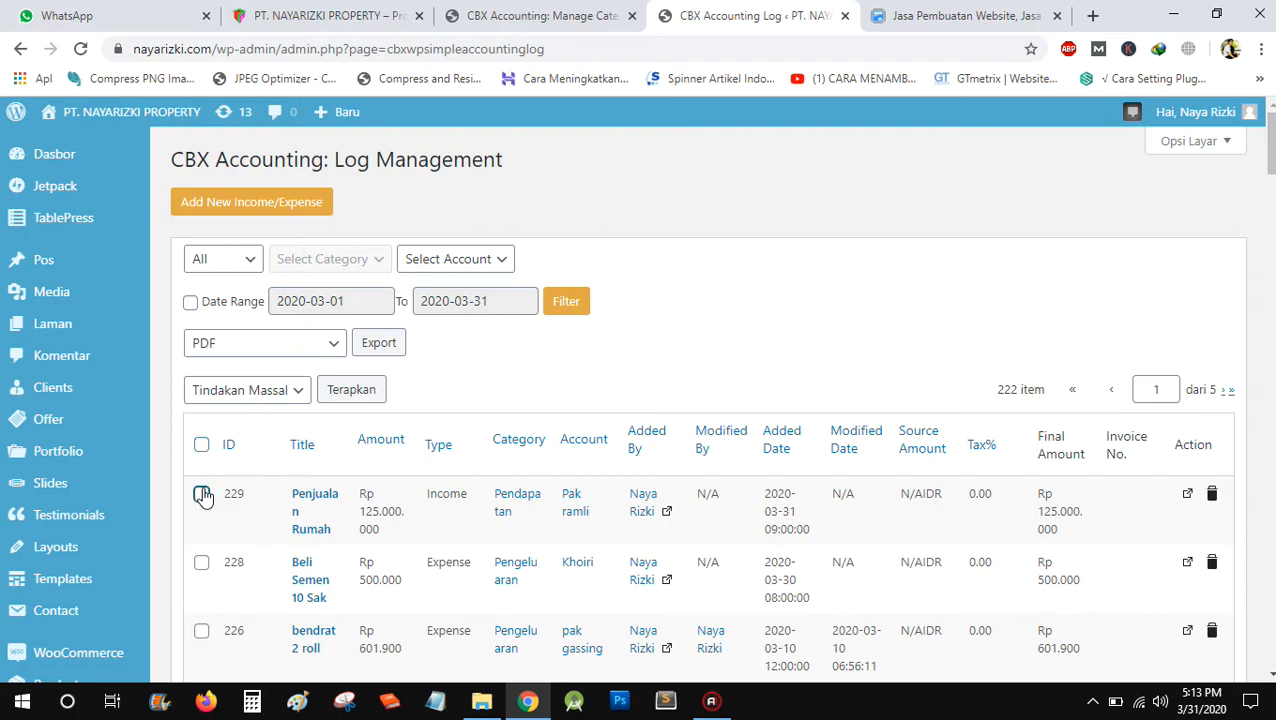
{"action": "left_click", "coordinate": [201, 566]}
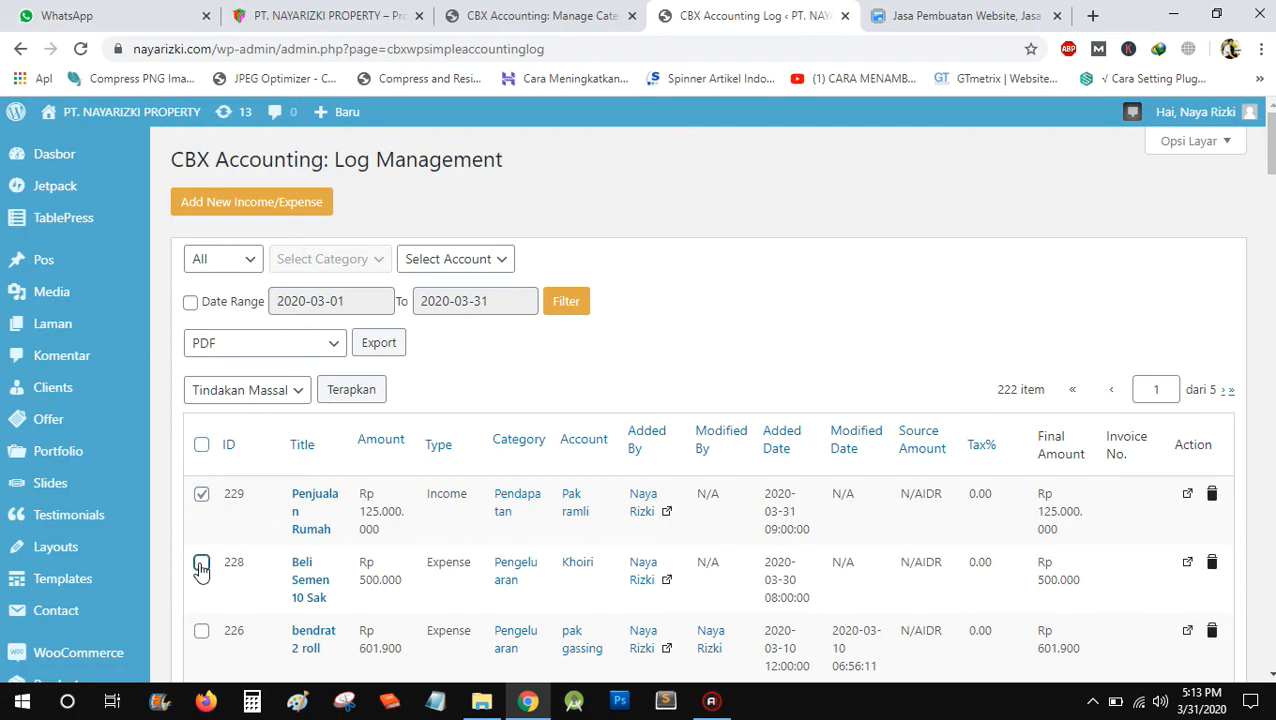
{"action": "left_click", "coordinate": [240, 398]}
{"action": "left_click", "coordinate": [212, 433]}
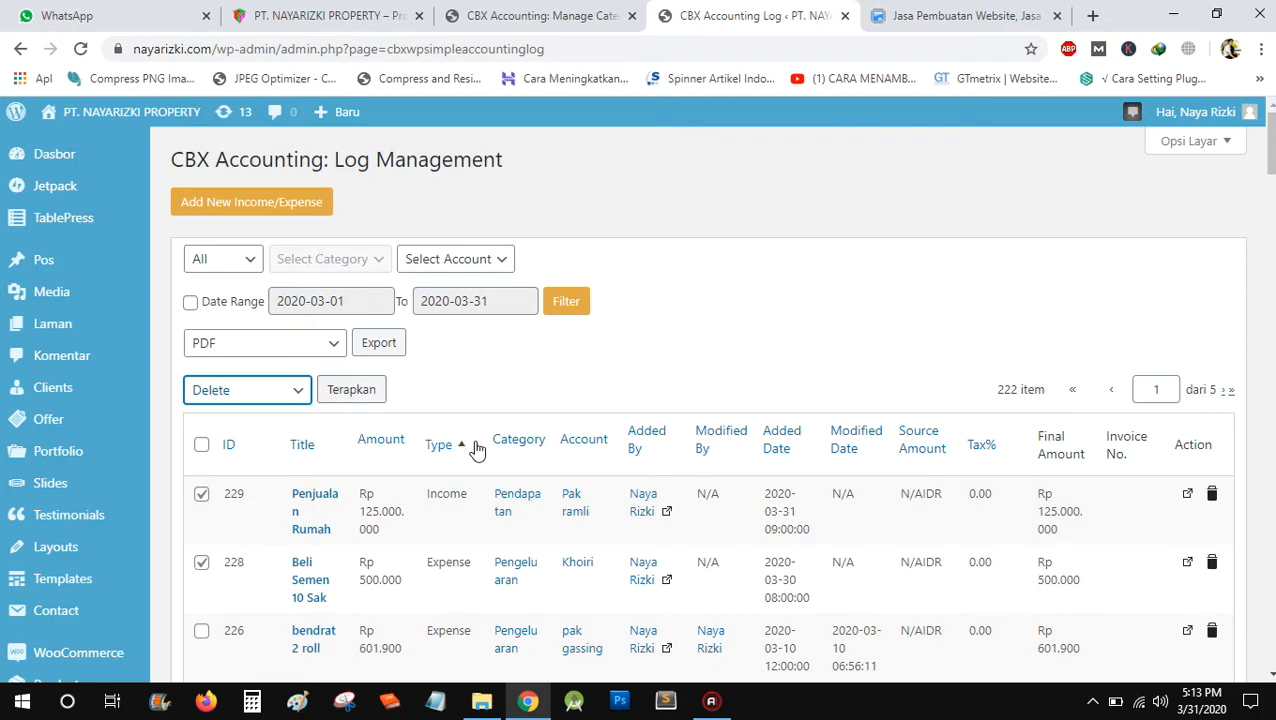
- Deselect the Penjualan Rumah and Beli Semen 10 Sak entries without applying the bulk deletion
{"action": "scroll", "coordinate": [477, 447], "scroll_direction": "down", "scroll_amount": 1}
{"action": "left_click", "coordinate": [201, 400]}
{"action": "left_click", "coordinate": [201, 468]}
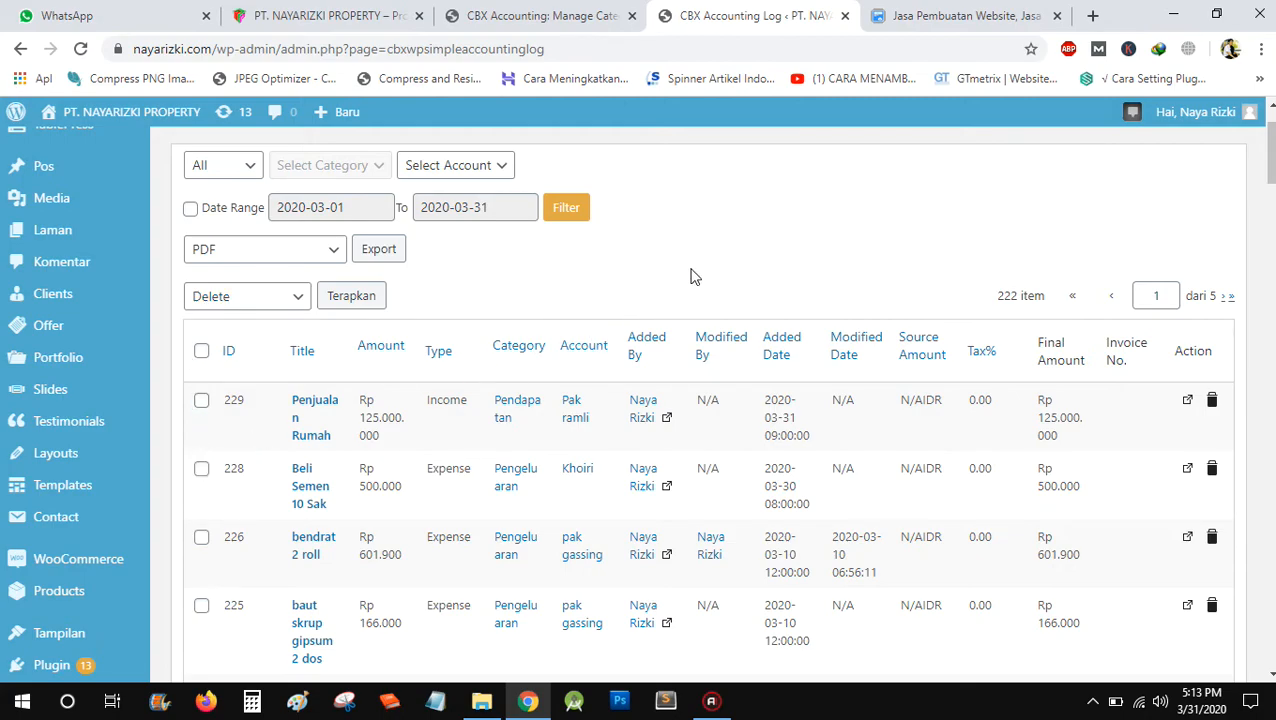
- Try selecting all listed log entries at once and clear that selection again
{"action": "scroll", "coordinate": [694, 276], "scroll_direction": "up", "scroll_amount": 1}
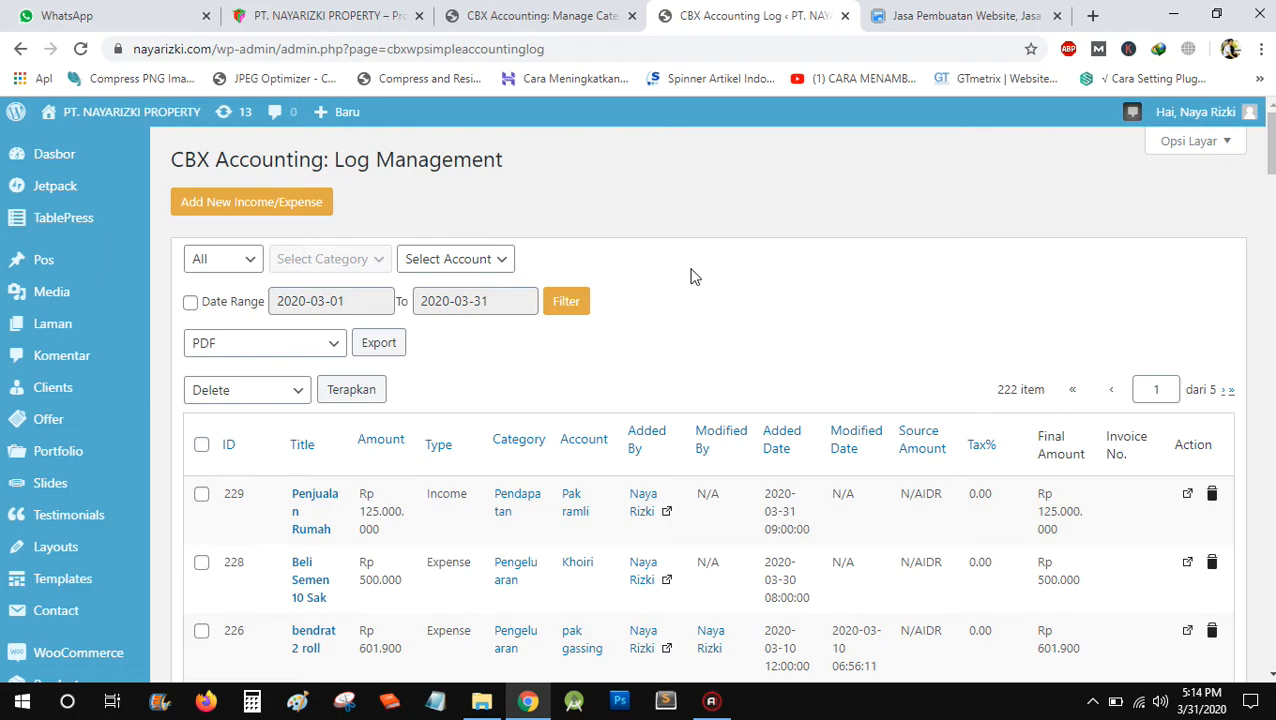
{"action": "scroll", "coordinate": [694, 276], "scroll_direction": "down", "scroll_amount": 4}
{"action": "scroll", "coordinate": [243, 239], "scroll_direction": "up", "scroll_amount": 2}
{"action": "left_click", "coordinate": [201, 257]}
{"action": "left_click", "coordinate": [201, 257]}
{"action": "scroll", "coordinate": [642, 213], "scroll_direction": "up", "scroll_amount": 2}
{"action": "scroll", "coordinate": [760, 357], "scroll_direction": "down", "scroll_amount": 1}
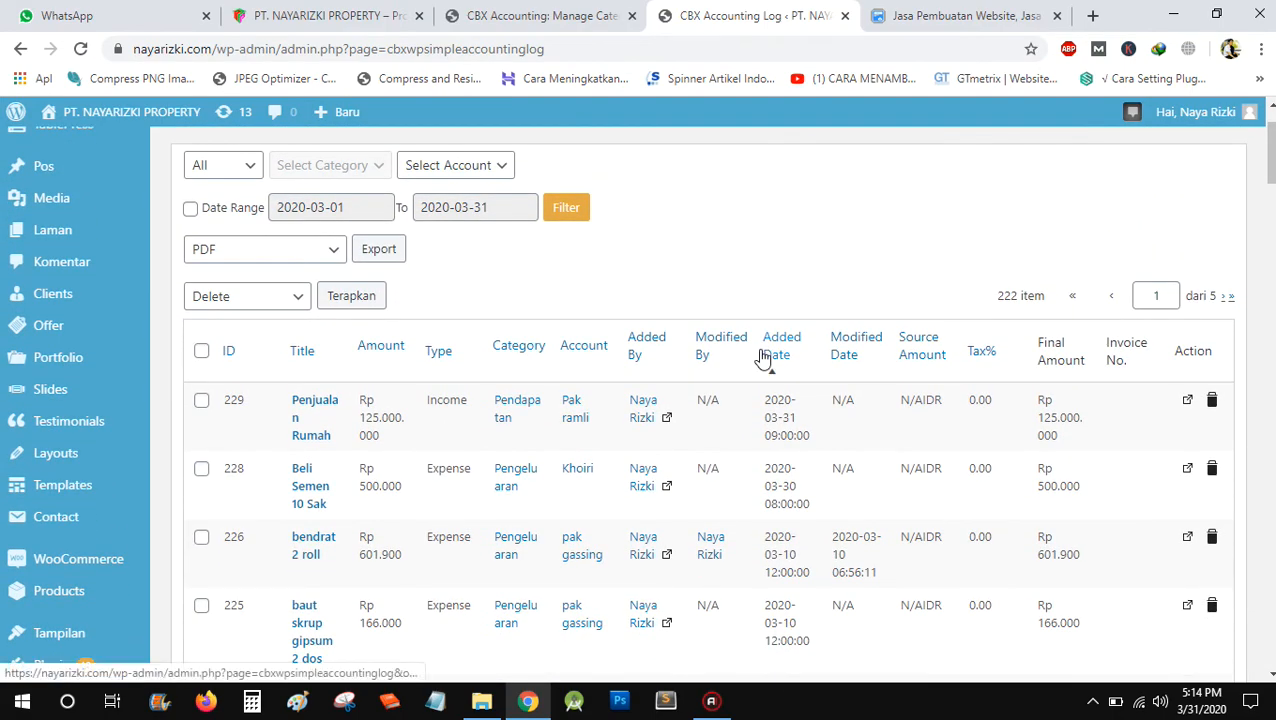
- Select the Penjualan Rumah and Beli Semen 10 Sak log entries and apply the bulk Delete action to them
{"action": "left_click", "coordinate": [202, 402]}
{"action": "left_click", "coordinate": [201, 468]}
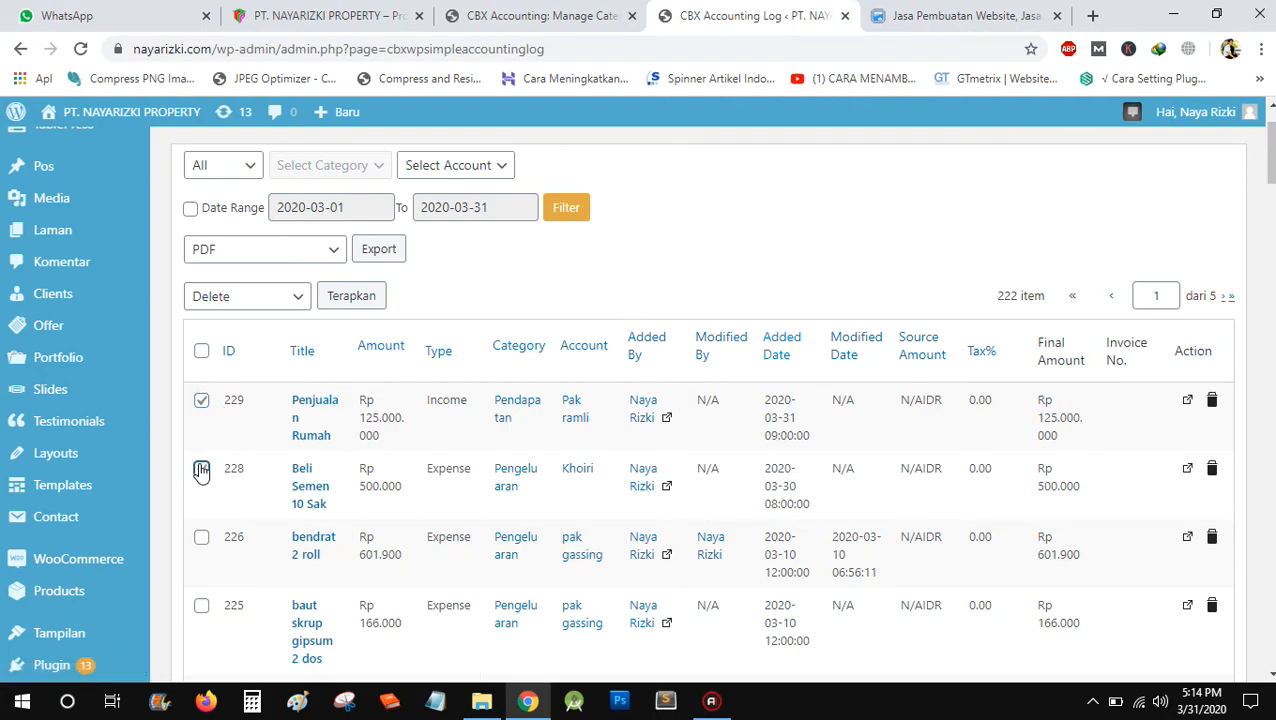
{"action": "left_click", "coordinate": [287, 296]}
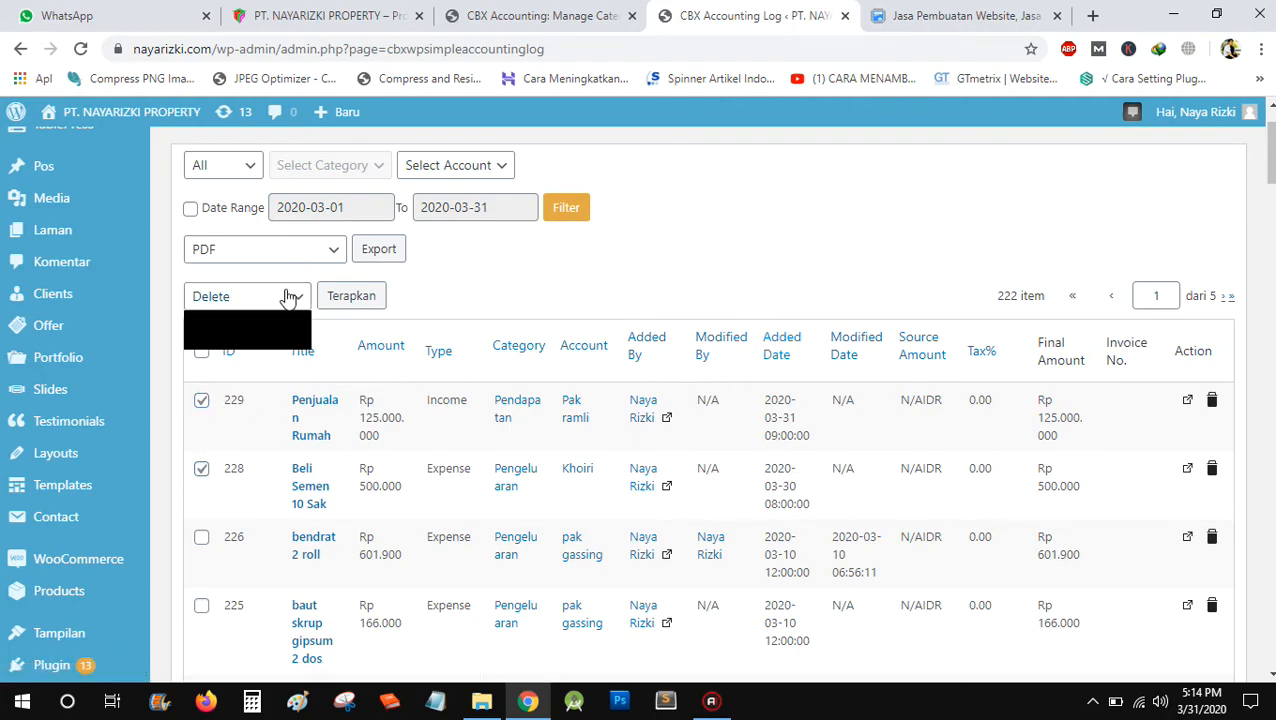
{"action": "left_click", "coordinate": [226, 344]}
{"action": "left_click", "coordinate": [355, 298]}
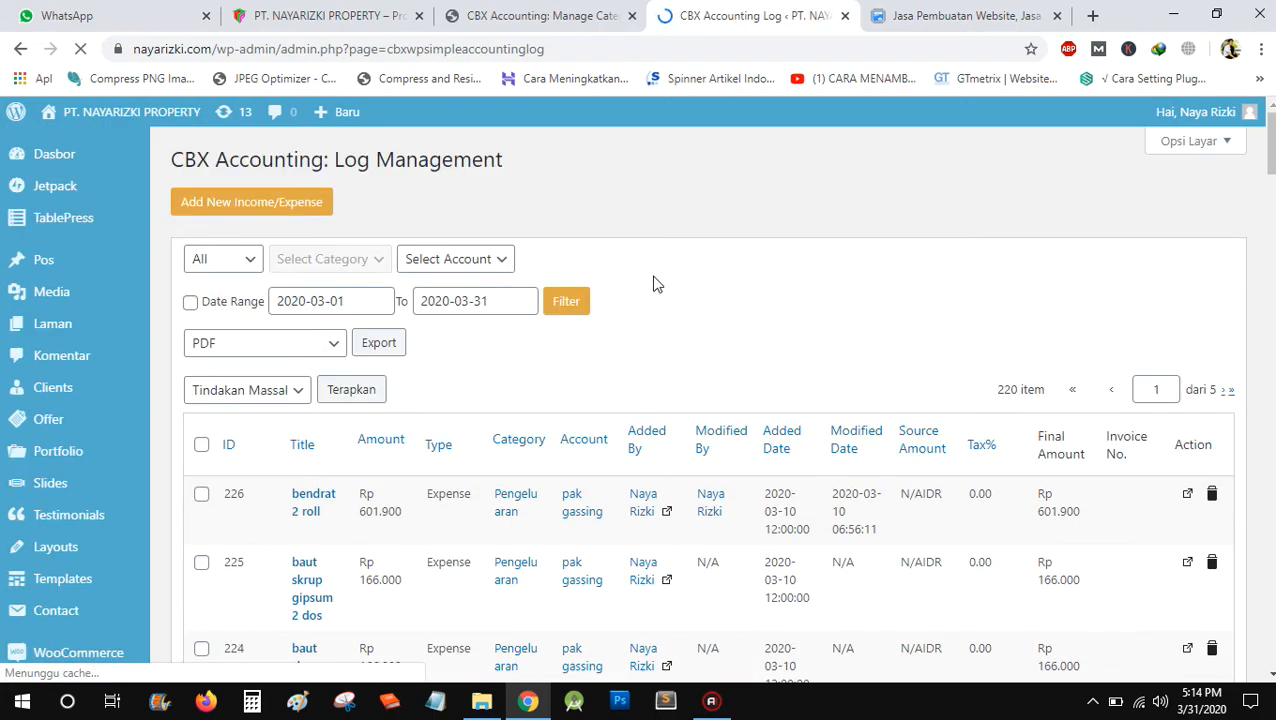
- Review the log list after the deletion, and open the CBX Accounting overview to examine the yearly and monthly income and expense charts
{"action": "scroll", "coordinate": [657, 285], "scroll_direction": "down", "scroll_amount": 3}
{"action": "scroll", "coordinate": [286, 280], "scroll_direction": "up", "scroll_amount": 2}
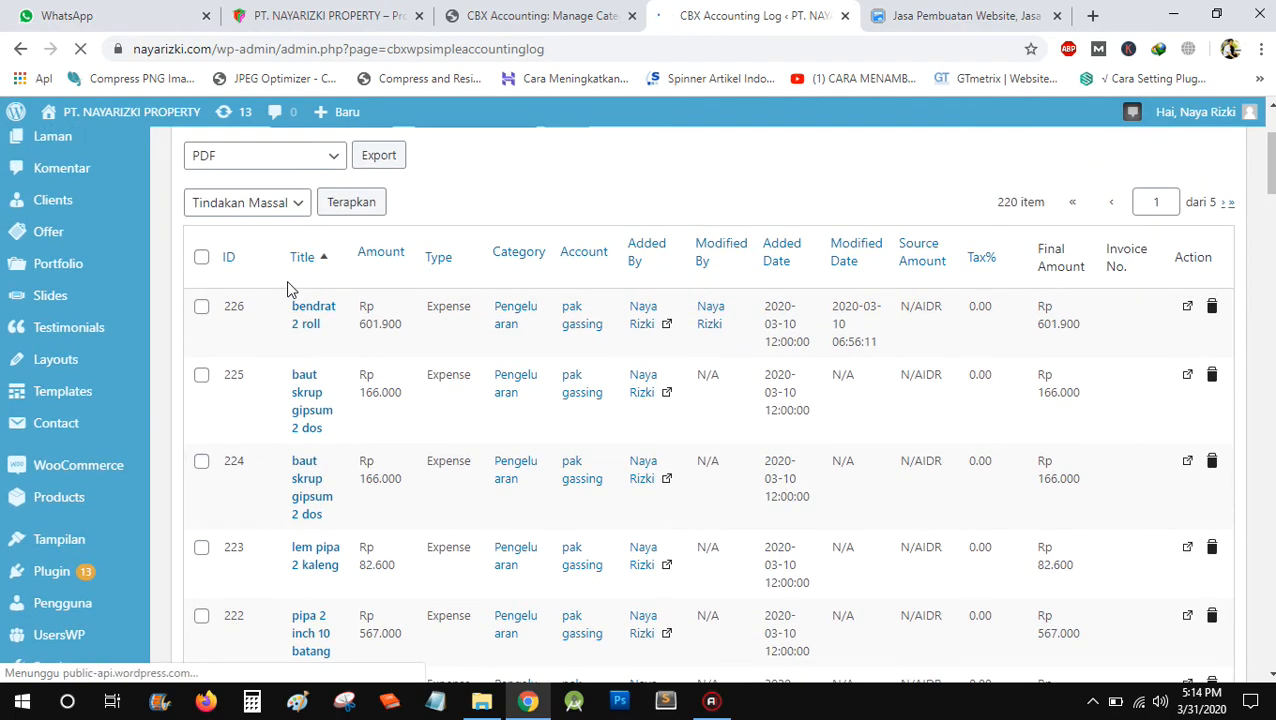
{"action": "scroll", "coordinate": [640, 280], "scroll_direction": "up", "scroll_amount": 1}
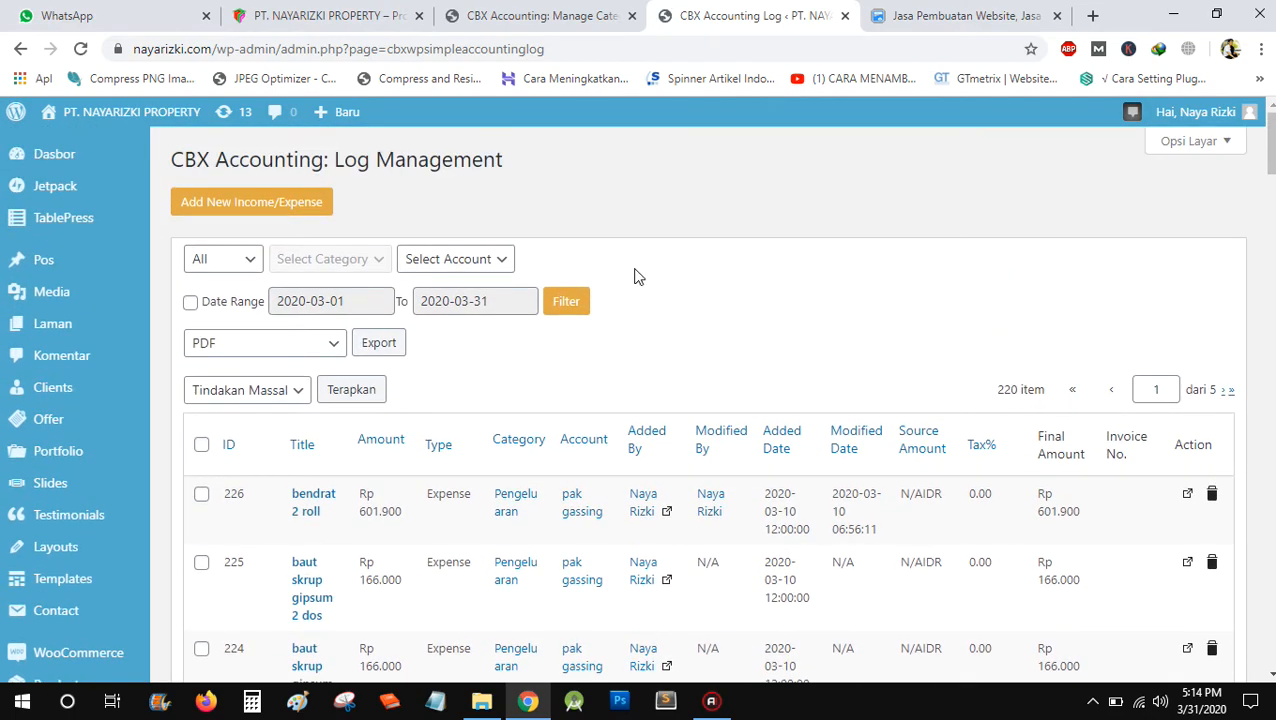
{"action": "scroll", "coordinate": [631, 276], "scroll_direction": "down", "scroll_amount": 2}
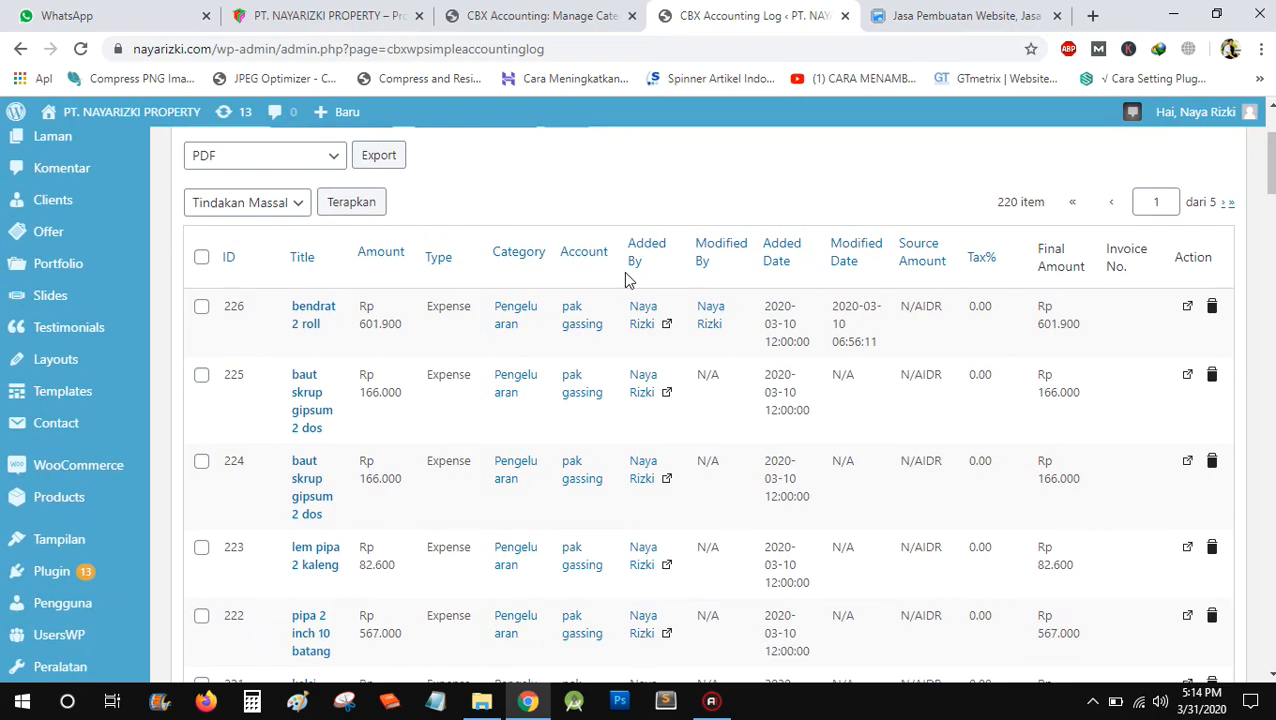
{"action": "scroll", "coordinate": [600, 360], "scroll_direction": "up", "scroll_amount": 2}
{"action": "scroll", "coordinate": [162, 427], "scroll_direction": "down", "scroll_amount": 7}
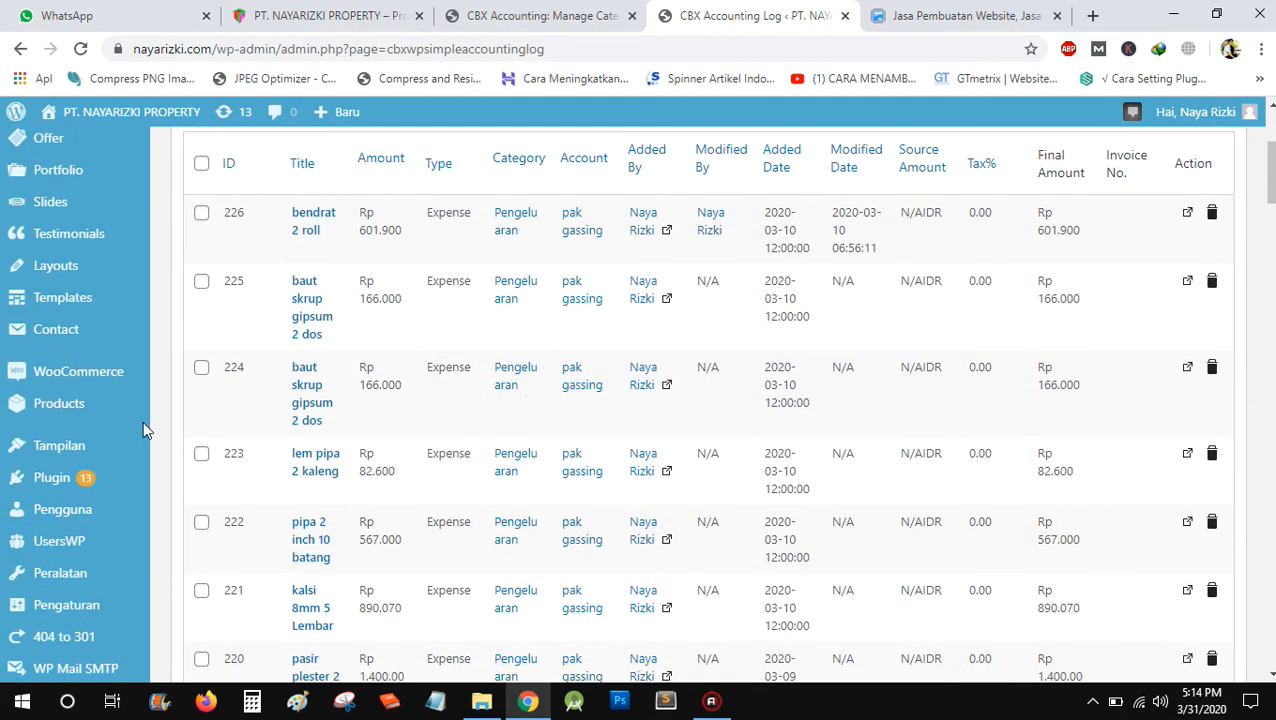
{"action": "left_click", "coordinate": [55, 430]}
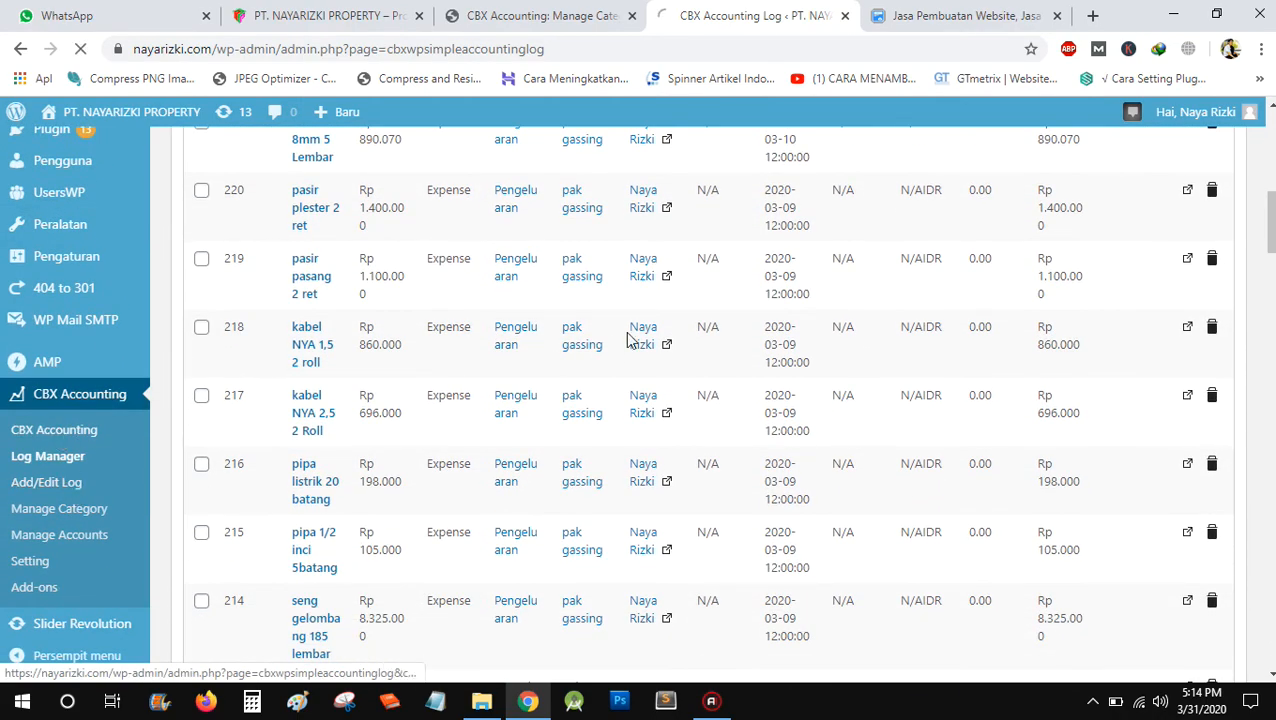
{"action": "scroll", "coordinate": [621, 336], "scroll_direction": "up", "scroll_amount": 2}
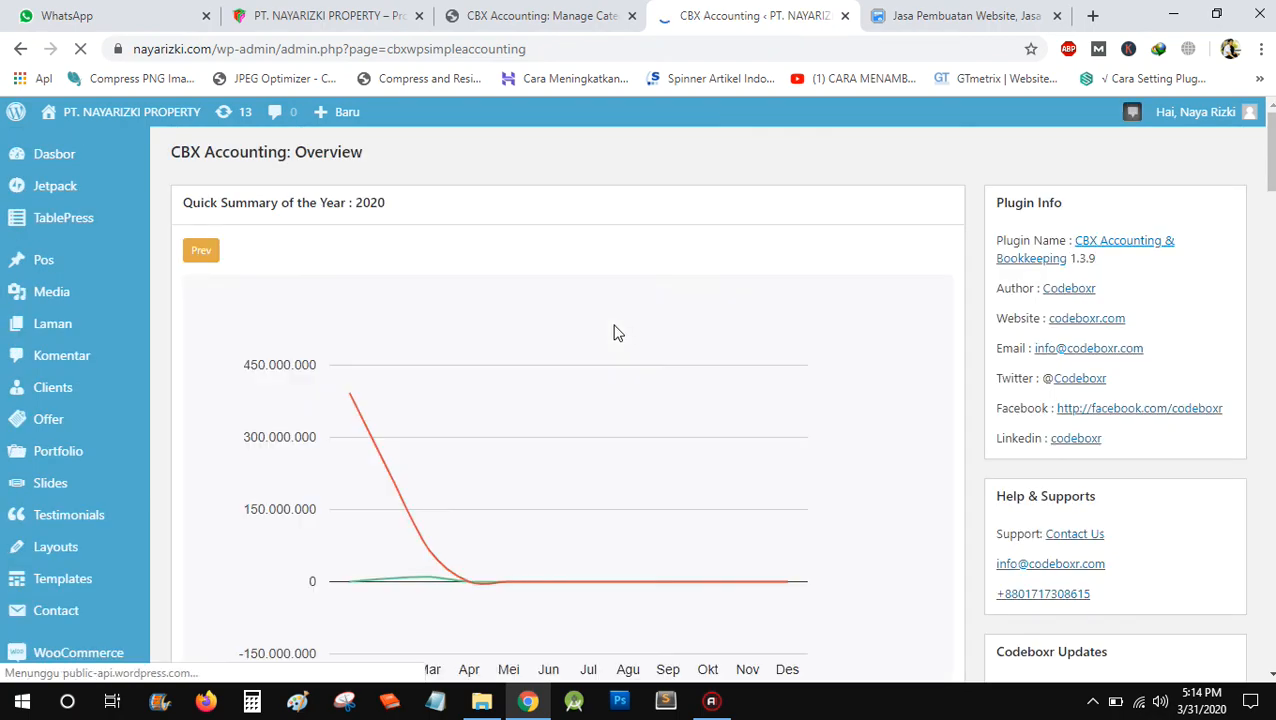
{"action": "scroll", "coordinate": [617, 333], "scroll_direction": "down", "scroll_amount": 2}
{"action": "scroll", "coordinate": [617, 333], "scroll_direction": "down", "scroll_amount": 7}
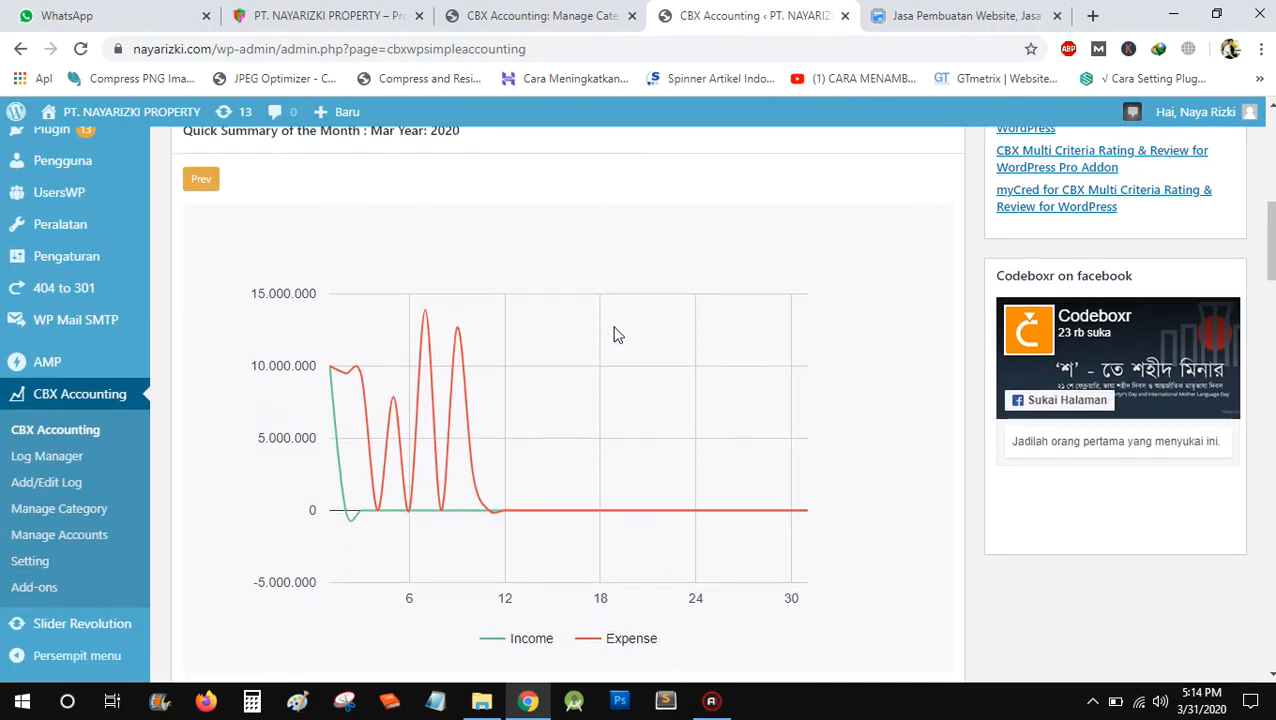
{"action": "scroll", "coordinate": [617, 333], "scroll_direction": "up", "scroll_amount": 9}
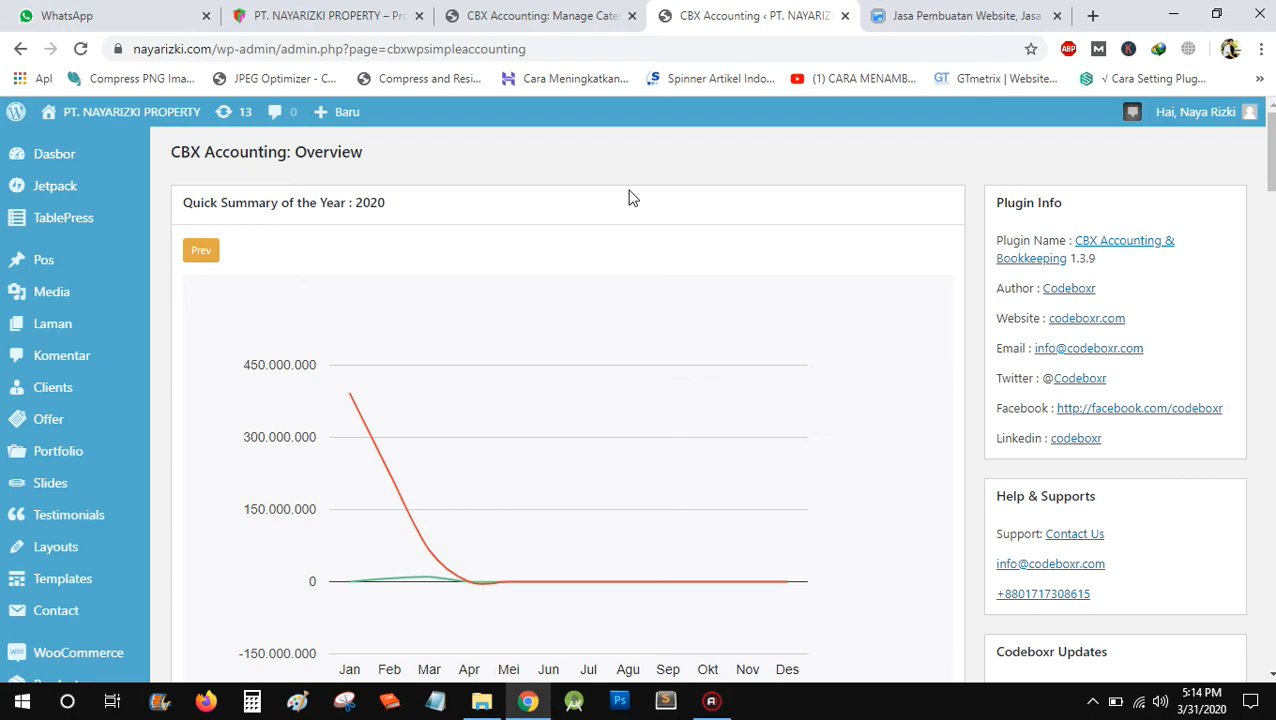
{"action": "scroll", "coordinate": [468, 252], "scroll_direction": "down", "scroll_amount": 1}
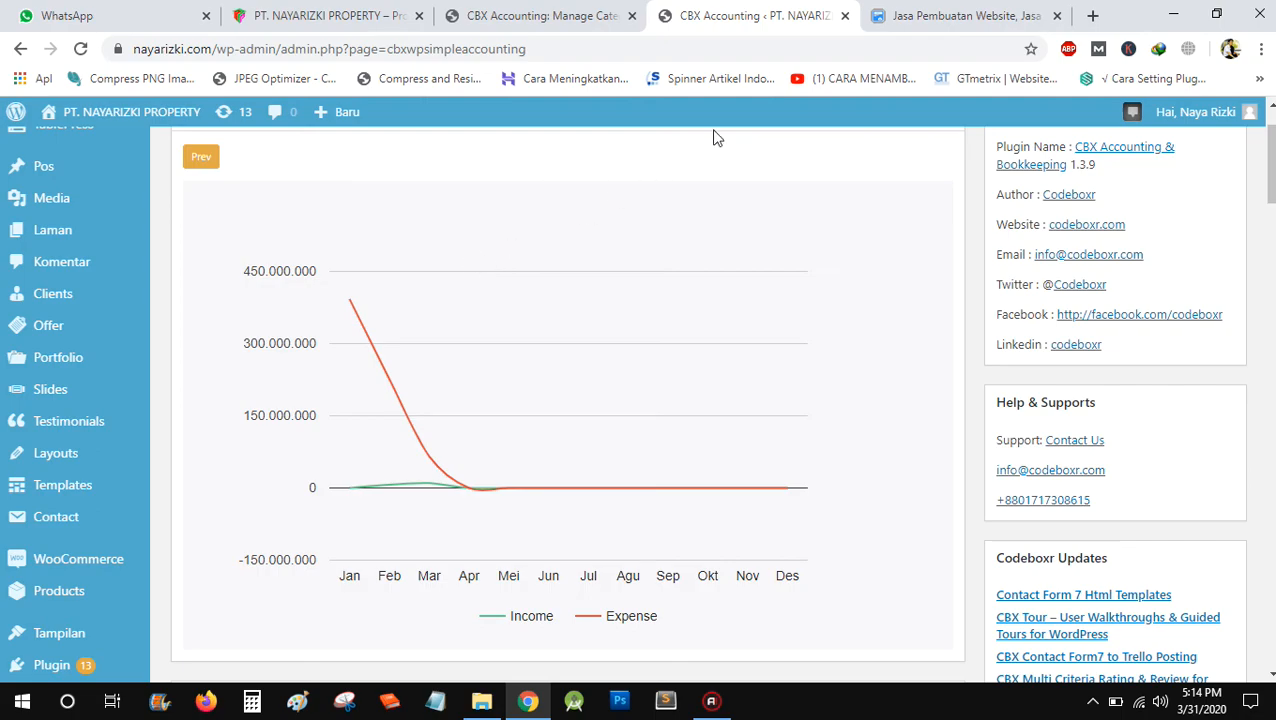
- Switch to the open Tokowebpedia website page showing the website creation packages
{"action": "left_click", "coordinate": [955, 14]}
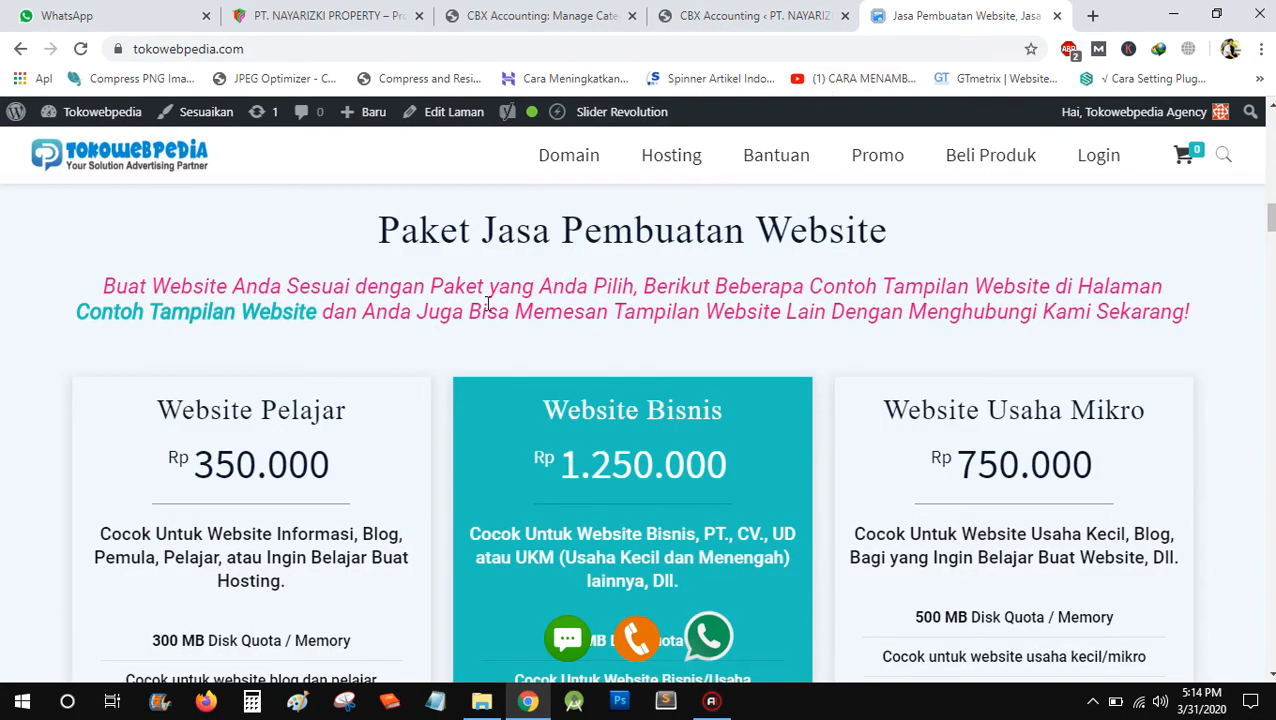